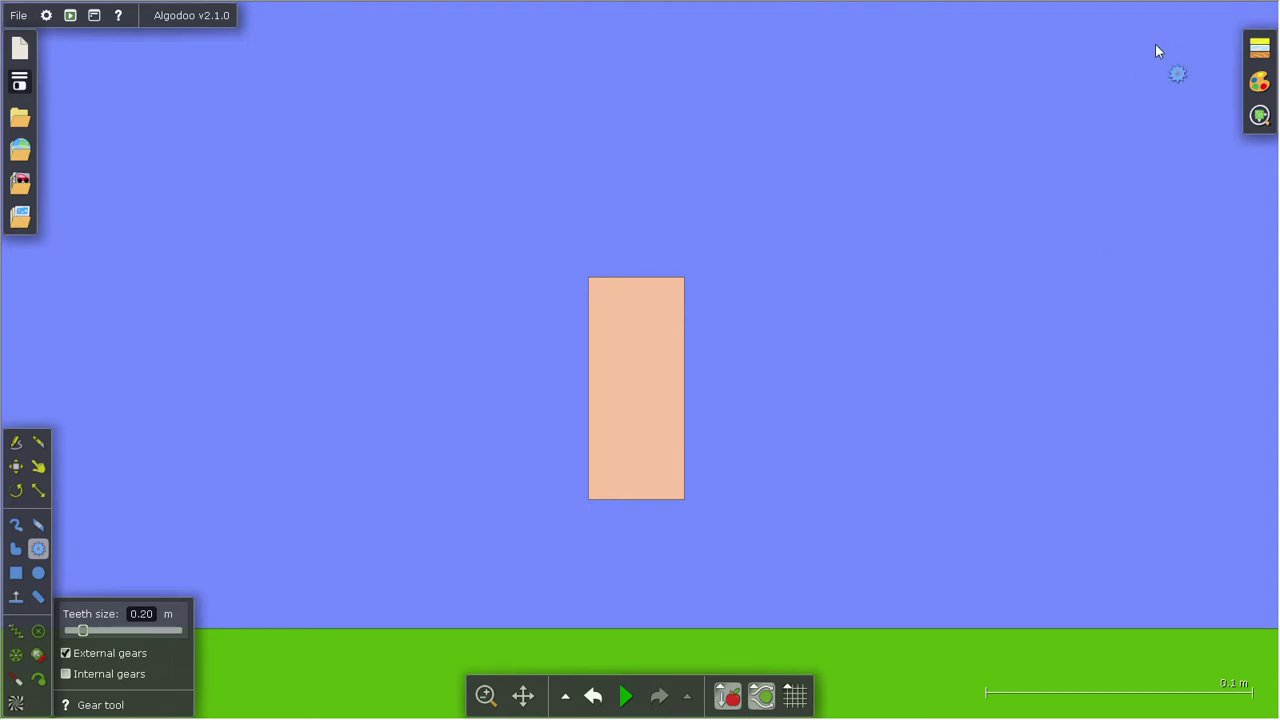
Start the simulation and fling the small box around with the Drag tool
{"action": "left_click", "coordinate": [638, 700]}
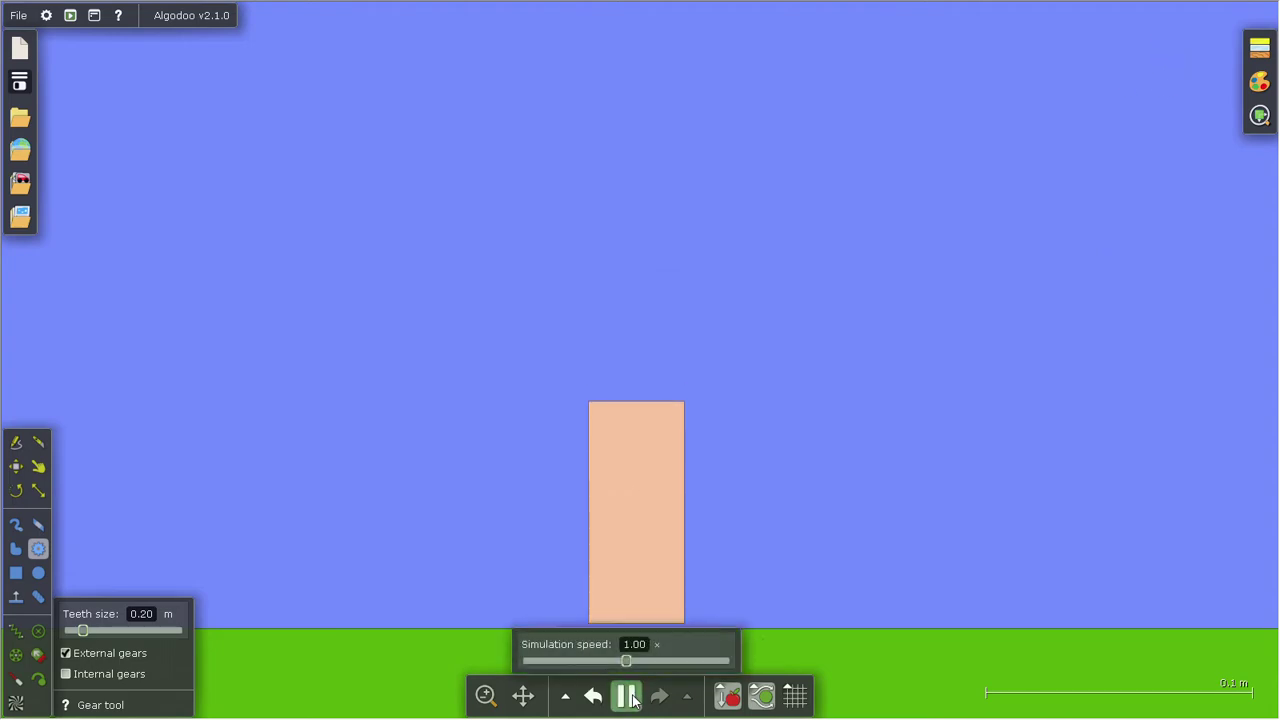
{"action": "key", "text": "d"}
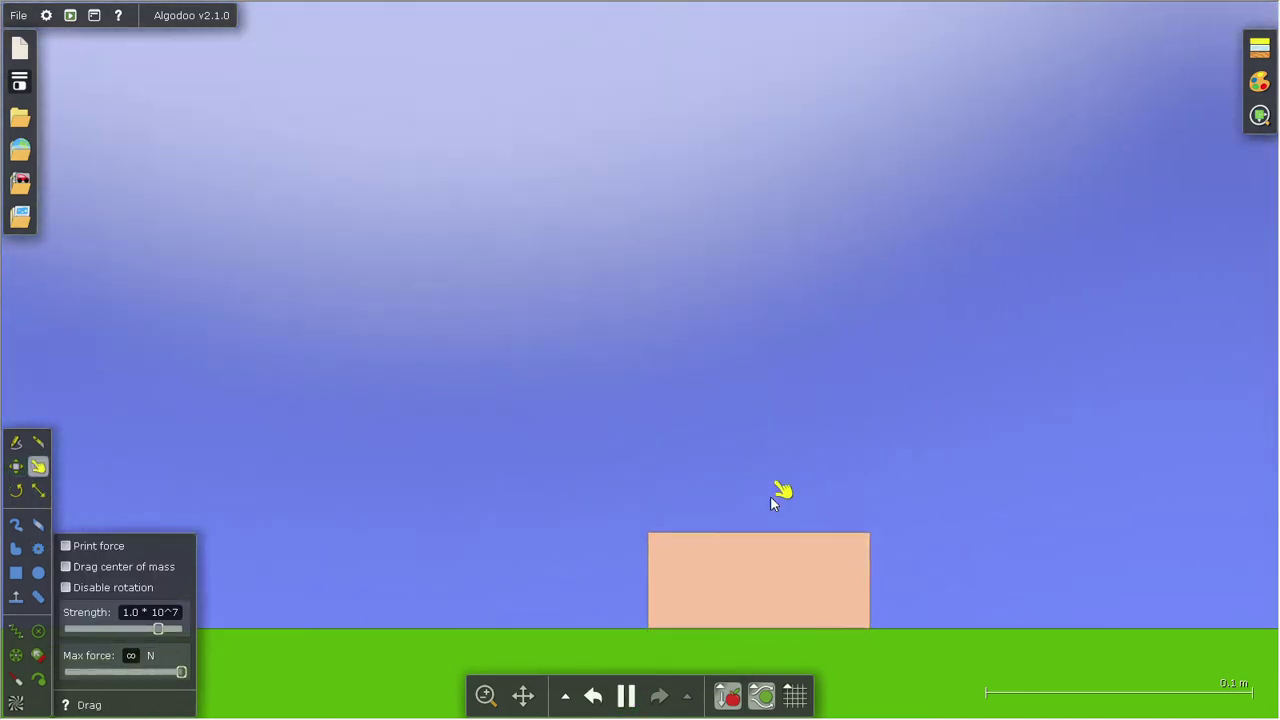
{"action": "mouse_move", "coordinate": [772, 545]}
{"action": "left_mouse_down"}
{"action": "mouse_move", "coordinate": [865, 570]}
{"action": "mouse_move", "coordinate": [809, 371]}
{"action": "left_mouse_up"}
{"action": "scroll", "coordinate": [793, 364], "scroll_direction": "down", "scroll_amount": 3}
{"action": "scroll", "coordinate": [793, 364], "scroll_direction": "down", "scroll_amount": 2}
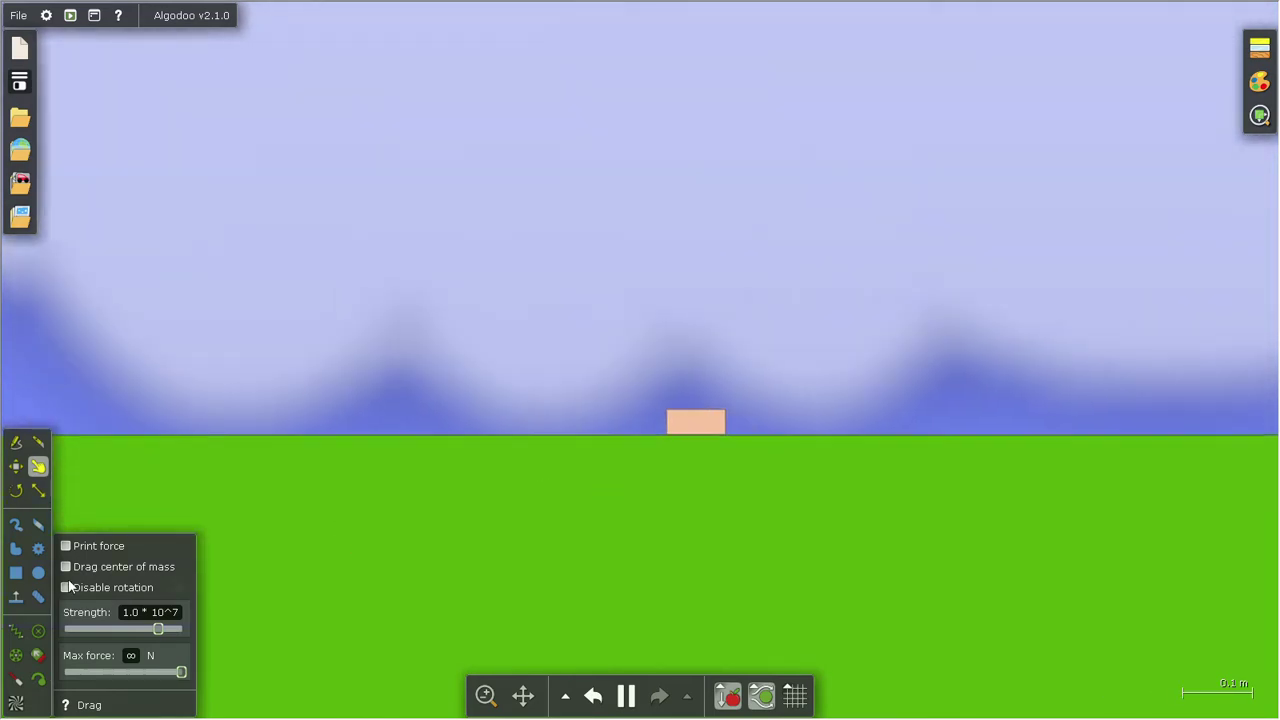
{"action": "scroll", "coordinate": [582, 410], "scroll_direction": "down", "scroll_amount": 4}
{"action": "scroll", "coordinate": [584, 414], "scroll_direction": "down", "scroll_amount": 3}
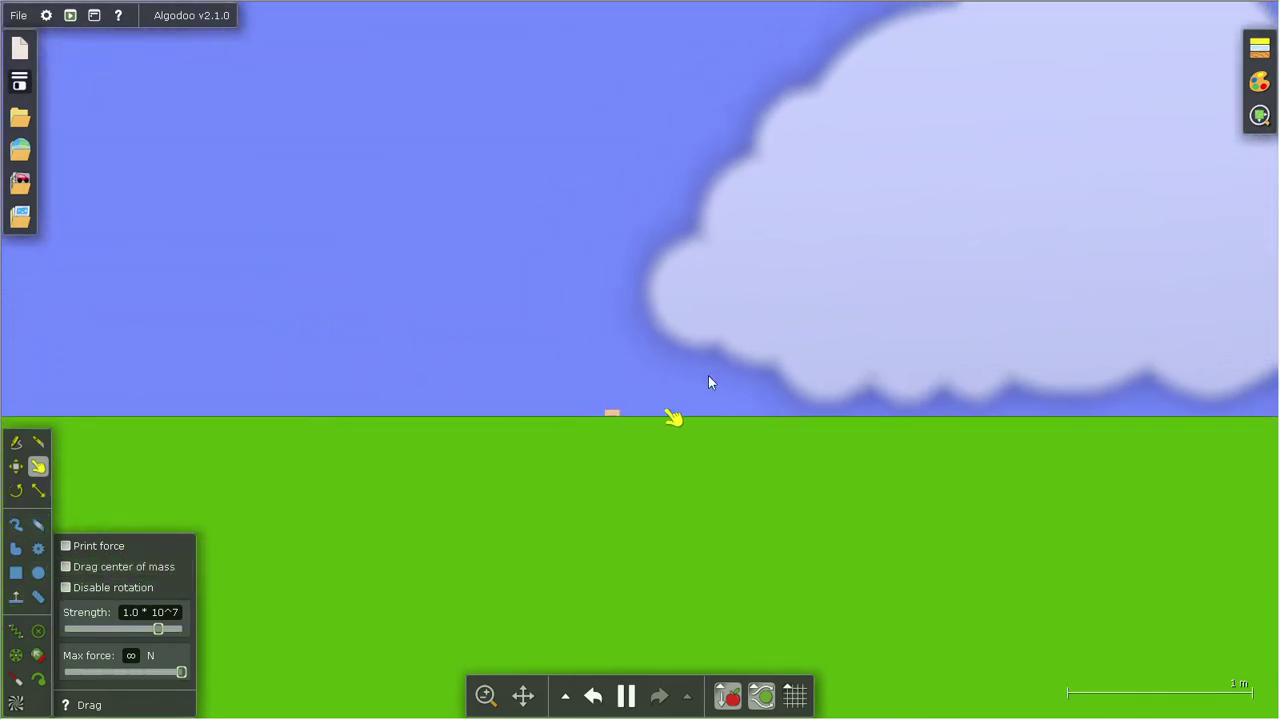
{"action": "scroll", "coordinate": [645, 400], "scroll_direction": "up", "scroll_amount": 3}
{"action": "scroll", "coordinate": [650, 385], "scroll_direction": "up", "scroll_amount": 3}
{"action": "scroll", "coordinate": [650, 385], "scroll_direction": "up", "scroll_amount": 3}
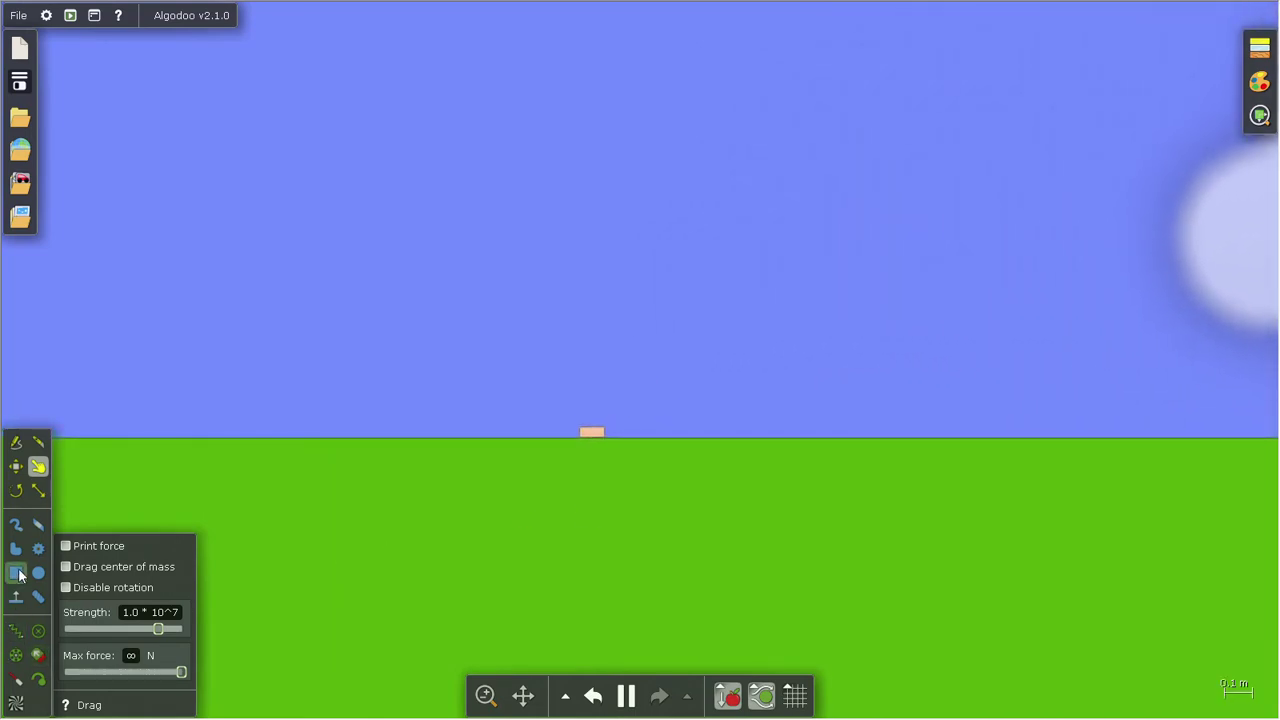
Draw a large tan box beside the small one and toss it back near the ground
{"action": "key", "text": "b"}
{"action": "left_click_drag", "start_coordinate": [633, 384], "coordinate": [634, 385]}
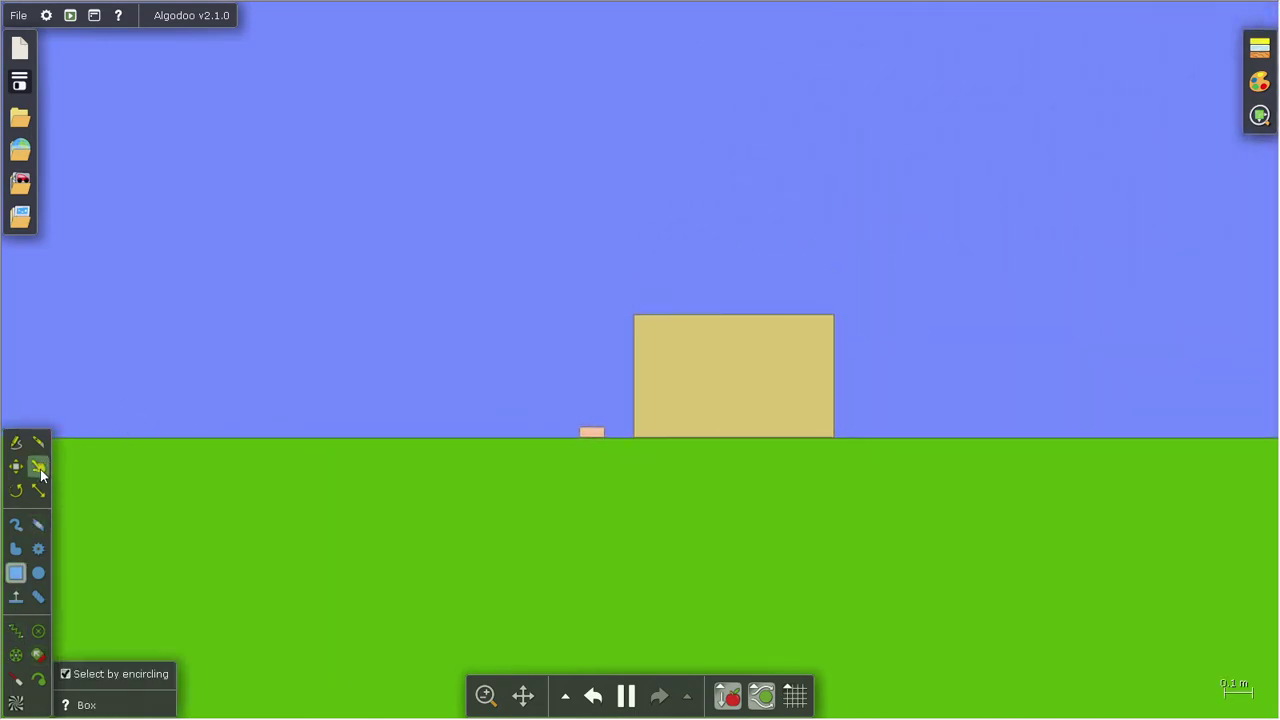
{"action": "left_click", "coordinate": [40, 469]}
{"action": "left_click_drag", "start_coordinate": [764, 402], "coordinate": [139, 269]}
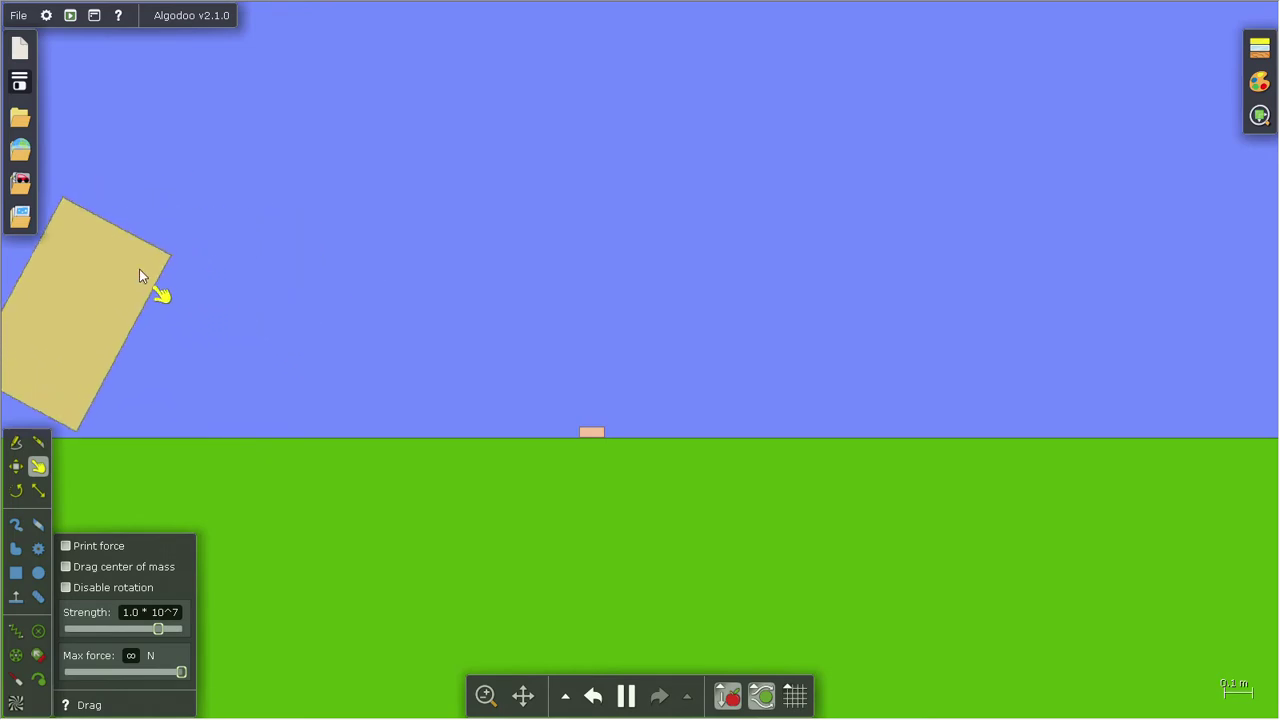
{"action": "left_click_drag", "start_coordinate": [139, 269], "coordinate": [223, 277]}
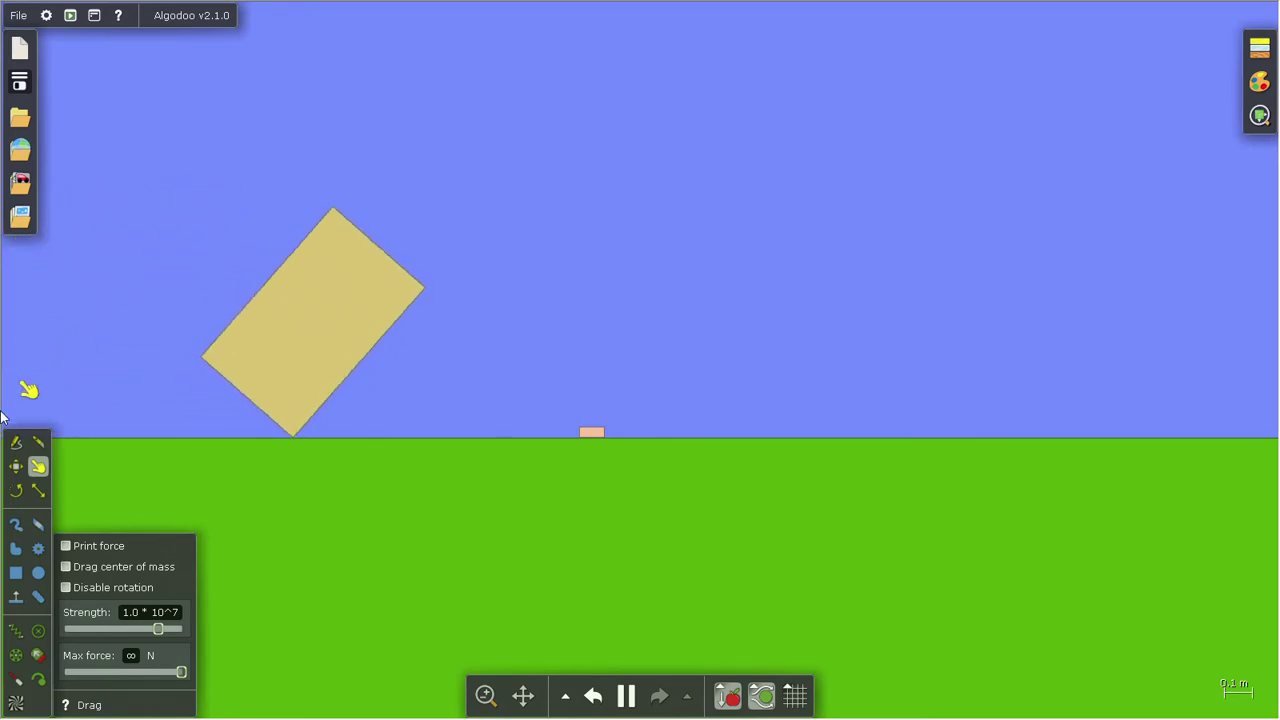
Try rubber, stone, wood and gold on the large box, then settle on Steel (2.028 kg)
{"action": "left_click", "coordinate": [16, 466]}
{"action": "right_click", "coordinate": [411, 387]}
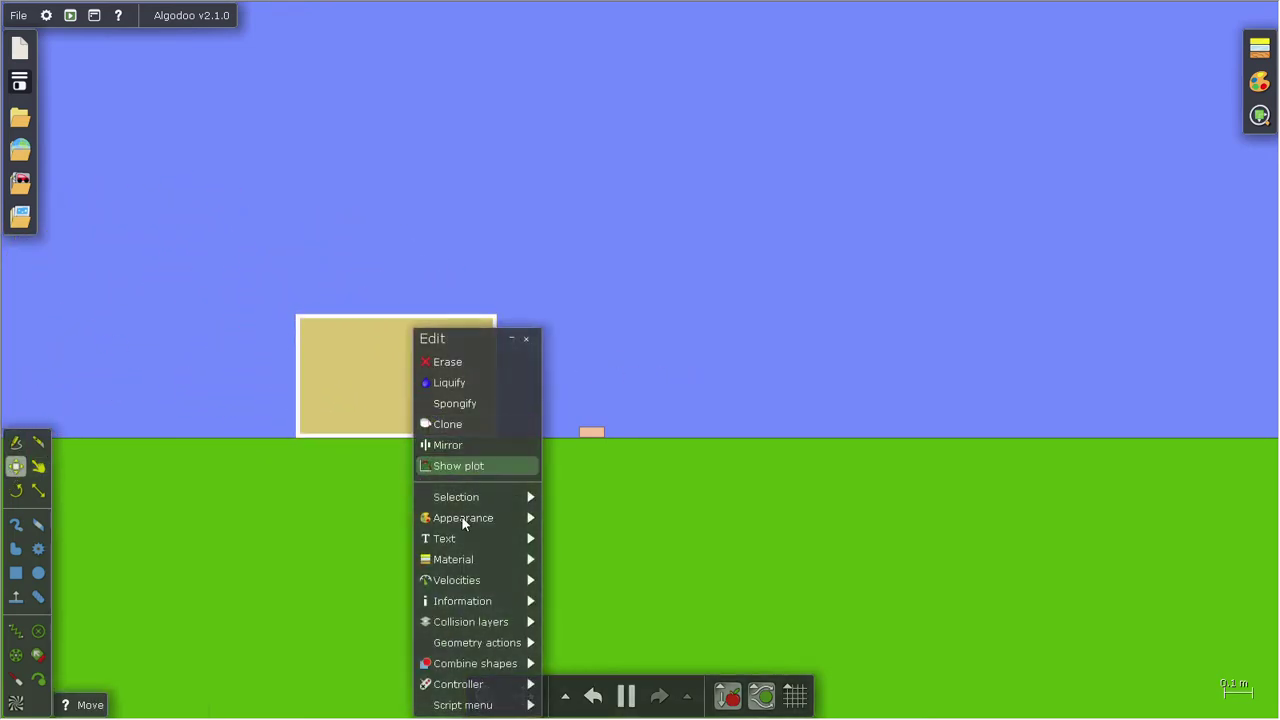
{"action": "left_click", "coordinate": [450, 559]}
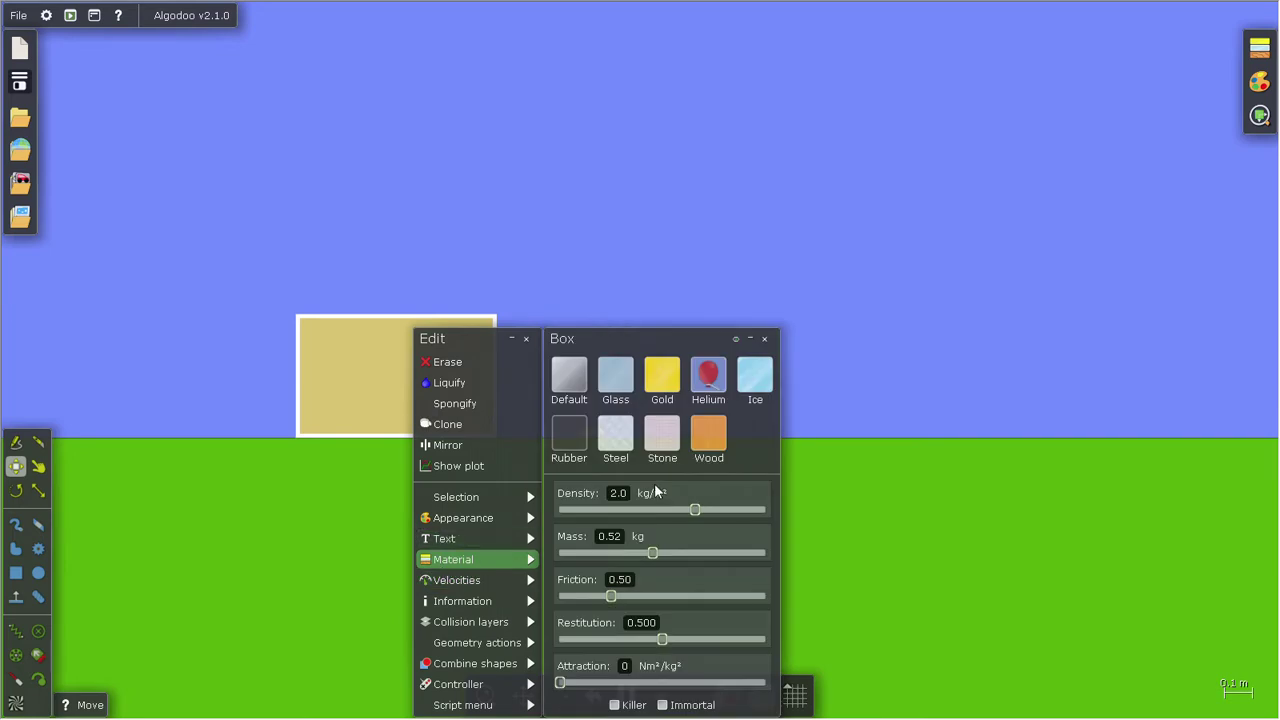
{"action": "left_click", "coordinate": [575, 438]}
{"action": "left_click", "coordinate": [613, 440]}
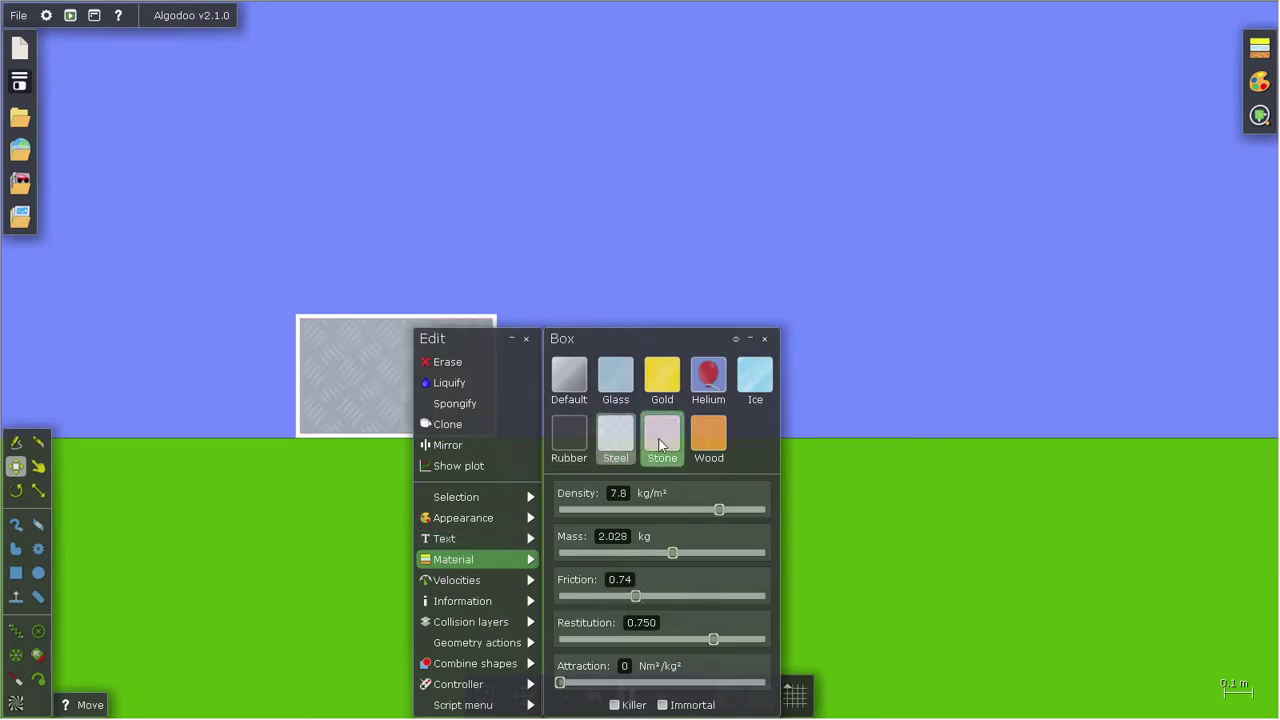
{"action": "left_click", "coordinate": [662, 436]}
{"action": "left_click", "coordinate": [708, 436]}
{"action": "left_click", "coordinate": [662, 376]}
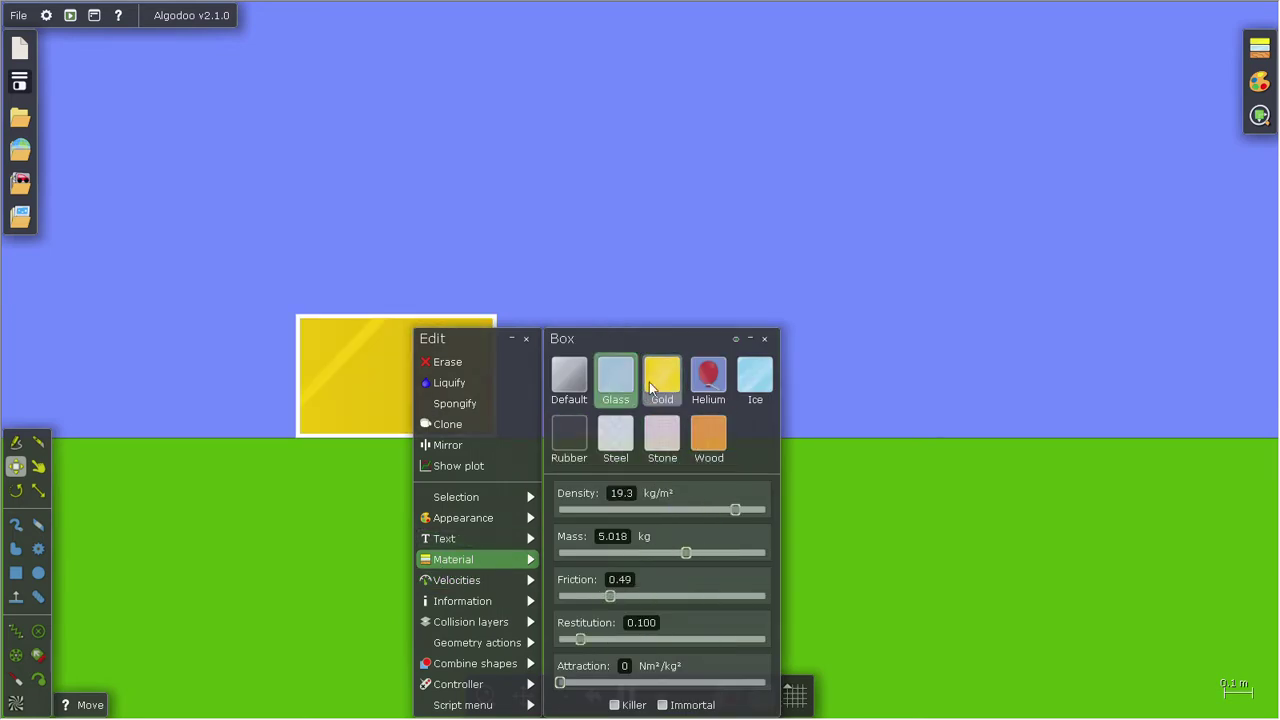
{"action": "left_click", "coordinate": [628, 450]}
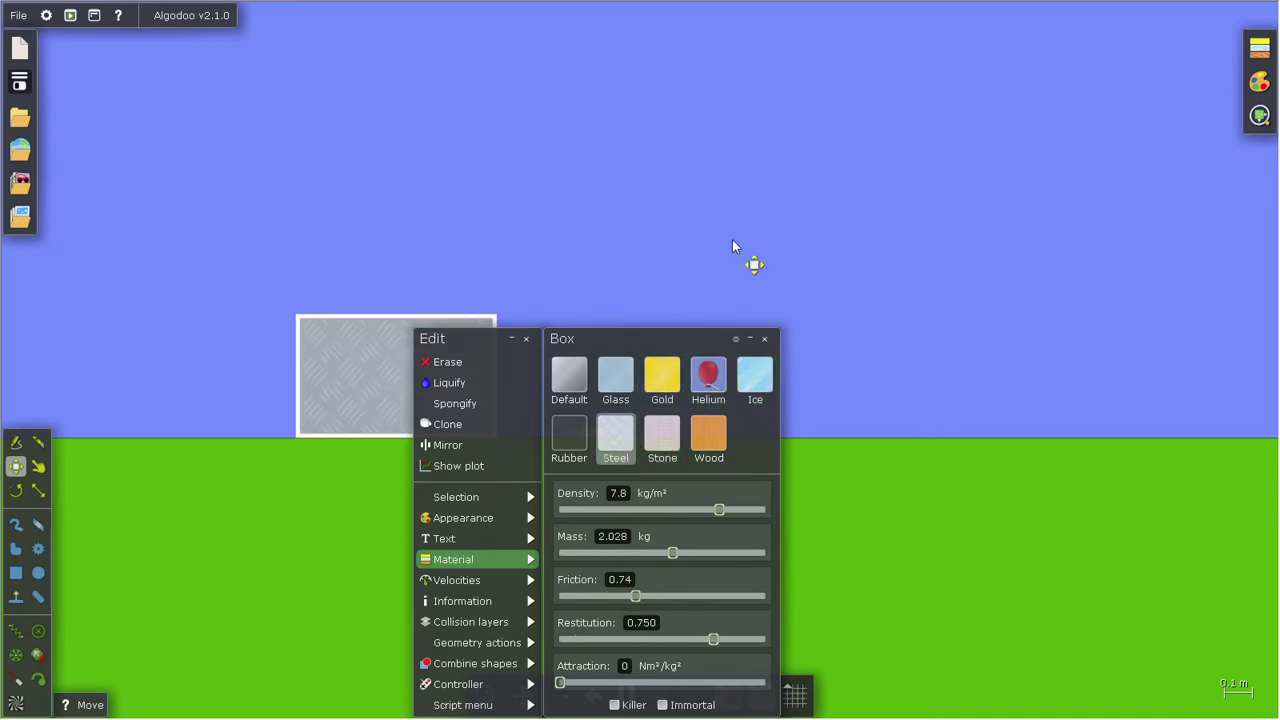
{"action": "left_click", "coordinate": [751, 263]}
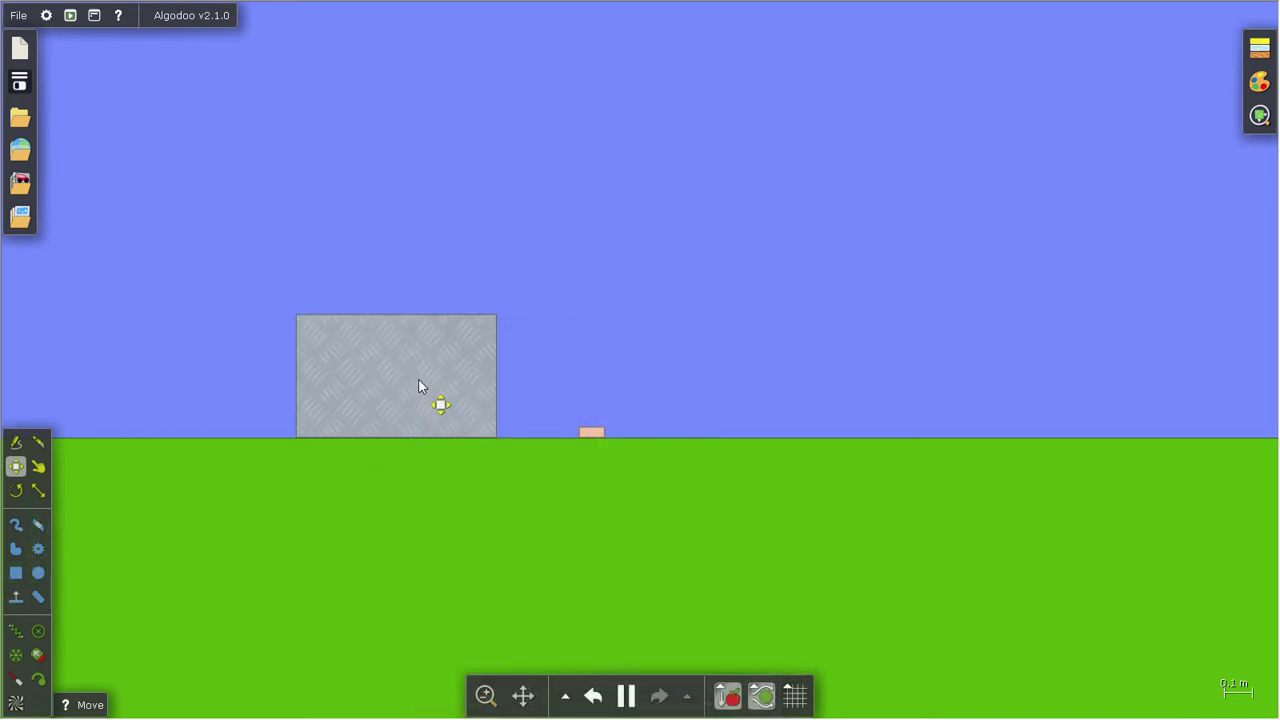
Draw a large circle resting on the ground
{"action": "left_click", "coordinate": [37, 447]}
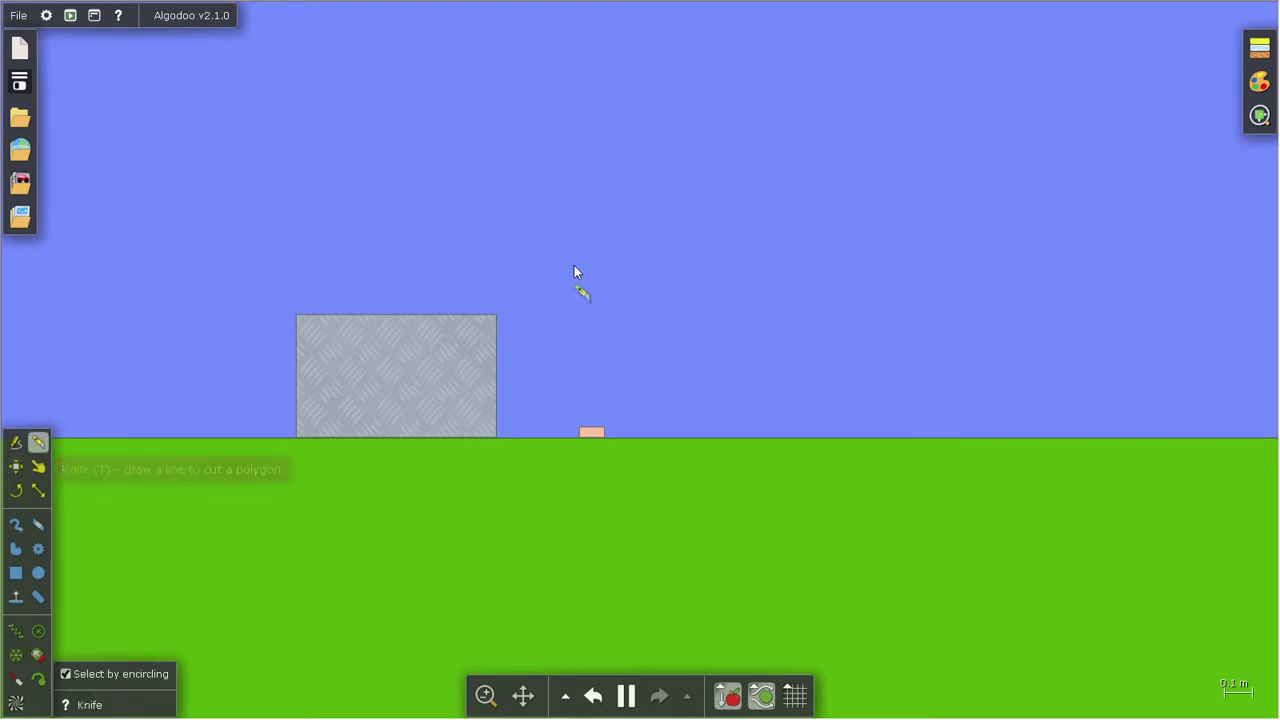
{"action": "left_click", "coordinate": [38, 573]}
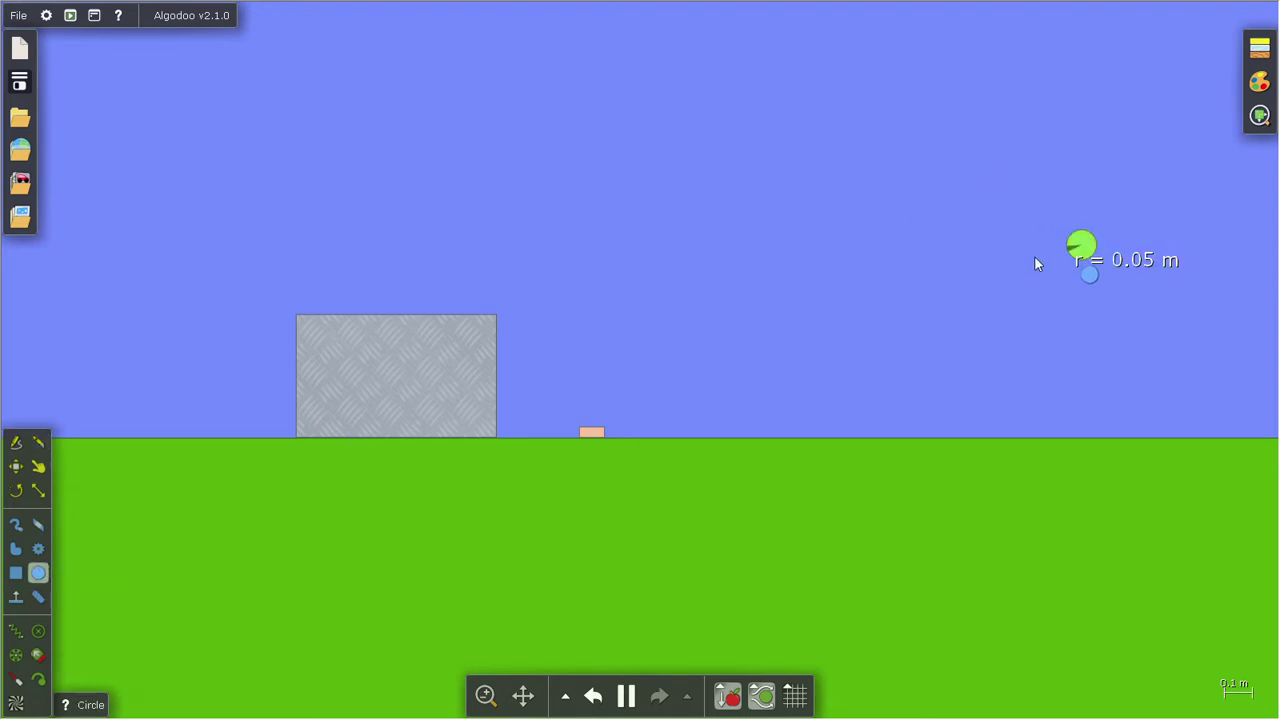
{"action": "left_click_drag", "start_coordinate": [1035, 263], "coordinate": [913, 290]}
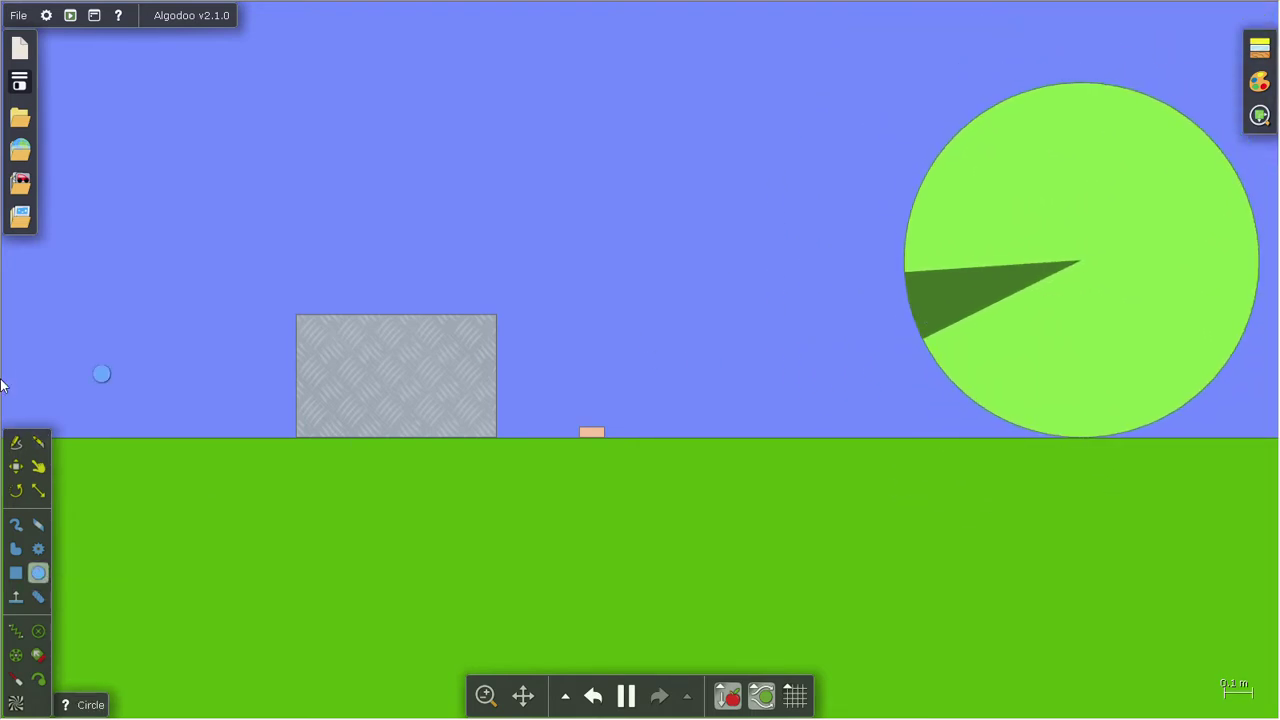
Slice the circle along a curve and move the upper piece left beside the grey block
{"action": "left_click", "coordinate": [36, 446]}
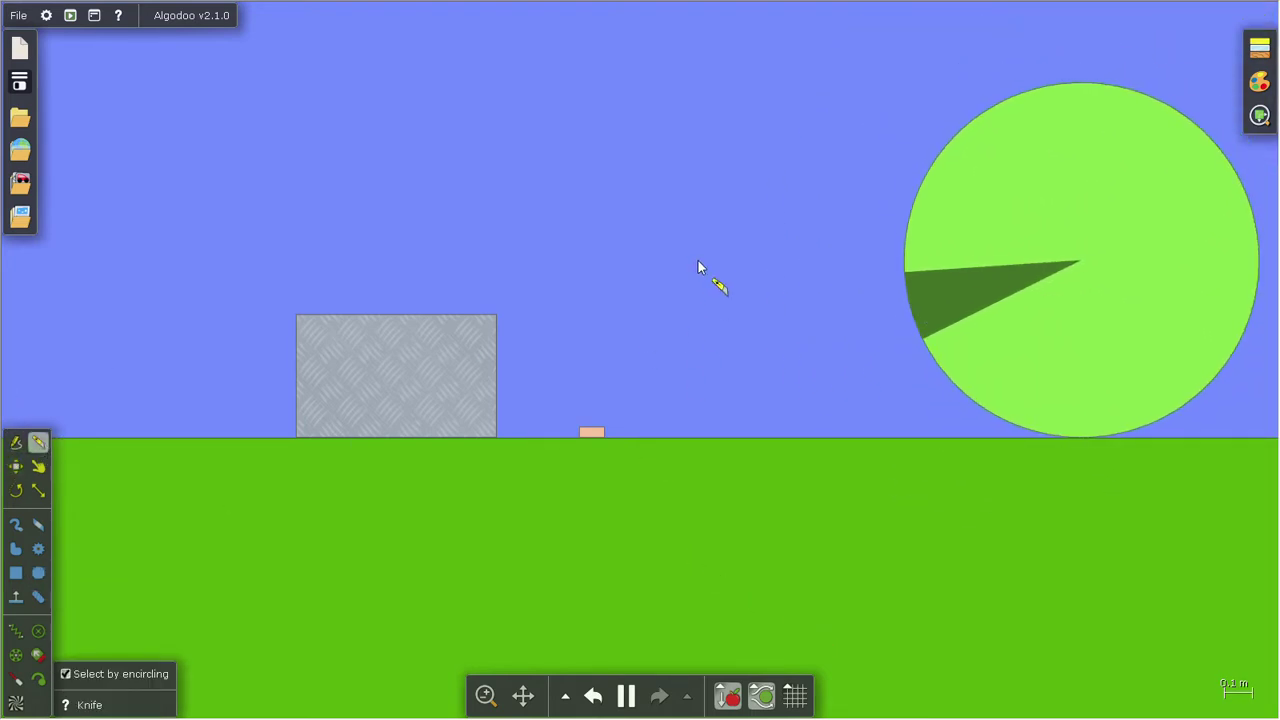
{"action": "mouse_move", "coordinate": [698, 261]}
{"action": "left_mouse_down"}
{"action": "mouse_move", "coordinate": [623, 294]}
{"action": "mouse_move", "coordinate": [421, 262]}
{"action": "left_mouse_up"}
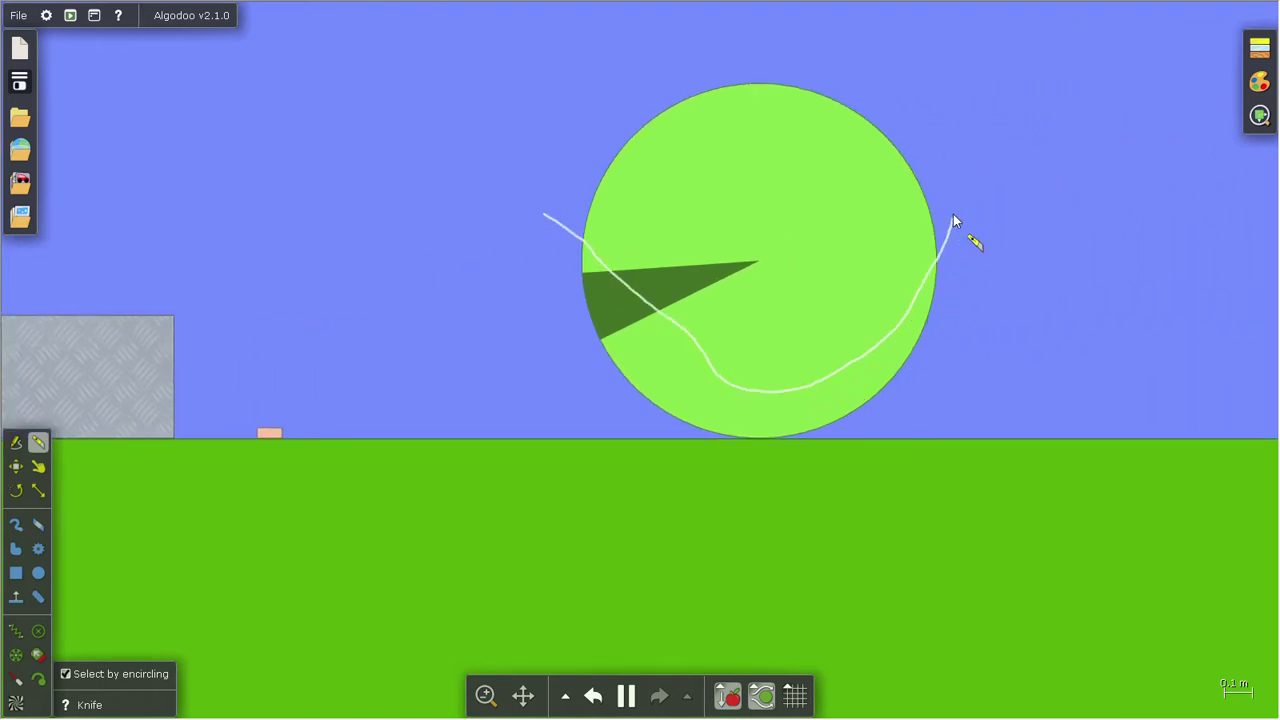
{"action": "left_click_drag", "start_coordinate": [953, 214], "coordinate": [962, 183]}
{"action": "left_click", "coordinate": [16, 466]}
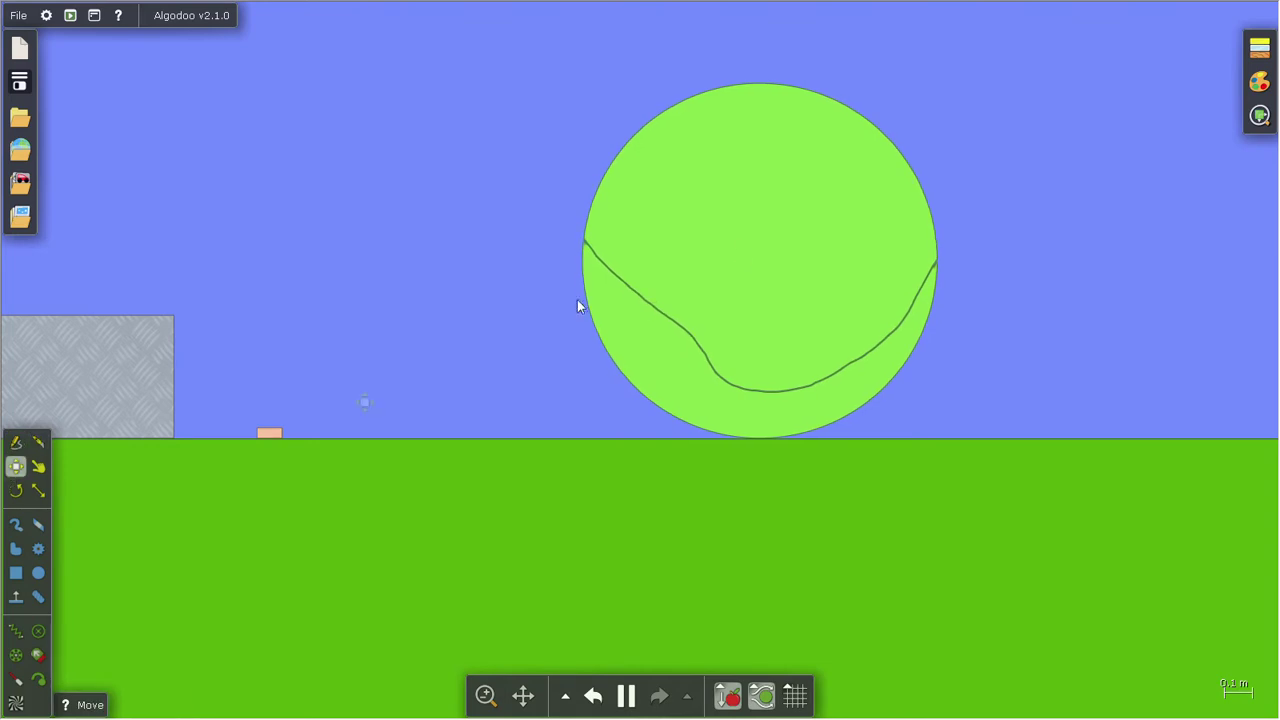
{"action": "mouse_move", "coordinate": [740, 225]}
{"action": "left_mouse_down"}
{"action": "mouse_move", "coordinate": [771, 143]}
{"action": "mouse_move", "coordinate": [277, 177]}
{"action": "mouse_move", "coordinate": [300, 191]}
{"action": "mouse_move", "coordinate": [322, 326]}
{"action": "left_mouse_up"}
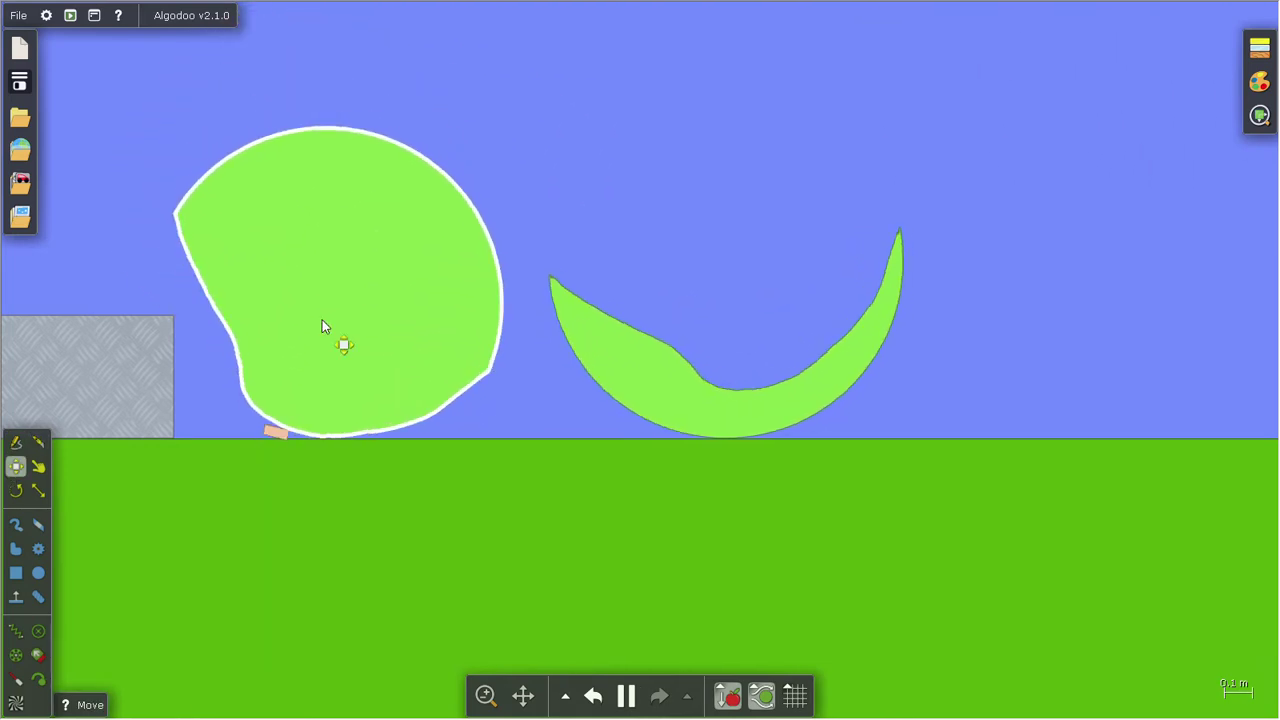
{"action": "right_click", "coordinate": [322, 326]}
Erase the upper piece and make the crescent wood with density 100 kg/m²
{"action": "left_click", "coordinate": [350, 355]}
{"action": "right_click", "coordinate": [686, 410]}
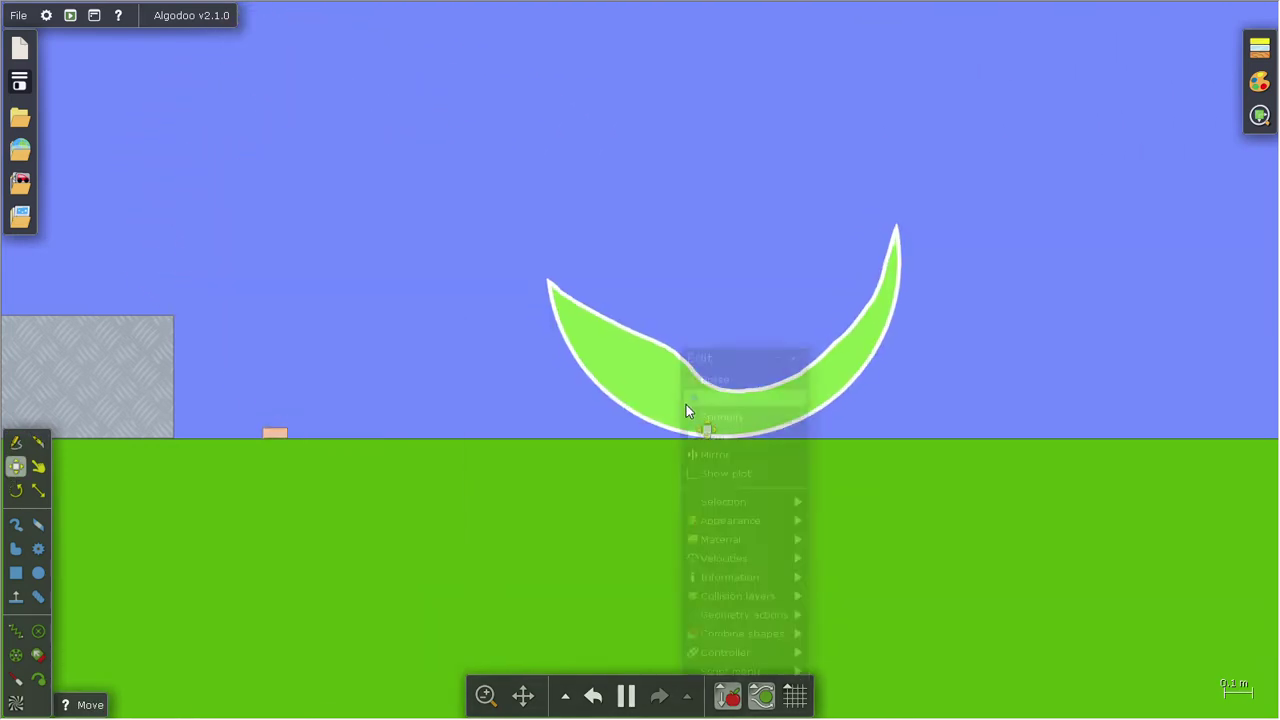
{"action": "left_click", "coordinate": [728, 562]}
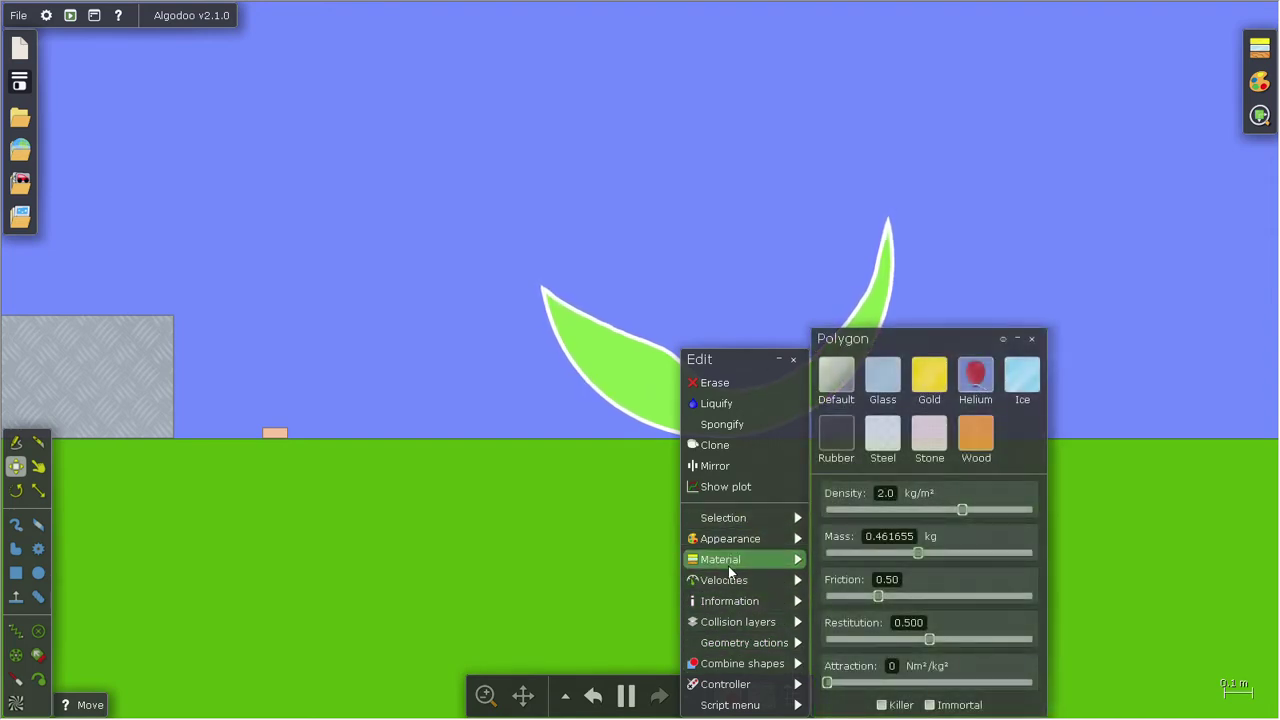
{"action": "left_click", "coordinate": [883, 434]}
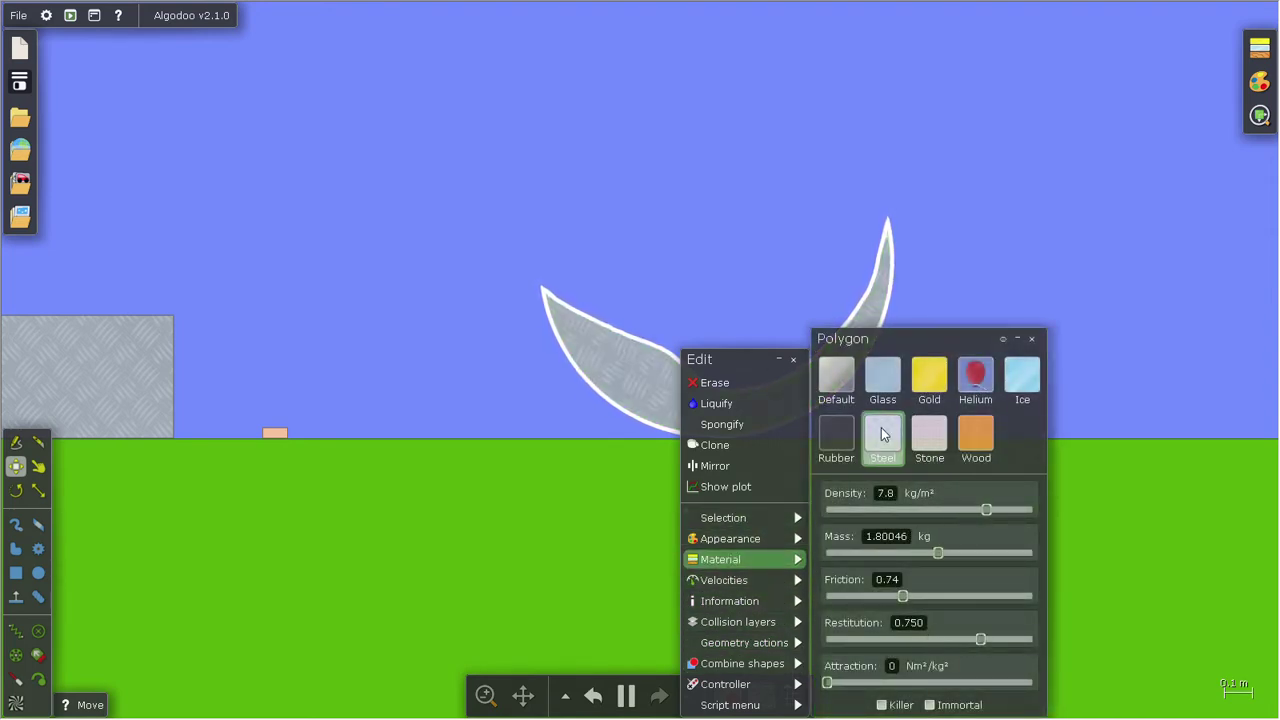
{"action": "left_click", "coordinate": [925, 431]}
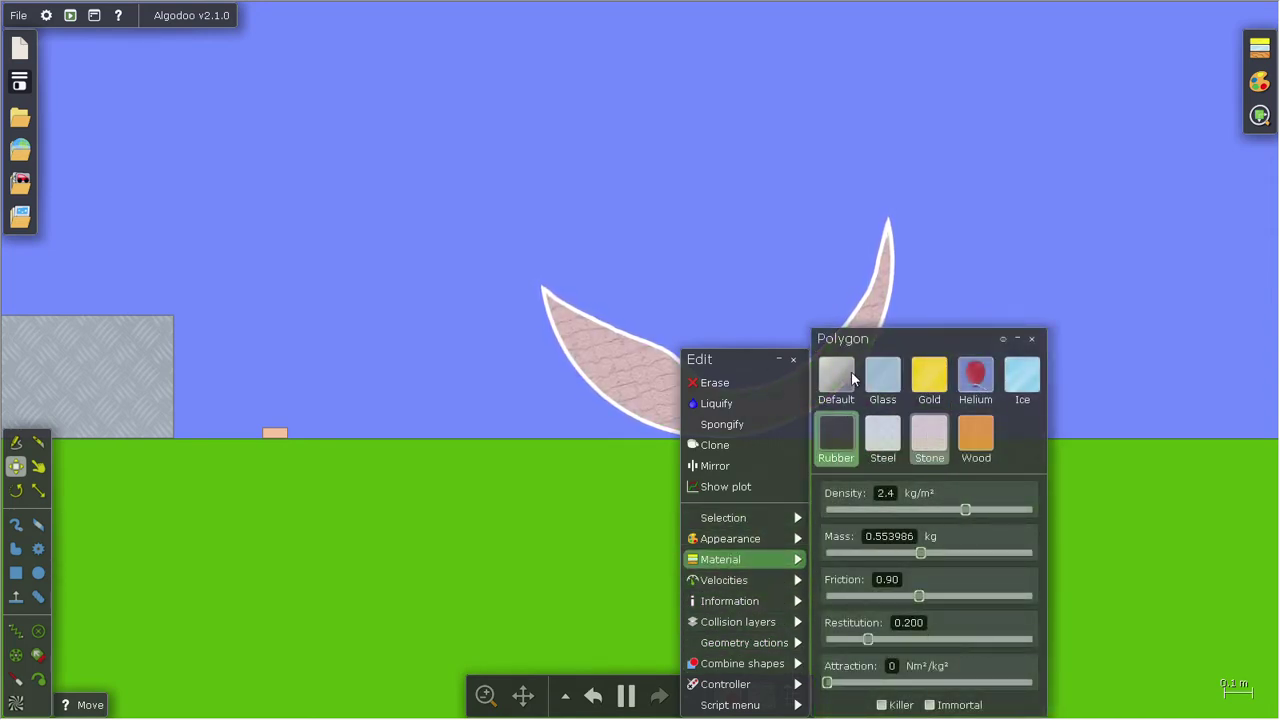
{"action": "left_click", "coordinate": [929, 386]}
{"action": "left_click", "coordinate": [976, 436]}
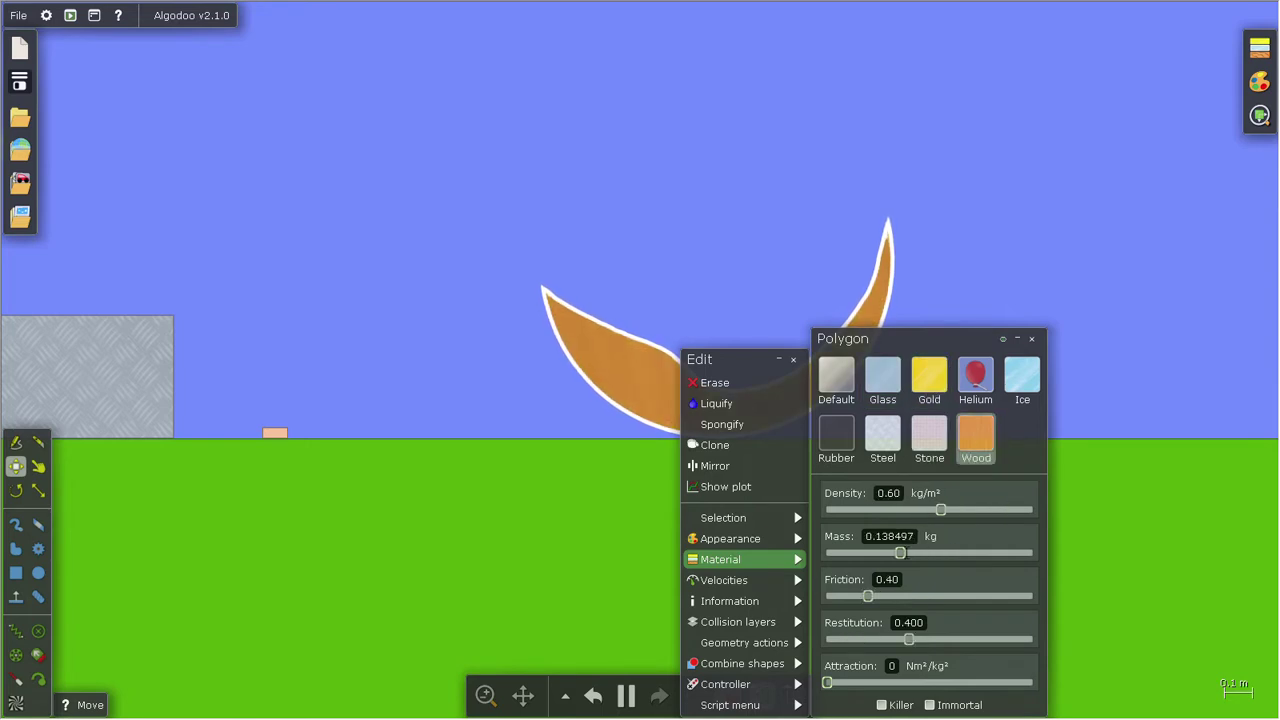
{"action": "left_click_drag", "start_coordinate": [942, 507], "coordinate": [1027, 513]}
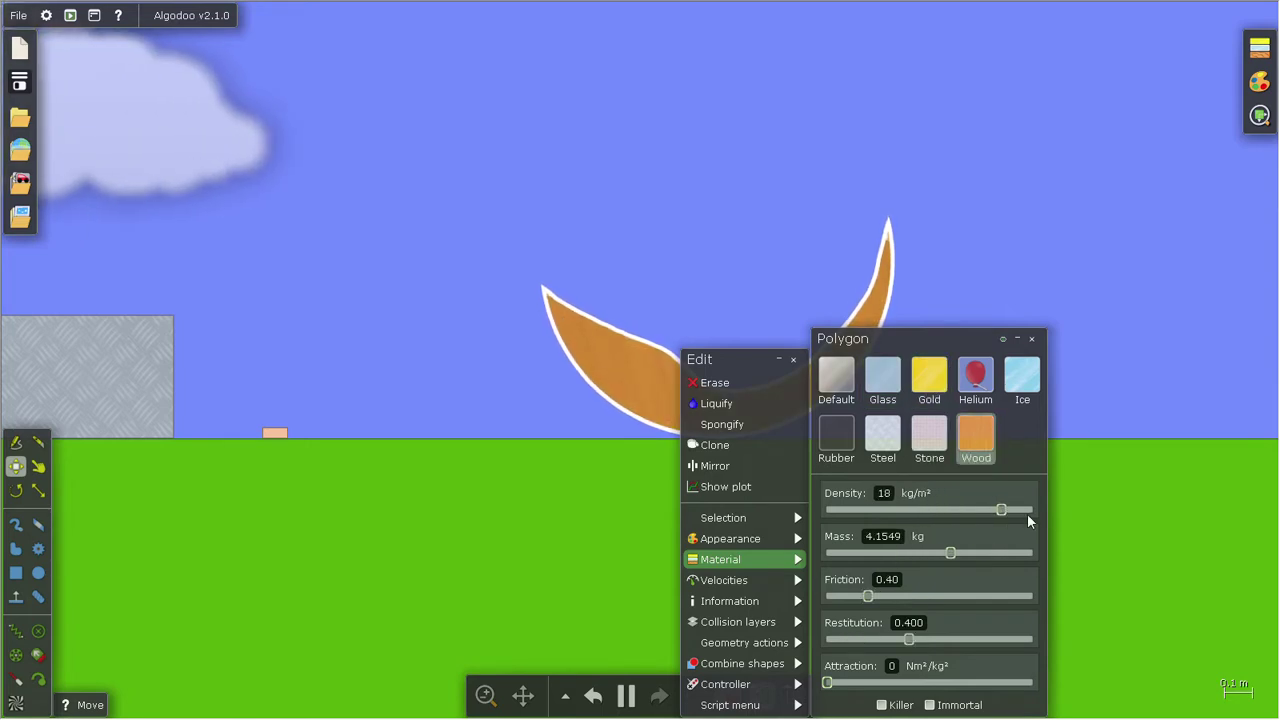
{"action": "left_click", "coordinate": [1171, 490]}
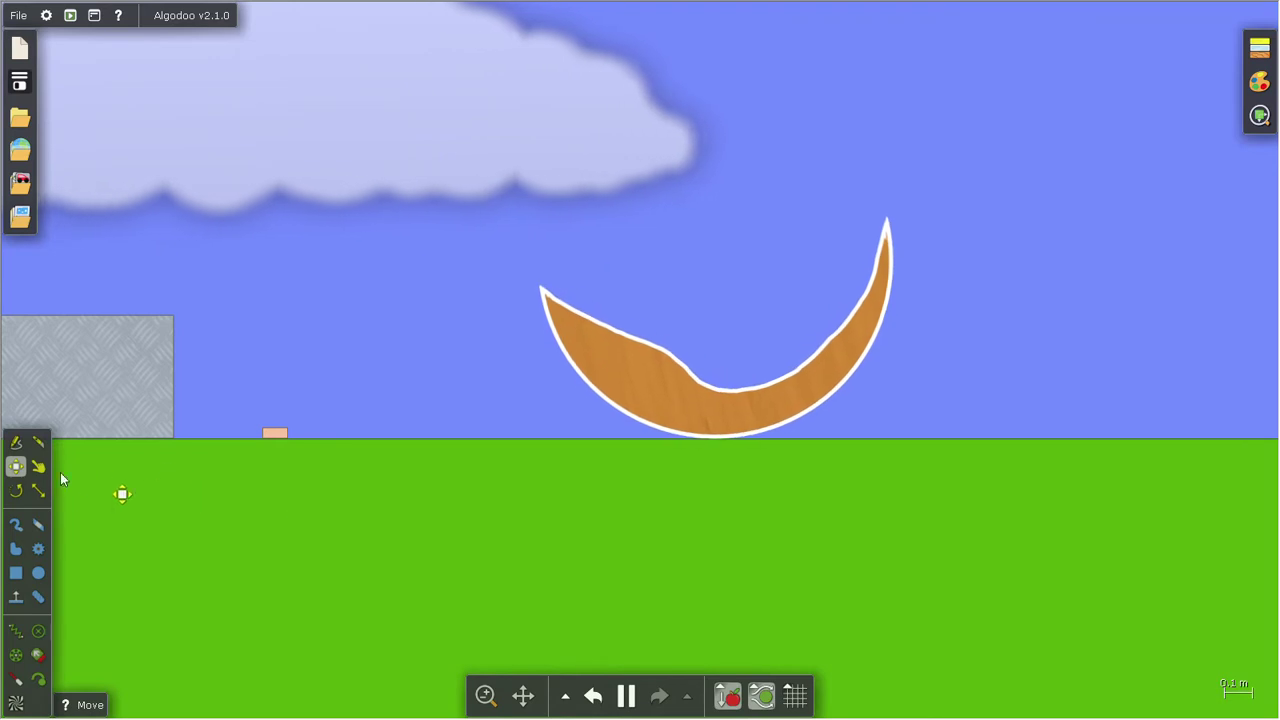
Rock the wooden crescent, then swing the steel box upright onto the far left ground
{"action": "left_click", "coordinate": [38, 466]}
{"action": "mouse_move", "coordinate": [606, 400]}
{"action": "left_mouse_down"}
{"action": "mouse_move", "coordinate": [769, 420]}
{"action": "mouse_move", "coordinate": [690, 265]}
{"action": "left_mouse_up"}
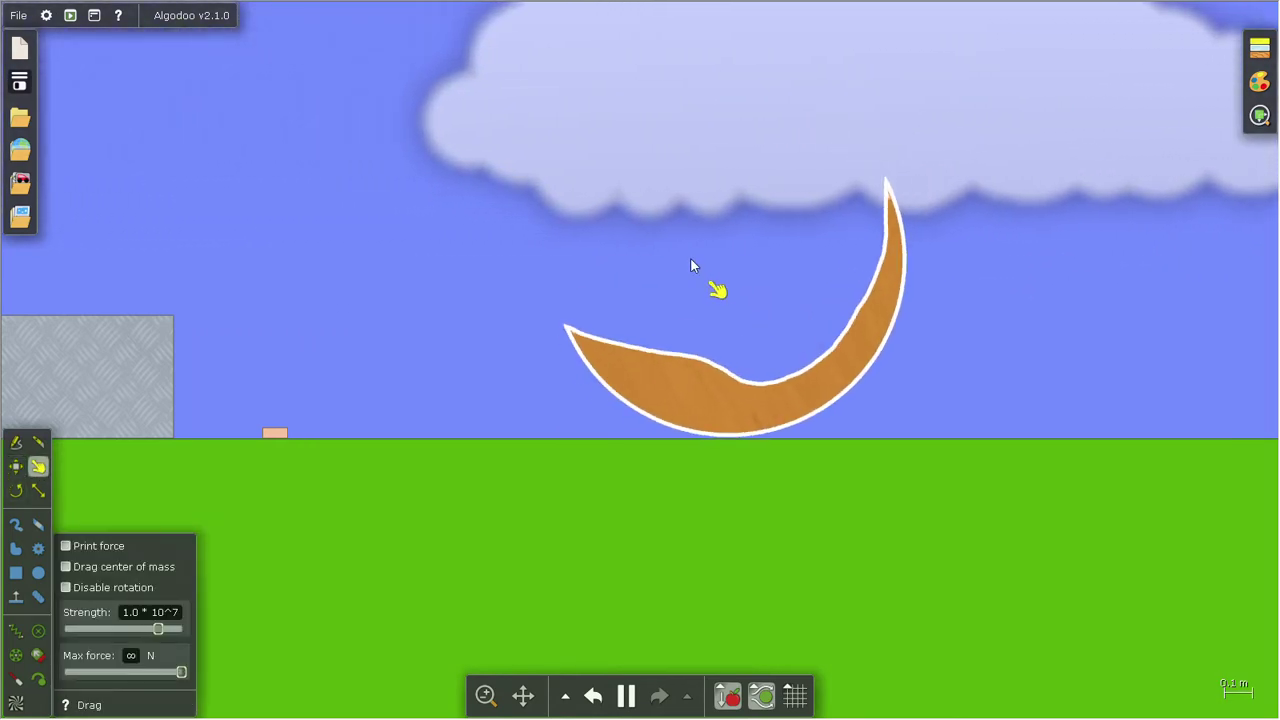
{"action": "left_click_drag", "start_coordinate": [690, 265], "coordinate": [764, 316]}
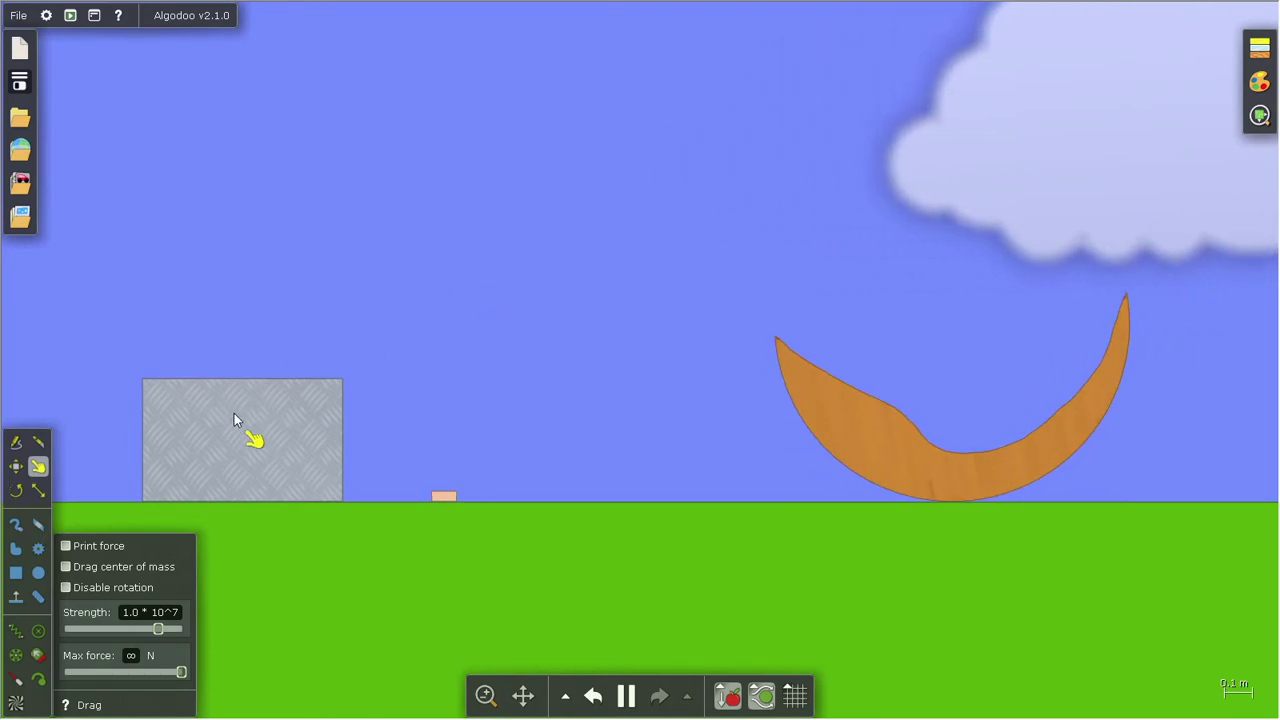
{"action": "left_click_drag", "start_coordinate": [234, 413], "coordinate": [302, 339]}
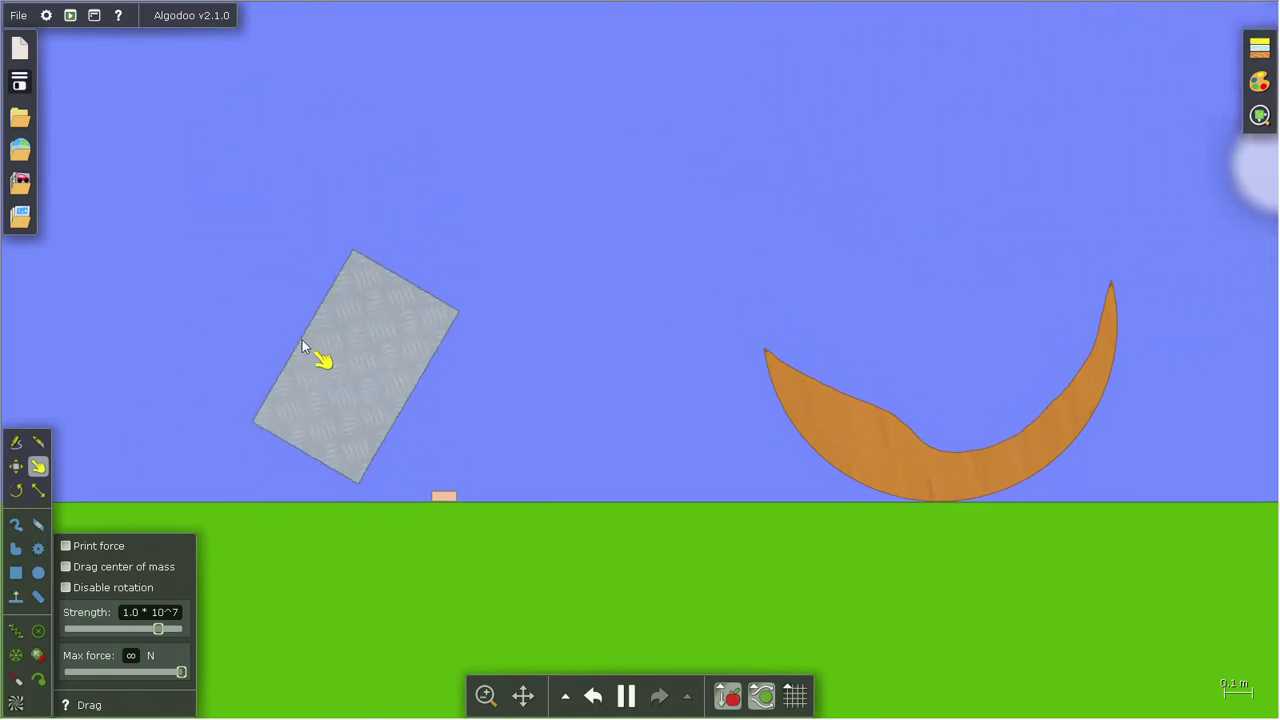
{"action": "left_click_drag", "start_coordinate": [302, 339], "coordinate": [201, 323]}
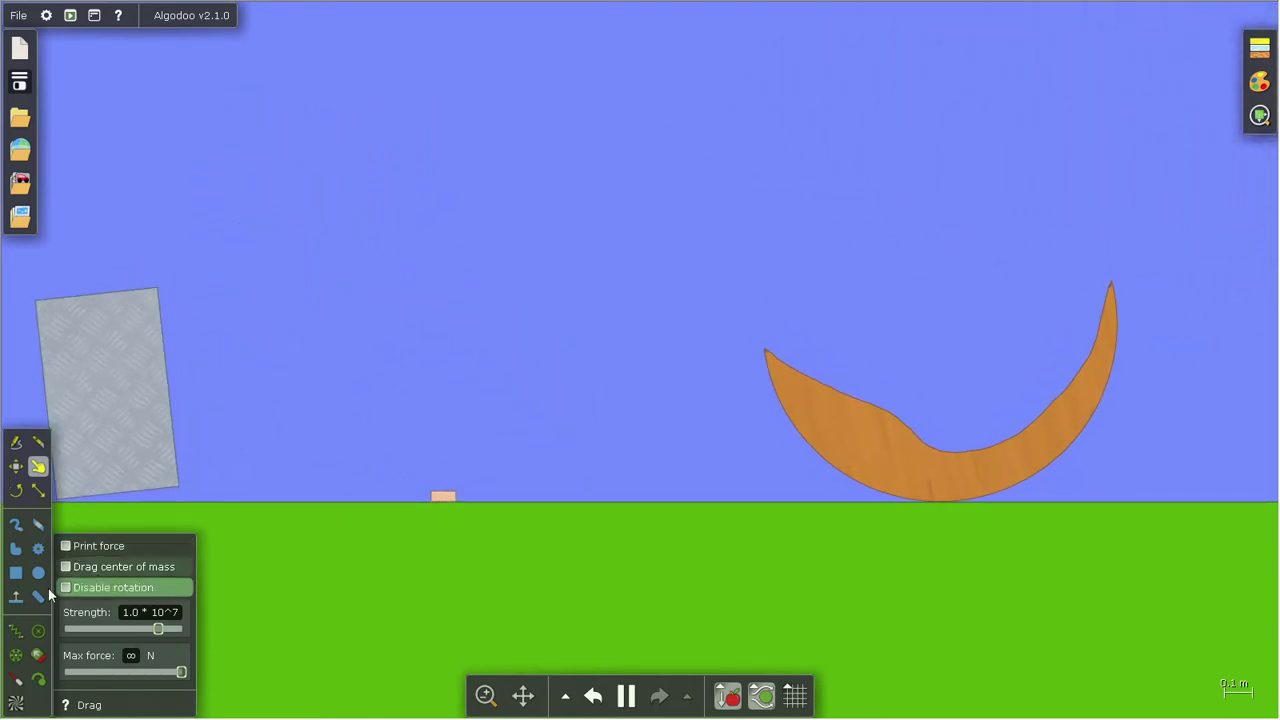
Knife-cut the steel box repeatedly into dozens of shards, then box-select the shard pile
{"action": "left_click", "coordinate": [39, 442]}
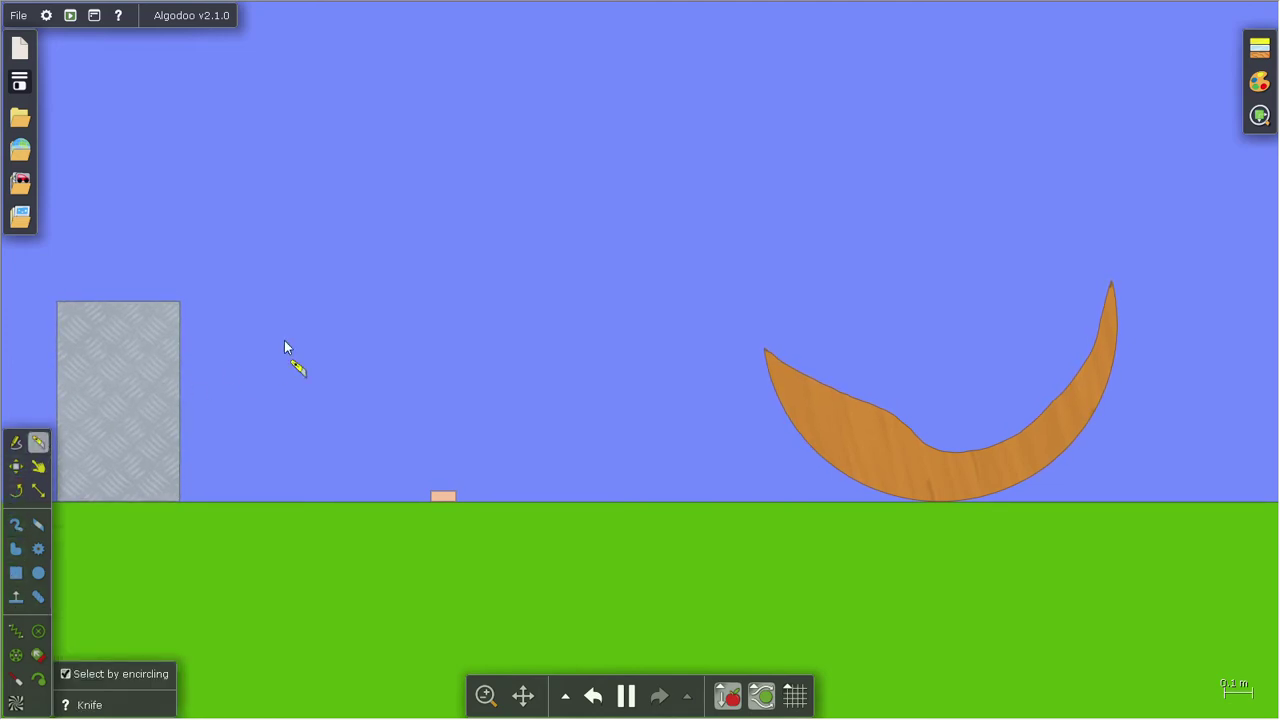
{"action": "left_click_drag", "start_coordinate": [286, 342], "coordinate": [477, 340]}
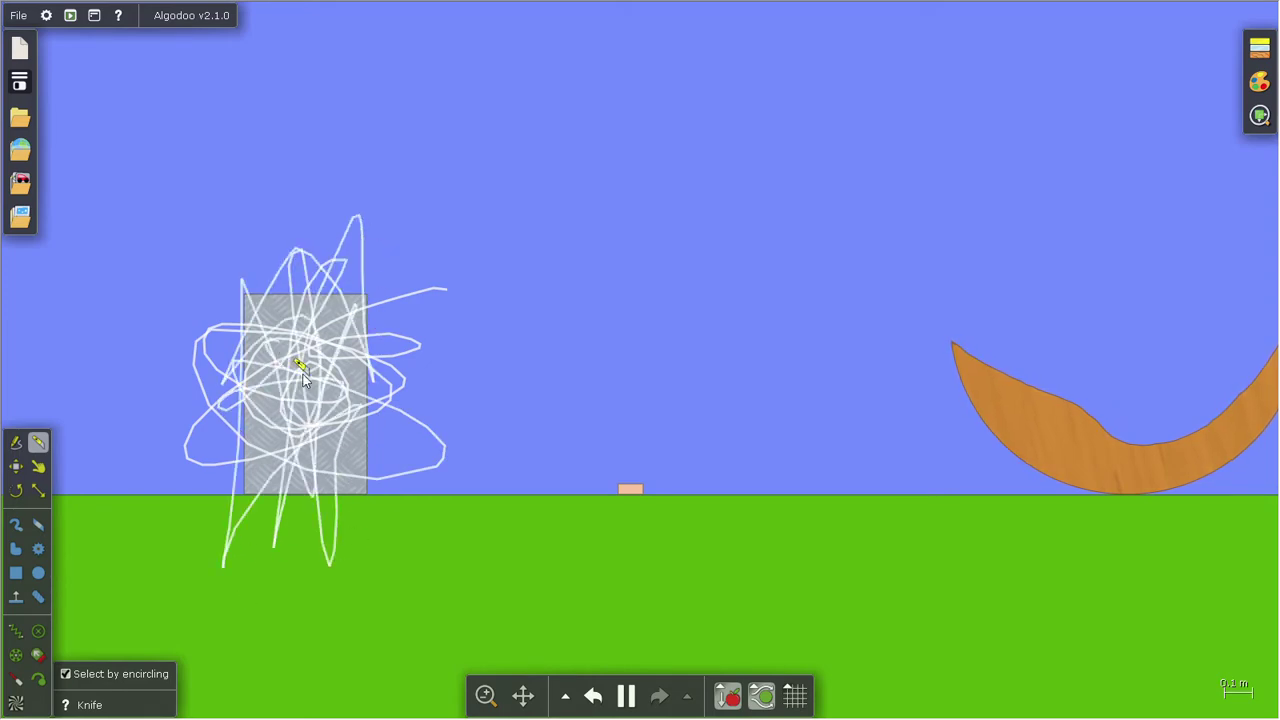
{"action": "left_click_drag", "start_coordinate": [296, 347], "coordinate": [304, 414]}
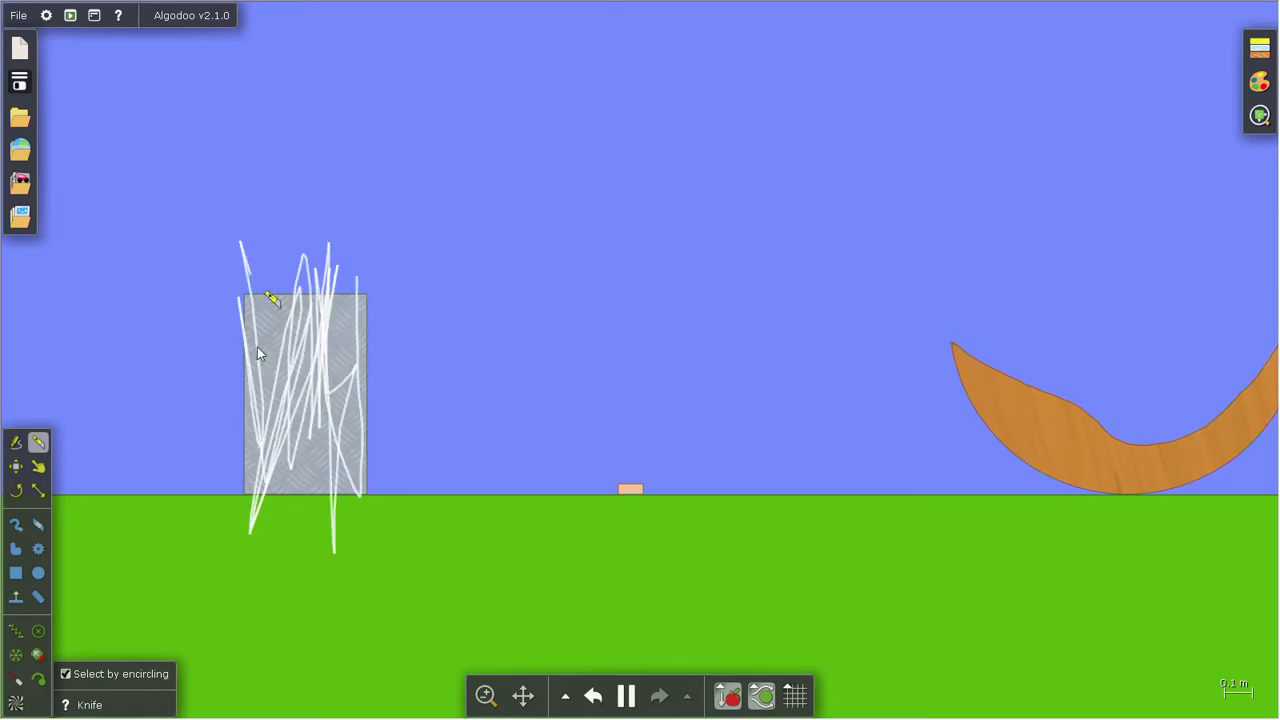
{"action": "left_click_drag", "start_coordinate": [302, 250], "coordinate": [357, 625]}
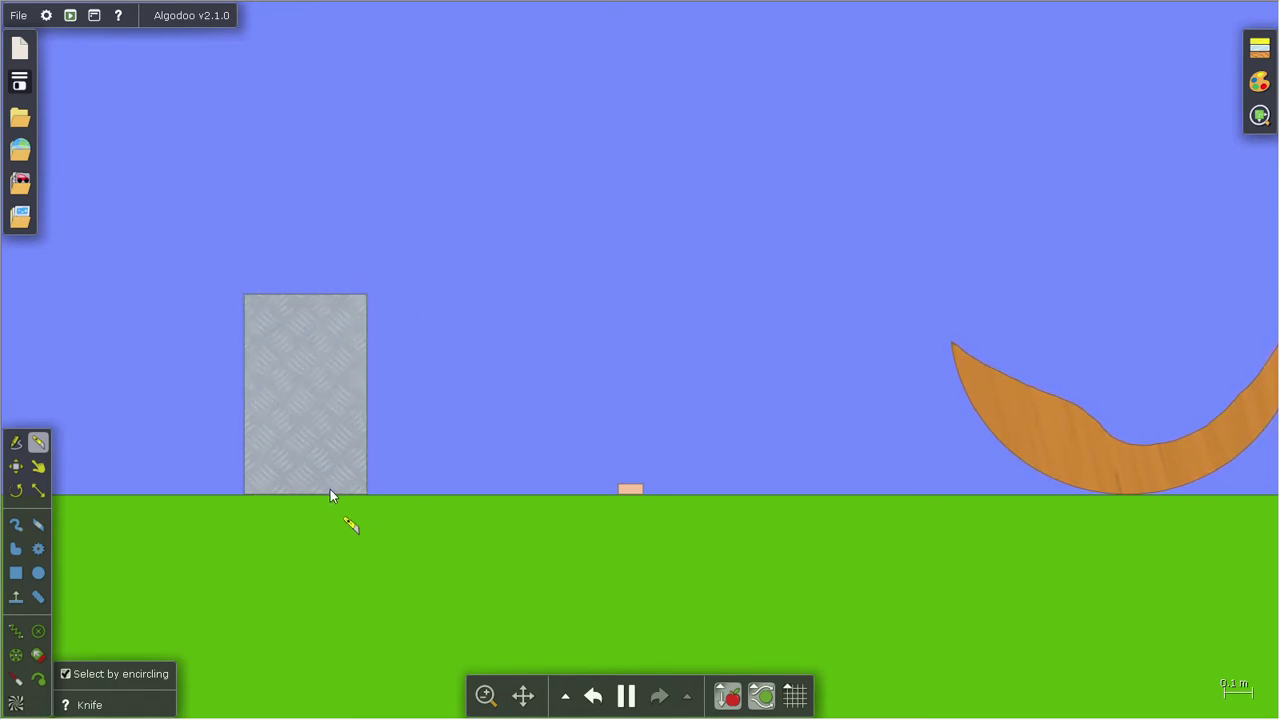
{"action": "left_click_drag", "start_coordinate": [406, 443], "coordinate": [380, 450]}
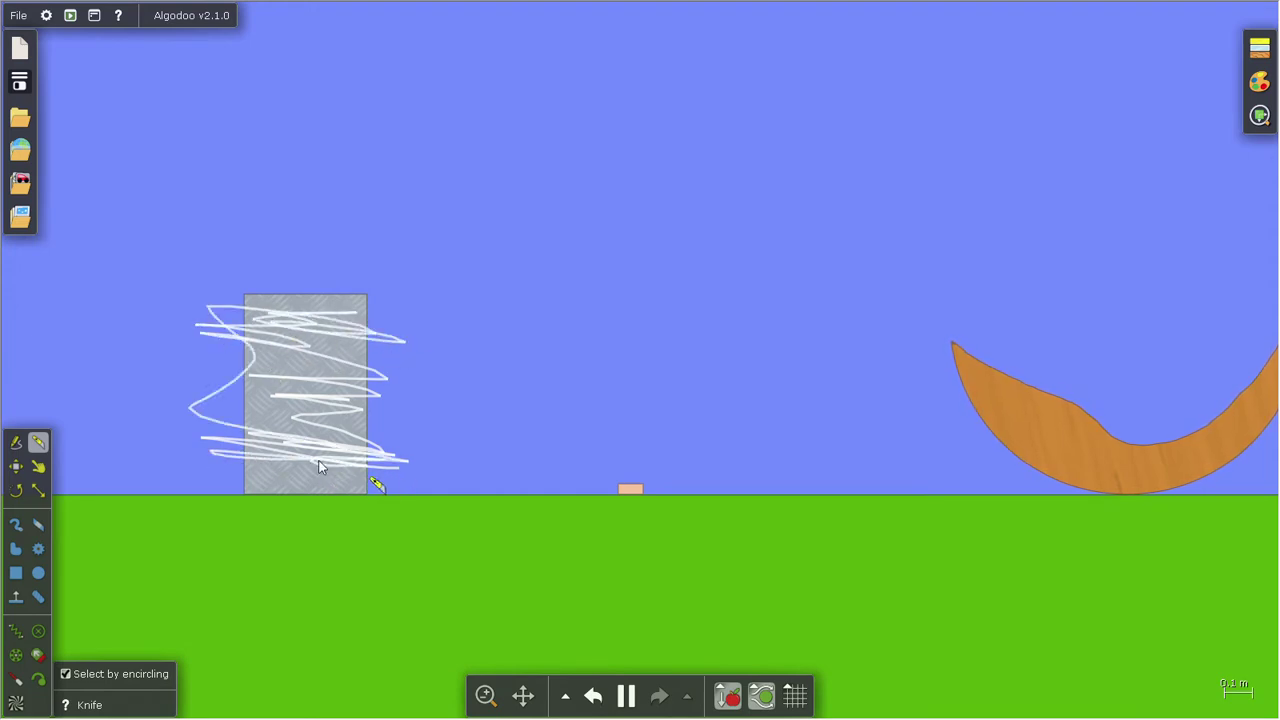
{"action": "left_click_drag", "start_coordinate": [518, 480], "coordinate": [444, 463]}
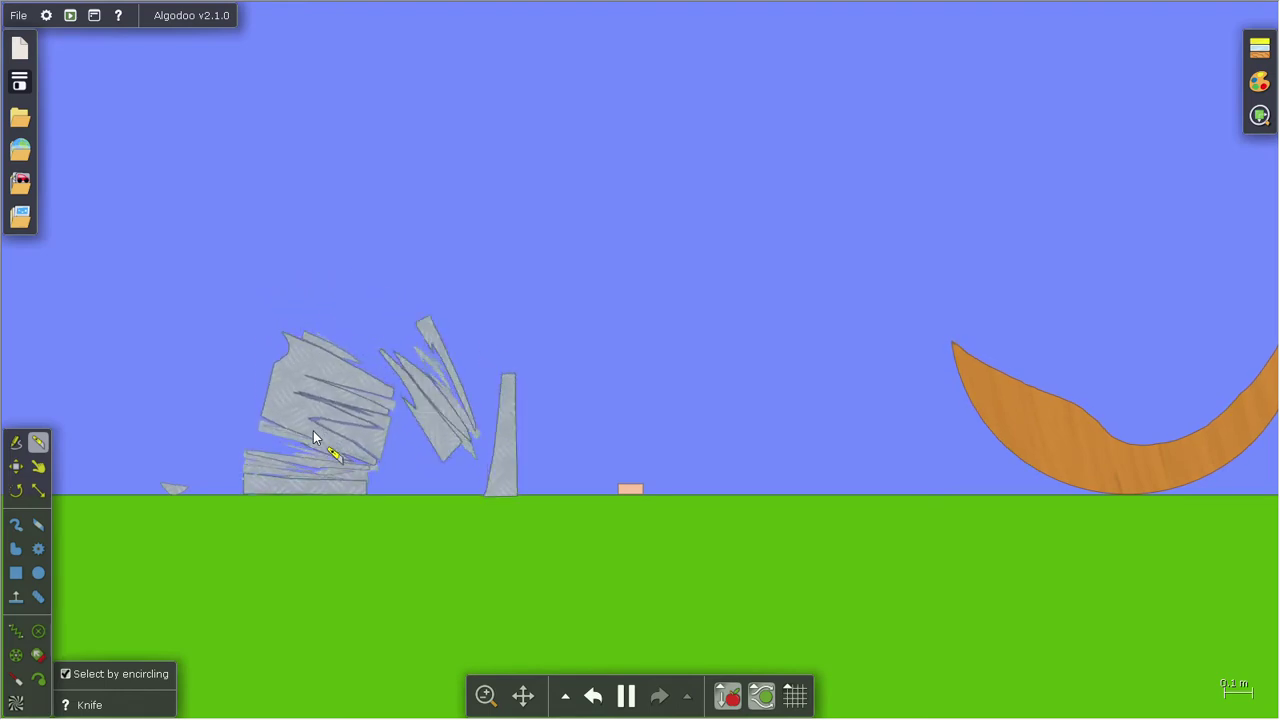
{"action": "mouse_move", "coordinate": [662, 467]}
{"action": "left_mouse_down"}
{"action": "mouse_move", "coordinate": [394, 503]}
{"action": "mouse_move", "coordinate": [225, 455]}
{"action": "left_mouse_up"}
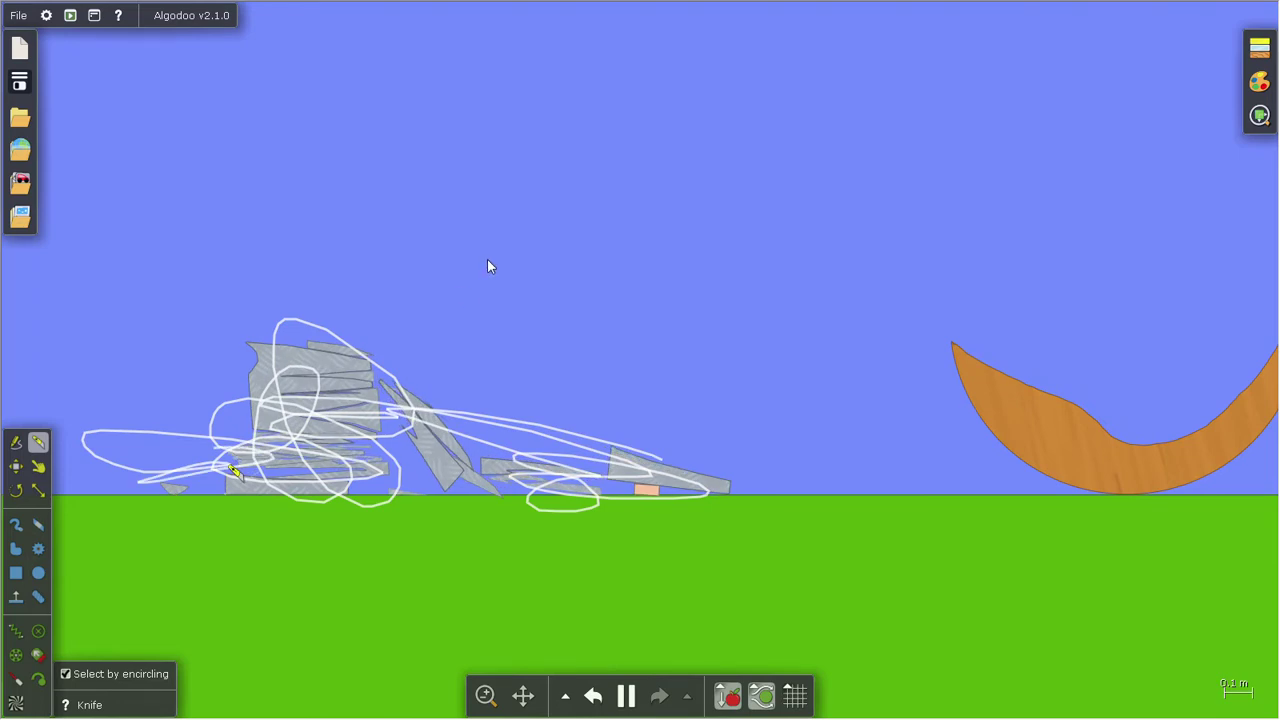
{"action": "left_click_drag", "start_coordinate": [233, 470], "coordinate": [233, 470]}
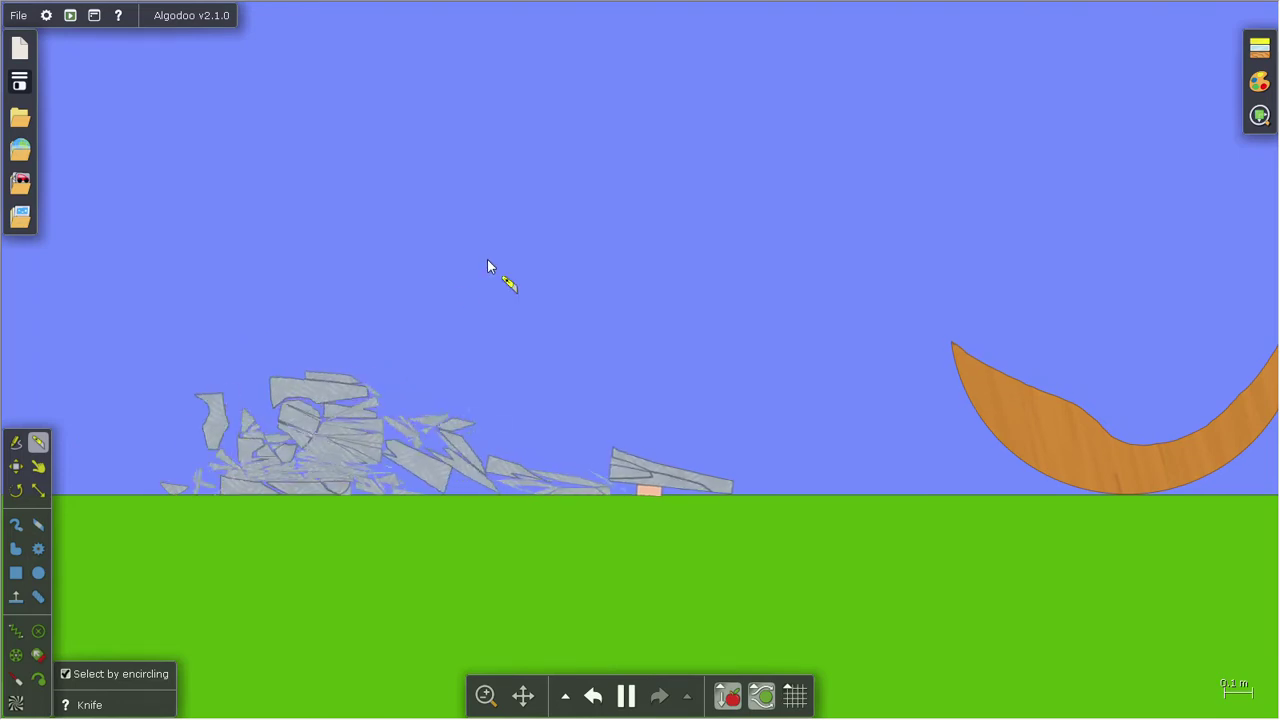
{"action": "left_click", "coordinate": [16, 466]}
{"action": "mouse_move", "coordinate": [60, 299]}
{"action": "left_mouse_down"}
{"action": "mouse_move", "coordinate": [636, 553]}
{"action": "mouse_move", "coordinate": [812, 545]}
{"action": "left_mouse_up"}
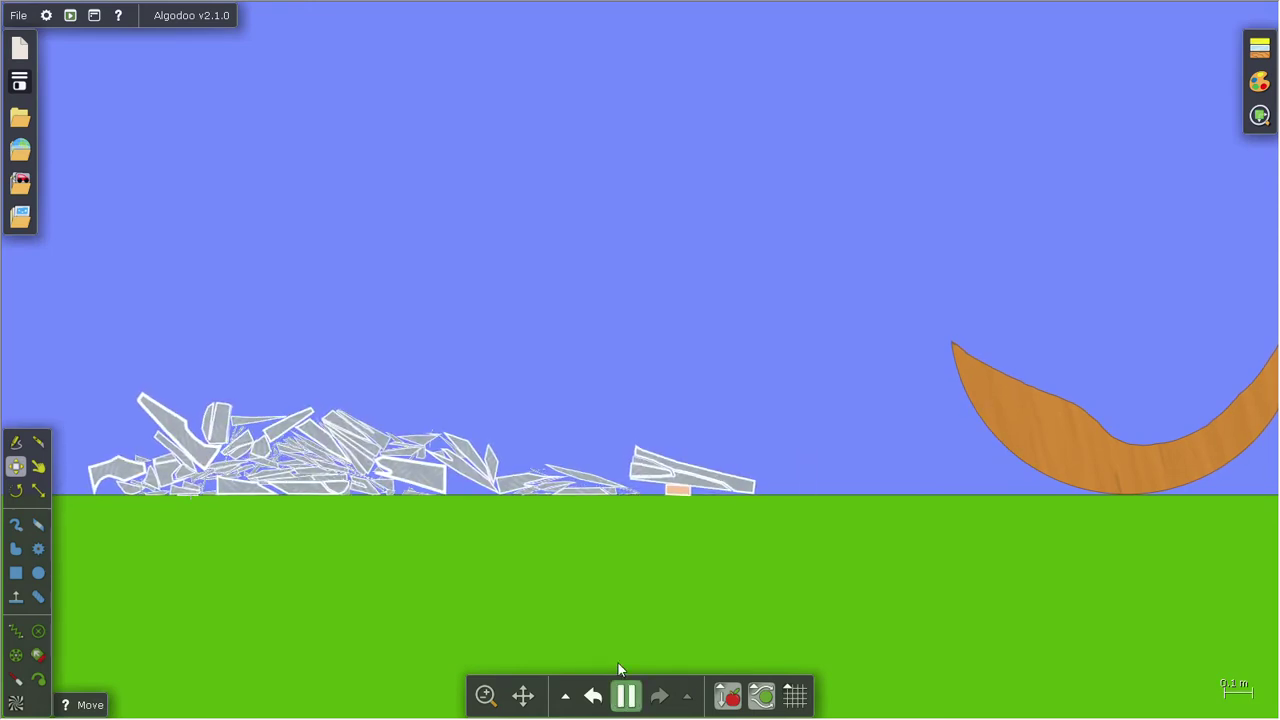
Pause, select all the shards and rotate the pile upright by 90°
{"action": "left_click", "coordinate": [625, 695]}
{"action": "right_click", "coordinate": [356, 455]}
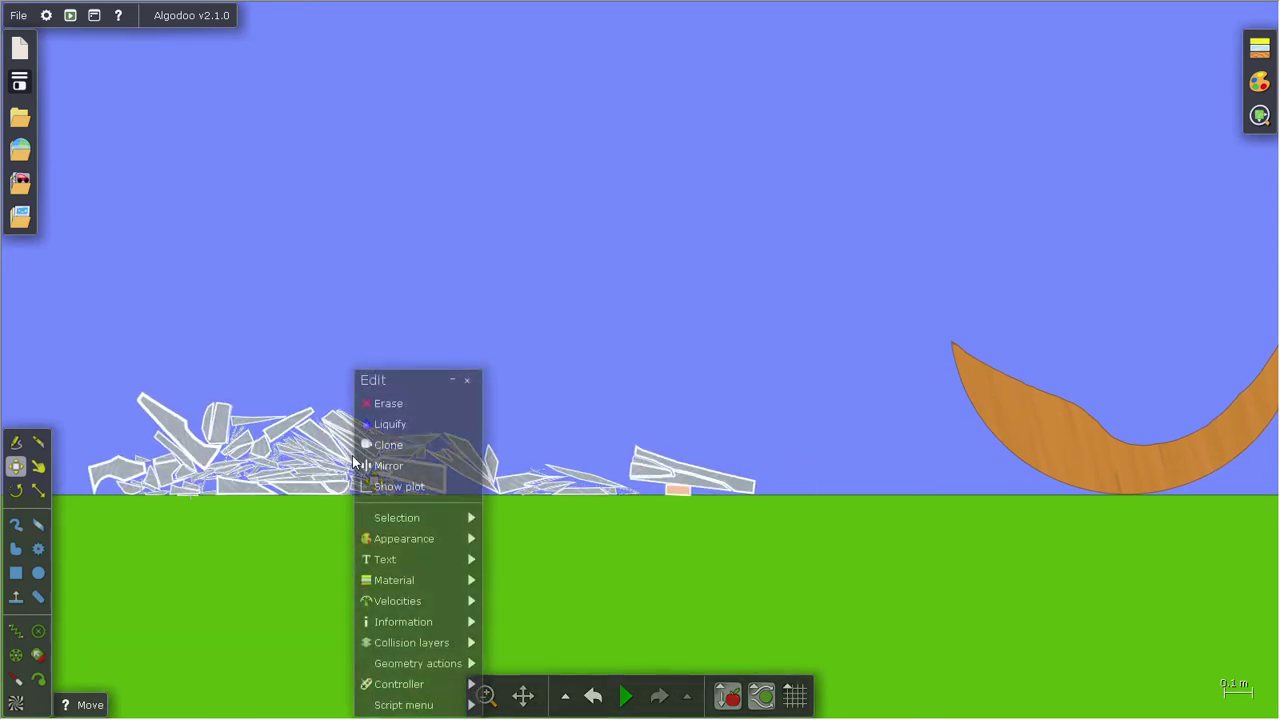
{"action": "left_click", "coordinate": [459, 330]}
{"action": "left_click_drag", "start_coordinate": [814, 362], "coordinate": [42, 556]}
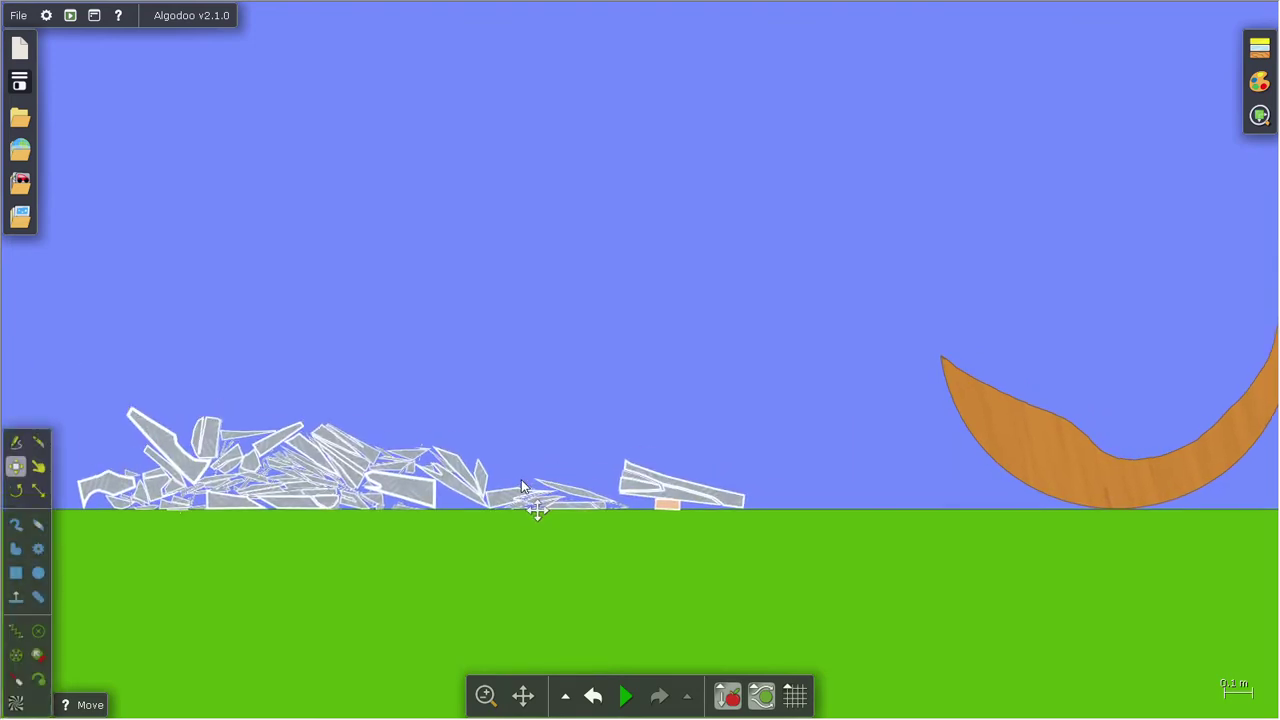
{"action": "mouse_move", "coordinate": [528, 477]}
{"action": "left_mouse_down"}
{"action": "mouse_move", "coordinate": [560, 458]}
{"action": "mouse_move", "coordinate": [406, 515]}
{"action": "left_mouse_up"}
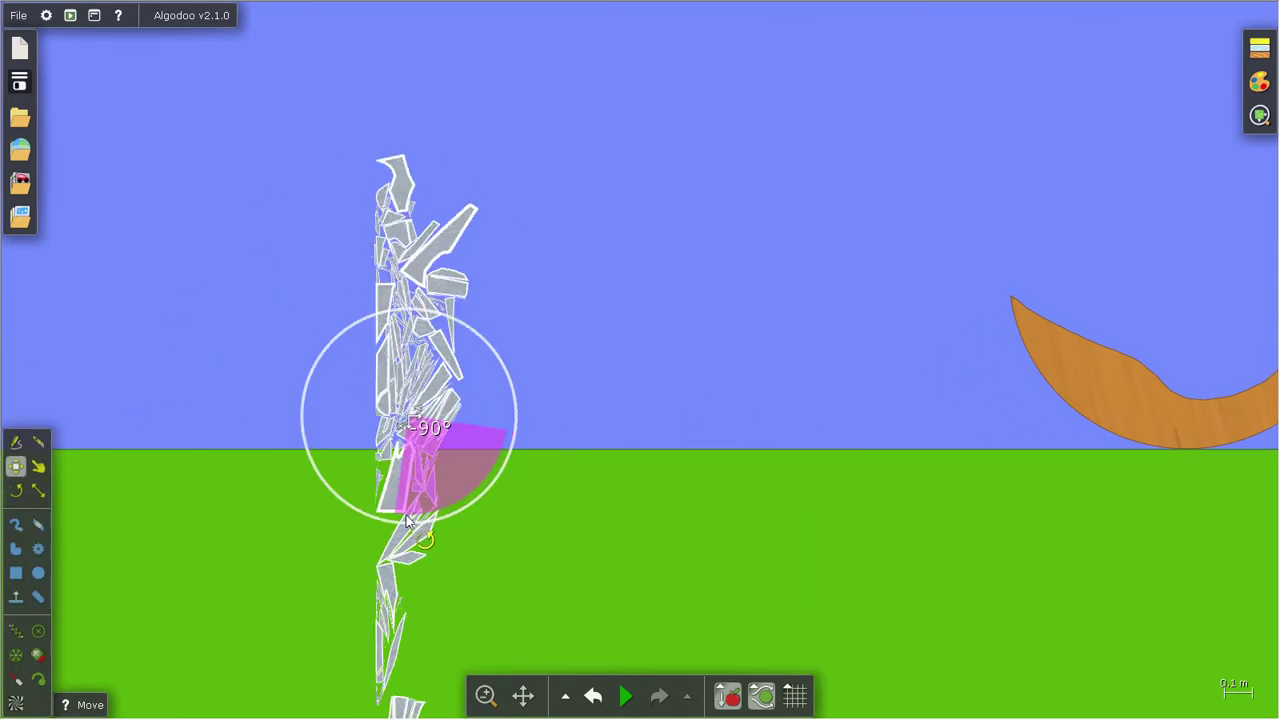
{"action": "scroll", "coordinate": [506, 515], "scroll_direction": "down", "scroll_amount": 1}
{"action": "left_click_drag", "start_coordinate": [508, 517], "coordinate": [430, 490]}
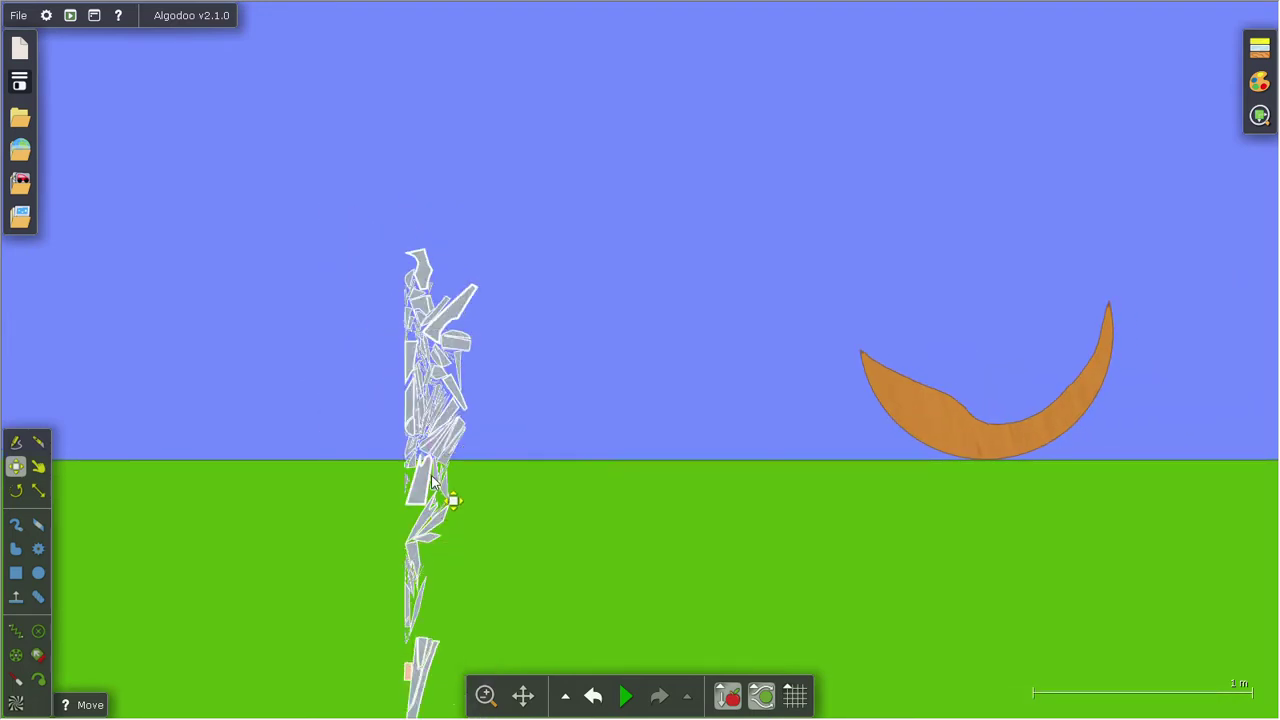
{"action": "left_click_drag", "start_coordinate": [451, 500], "coordinate": [557, 490]}
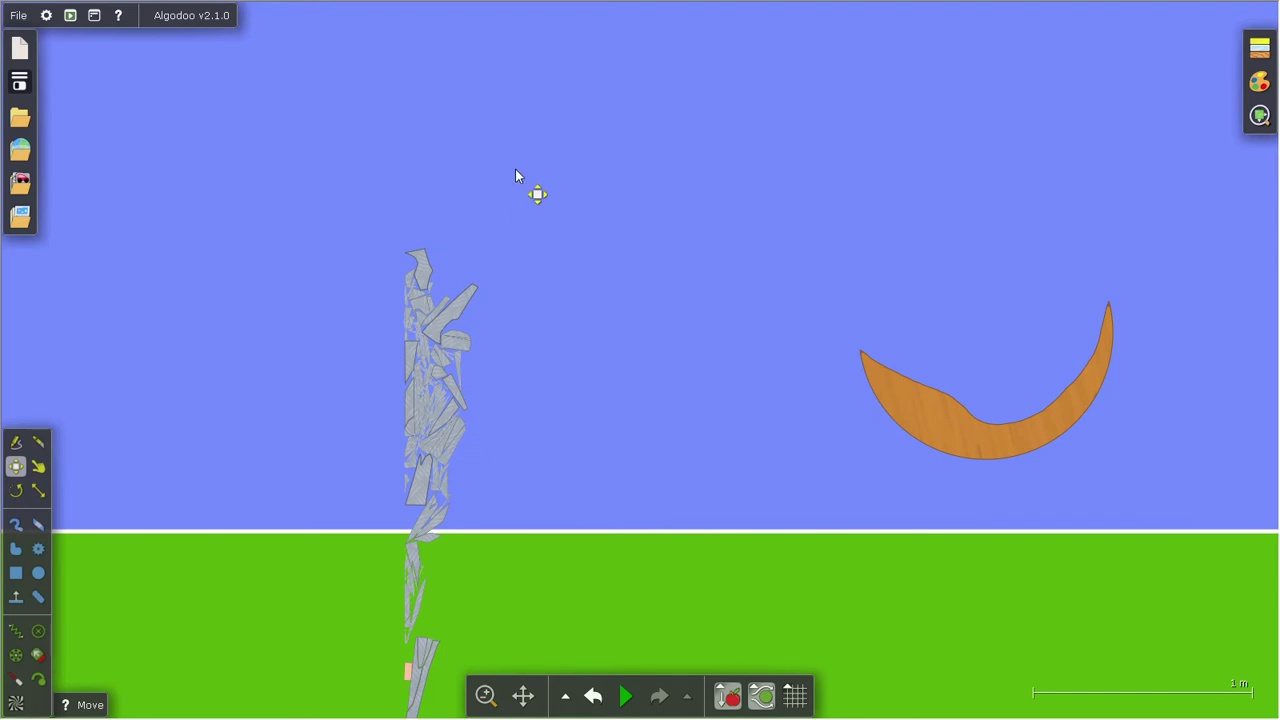
Hang the shard column above the crescent, lower and level the crescent, then resume simulation
{"action": "left_click_drag", "start_coordinate": [515, 176], "coordinate": [352, 712]}
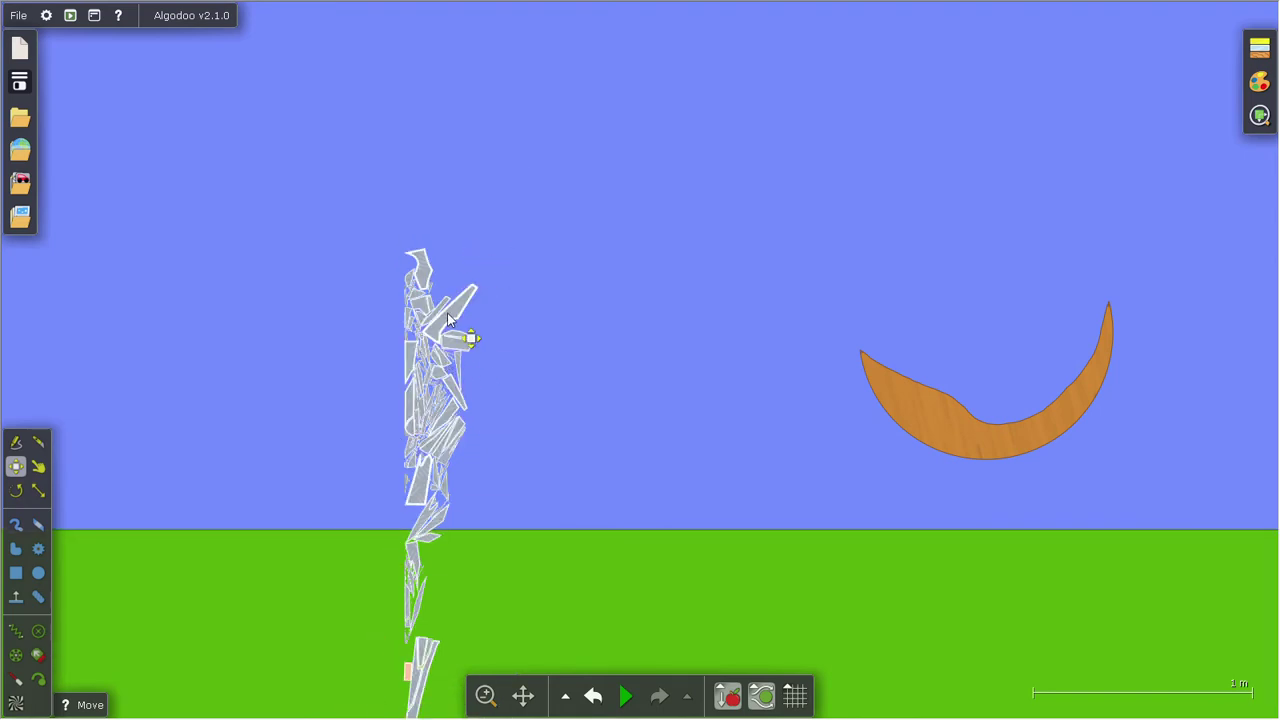
{"action": "left_click_drag", "start_coordinate": [448, 318], "coordinate": [1036, 6]}
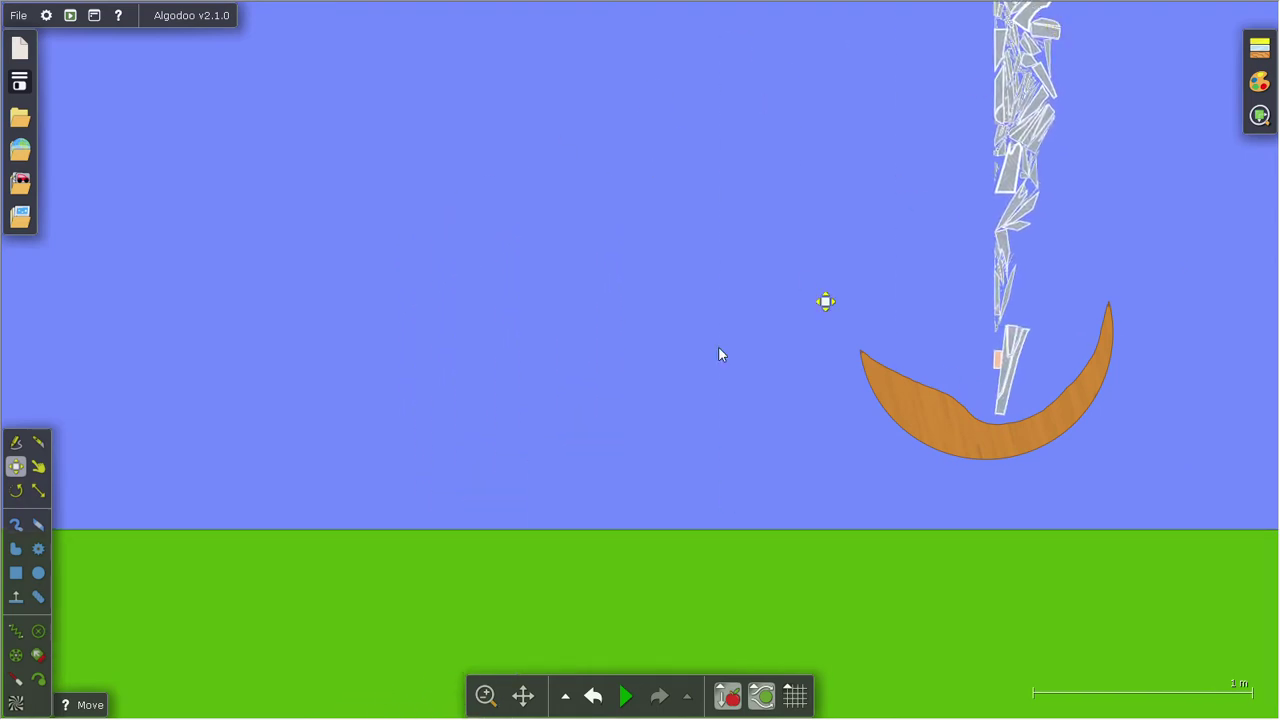
{"action": "left_click_drag", "start_coordinate": [977, 440], "coordinate": [981, 499]}
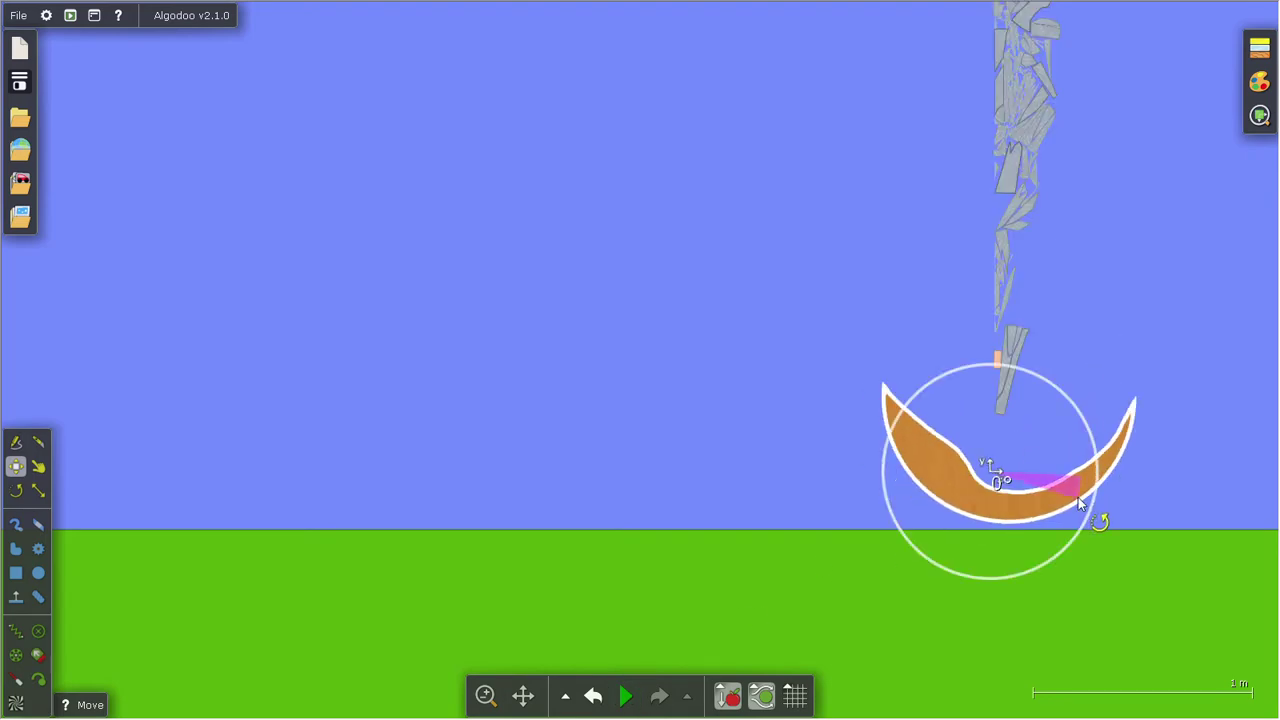
{"action": "left_click_drag", "start_coordinate": [1077, 486], "coordinate": [1019, 505]}
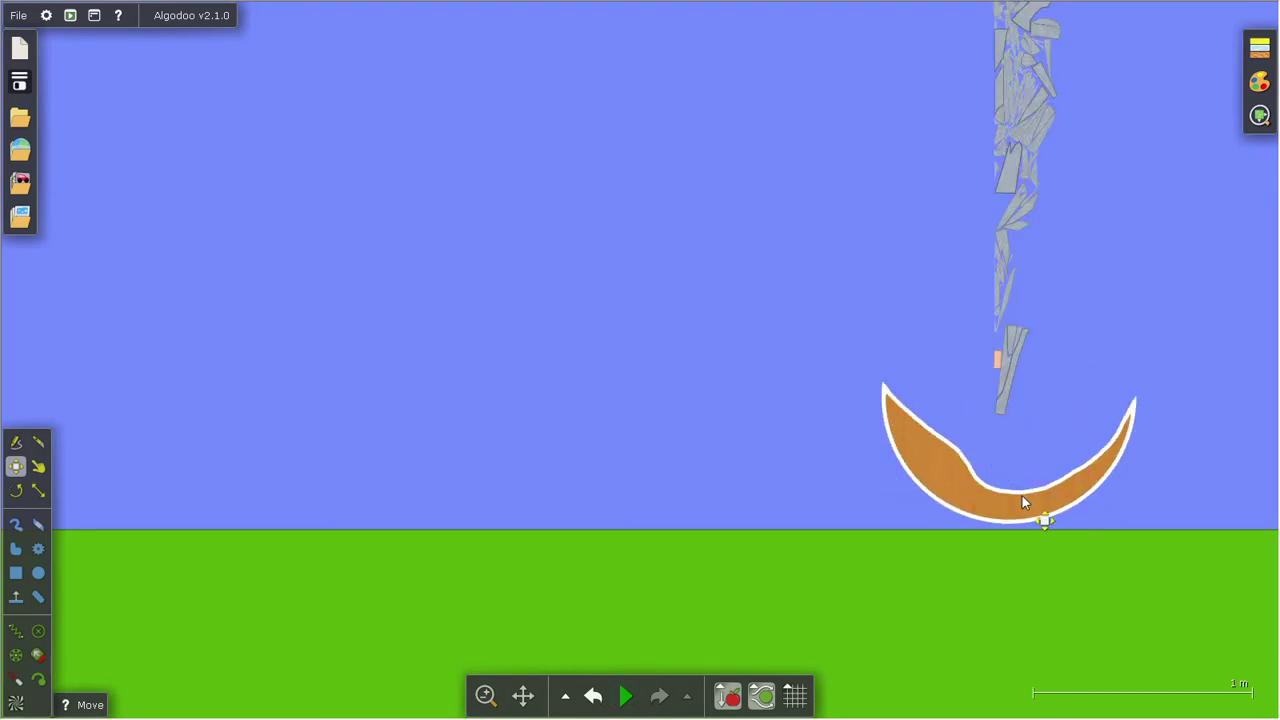
{"action": "left_click", "coordinate": [626, 696]}
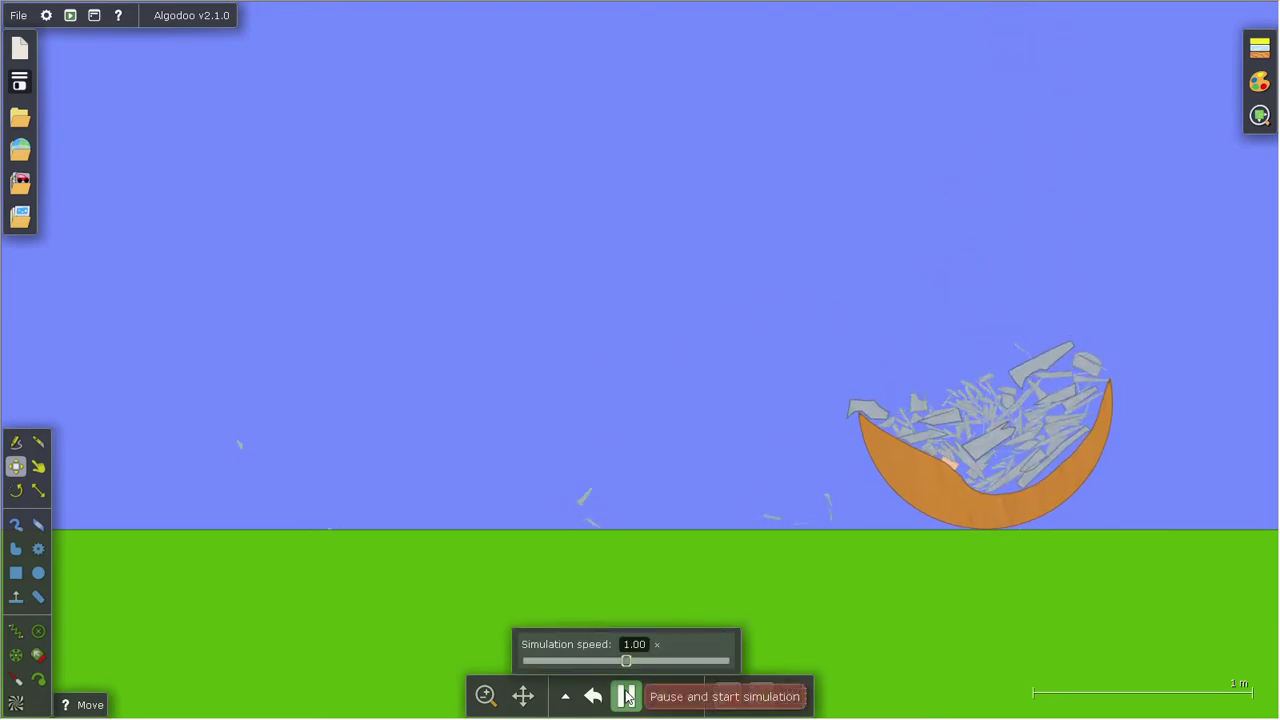
Pull a shard out of the crescent with the Drag tool, then pause the simulation
{"action": "left_click", "coordinate": [37, 467]}
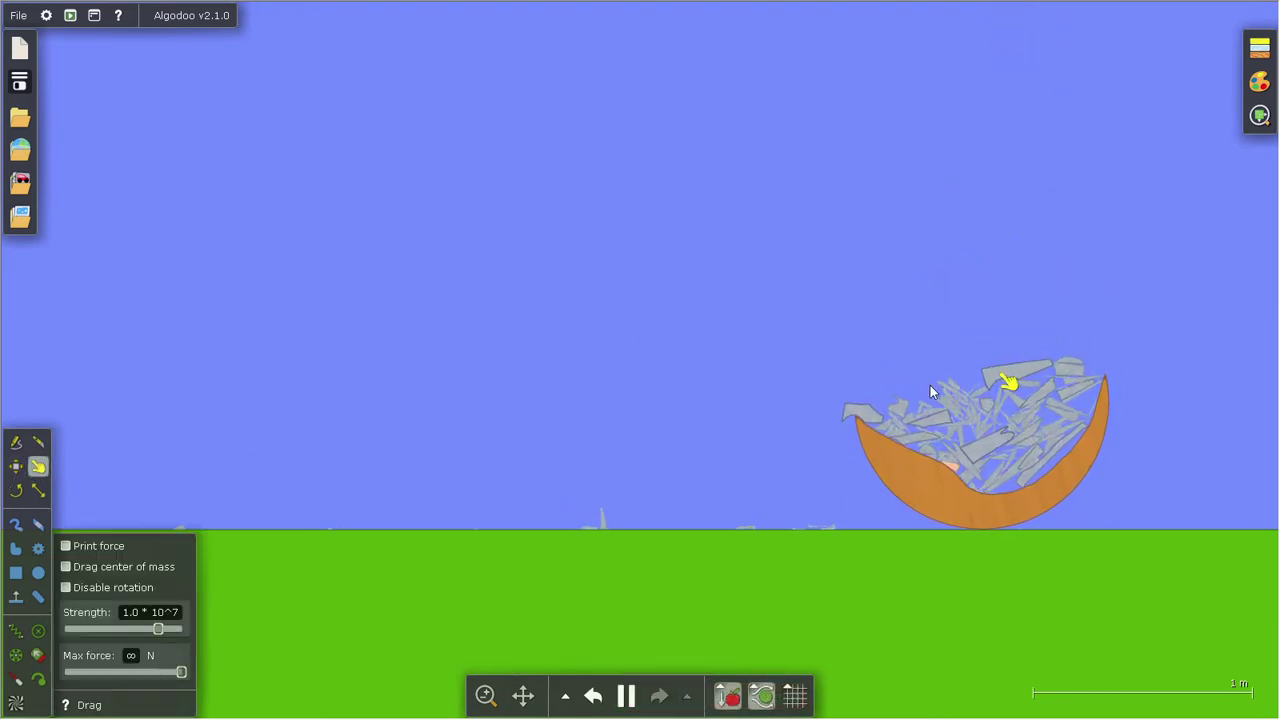
{"action": "left_click_drag", "start_coordinate": [1011, 380], "coordinate": [757, 391]}
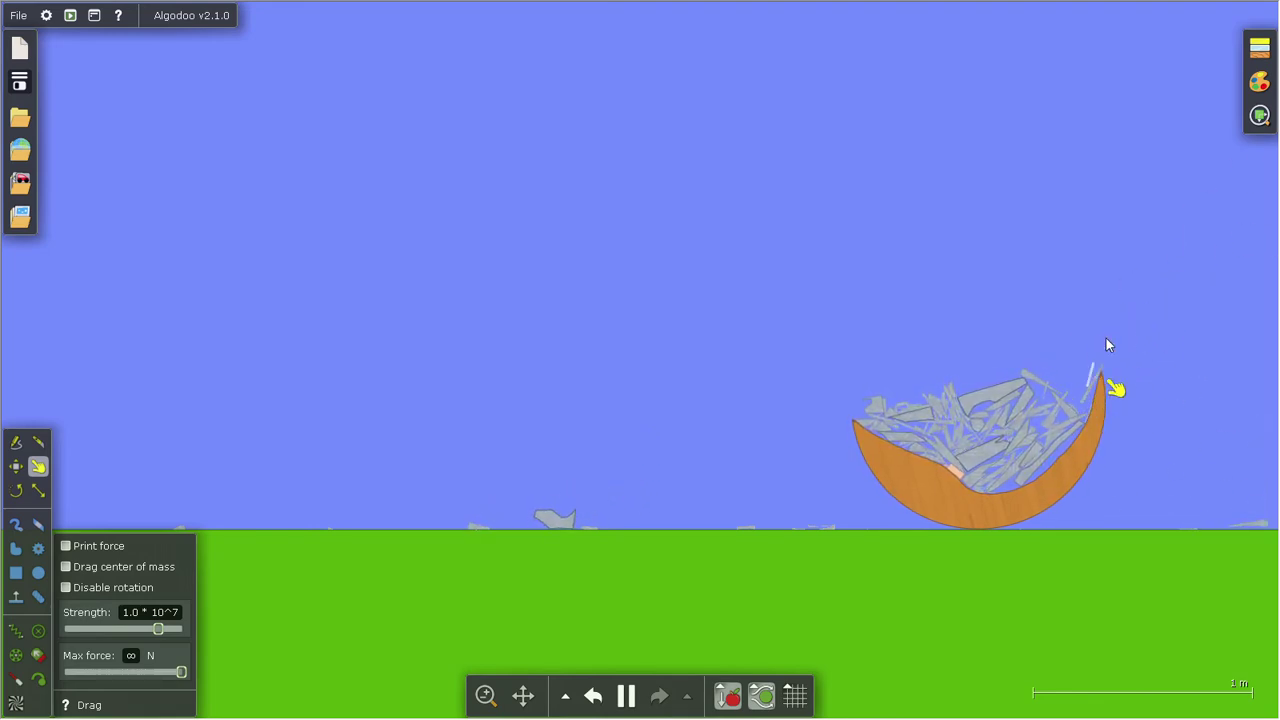
{"action": "left_click", "coordinate": [625, 697]}
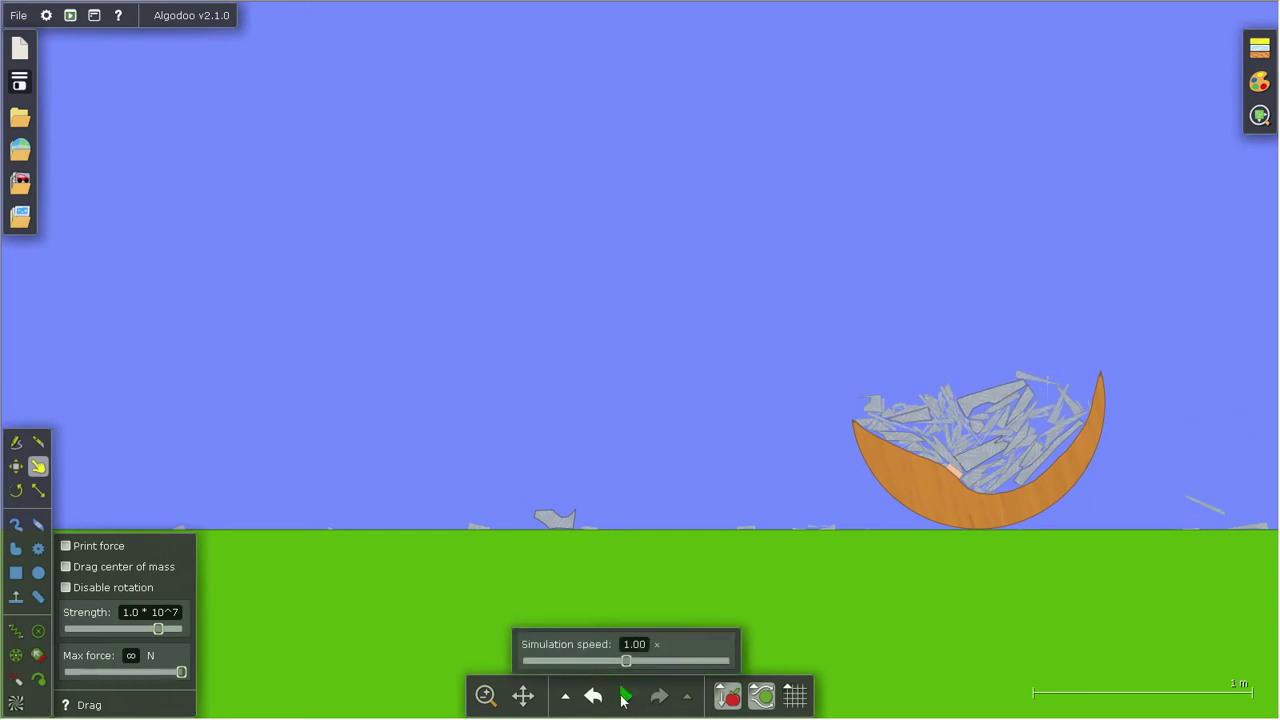
{"action": "left_click", "coordinate": [15, 467]}
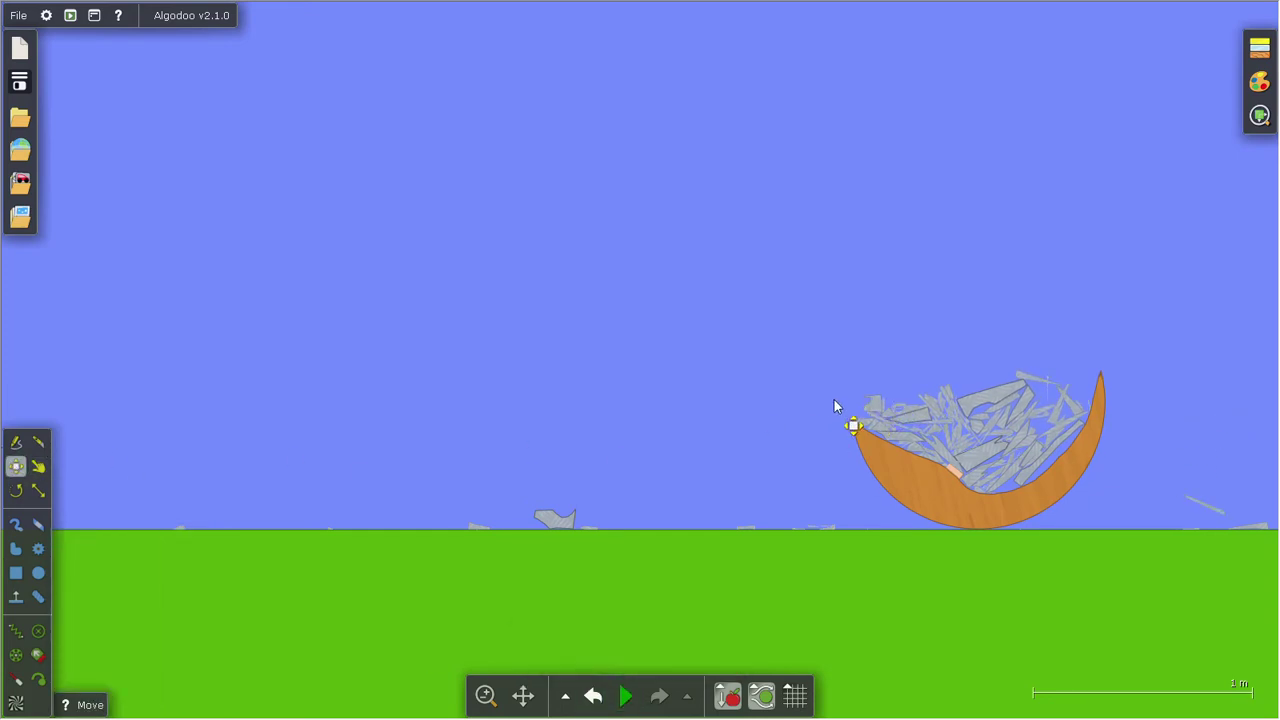
Move the bowl aside, turn the debris pile into water, and break it into loose particles
{"action": "left_click_drag", "start_coordinate": [909, 486], "coordinate": [417, 351]}
{"action": "left_click_drag", "start_coordinate": [862, 367], "coordinate": [950, 462]}
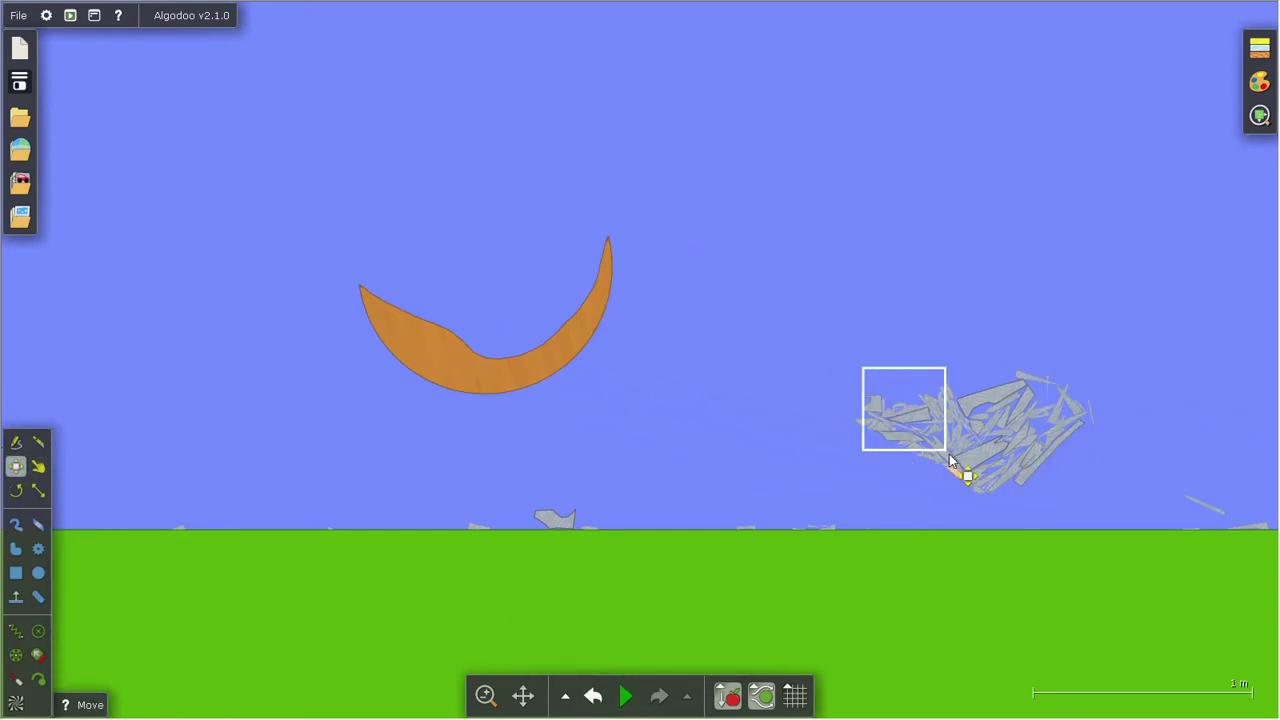
{"action": "left_click_drag", "start_coordinate": [1112, 534], "coordinate": [1112, 534]}
{"action": "right_click", "coordinate": [1037, 474]}
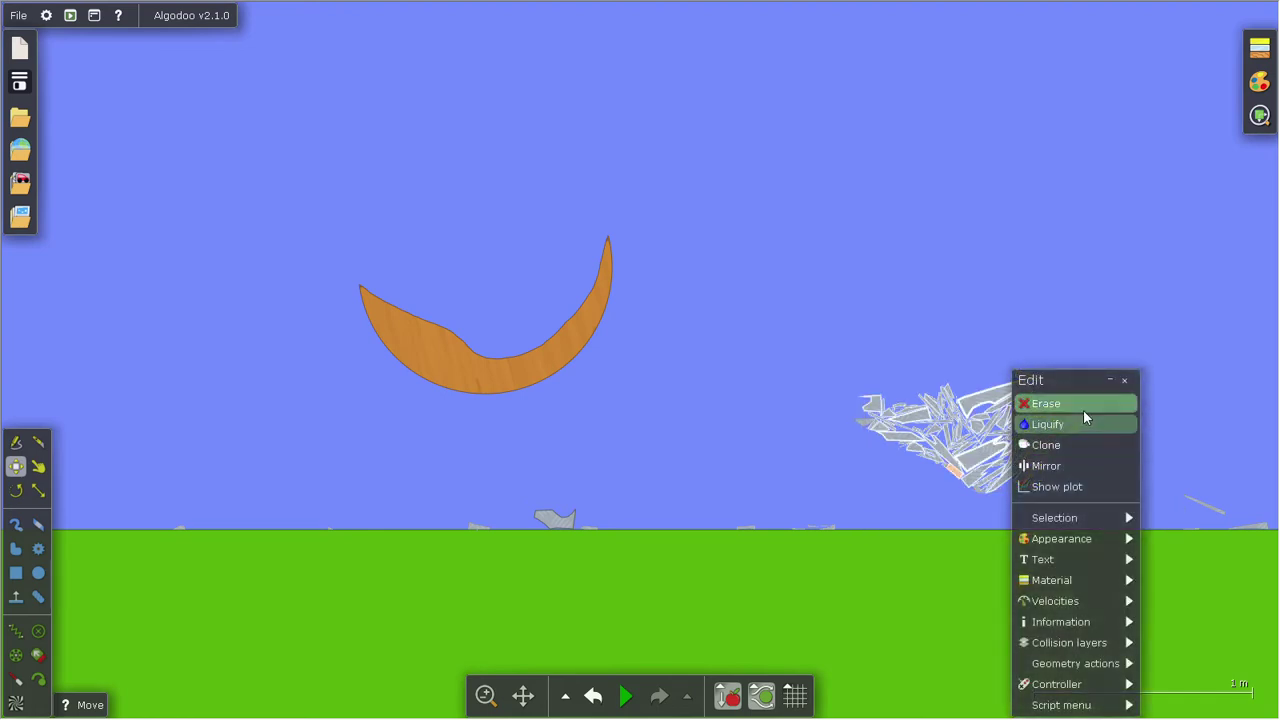
{"action": "left_click", "coordinate": [1063, 426]}
{"action": "right_click", "coordinate": [1004, 428]}
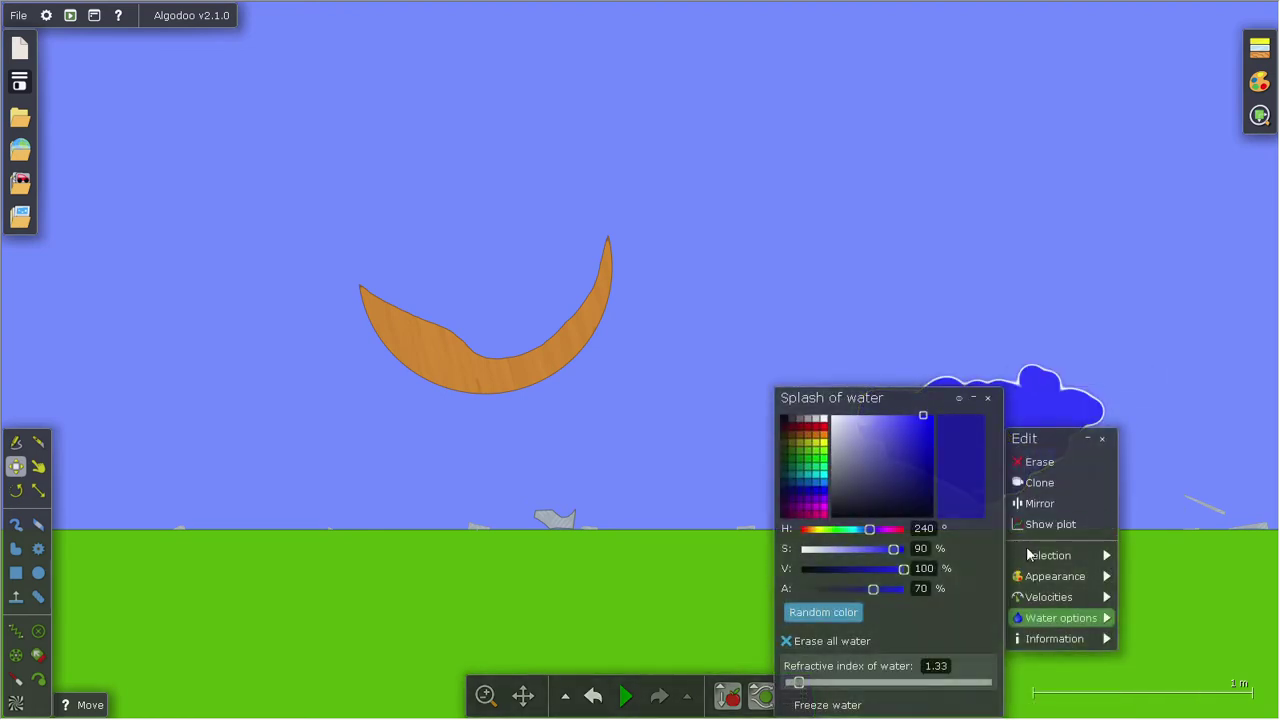
{"action": "left_click_drag", "start_coordinate": [771, 281], "coordinate": [1042, 488]}
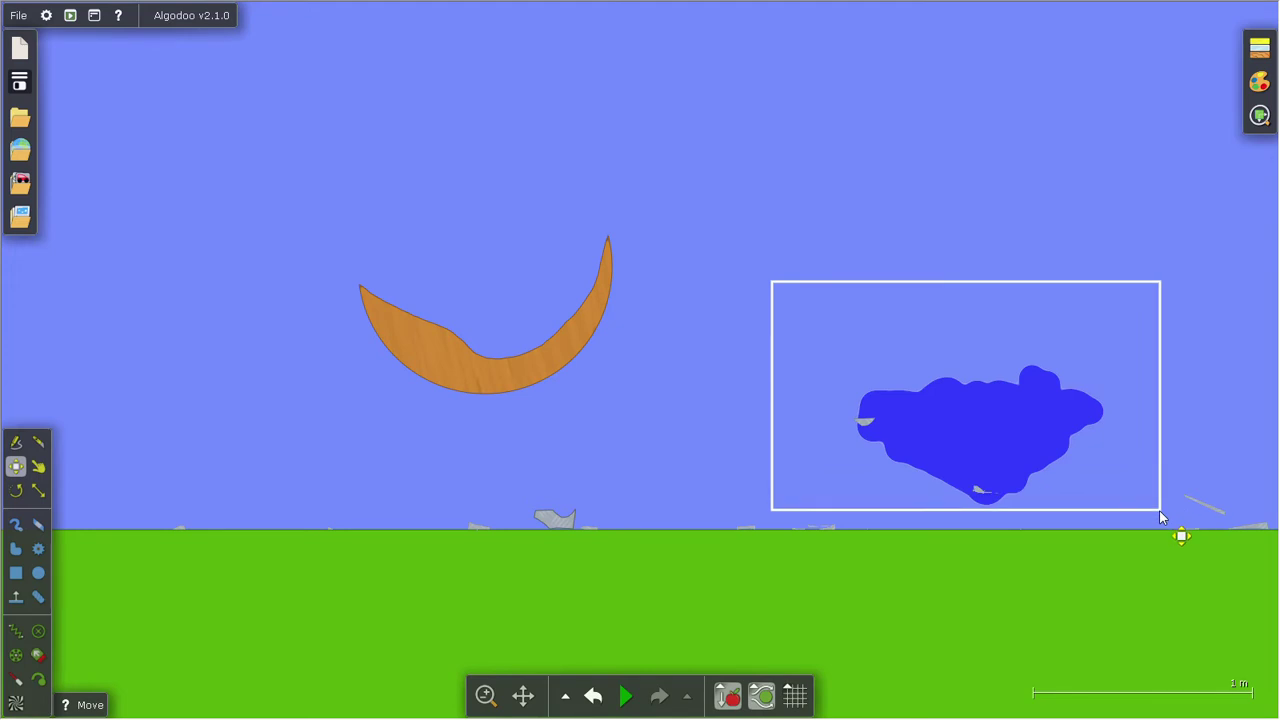
{"action": "left_click_drag", "start_coordinate": [1160, 514], "coordinate": [1160, 512]}
{"action": "right_click", "coordinate": [1030, 480]}
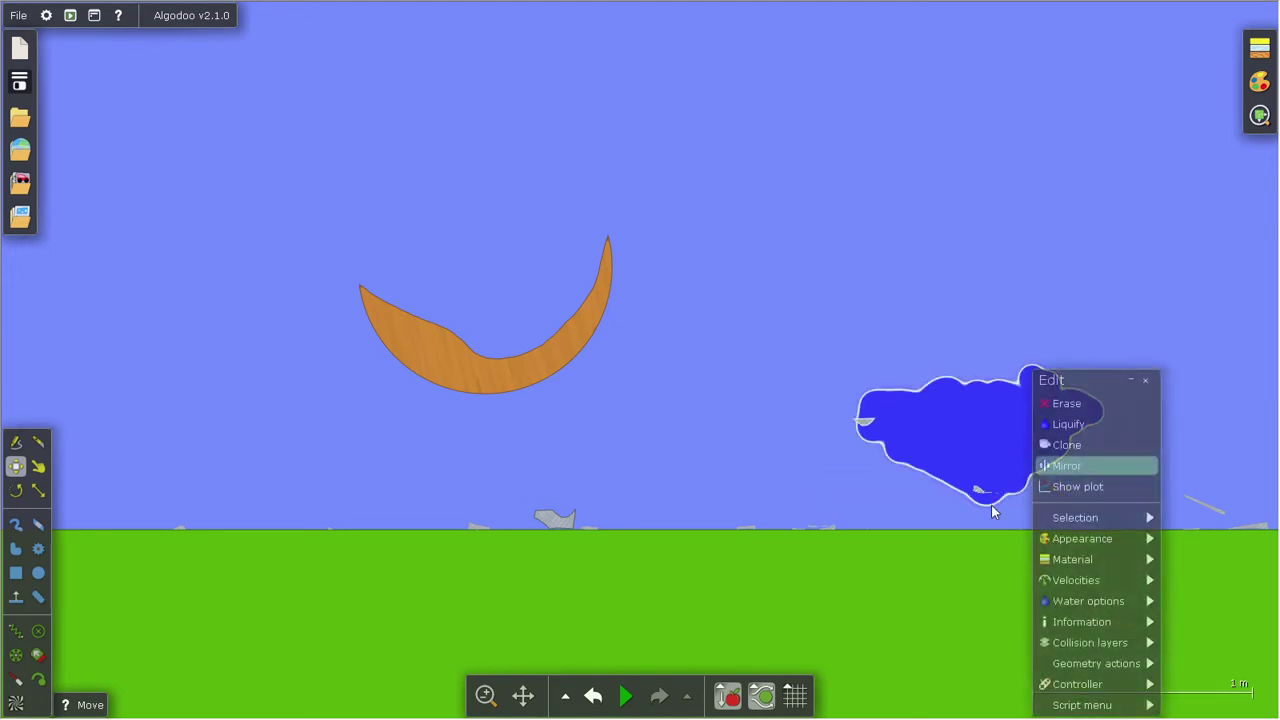
{"action": "left_click", "coordinate": [1065, 426]}
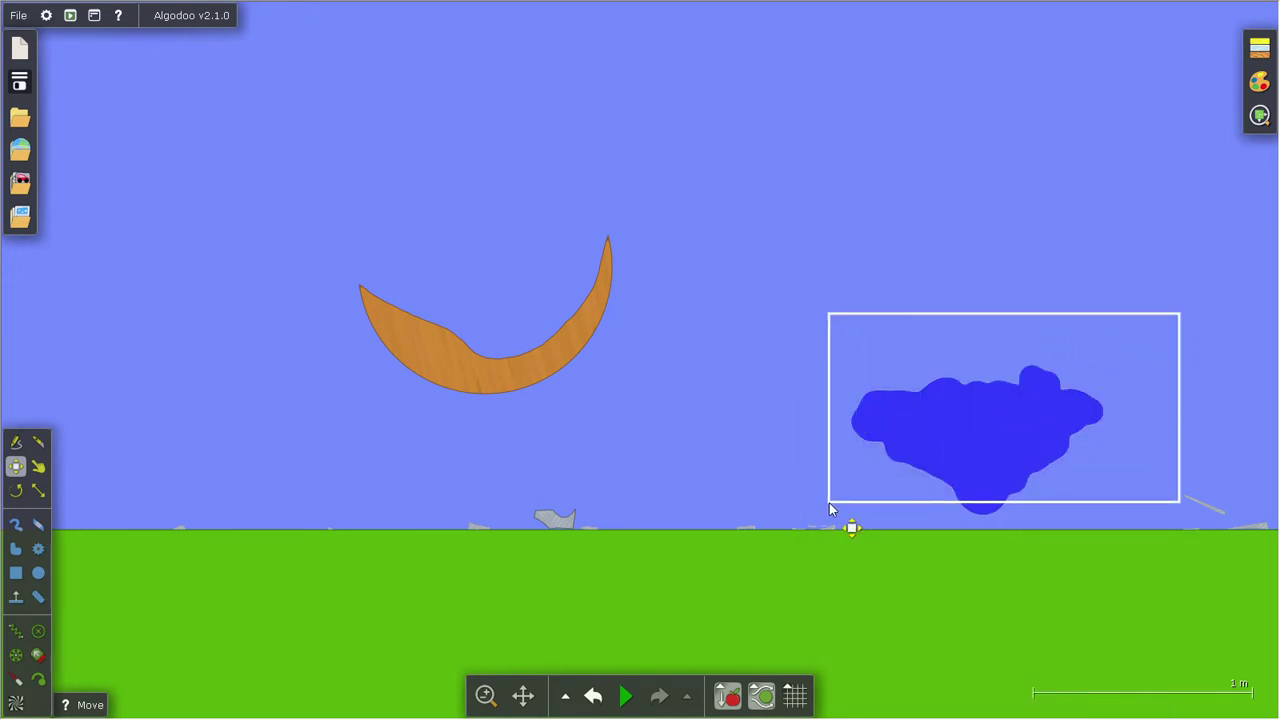
Recolour the water crimson red and move the crescent beneath it
{"action": "left_click_drag", "start_coordinate": [829, 503], "coordinate": [831, 501]}
{"action": "right_click", "coordinate": [937, 434]}
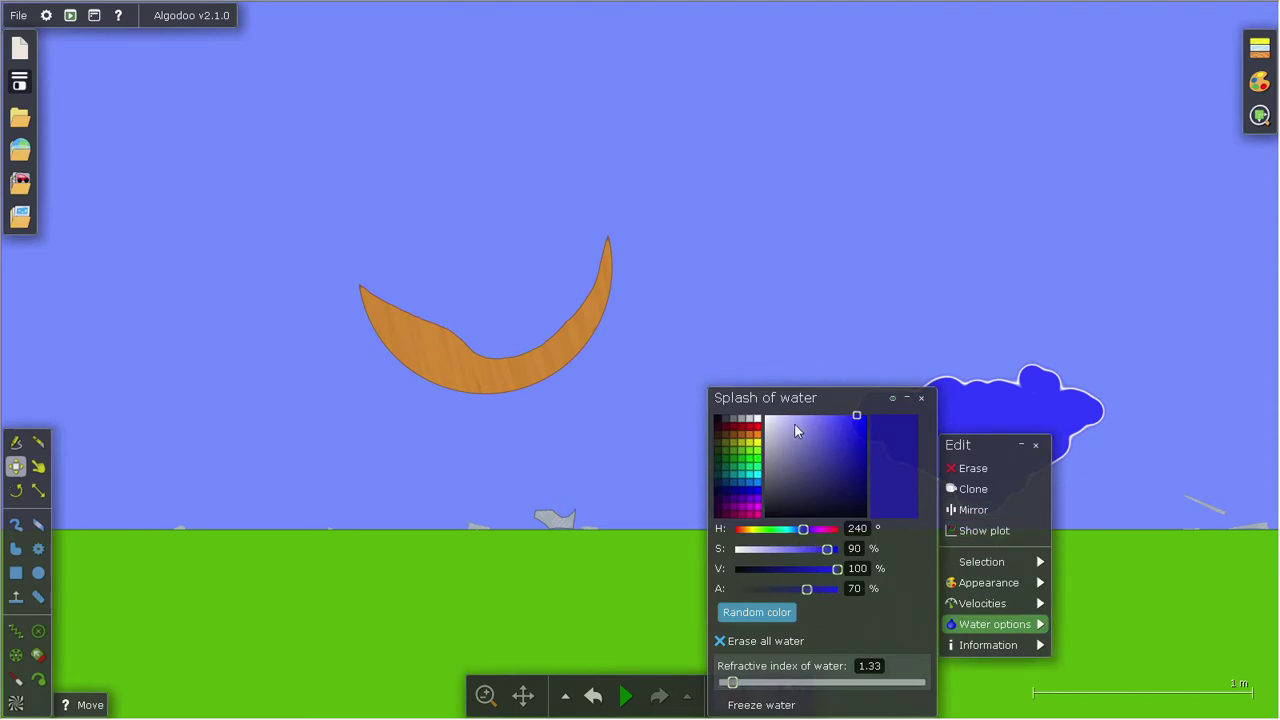
{"action": "left_click_drag", "start_coordinate": [796, 428], "coordinate": [702, 437]}
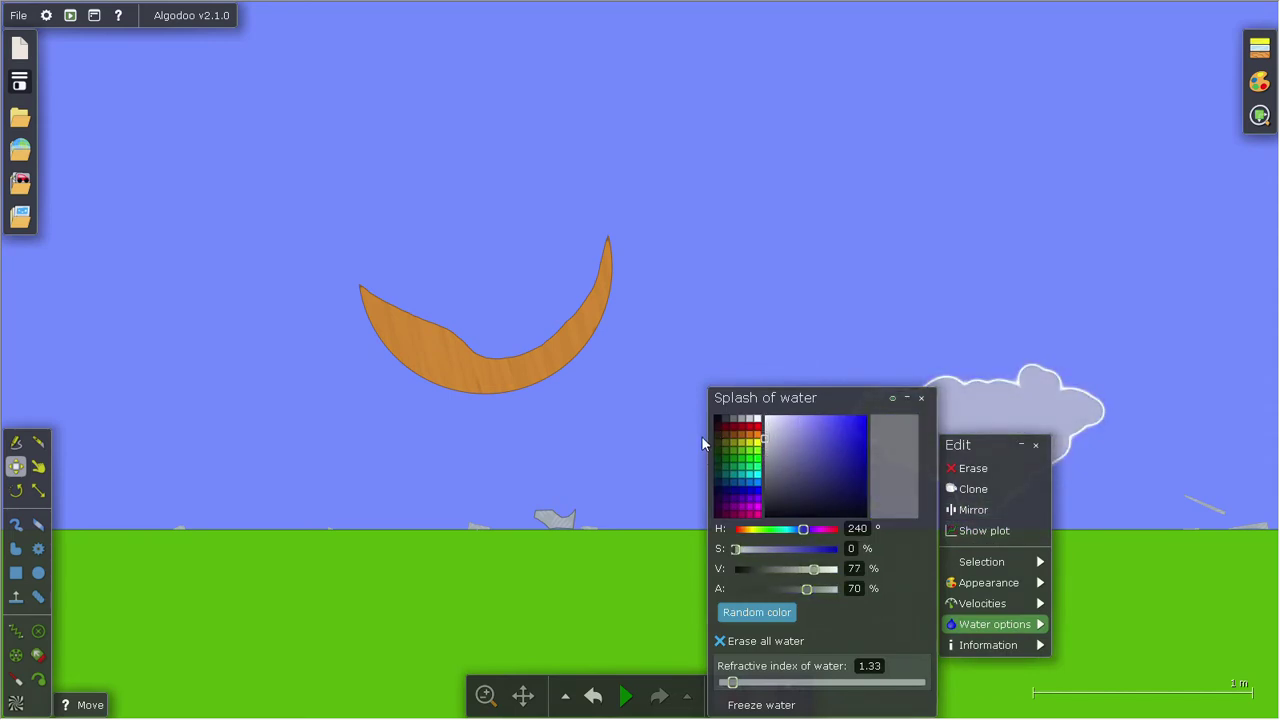
{"action": "left_click_drag", "start_coordinate": [702, 437], "coordinate": [760, 428]}
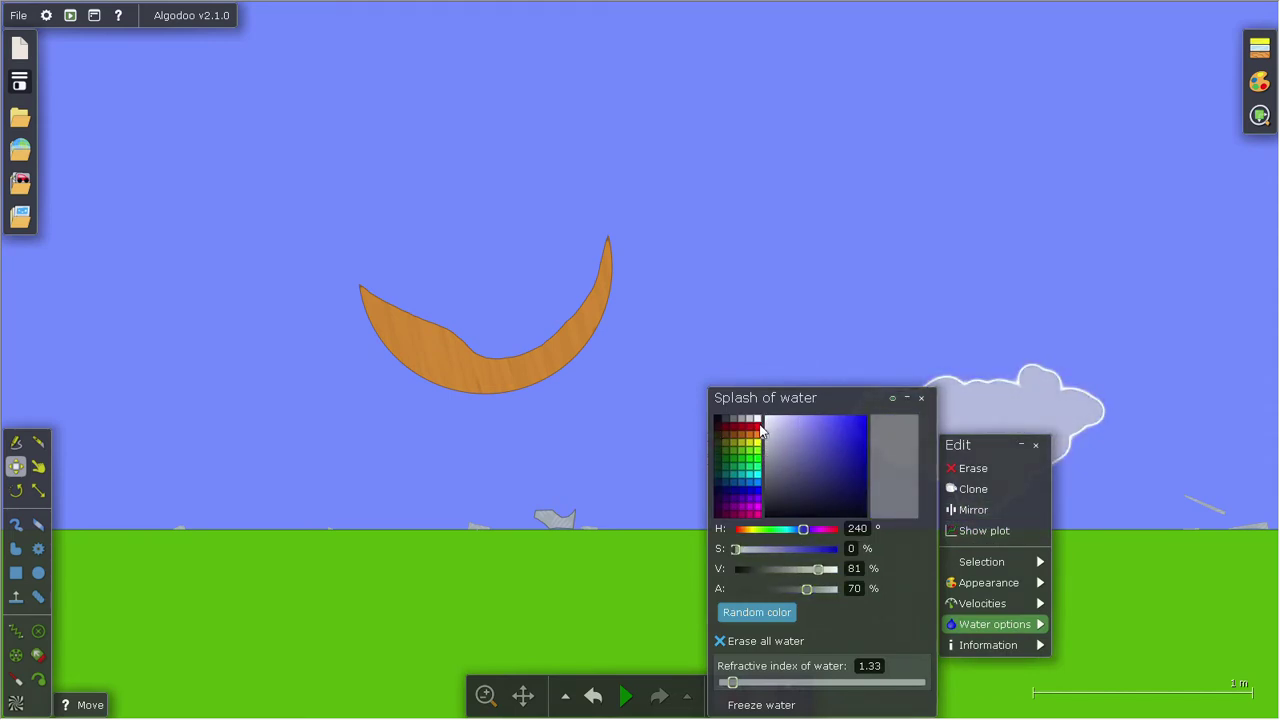
{"action": "left_click", "coordinate": [760, 428]}
{"action": "left_click", "coordinate": [643, 286]}
{"action": "mouse_move", "coordinate": [572, 322]}
{"action": "left_mouse_down"}
{"action": "mouse_move", "coordinate": [1034, 476]}
{"action": "mouse_move", "coordinate": [1082, 470]}
{"action": "mouse_move", "coordinate": [1004, 512]}
{"action": "left_mouse_up"}
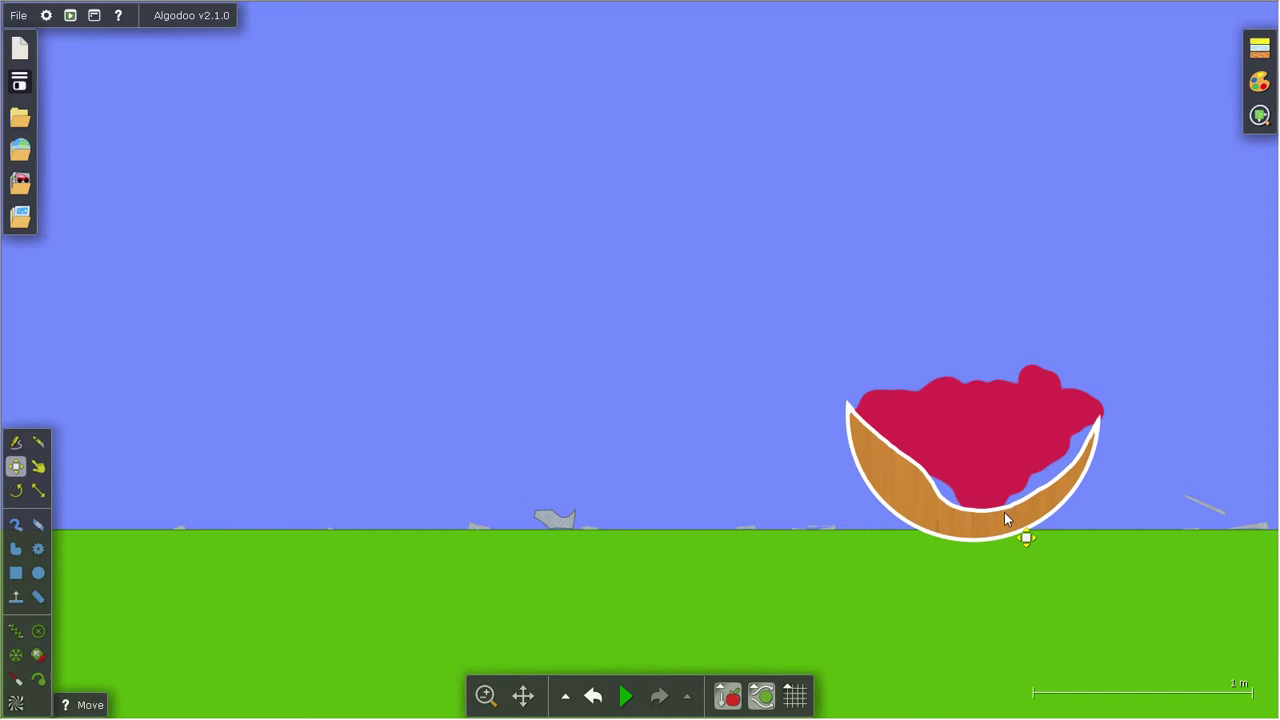
Run the simulation to let the red water spill, following it, then pause
{"action": "left_click", "coordinate": [1109, 224]}
{"action": "left_click", "coordinate": [624, 700]}
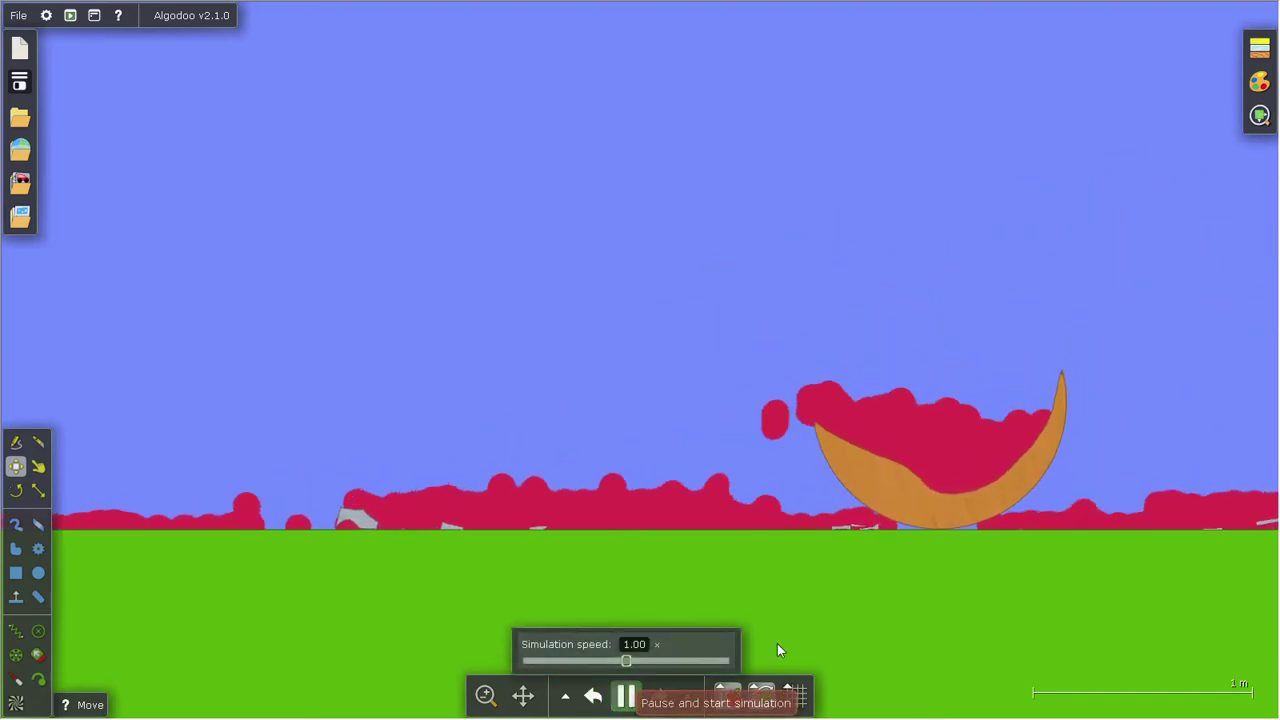
{"action": "mouse_move", "coordinate": [986, 349]}
{"action": "left_mouse_down"}
{"action": "mouse_move", "coordinate": [971, 286]}
{"action": "mouse_move", "coordinate": [706, 289]}
{"action": "mouse_move", "coordinate": [1104, 244]}
{"action": "mouse_move", "coordinate": [491, 160]}
{"action": "mouse_move", "coordinate": [694, 242]}
{"action": "left_mouse_up"}
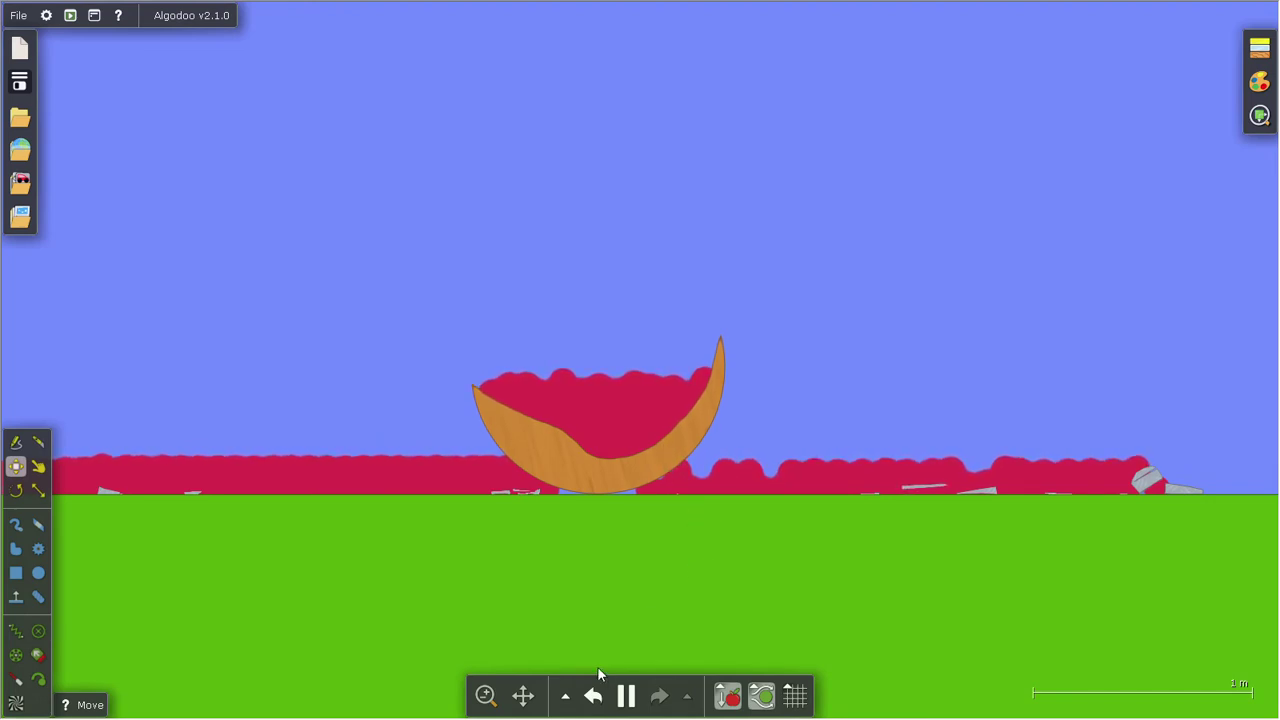
{"action": "left_click", "coordinate": [626, 695]}
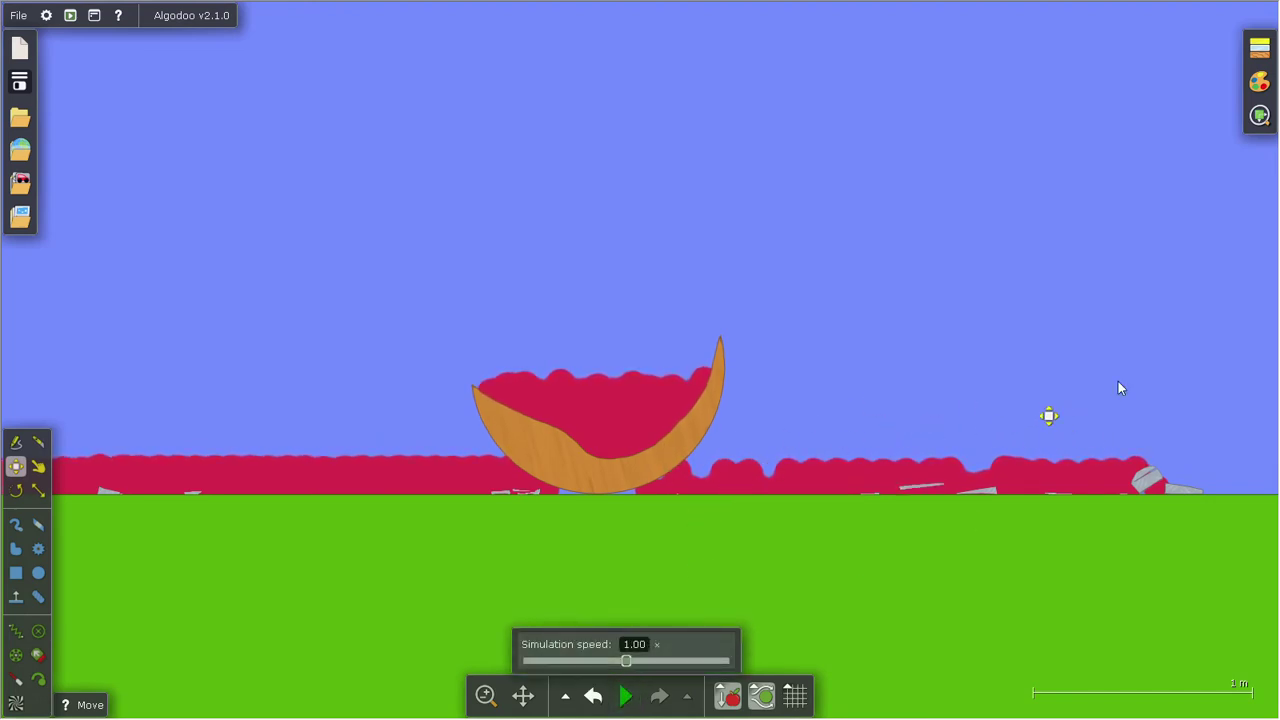
Select the spilled liquid, rotate it upright and place the column above the bowl
{"action": "left_click_drag", "start_coordinate": [1262, 406], "coordinate": [754, 512]}
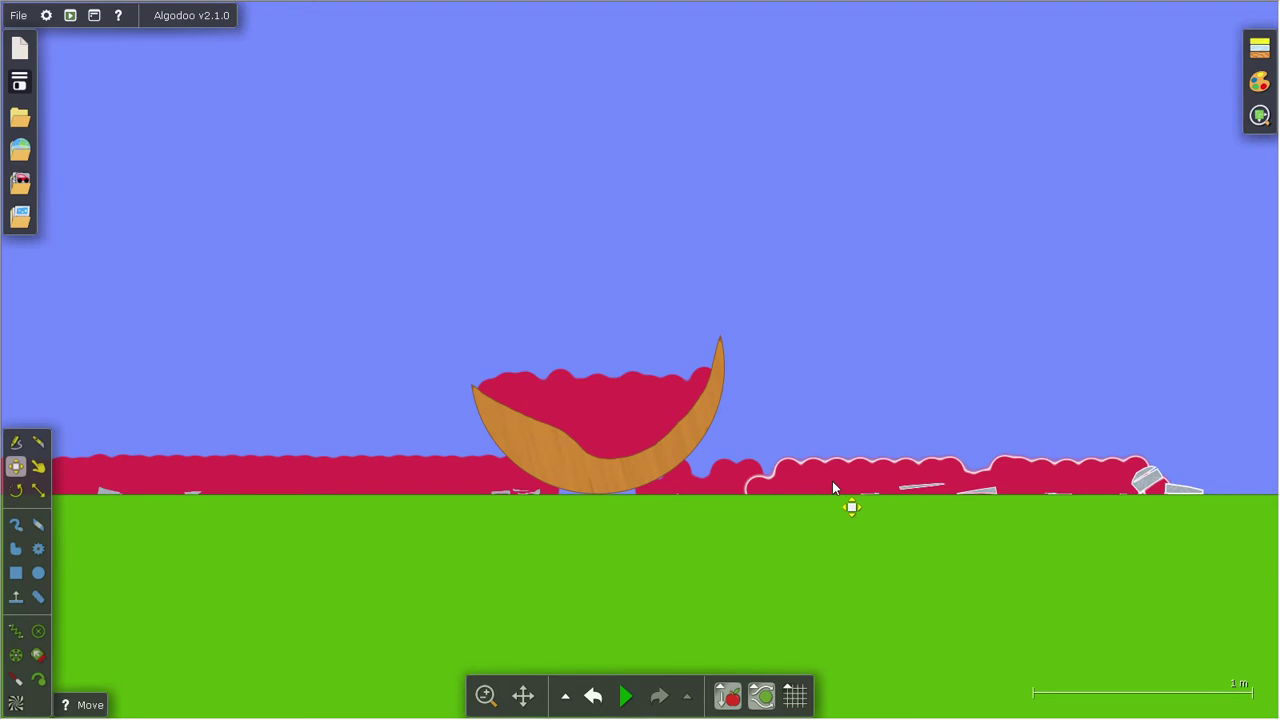
{"action": "left_click_drag", "start_coordinate": [832, 482], "coordinate": [697, 281]}
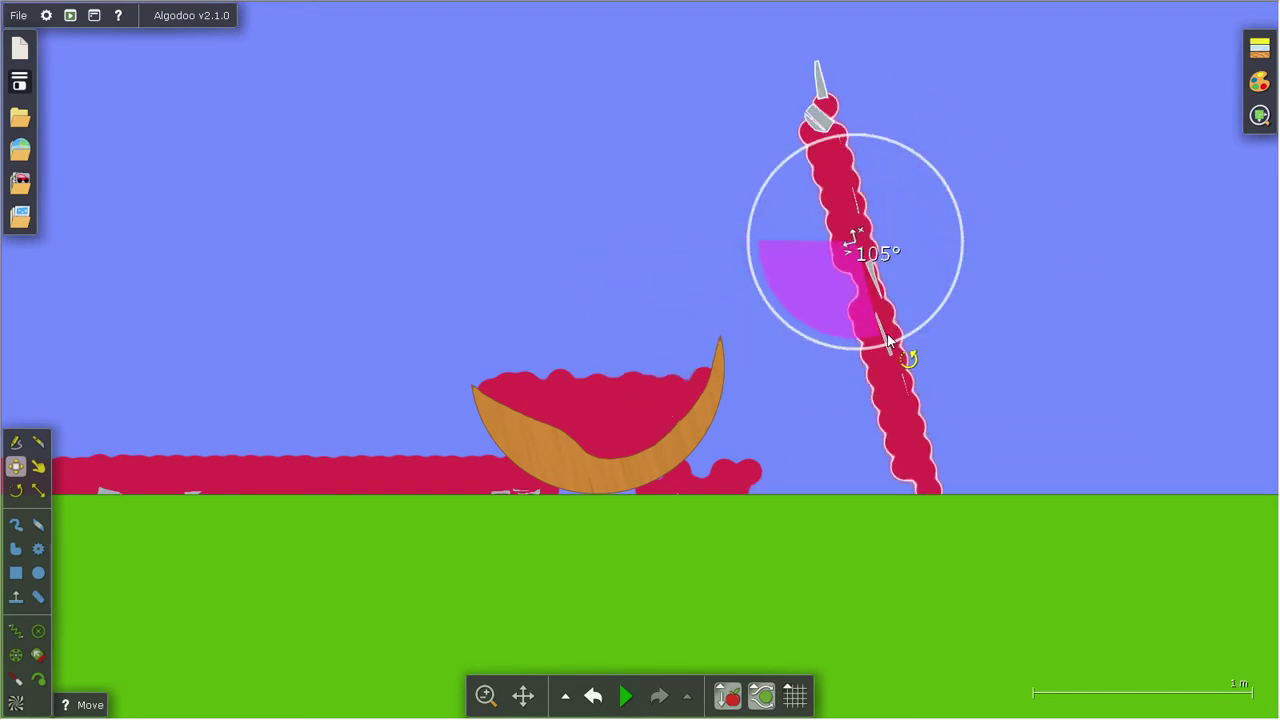
{"action": "mouse_move", "coordinate": [888, 342]}
{"action": "left_mouse_down"}
{"action": "mouse_move", "coordinate": [855, 350]}
{"action": "mouse_move", "coordinate": [614, 202]}
{"action": "left_mouse_up"}
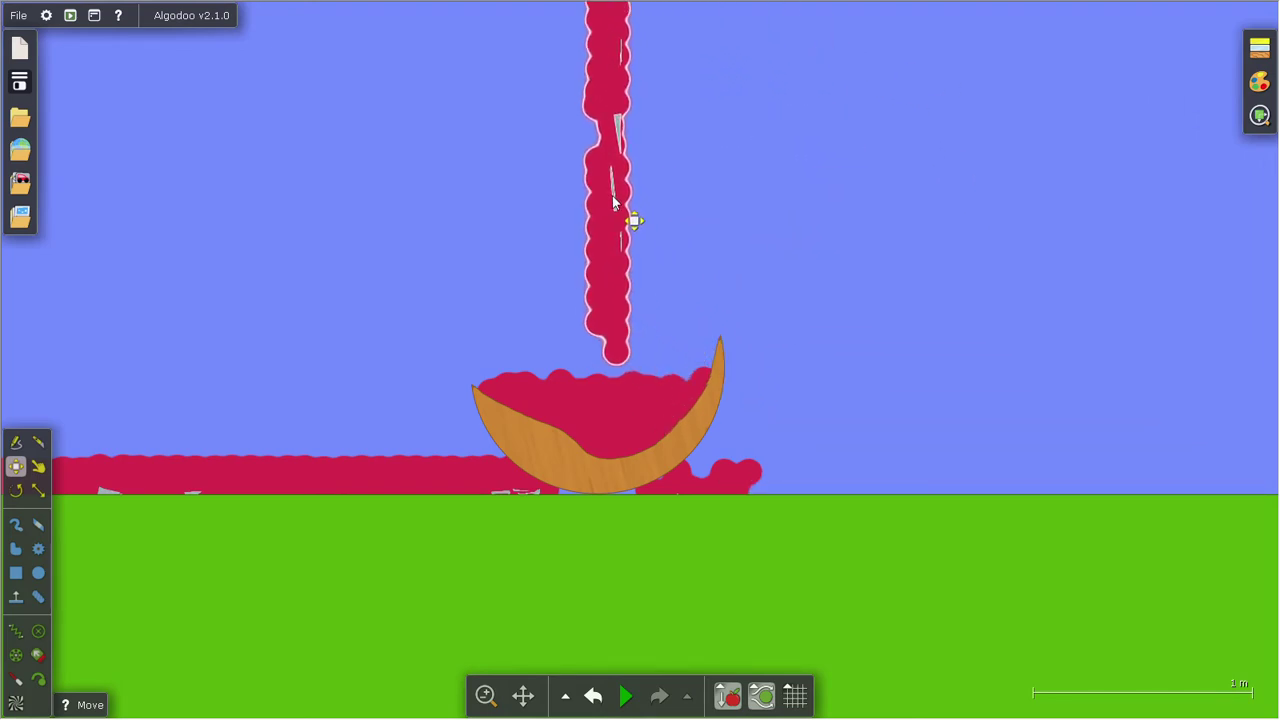
{"action": "left_click", "coordinate": [770, 190]}
{"action": "left_click", "coordinate": [9, 551]}
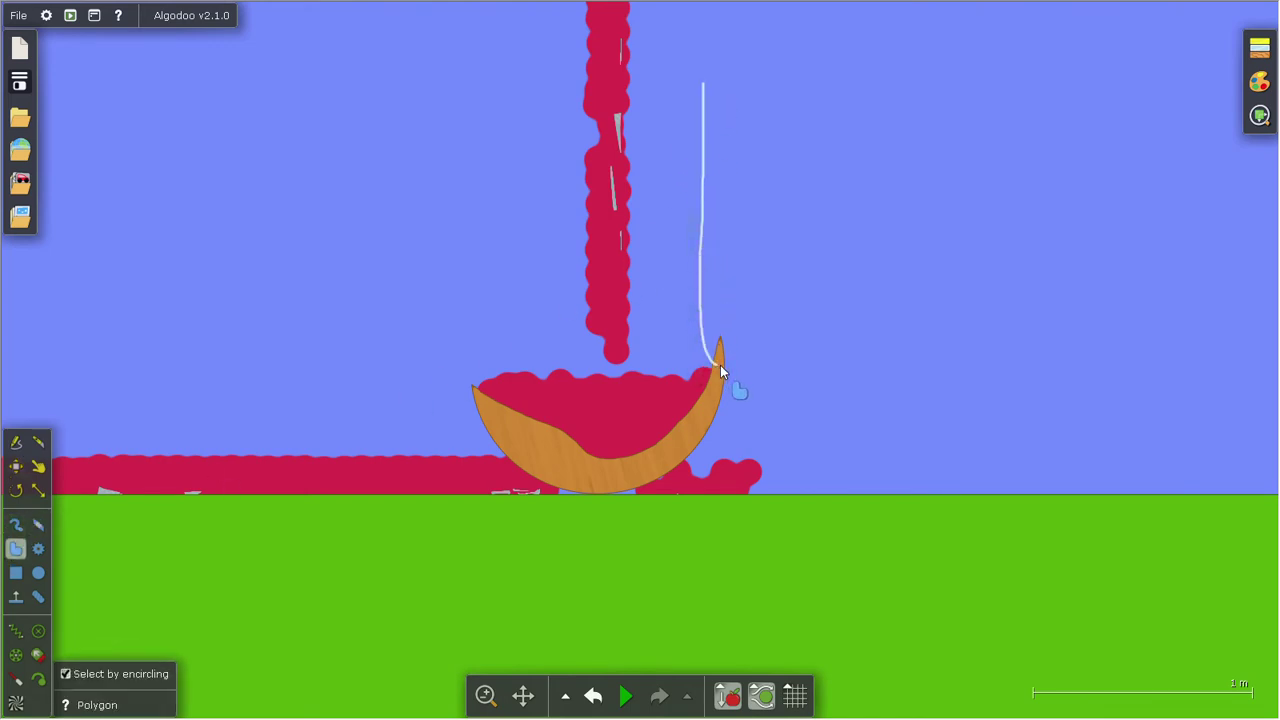
Draw two tall polygon walls rising from the bowl's right and left rims
{"action": "left_click_drag", "start_coordinate": [698, 88], "coordinate": [696, 82]}
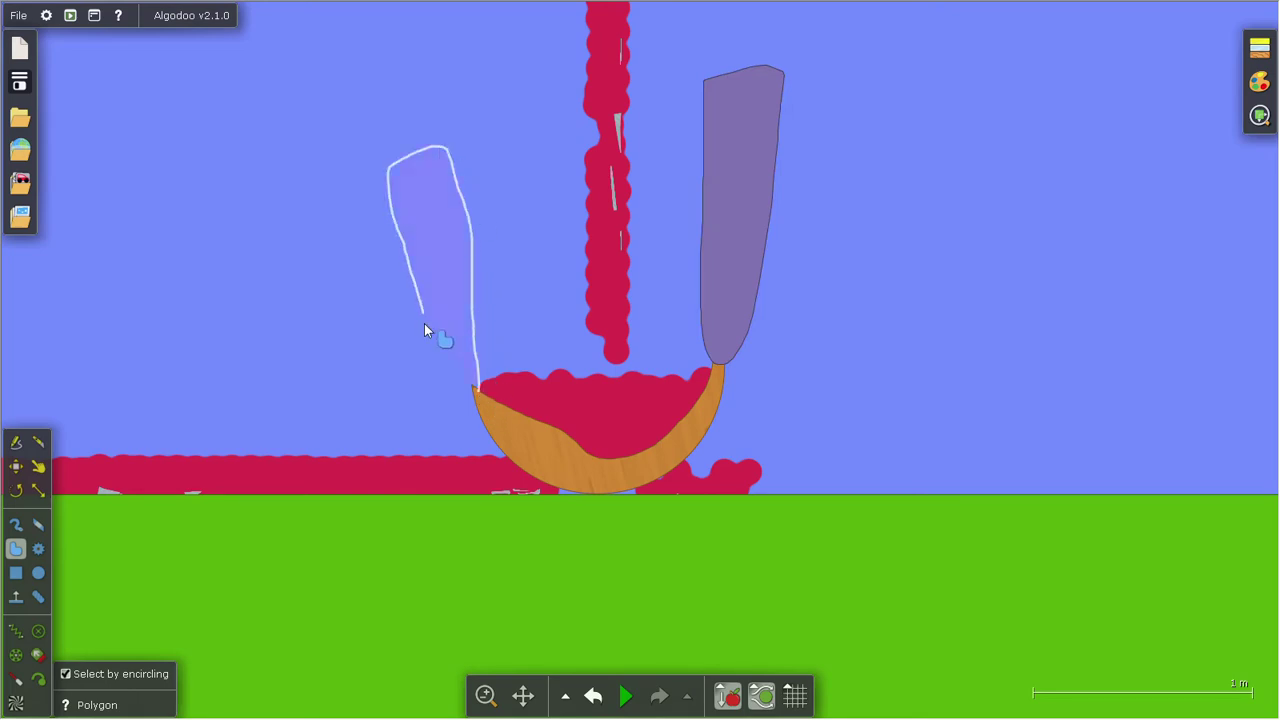
{"action": "left_click_drag", "start_coordinate": [471, 401], "coordinate": [474, 408]}
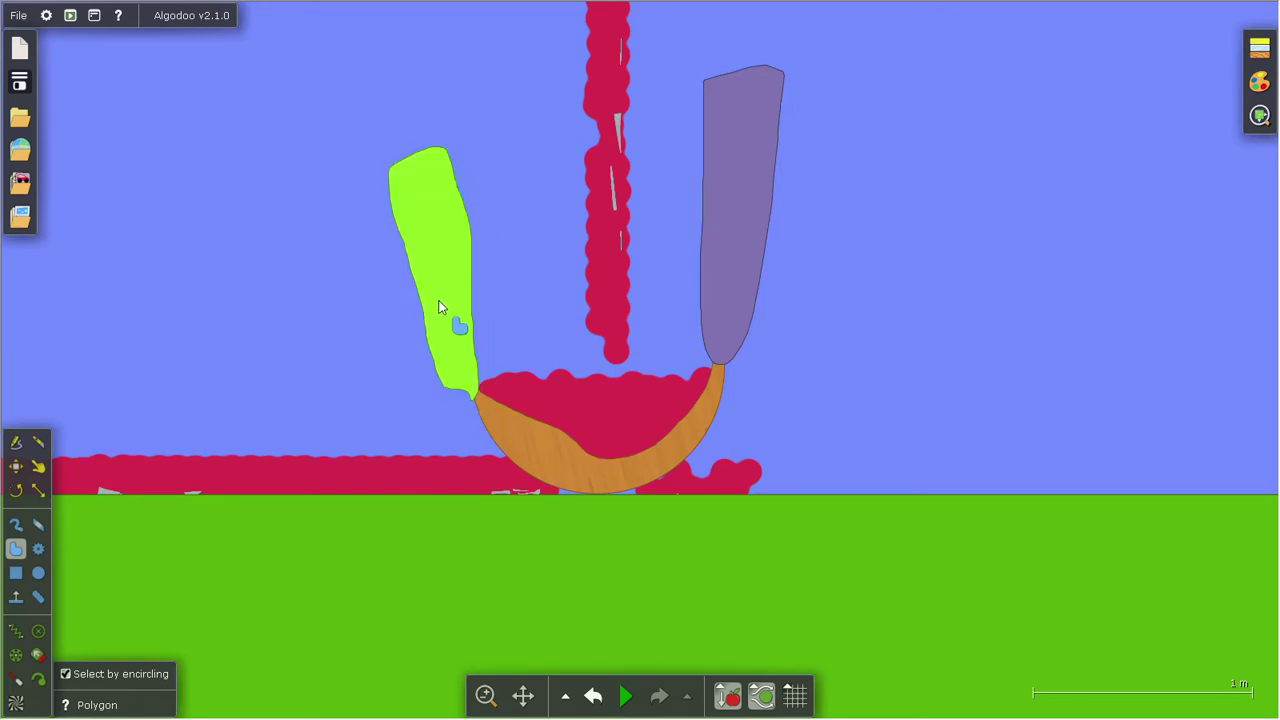
{"action": "left_click", "coordinate": [16, 466]}
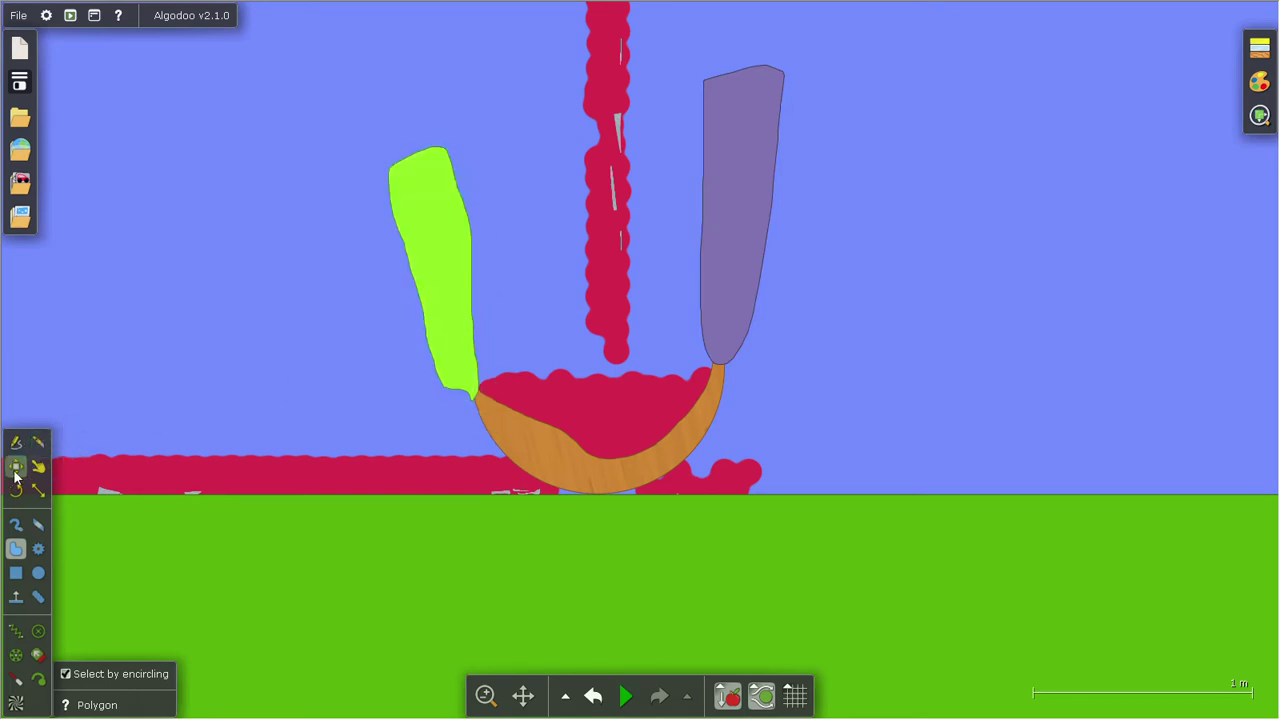
Glue both the green and purple walls to the background
{"action": "right_click", "coordinate": [437, 276]}
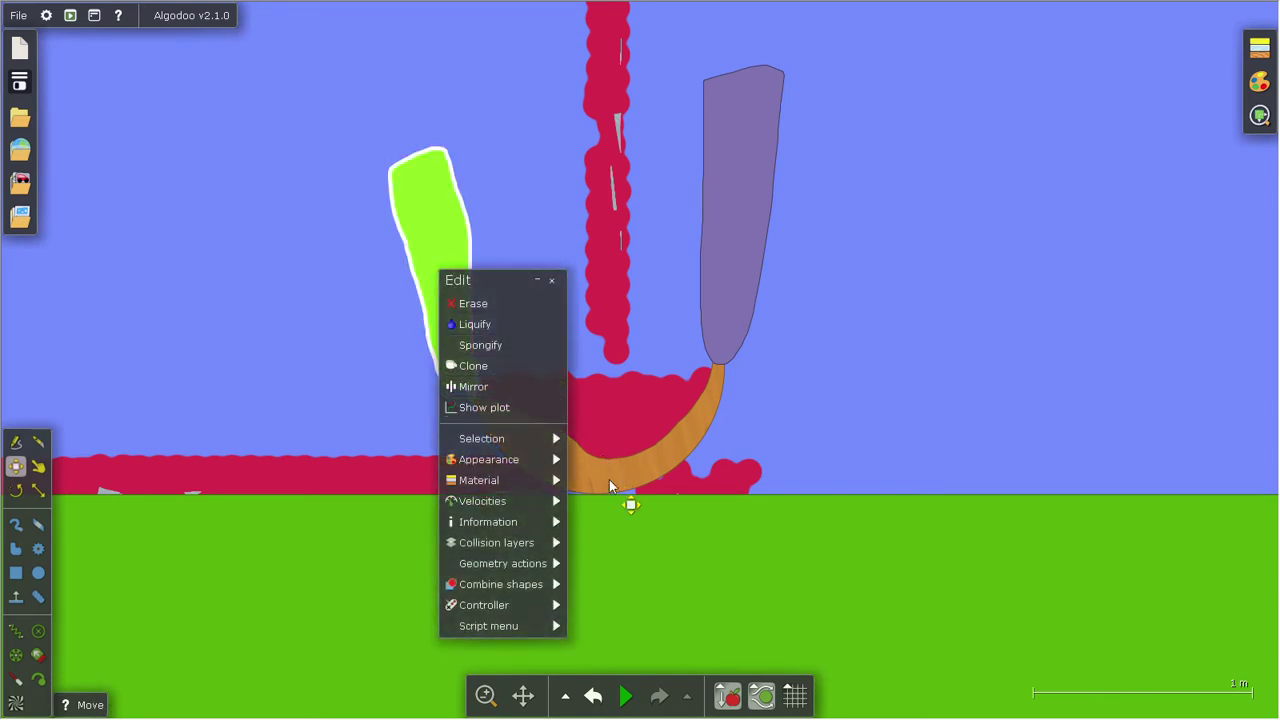
{"action": "mouse_move", "coordinate": [502, 563]}
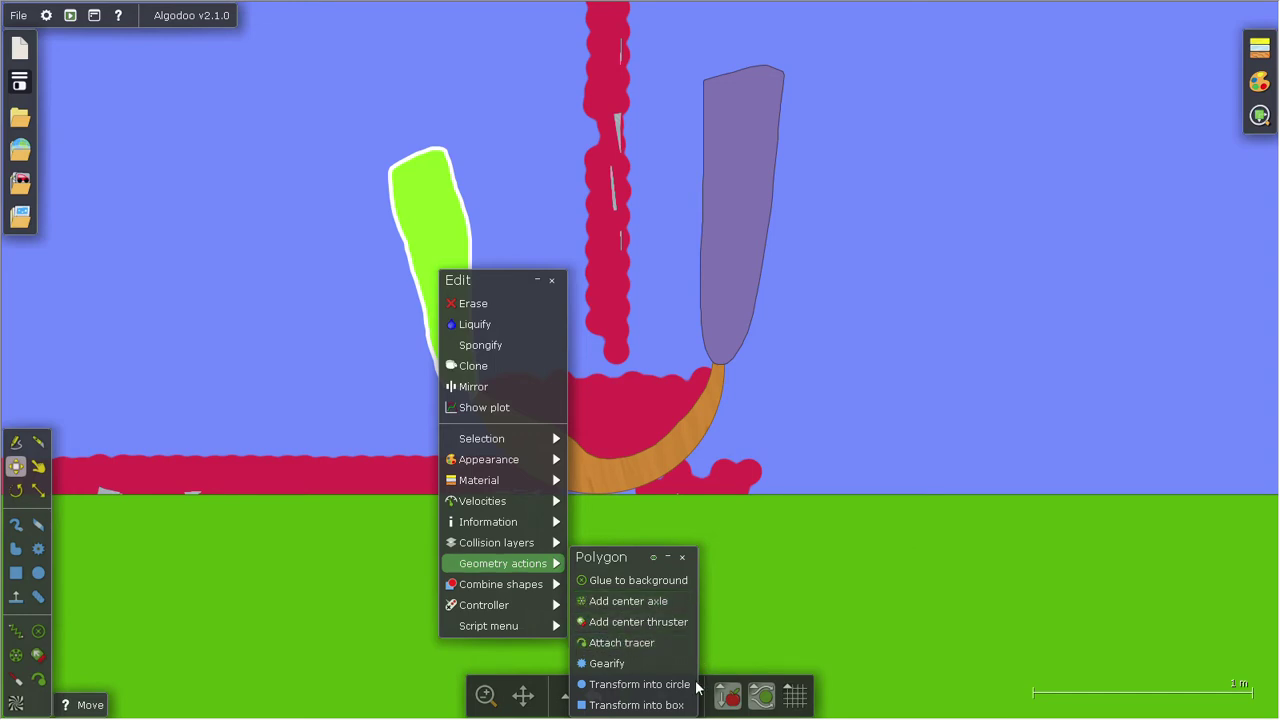
{"action": "left_click", "coordinate": [660, 580]}
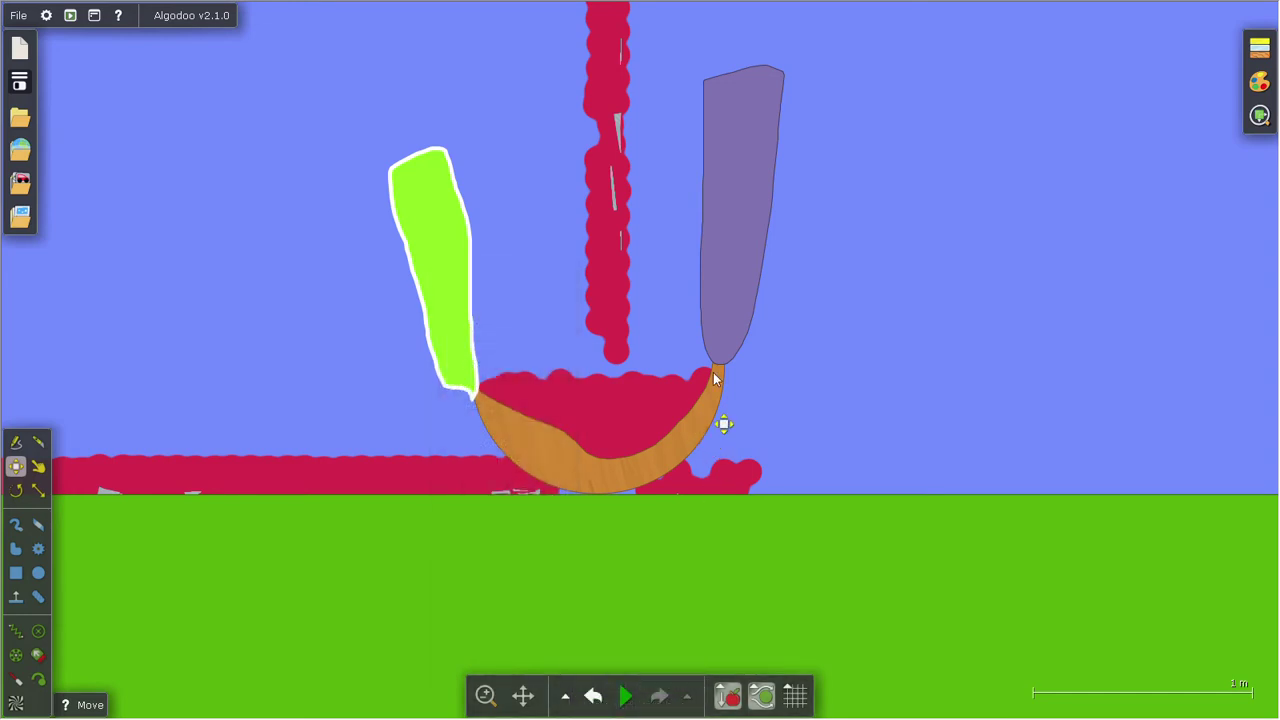
{"action": "right_click", "coordinate": [728, 292]}
{"action": "mouse_move", "coordinate": [794, 587]}
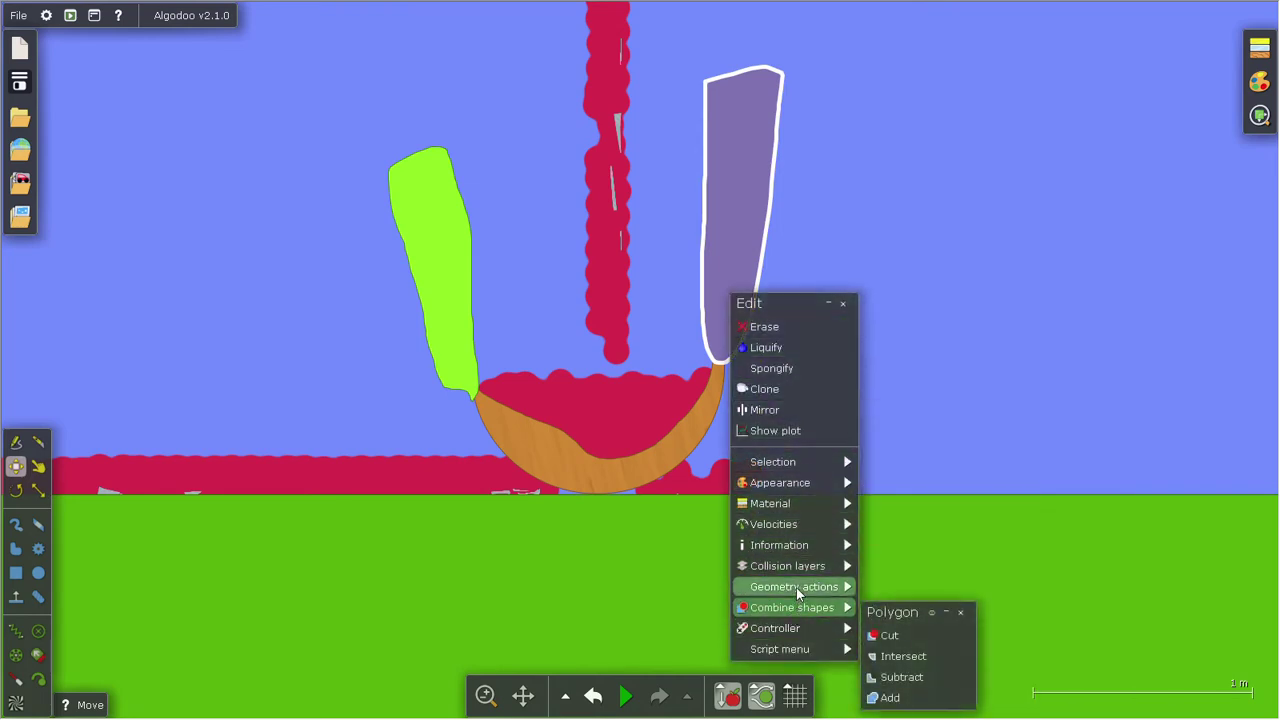
{"action": "left_click", "coordinate": [905, 580]}
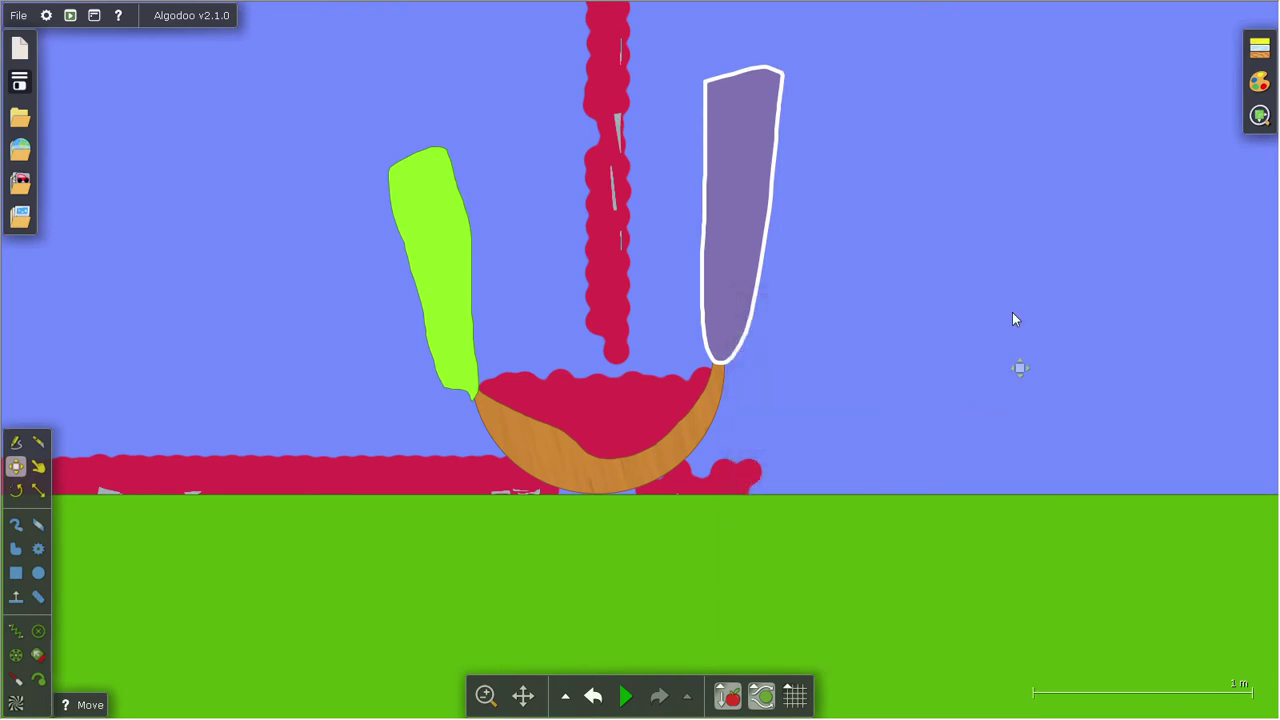
{"action": "left_click", "coordinate": [1014, 317]}
With the simulation running, glue the orange bowl to the background, then pause
{"action": "left_click", "coordinate": [625, 697]}
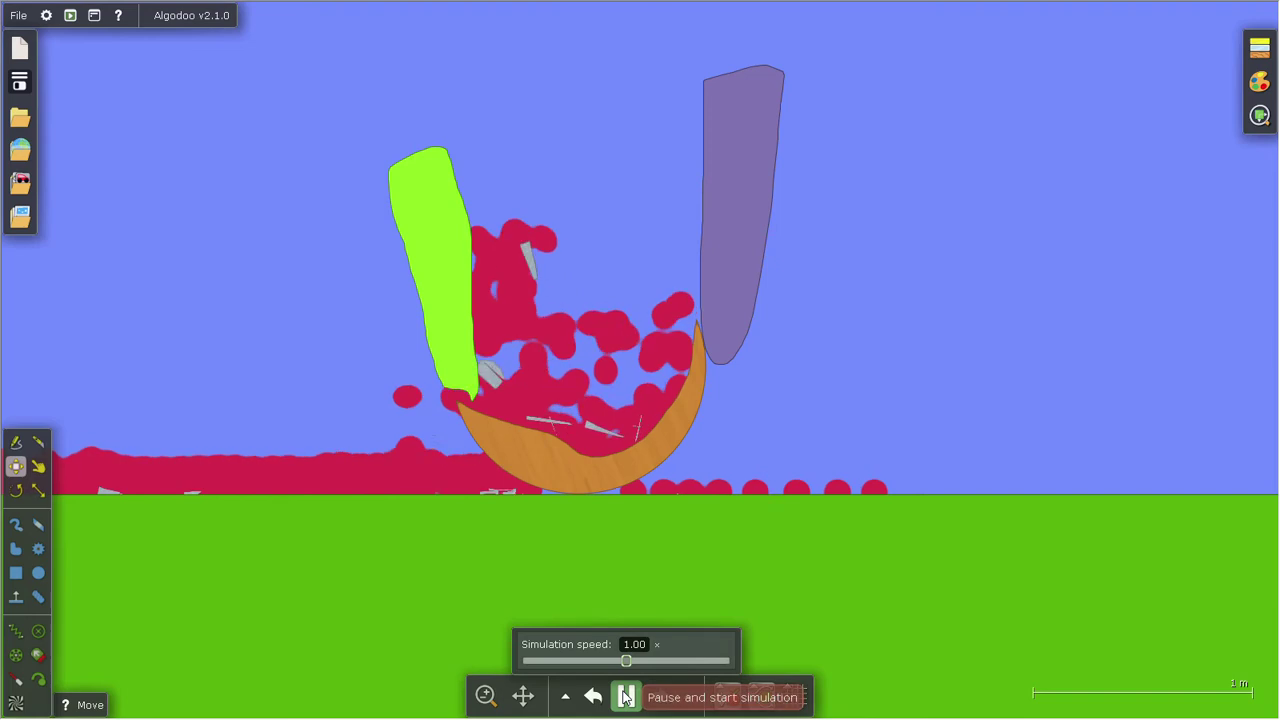
{"action": "left_click", "coordinate": [655, 456]}
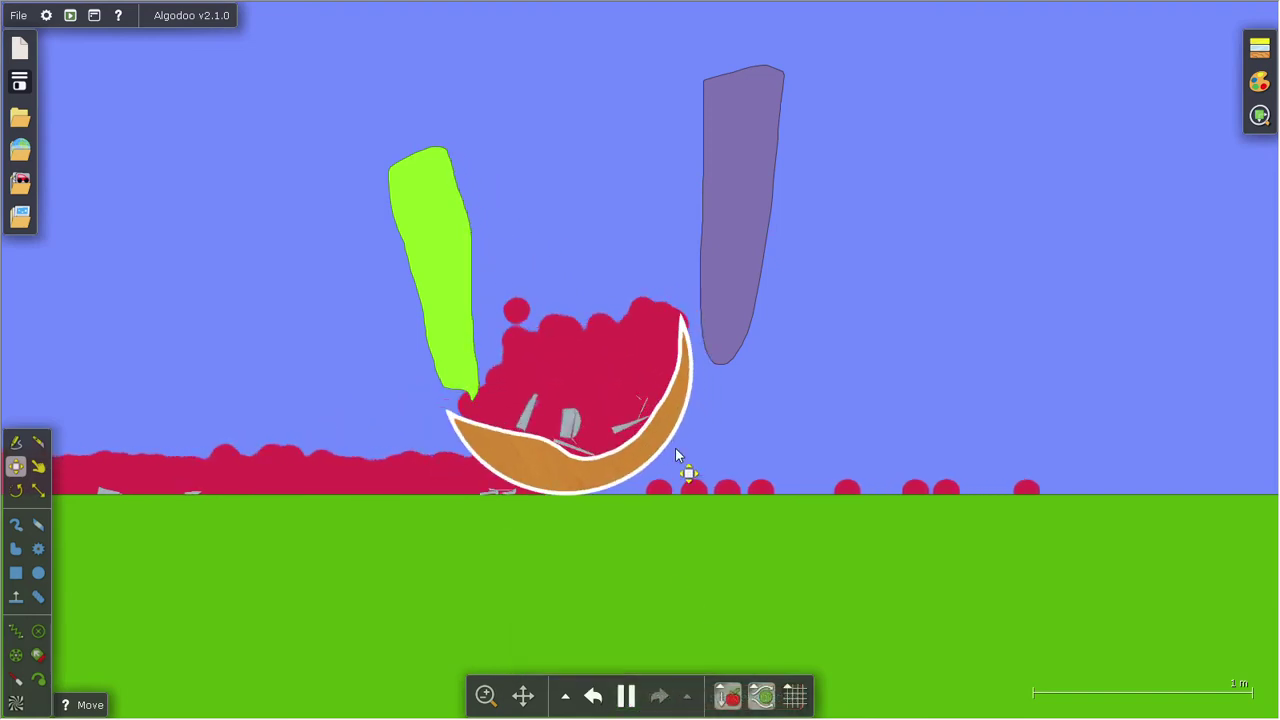
{"action": "right_click", "coordinate": [578, 477]}
{"action": "mouse_move", "coordinate": [645, 642]}
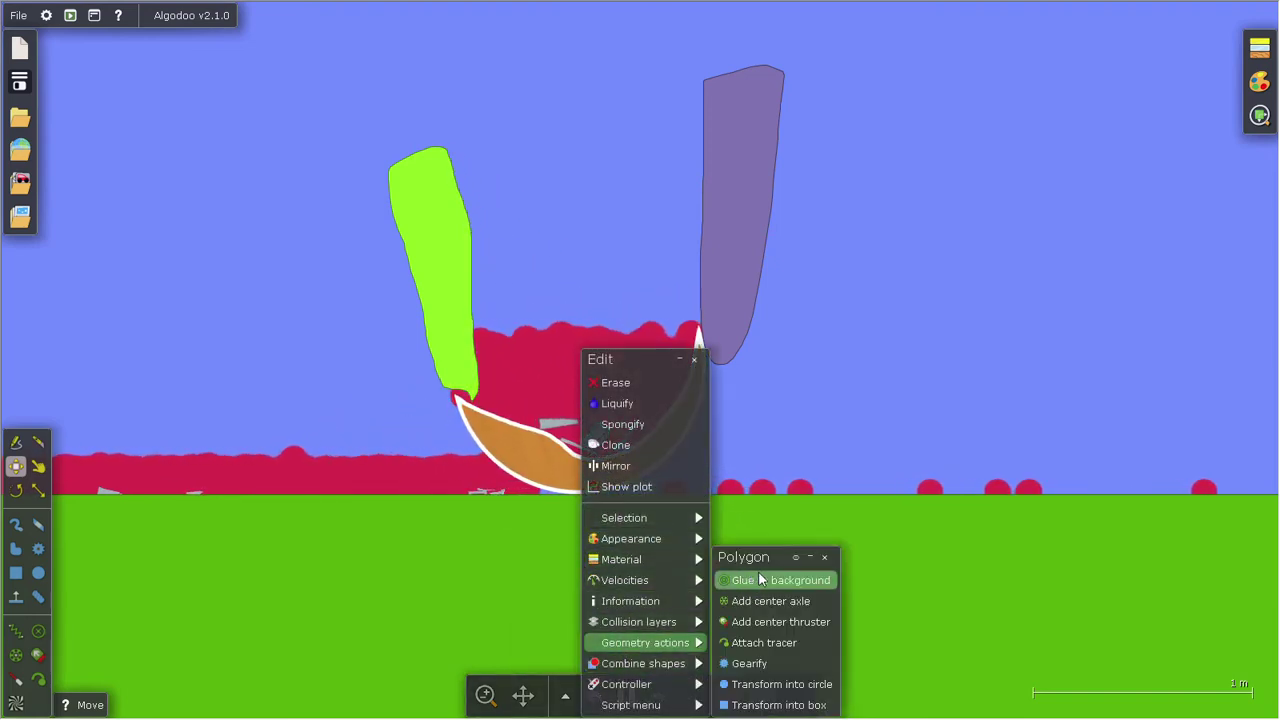
{"action": "left_click", "coordinate": [745, 581]}
{"action": "left_click", "coordinate": [950, 360]}
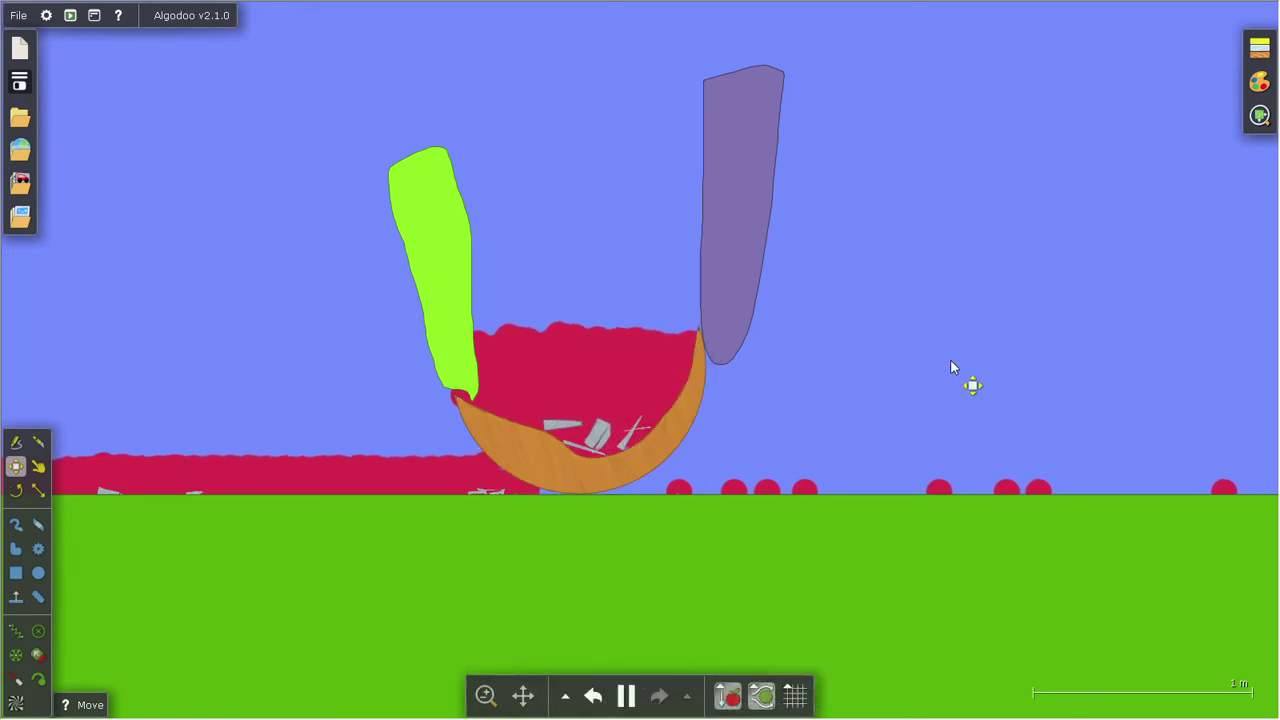
{"action": "left_click", "coordinate": [626, 696]}
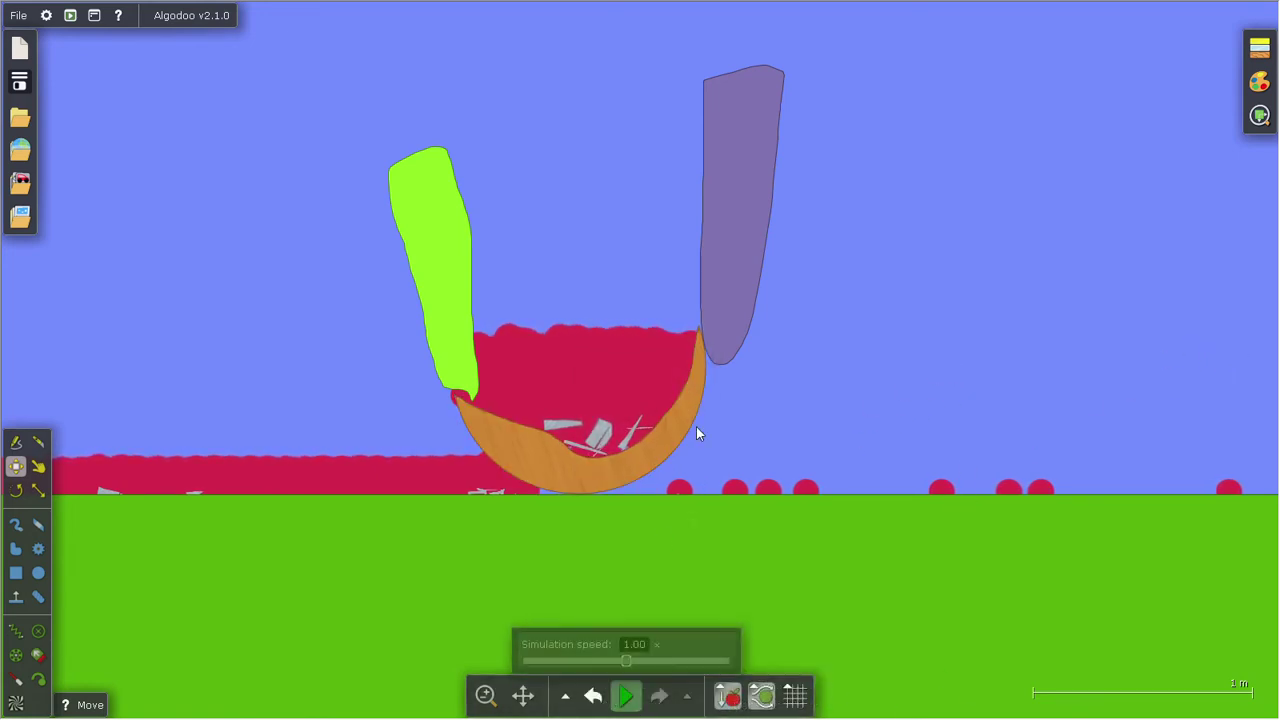
{"action": "scroll", "coordinate": [380, 430], "scroll_direction": "down", "scroll_amount": 2}
Select the spilled red liquid on the ground, rotate it upright, and run the simulation
{"action": "scroll", "coordinate": [168, 373], "scroll_direction": "down", "scroll_amount": 2}
{"action": "left_click_drag", "start_coordinate": [168, 373], "coordinate": [388, 338]}
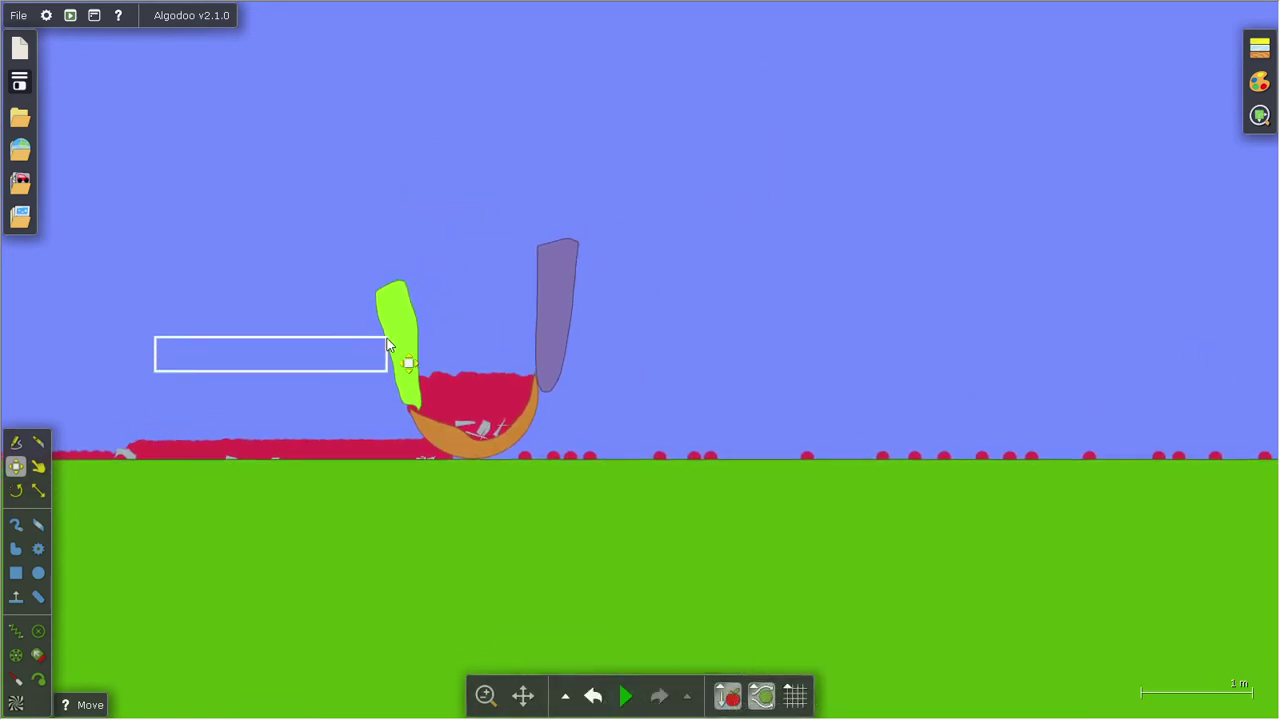
{"action": "mouse_move", "coordinate": [776, 341]}
{"action": "left_mouse_down"}
{"action": "mouse_move", "coordinate": [930, 334]}
{"action": "mouse_move", "coordinate": [1185, 282]}
{"action": "left_mouse_up"}
{"action": "left_click_drag", "start_coordinate": [261, 374], "coordinate": [843, 449]}
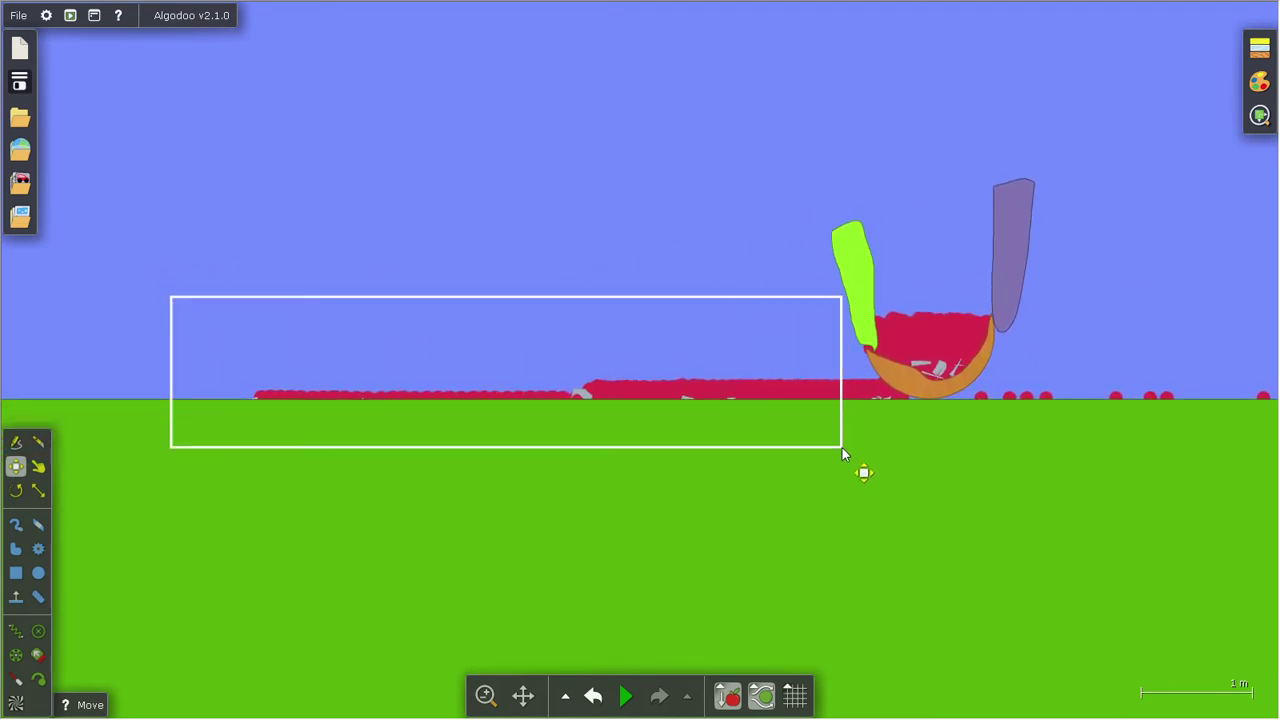
{"action": "mouse_move", "coordinate": [733, 386]}
{"action": "left_mouse_down"}
{"action": "mouse_move", "coordinate": [721, 412]}
{"action": "mouse_move", "coordinate": [581, 467]}
{"action": "mouse_move", "coordinate": [606, 461]}
{"action": "mouse_move", "coordinate": [605, 412]}
{"action": "mouse_move", "coordinate": [957, 77]}
{"action": "left_mouse_up"}
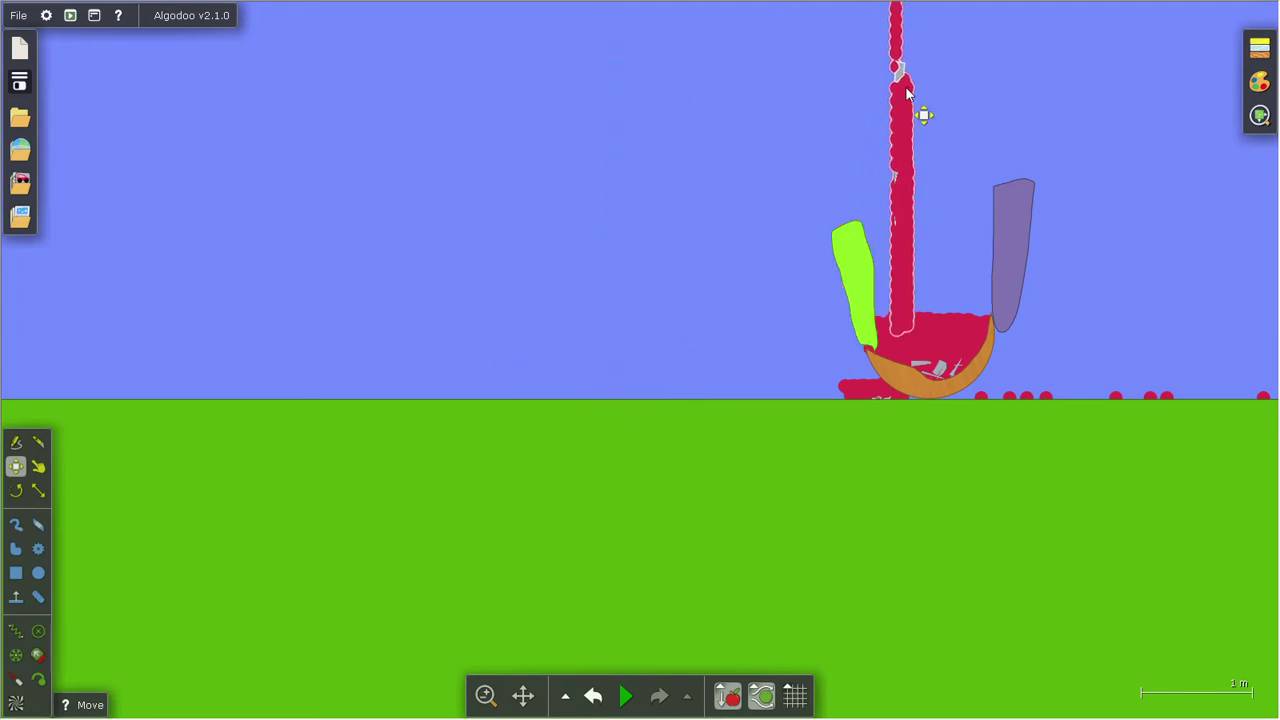
{"action": "left_click", "coordinate": [620, 694]}
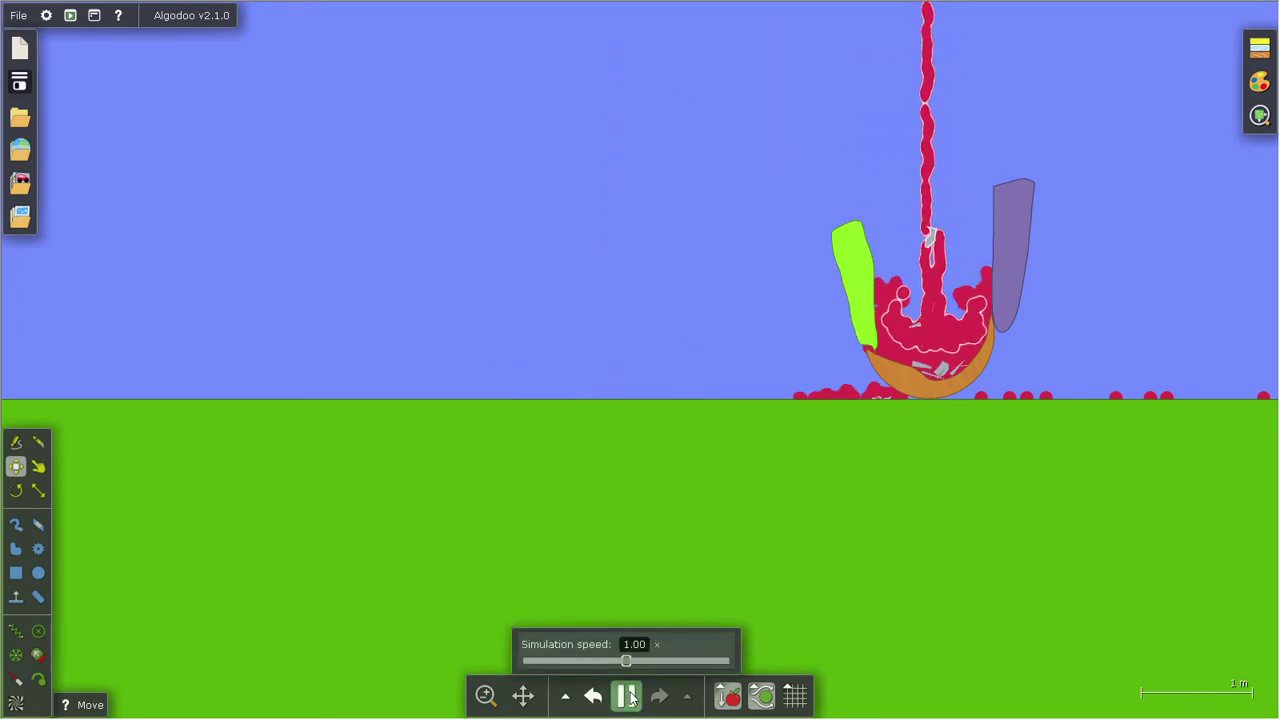
Gather the stray droplets into a column above the container and resume the simulation
{"action": "left_click_drag", "start_coordinate": [536, 310], "coordinate": [750, 427]}
{"action": "left_click", "coordinate": [630, 706]}
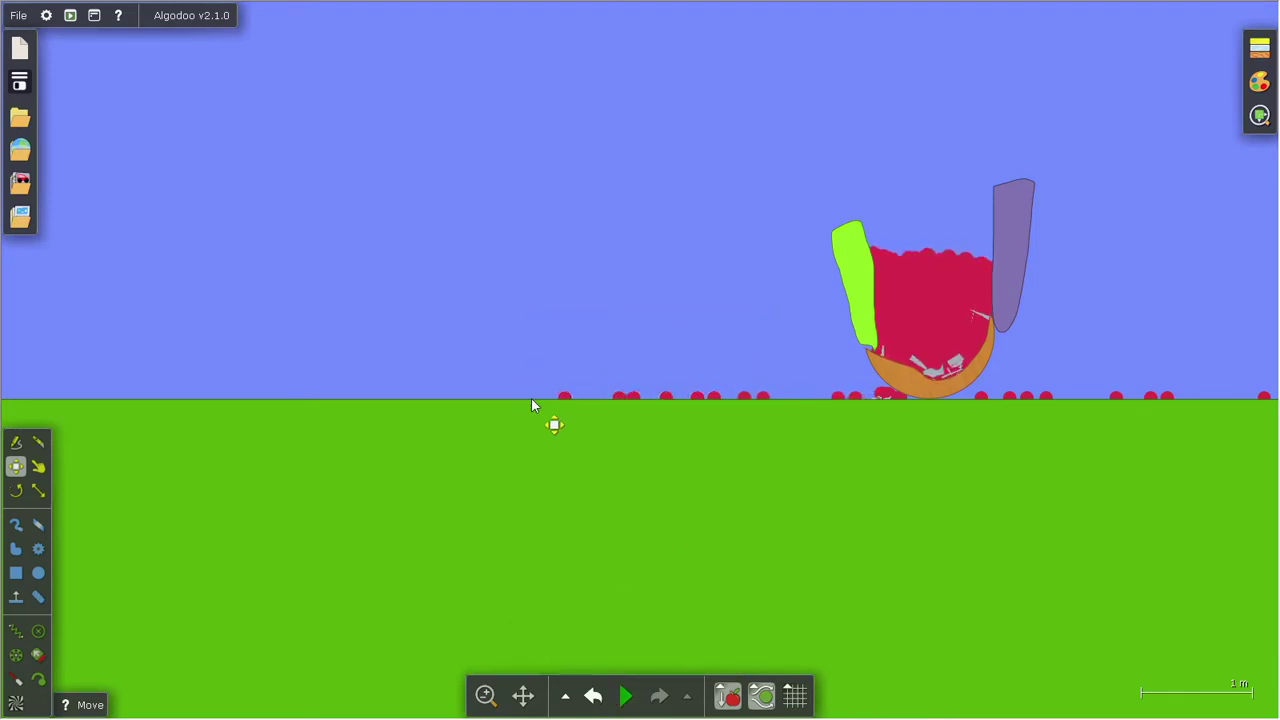
{"action": "mouse_move", "coordinate": [620, 399]}
{"action": "left_mouse_down"}
{"action": "mouse_move", "coordinate": [908, 420]}
{"action": "mouse_move", "coordinate": [775, 459]}
{"action": "left_mouse_up"}
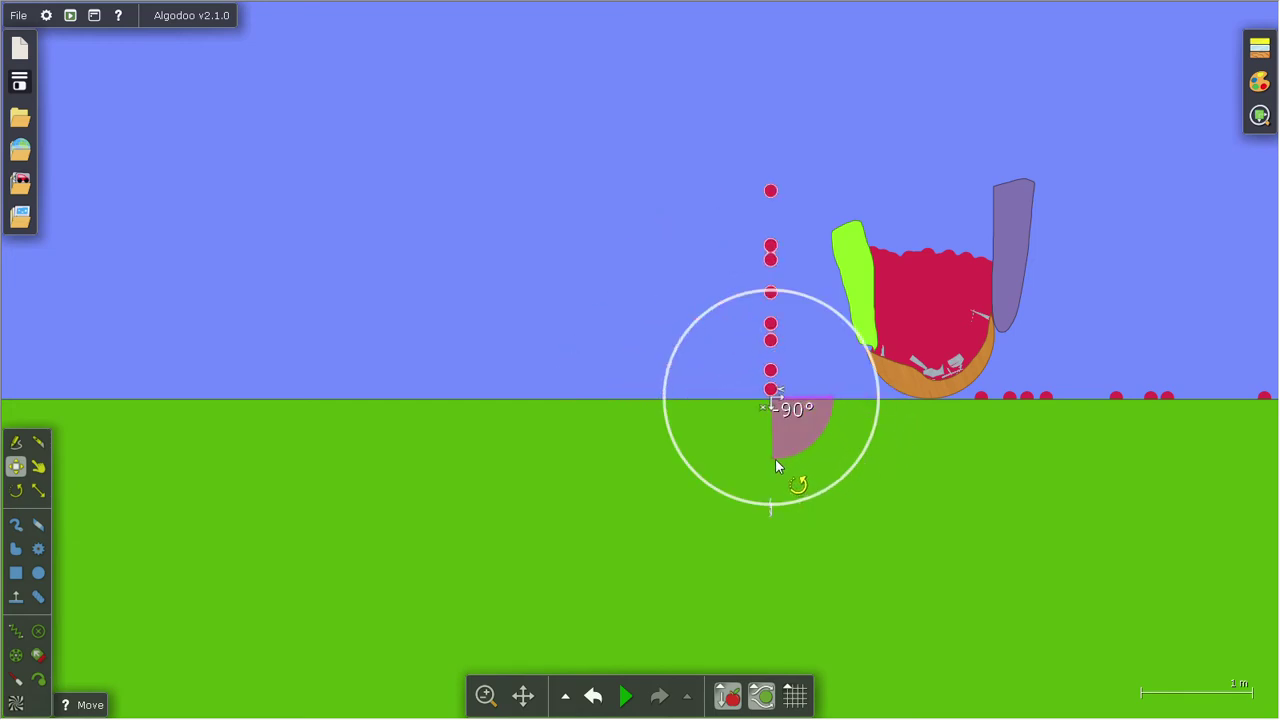
{"action": "left_click_drag", "start_coordinate": [770, 200], "coordinate": [929, 12]}
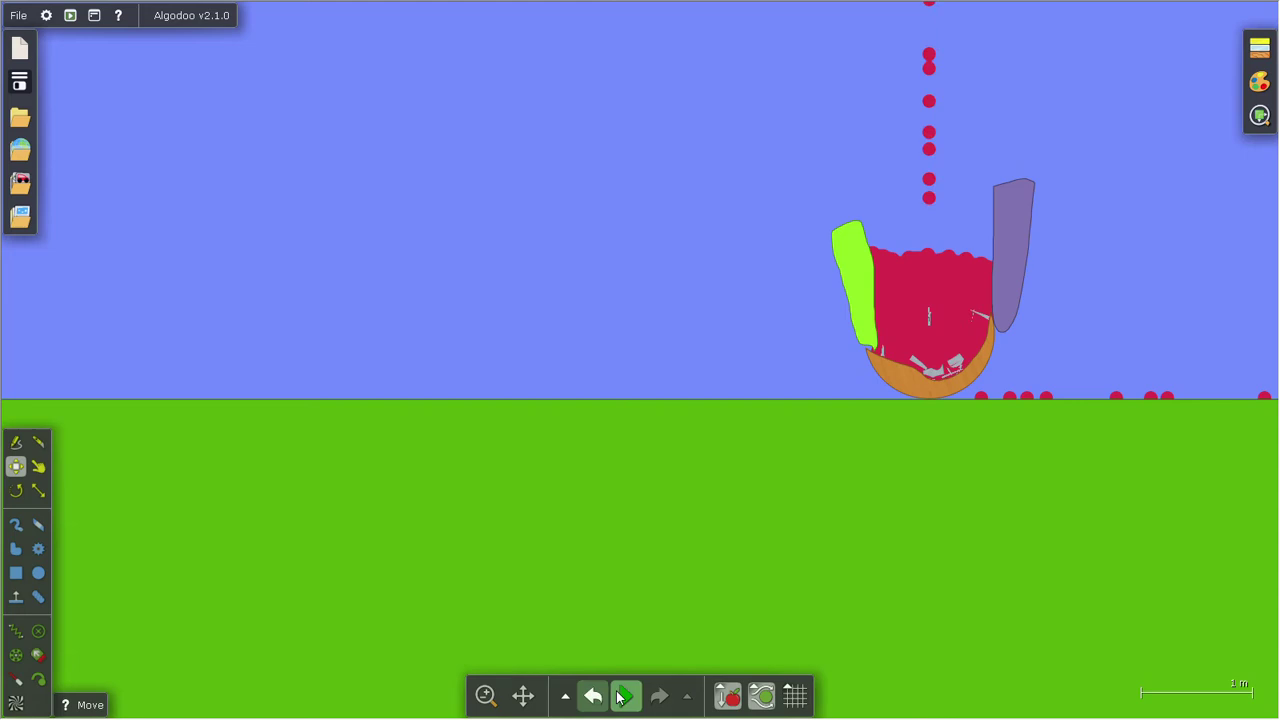
{"action": "left_click", "coordinate": [626, 696]}
Select the row of red droplets along the ground and rotate it toward vertical
{"action": "scroll", "coordinate": [660, 367], "scroll_direction": "down", "scroll_amount": 2}
{"action": "left_click_drag", "start_coordinate": [651, 363], "coordinate": [14, 380]}
{"action": "mouse_move", "coordinate": [999, 318]}
{"action": "left_mouse_down"}
{"action": "mouse_move", "coordinate": [281, 583]}
{"action": "mouse_move", "coordinate": [671, 447]}
{"action": "left_mouse_up"}
{"action": "left_click_drag", "start_coordinate": [926, 399], "coordinate": [261, 410]}
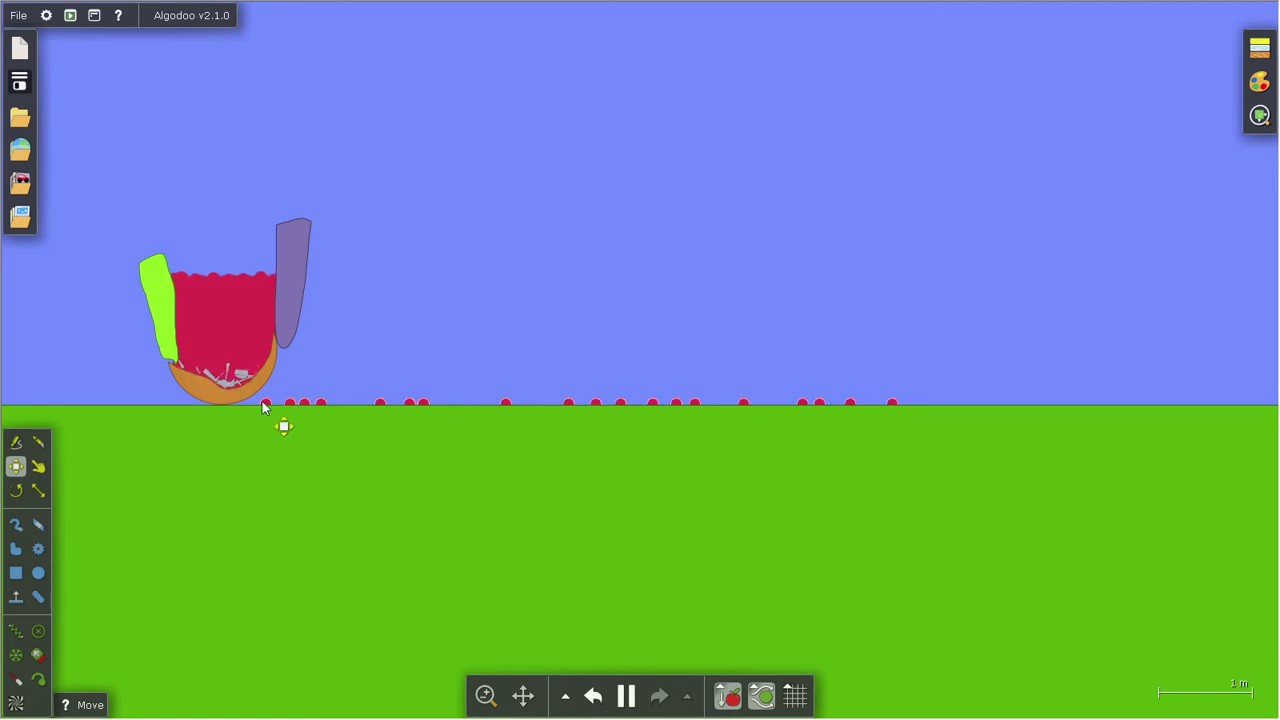
{"action": "left_click_drag", "start_coordinate": [262, 401], "coordinate": [572, 626]}
Stack the remaining droplets into a vertical column, drop them into the cup, then pause
{"action": "left_click", "coordinate": [625, 703]}
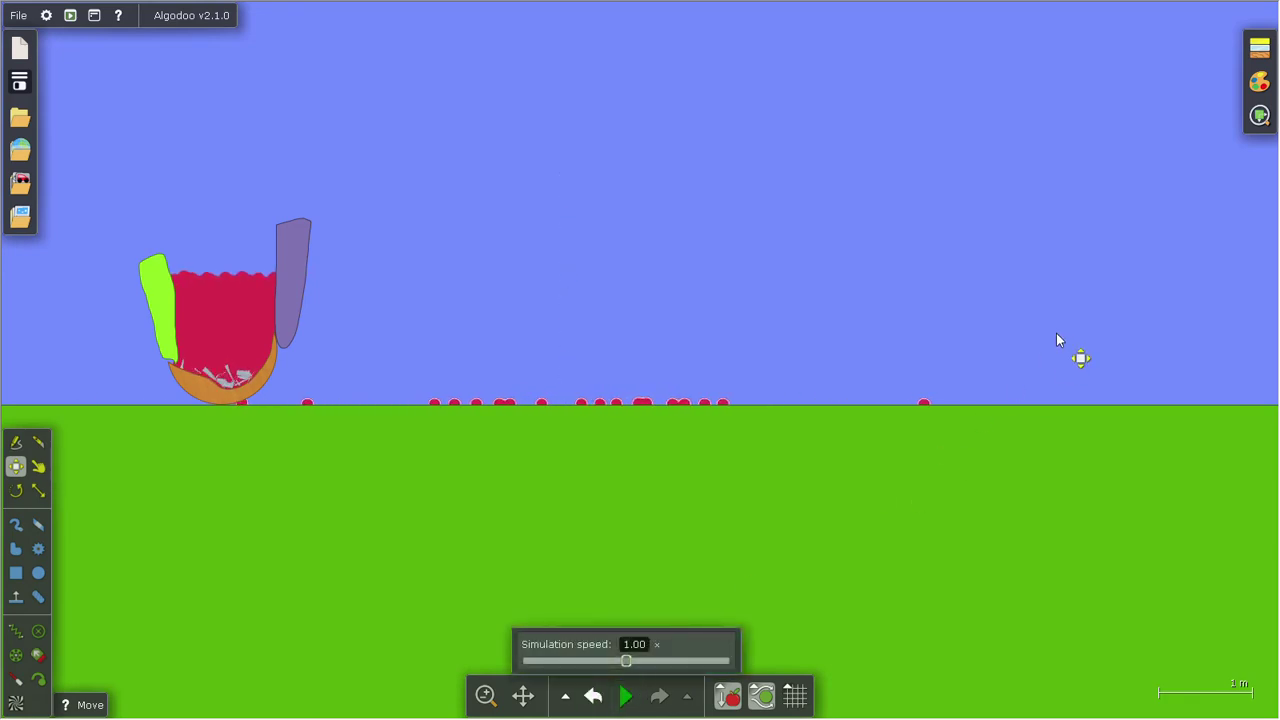
{"action": "left_click_drag", "start_coordinate": [980, 348], "coordinate": [288, 530]}
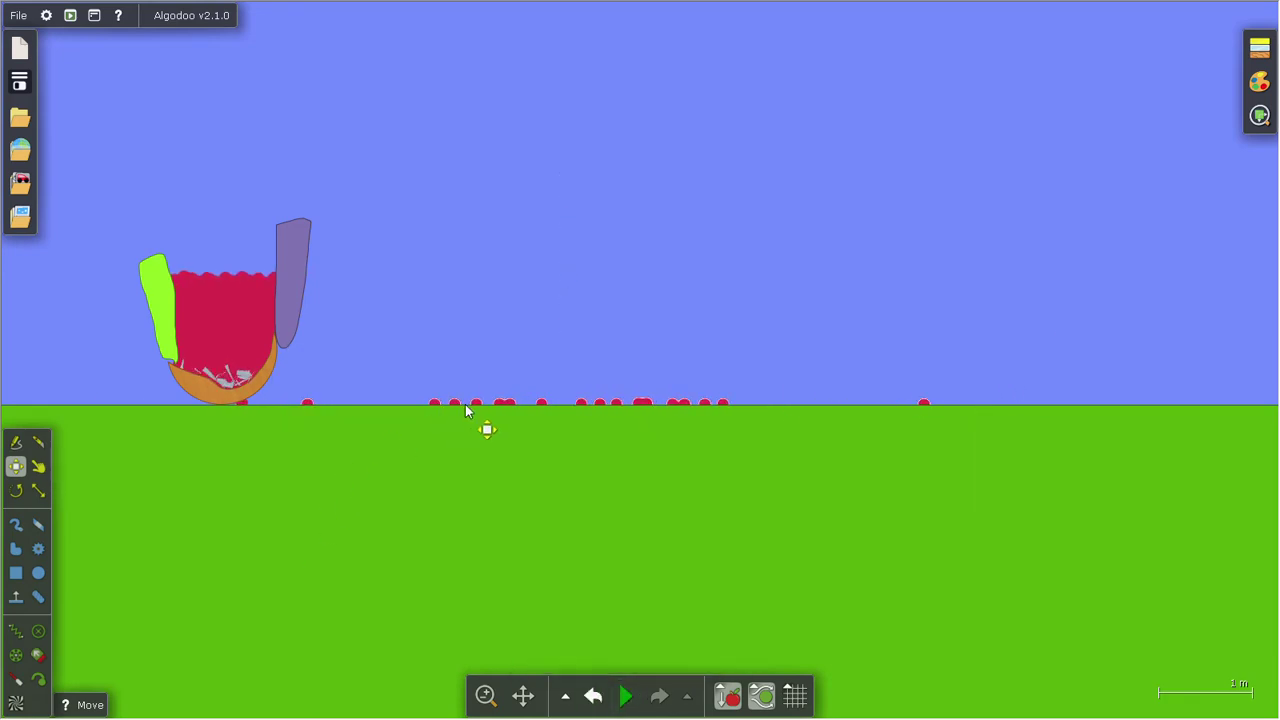
{"action": "left_click_drag", "start_coordinate": [505, 402], "coordinate": [582, 454]}
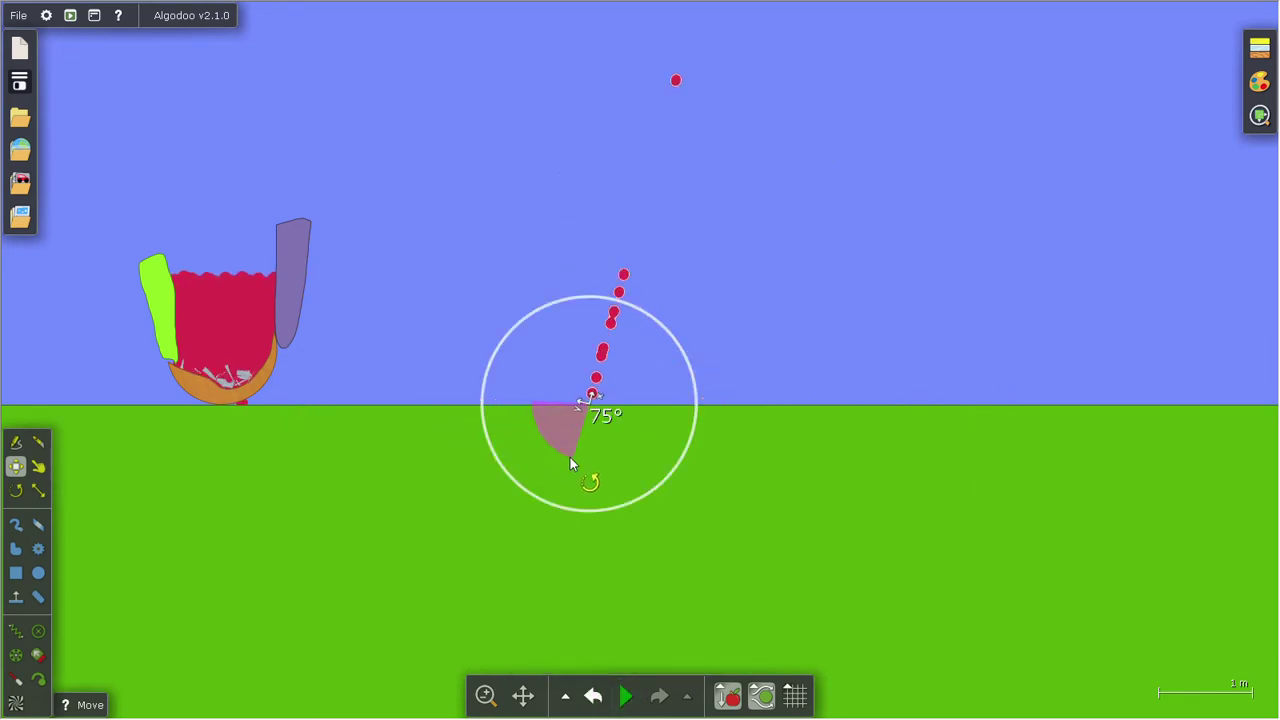
{"action": "mouse_move", "coordinate": [590, 395]}
{"action": "left_mouse_down"}
{"action": "mouse_move", "coordinate": [200, 90]}
{"action": "mouse_move", "coordinate": [228, 1]}
{"action": "left_mouse_up"}
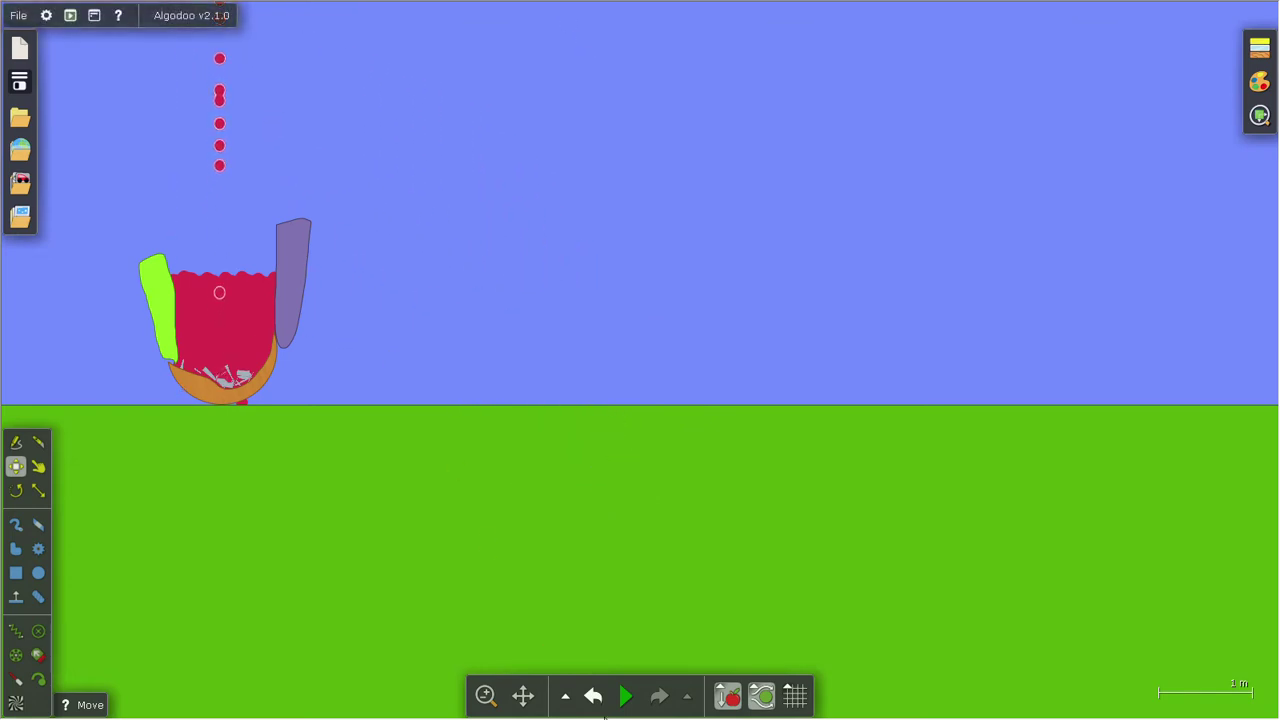
{"action": "left_click", "coordinate": [625, 696]}
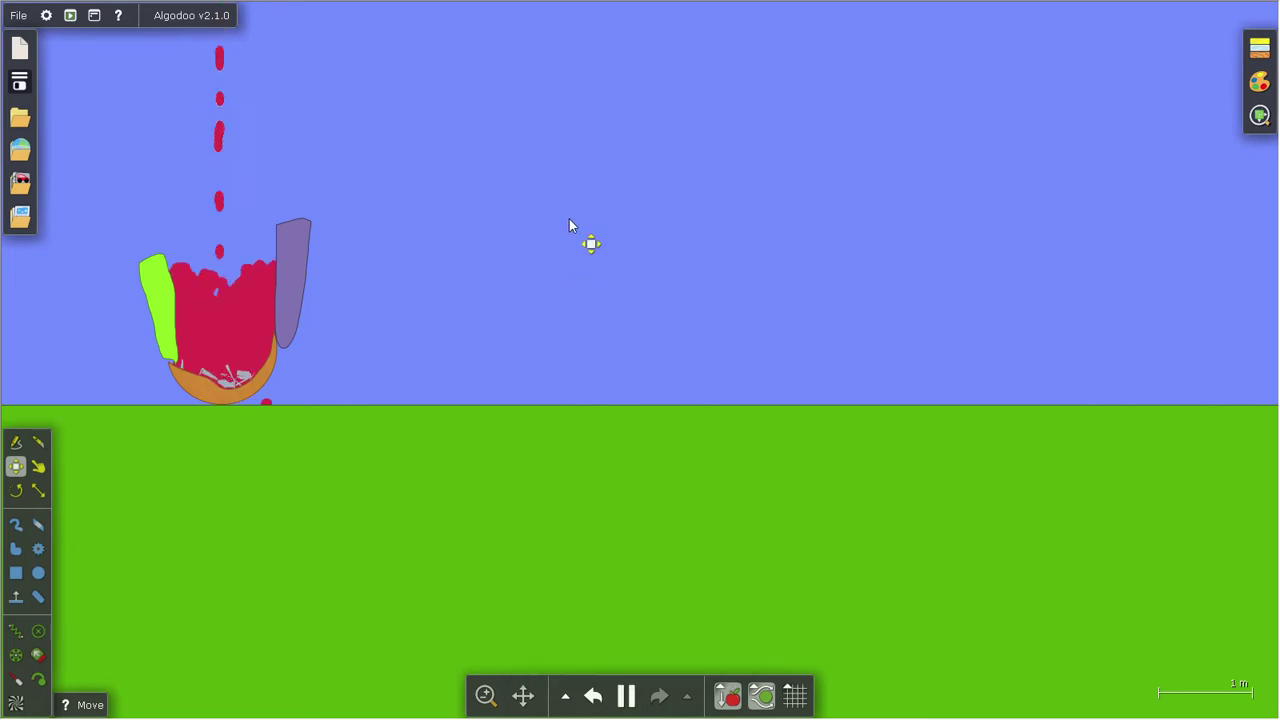
{"action": "left_click_drag", "start_coordinate": [549, 238], "coordinate": [900, 277]}
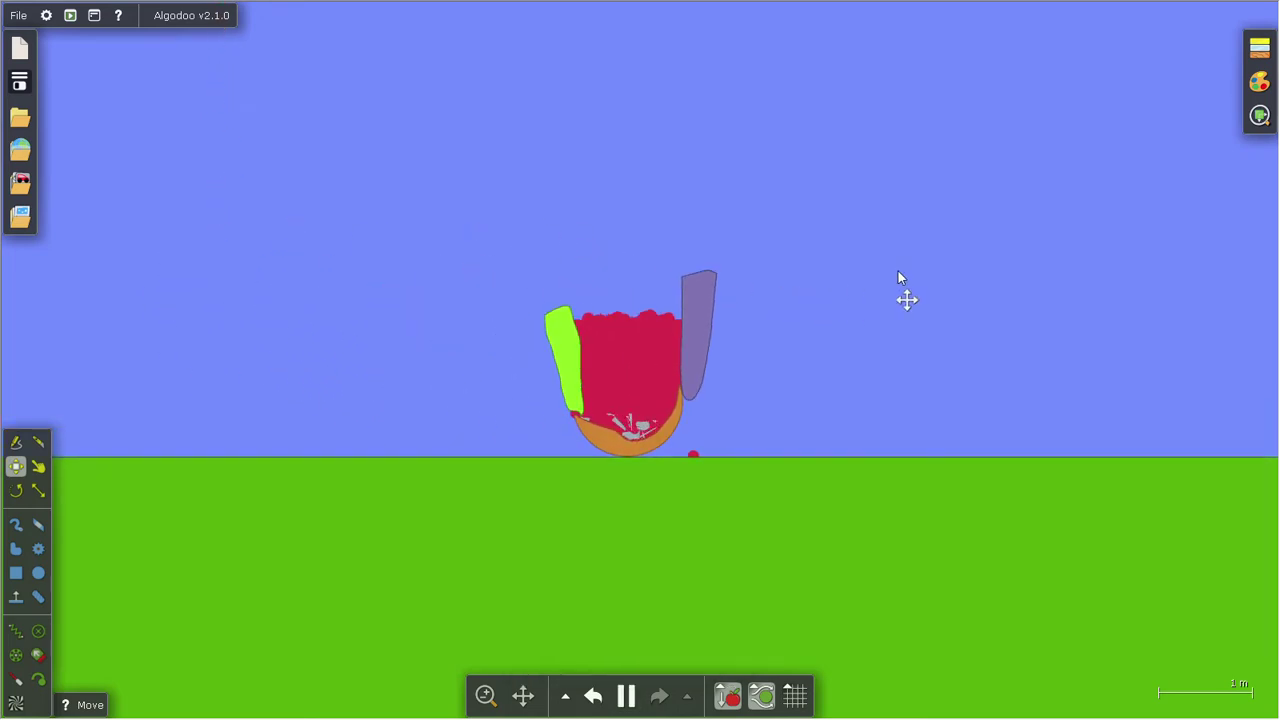
{"action": "left_click", "coordinate": [625, 696]}
{"action": "left_click_drag", "start_coordinate": [379, 310], "coordinate": [168, 294]}
Draw a tall lime-green box right of the cup and knife-cut an inner loop inside it
{"action": "left_click", "coordinate": [38, 573]}
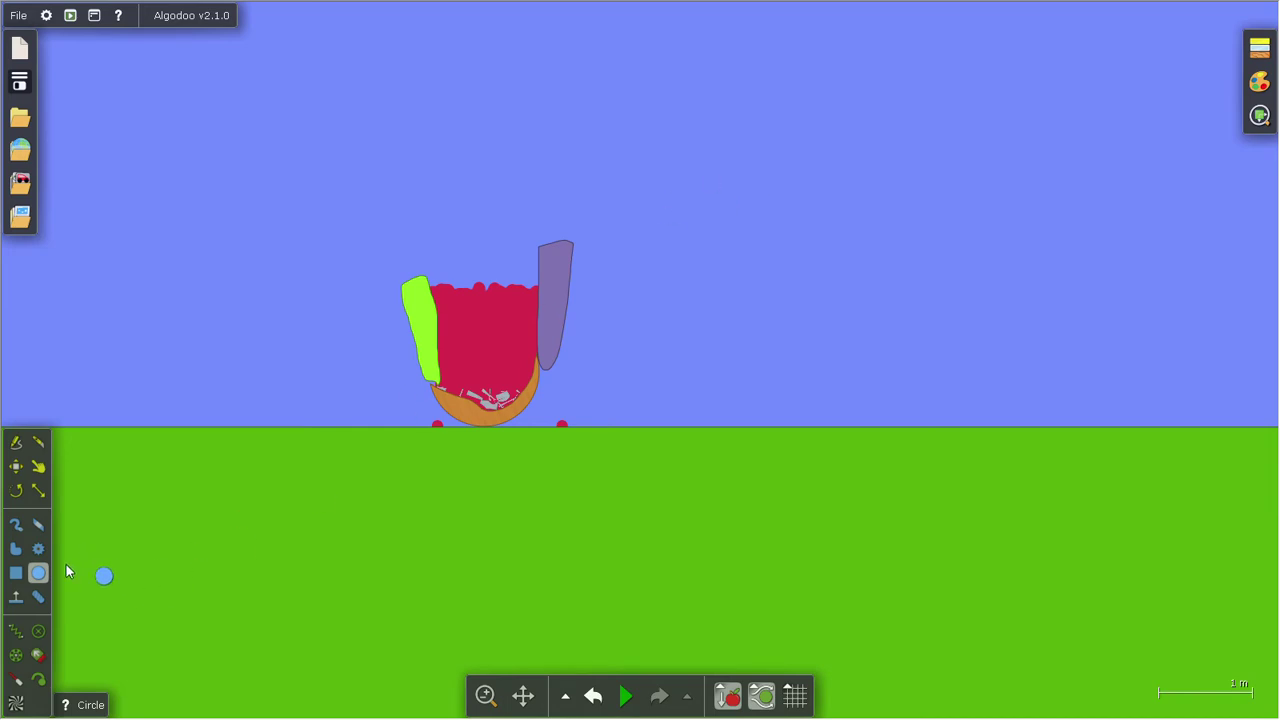
{"action": "left_click", "coordinate": [16, 573]}
{"action": "left_click_drag", "start_coordinate": [672, 186], "coordinate": [811, 424]}
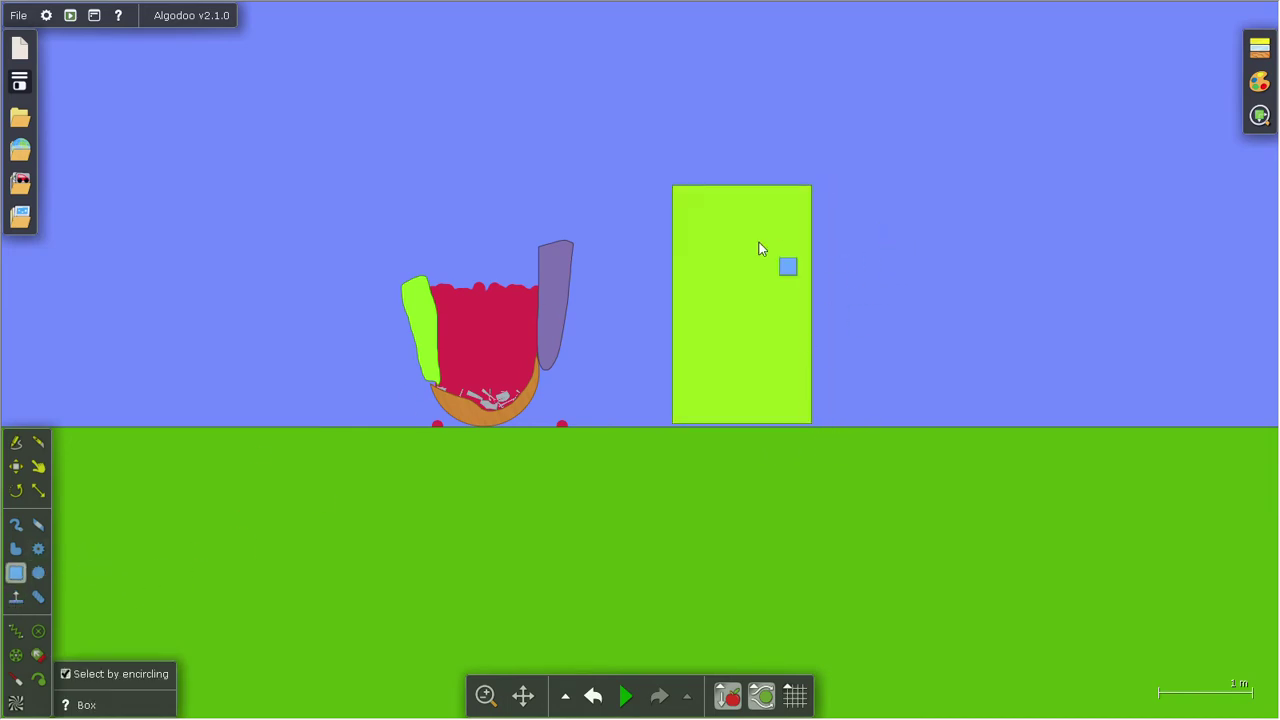
{"action": "left_click", "coordinate": [34, 442]}
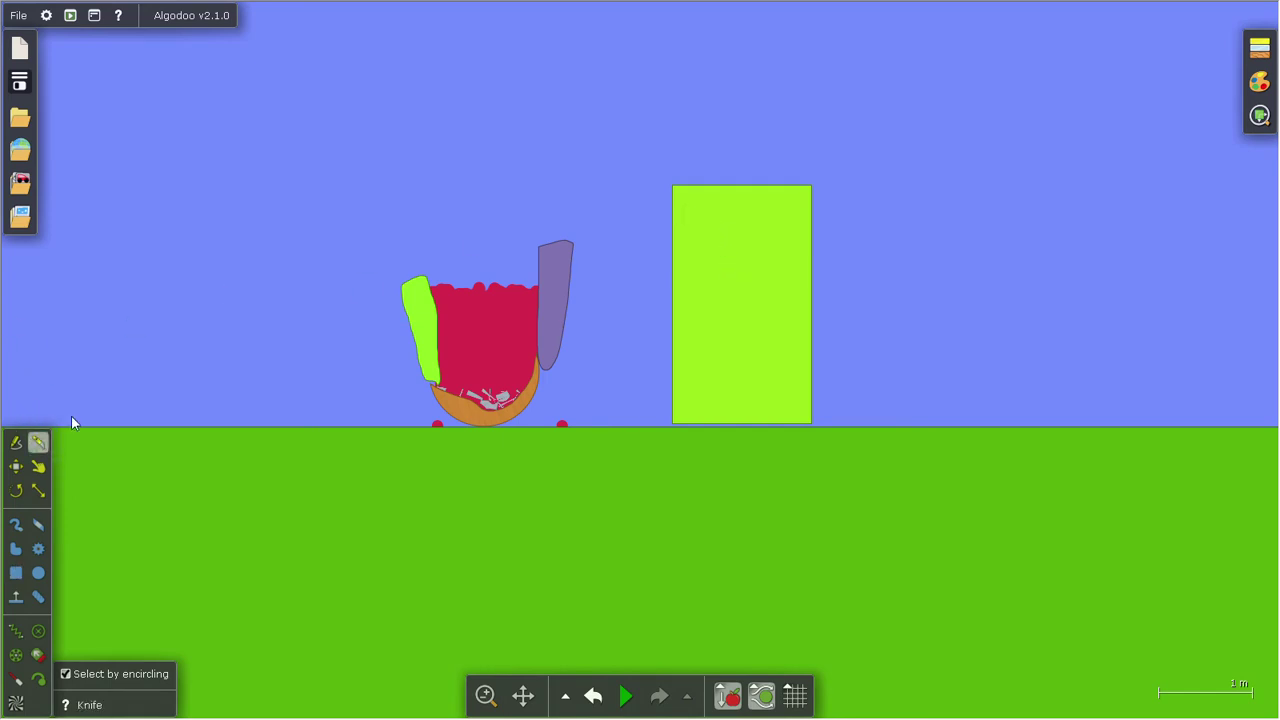
{"action": "left_click_drag", "start_coordinate": [687, 200], "coordinate": [690, 290]}
{"action": "left_click_drag", "start_coordinate": [688, 404], "coordinate": [786, 408]}
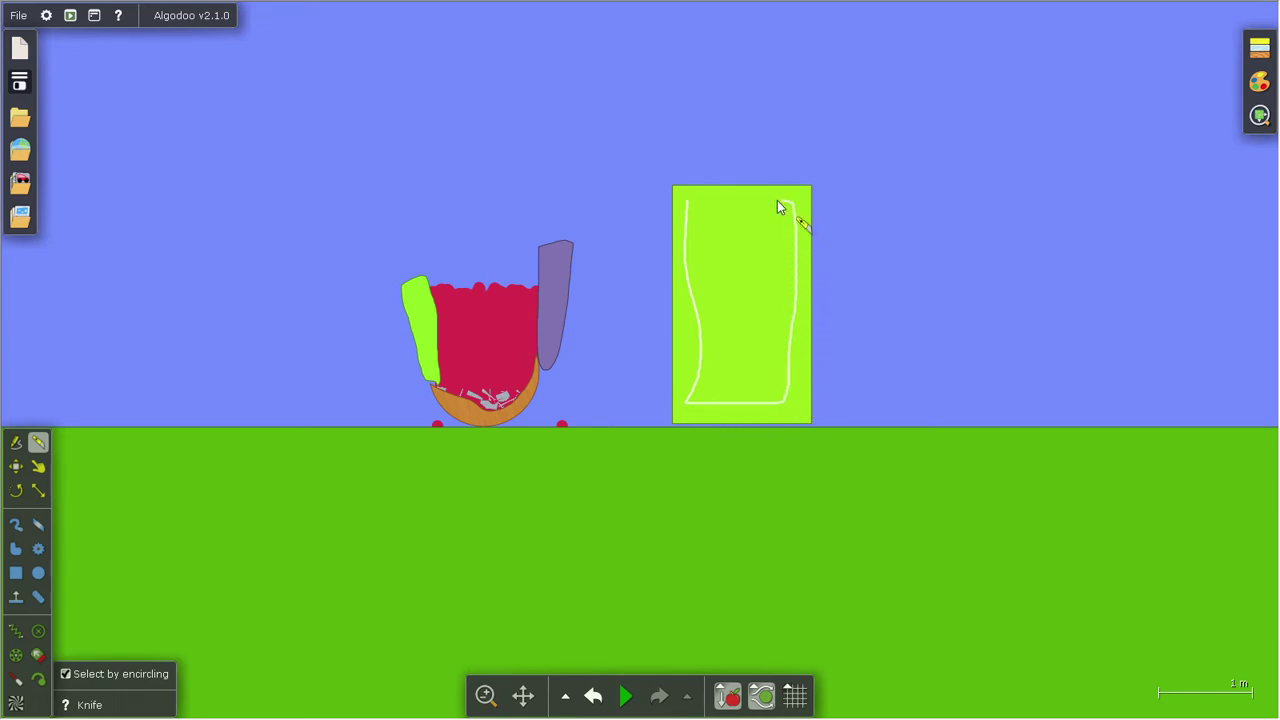
{"action": "left_click_drag", "start_coordinate": [687, 204], "coordinate": [687, 203]}
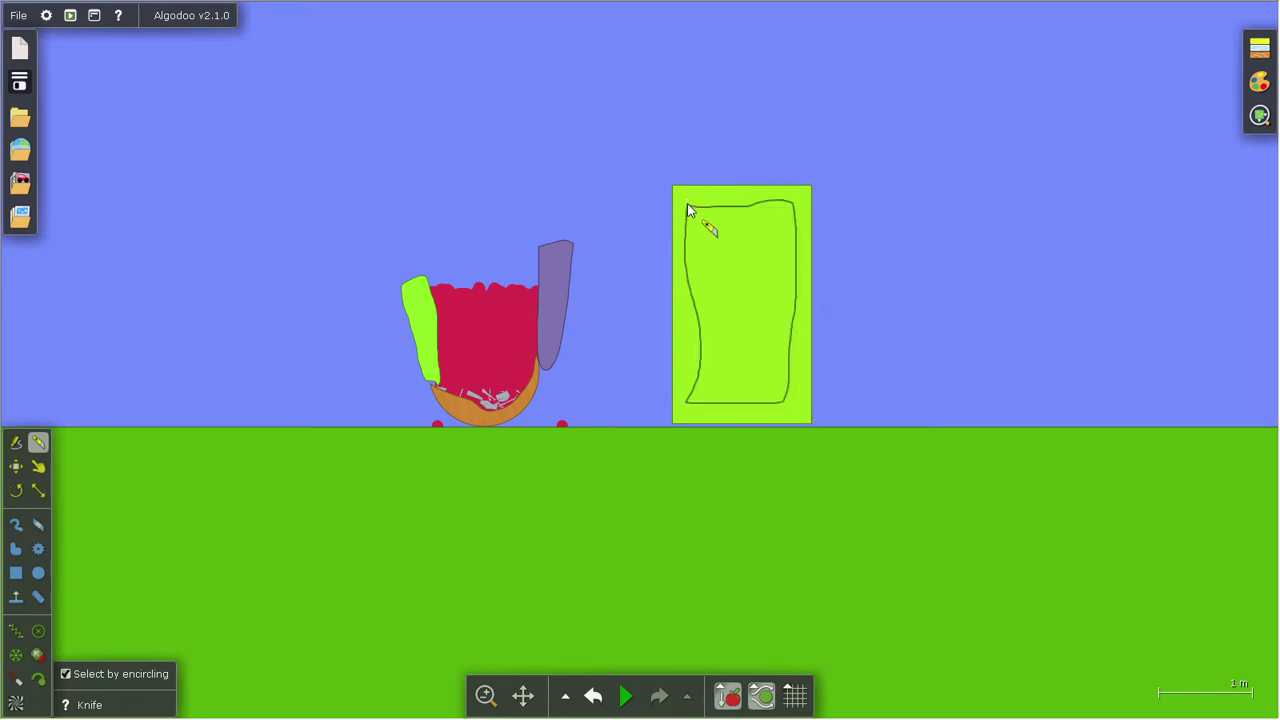
Erase the cut-out inner piece, leaving a hollow frame
{"action": "left_click", "coordinate": [16, 466]}
{"action": "right_click", "coordinate": [763, 340]}
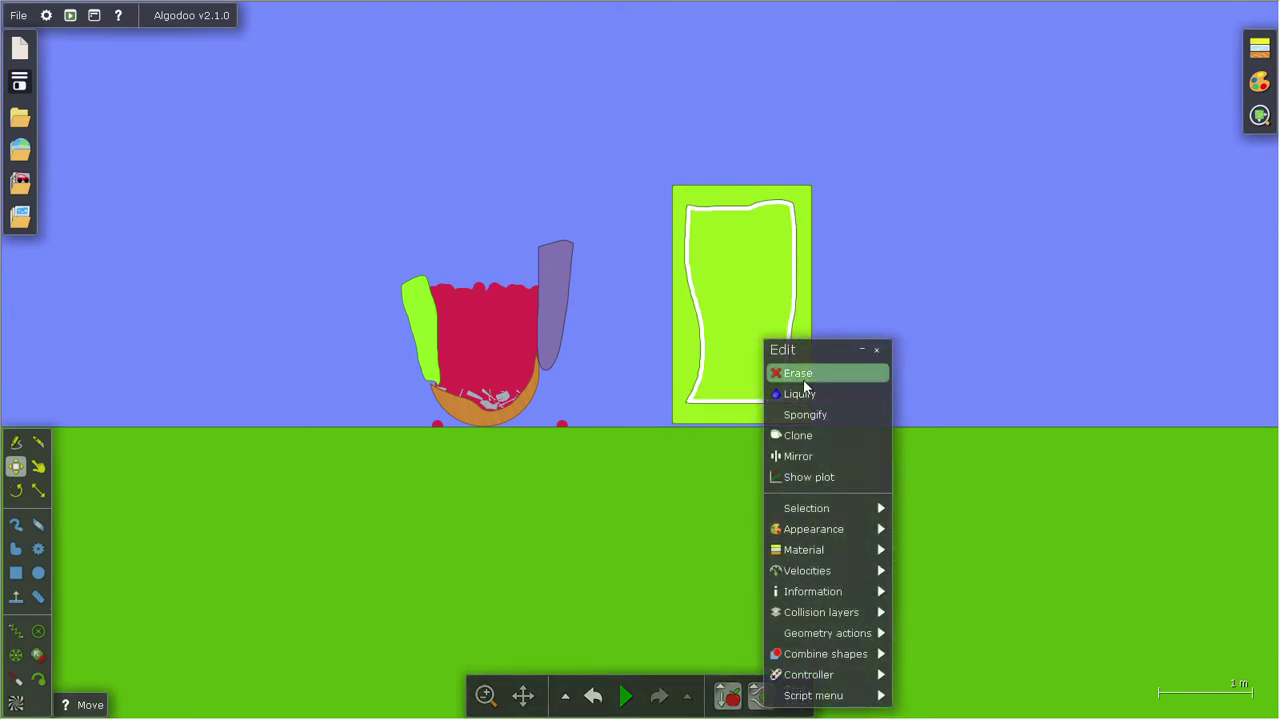
{"action": "left_click", "coordinate": [805, 374]}
{"action": "right_click", "coordinate": [801, 353]}
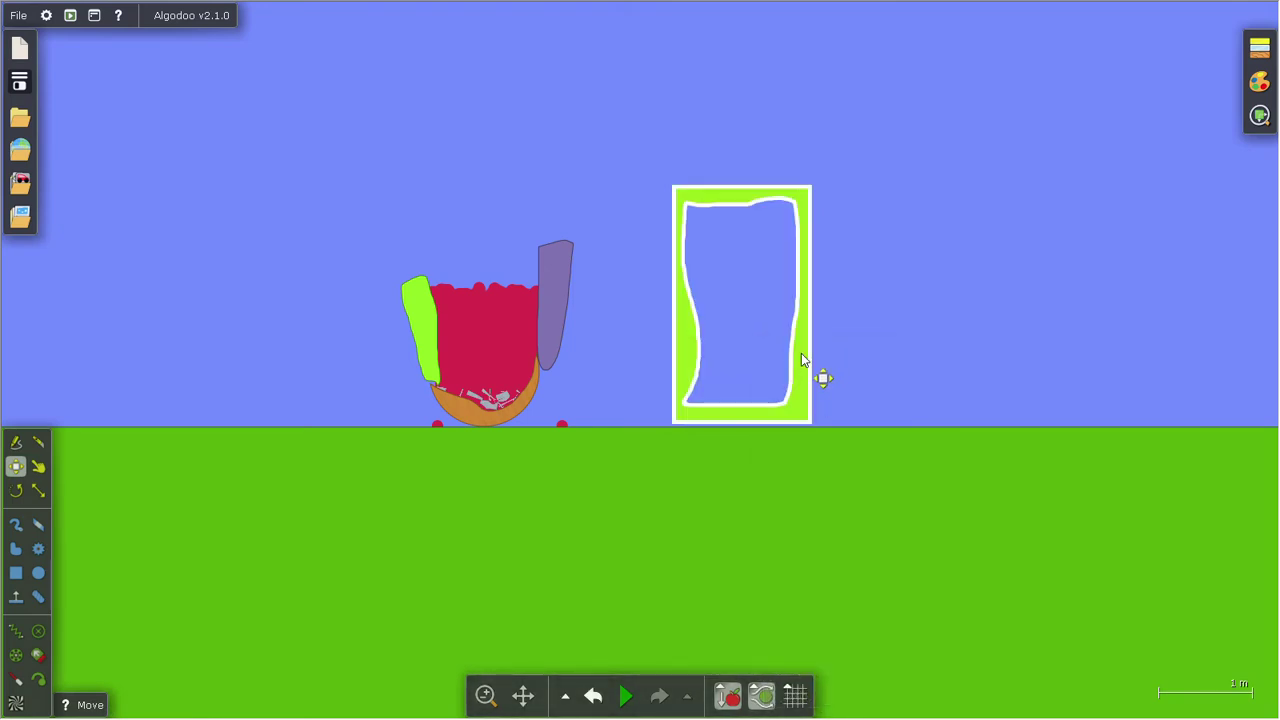
{"action": "left_click", "coordinate": [898, 290]}
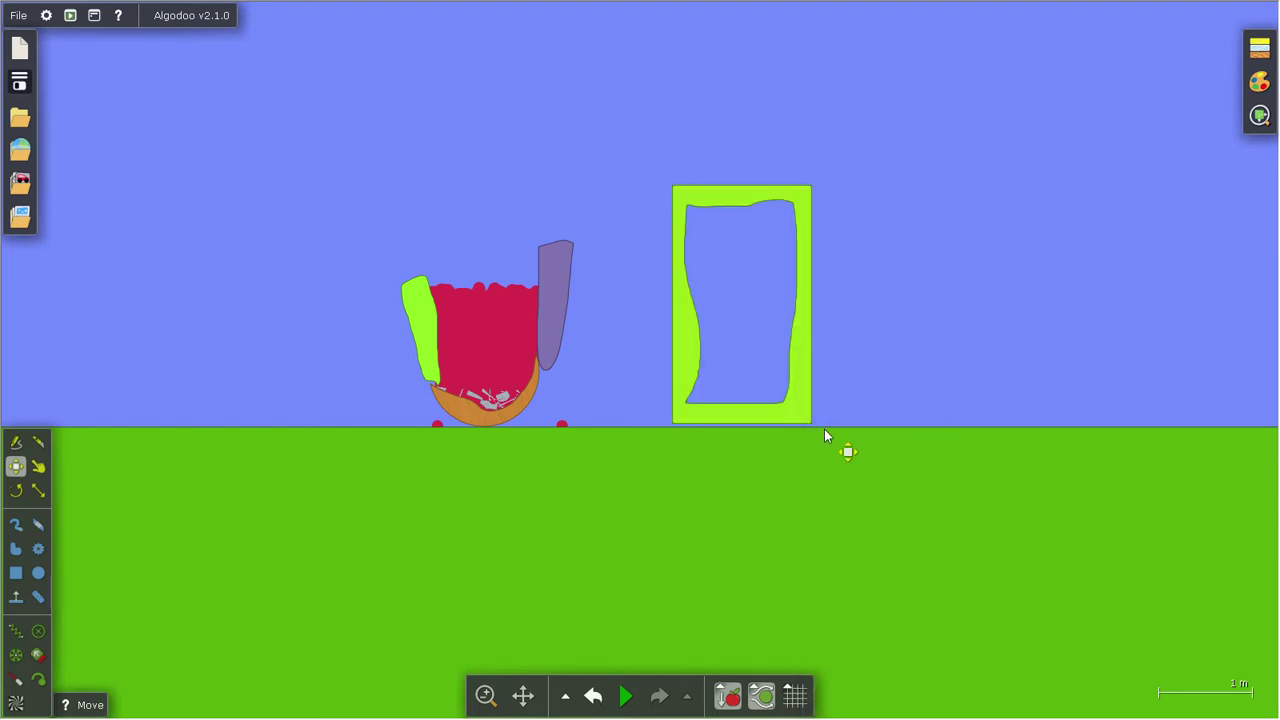
Draw a small circle above the cup's left side with a thin bar and an axle
{"action": "scroll", "coordinate": [943, 279], "scroll_direction": "up", "scroll_amount": 2}
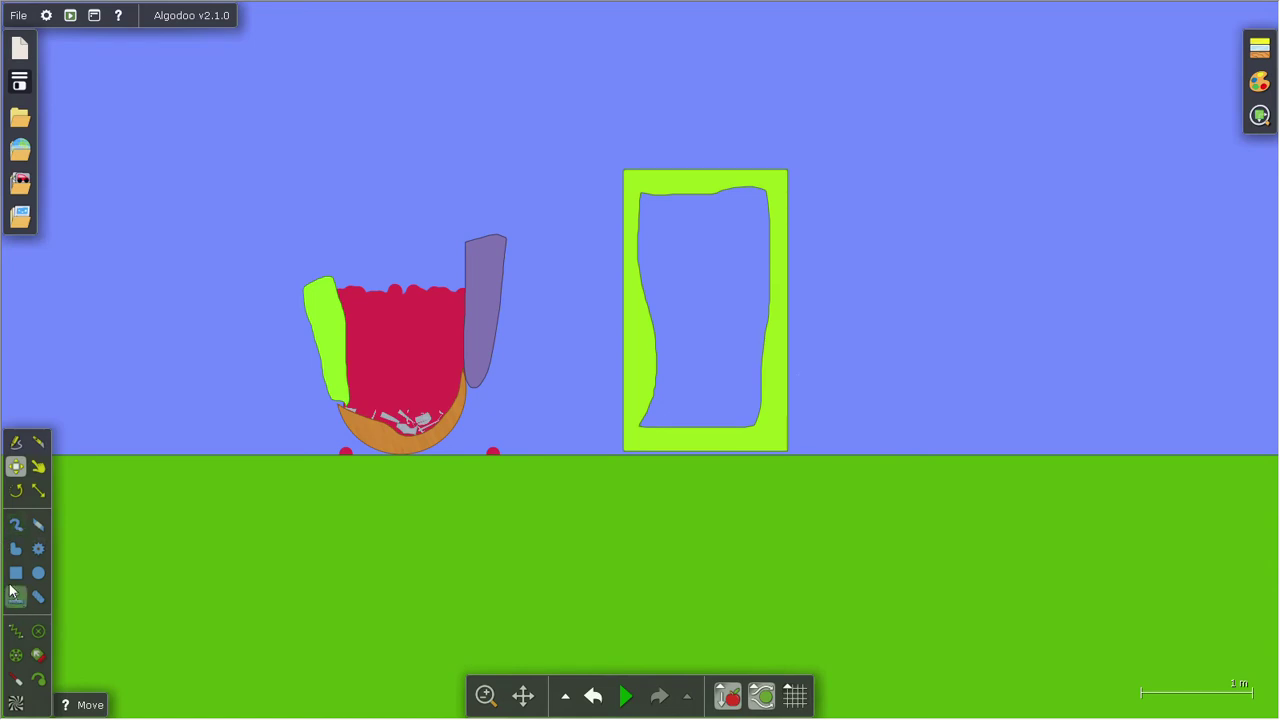
{"action": "left_click", "coordinate": [39, 574]}
{"action": "left_click_drag", "start_coordinate": [323, 185], "coordinate": [312, 200]}
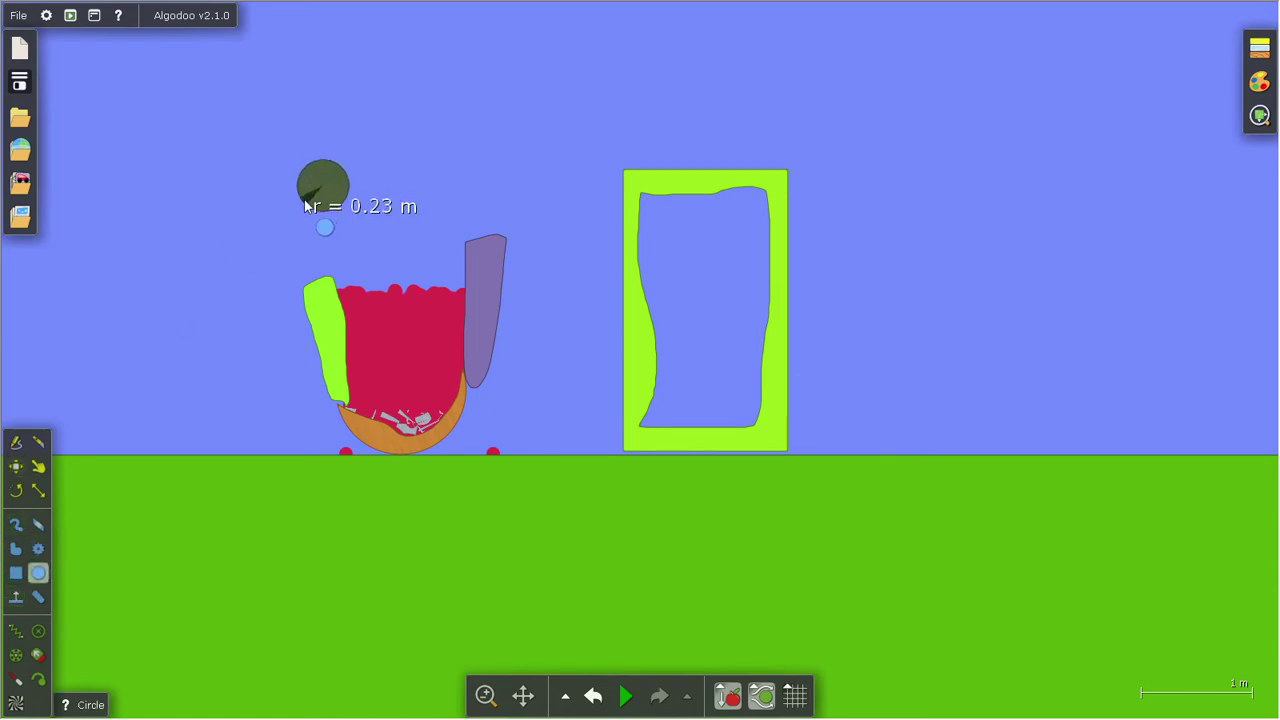
{"action": "left_click", "coordinate": [15, 573]}
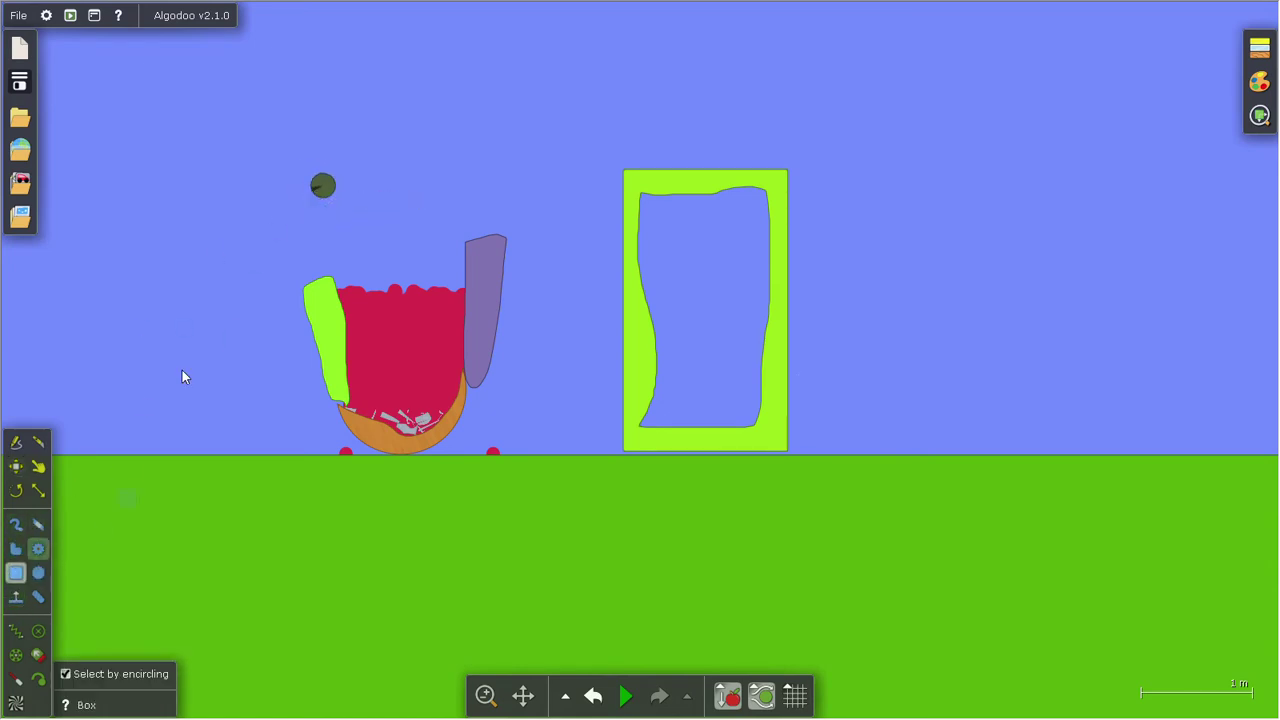
{"action": "left_click_drag", "start_coordinate": [386, 186], "coordinate": [325, 189]}
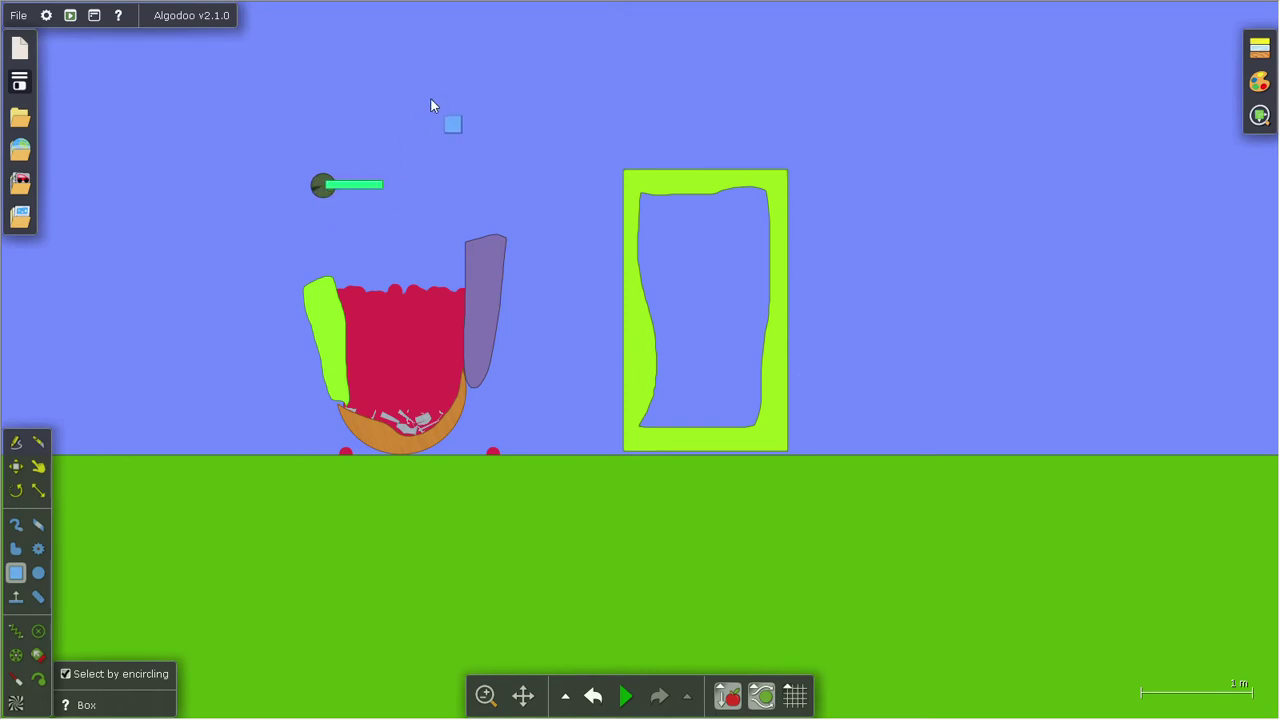
{"action": "left_click", "coordinate": [15, 655]}
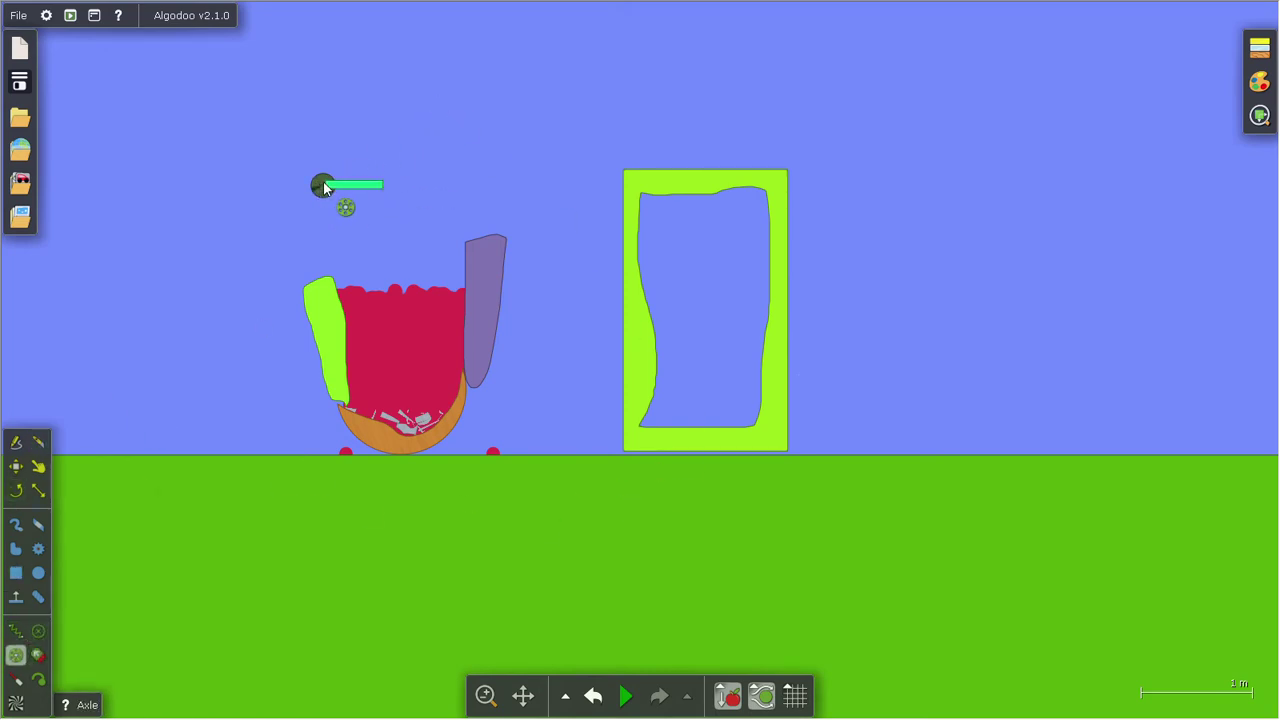
Test-run the arm, then lift the fallen bar back and align it with the axle
{"action": "left_click", "coordinate": [15, 467]}
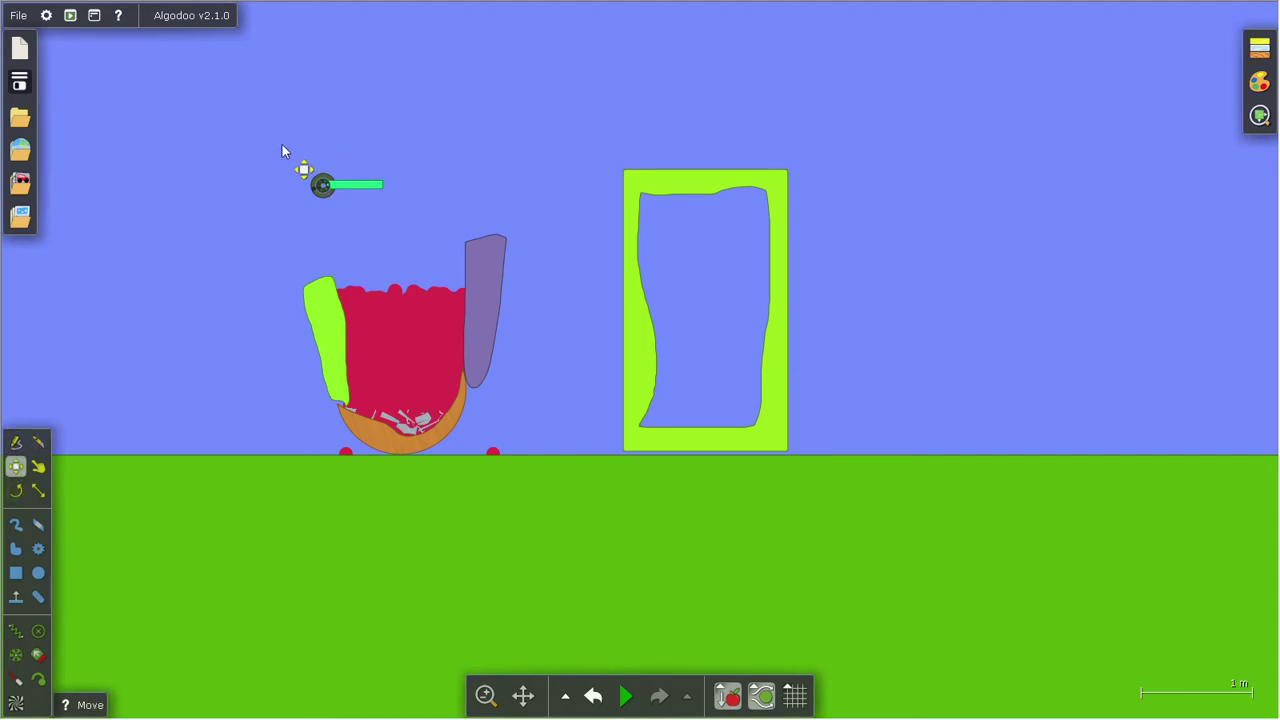
{"action": "left_click", "coordinate": [625, 695]}
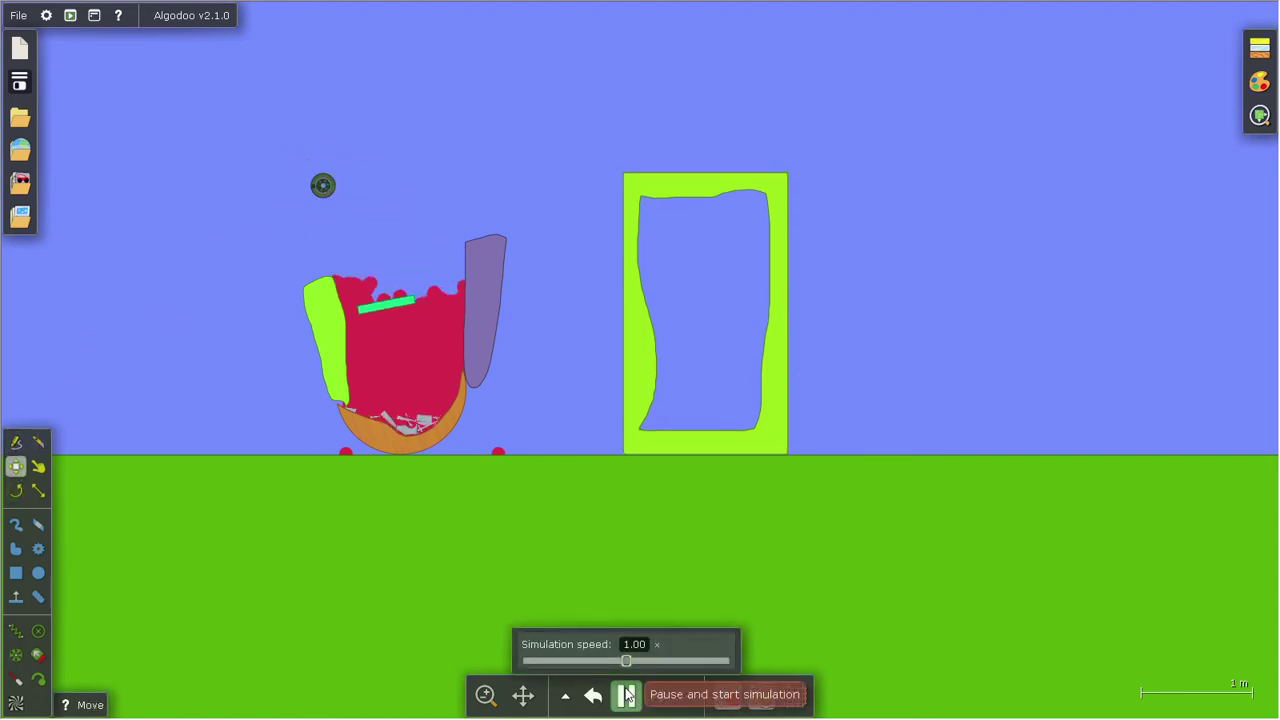
{"action": "left_click", "coordinate": [625, 695]}
{"action": "mouse_move", "coordinate": [394, 354]}
{"action": "left_mouse_down"}
{"action": "mouse_move", "coordinate": [443, 189]}
{"action": "mouse_move", "coordinate": [428, 189]}
{"action": "left_mouse_up"}
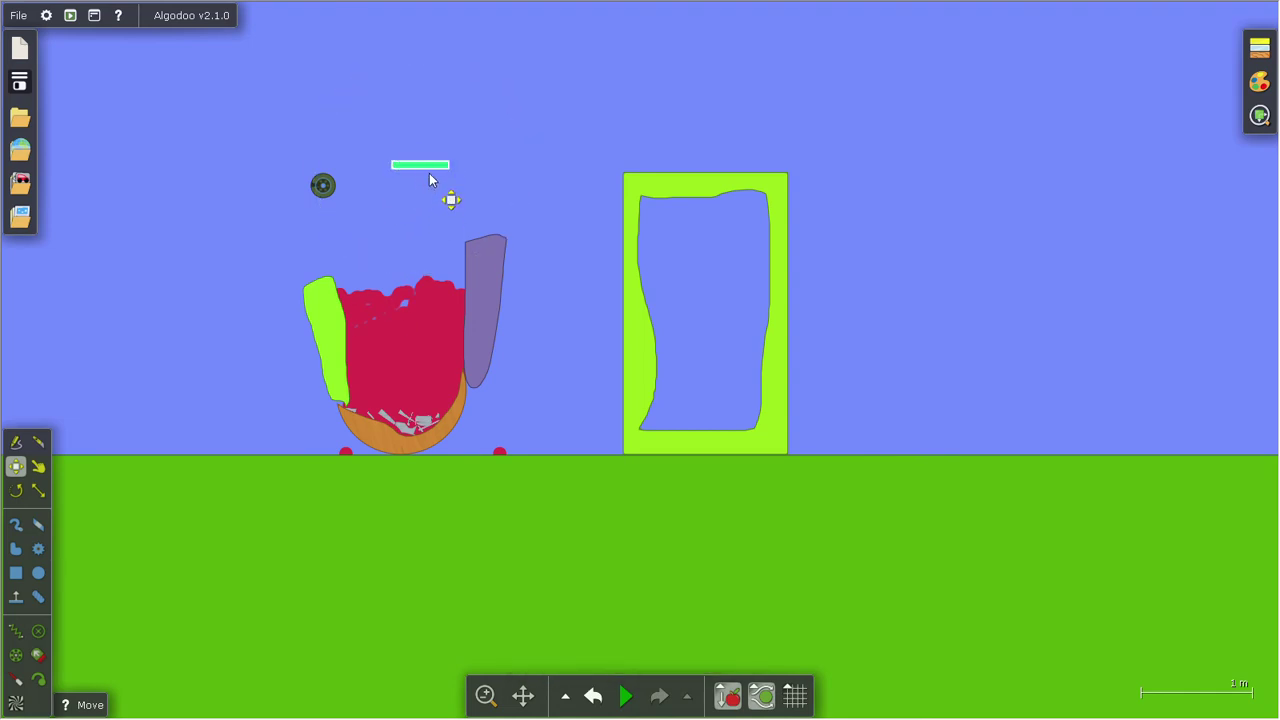
{"action": "left_click_drag", "start_coordinate": [374, 193], "coordinate": [376, 191]}
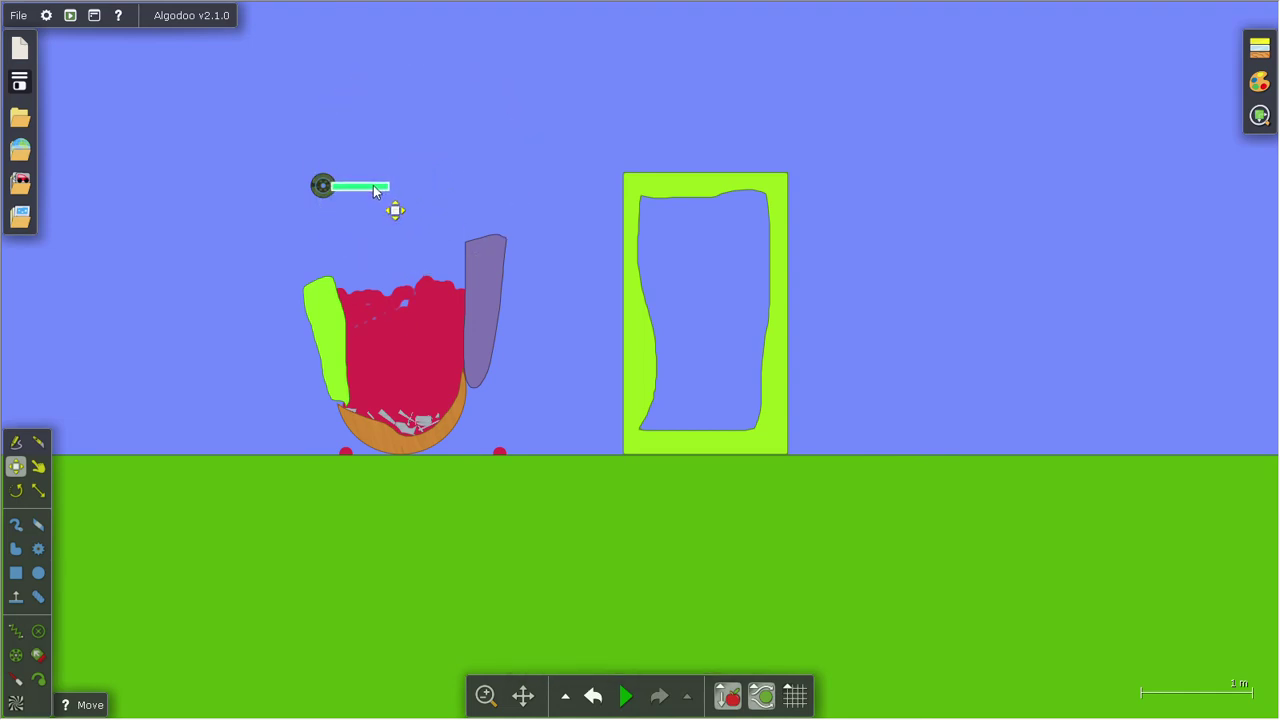
Glue the bar and wheel to the background and test the hinged arm
{"action": "left_click_drag", "start_coordinate": [475, 115], "coordinate": [246, 214]}
{"action": "right_click", "coordinate": [328, 190]}
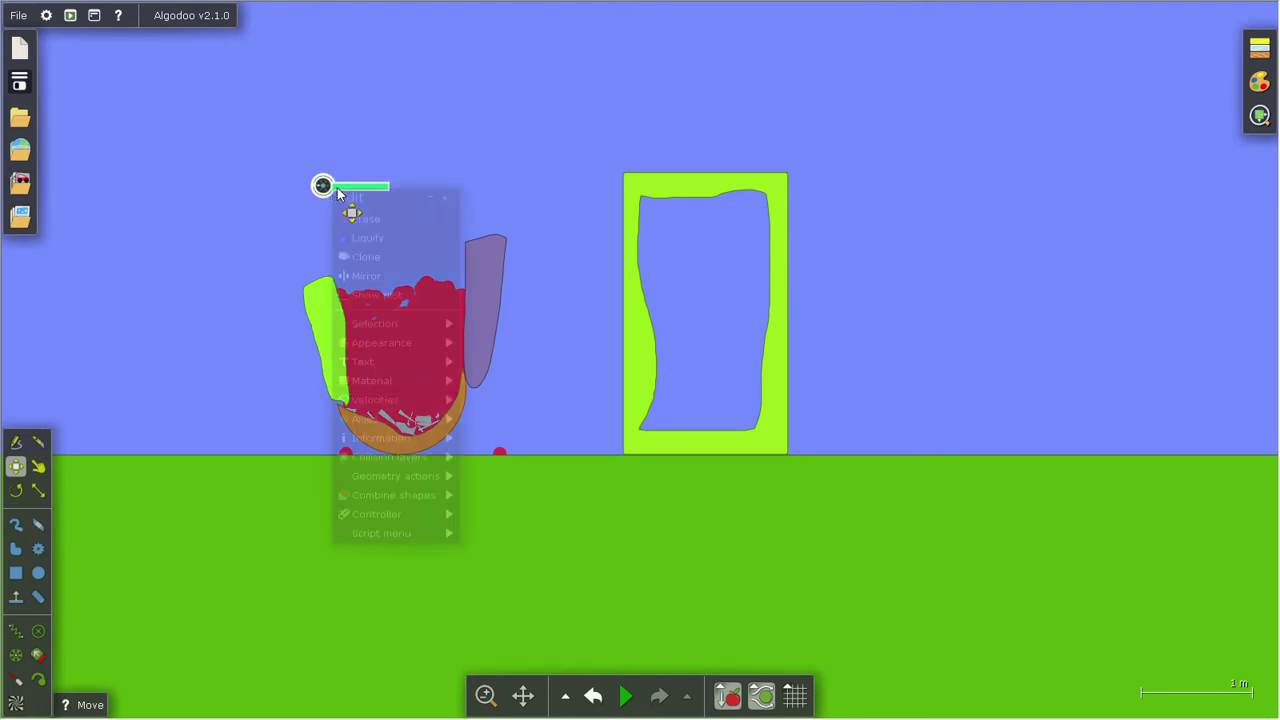
{"action": "mouse_move", "coordinate": [395, 503]}
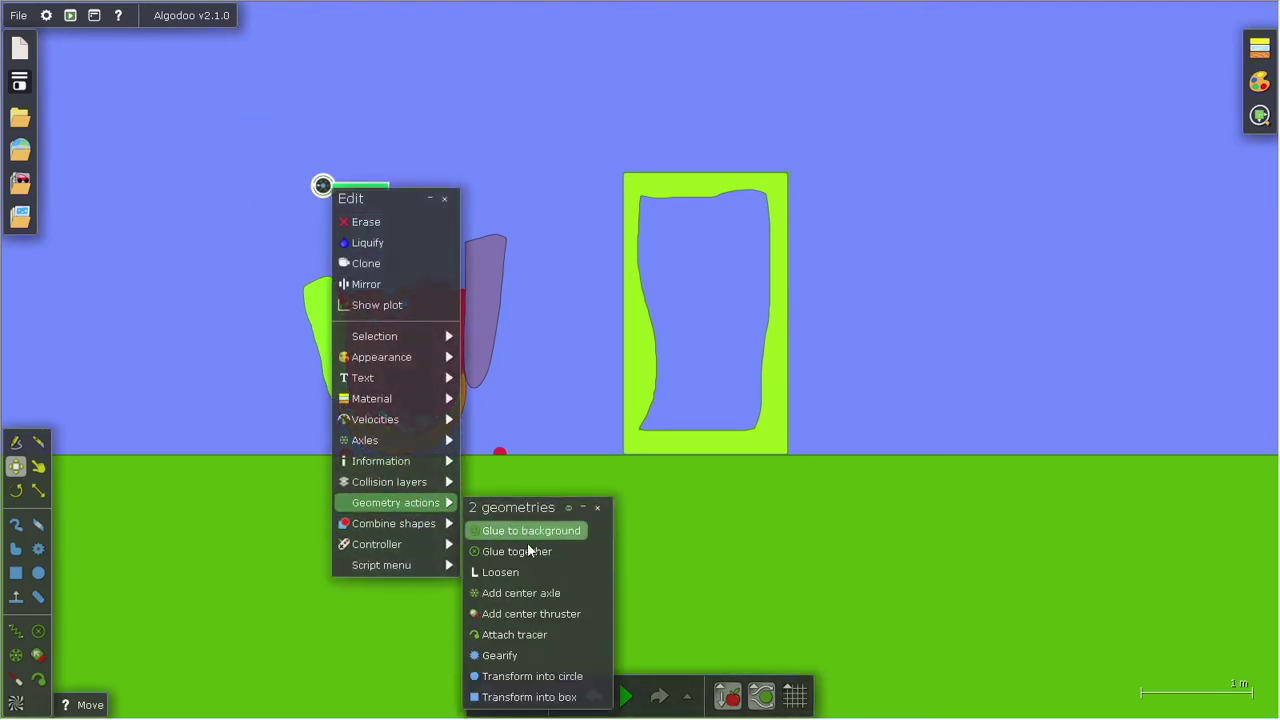
{"action": "left_click", "coordinate": [527, 531]}
{"action": "left_click", "coordinate": [625, 696]}
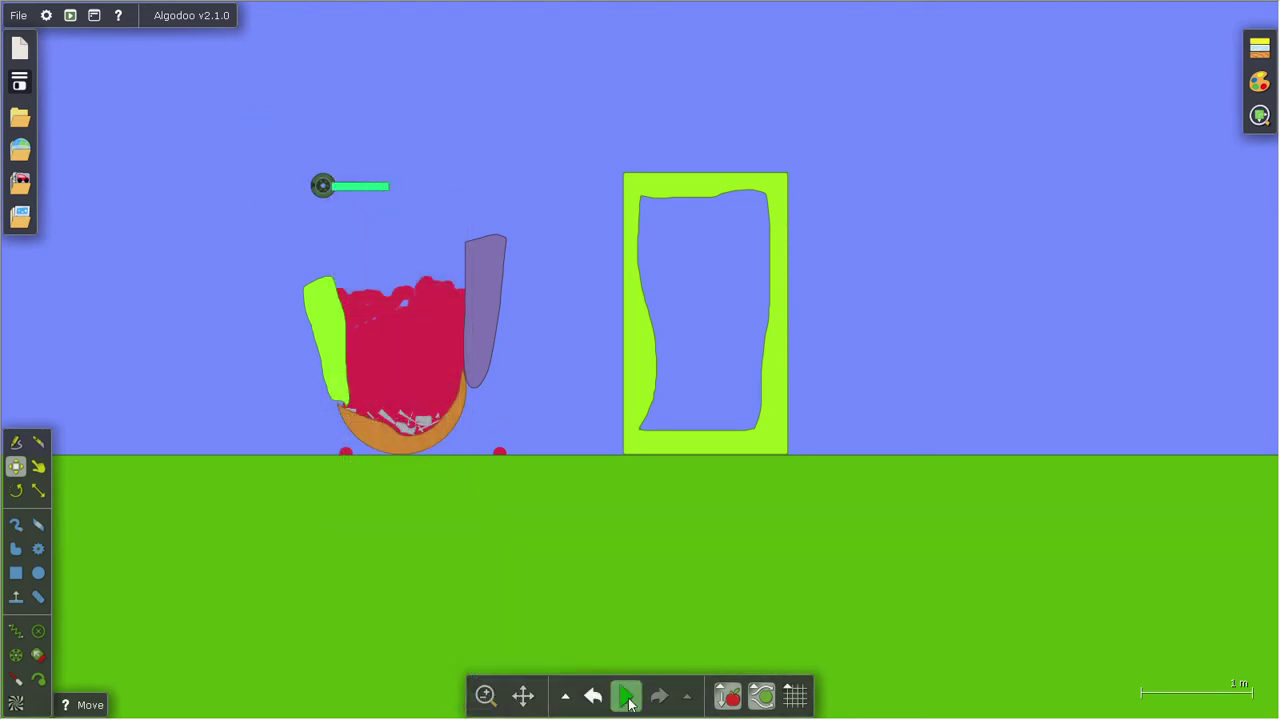
{"action": "left_click", "coordinate": [629, 705]}
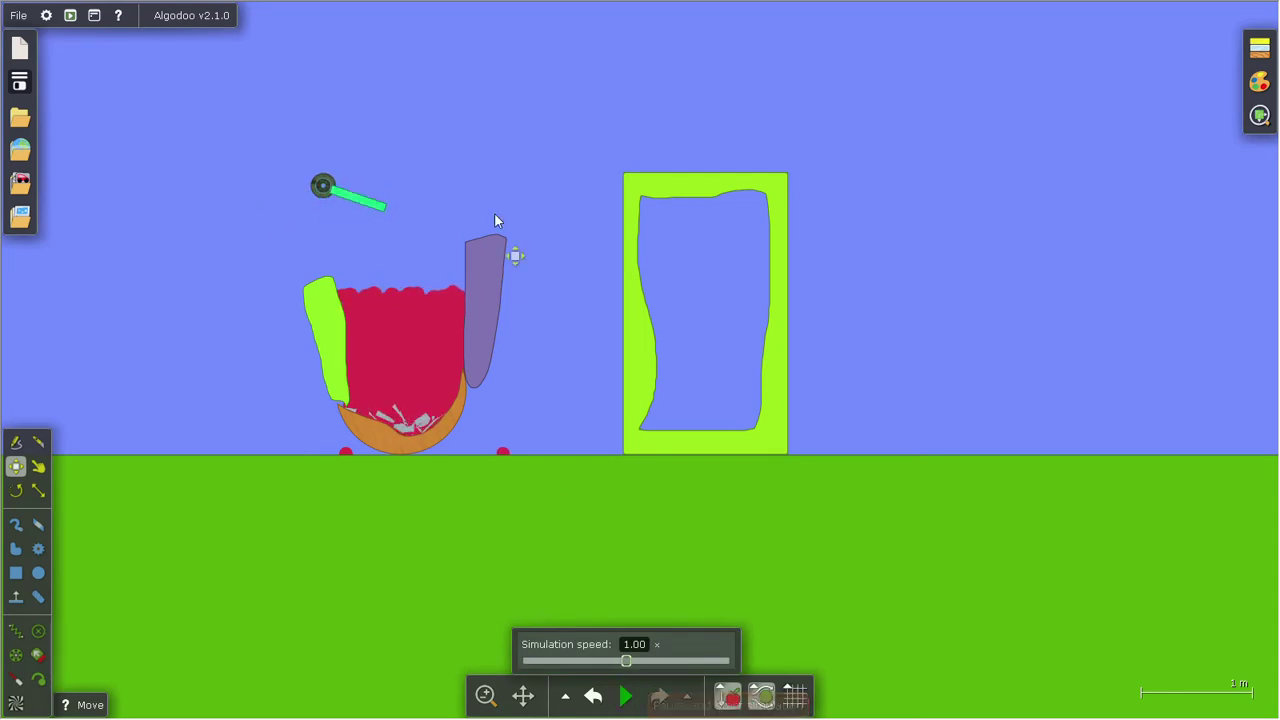
Rotate the bar back to horizontal, knife-cut a U-shaped piece inside the frame, and delete it
{"action": "mouse_move", "coordinate": [380, 207]}
{"action": "left_mouse_down"}
{"action": "mouse_move", "coordinate": [372, 196]}
{"action": "mouse_move", "coordinate": [694, 306]}
{"action": "mouse_move", "coordinate": [744, 332]}
{"action": "mouse_move", "coordinate": [740, 350]}
{"action": "left_mouse_up"}
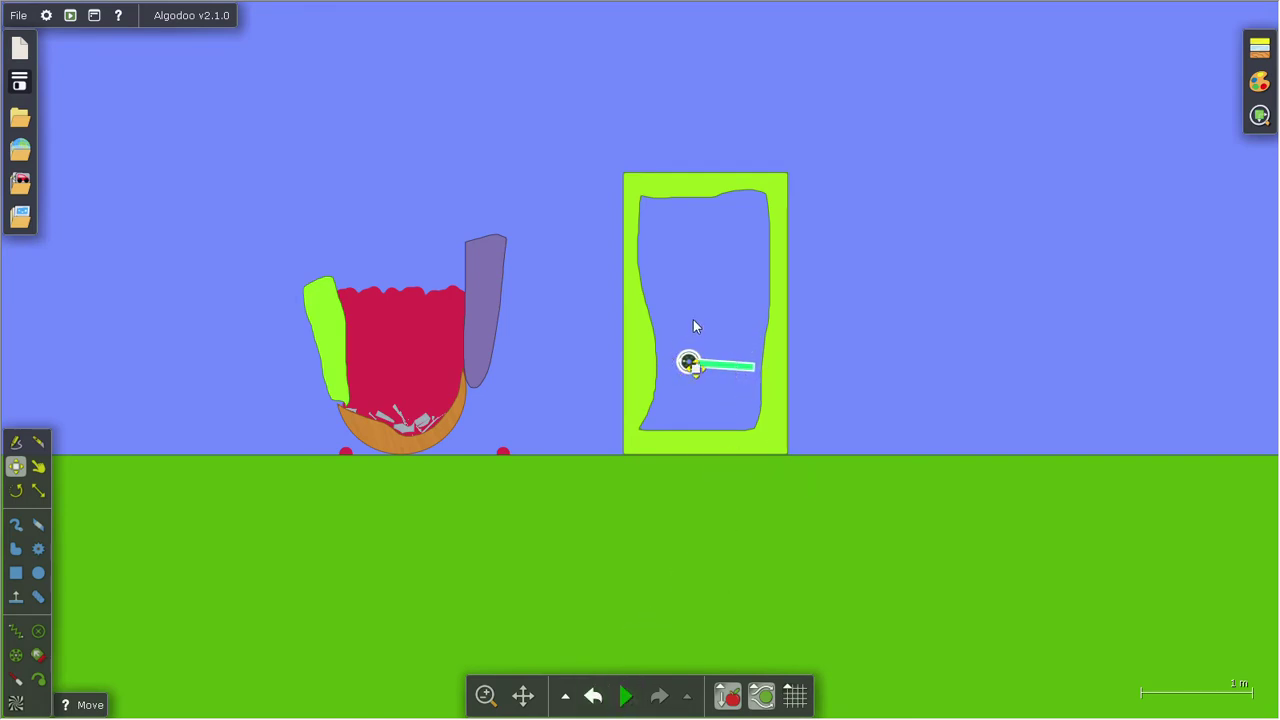
{"action": "left_click", "coordinate": [39, 443]}
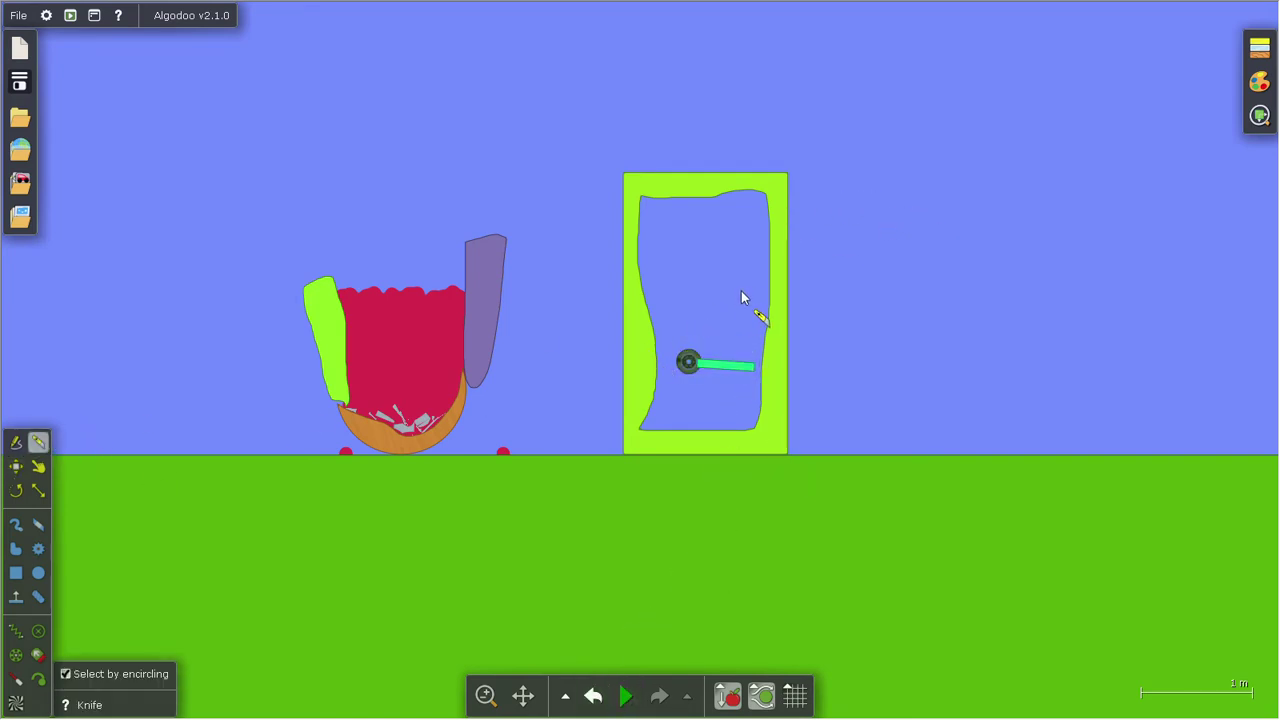
{"action": "left_click_drag", "start_coordinate": [761, 303], "coordinate": [771, 400]}
{"action": "mouse_move", "coordinate": [644, 447]}
{"action": "left_mouse_down"}
{"action": "mouse_move", "coordinate": [642, 311]}
{"action": "mouse_move", "coordinate": [674, 264]}
{"action": "mouse_move", "coordinate": [746, 266]}
{"action": "left_mouse_up"}
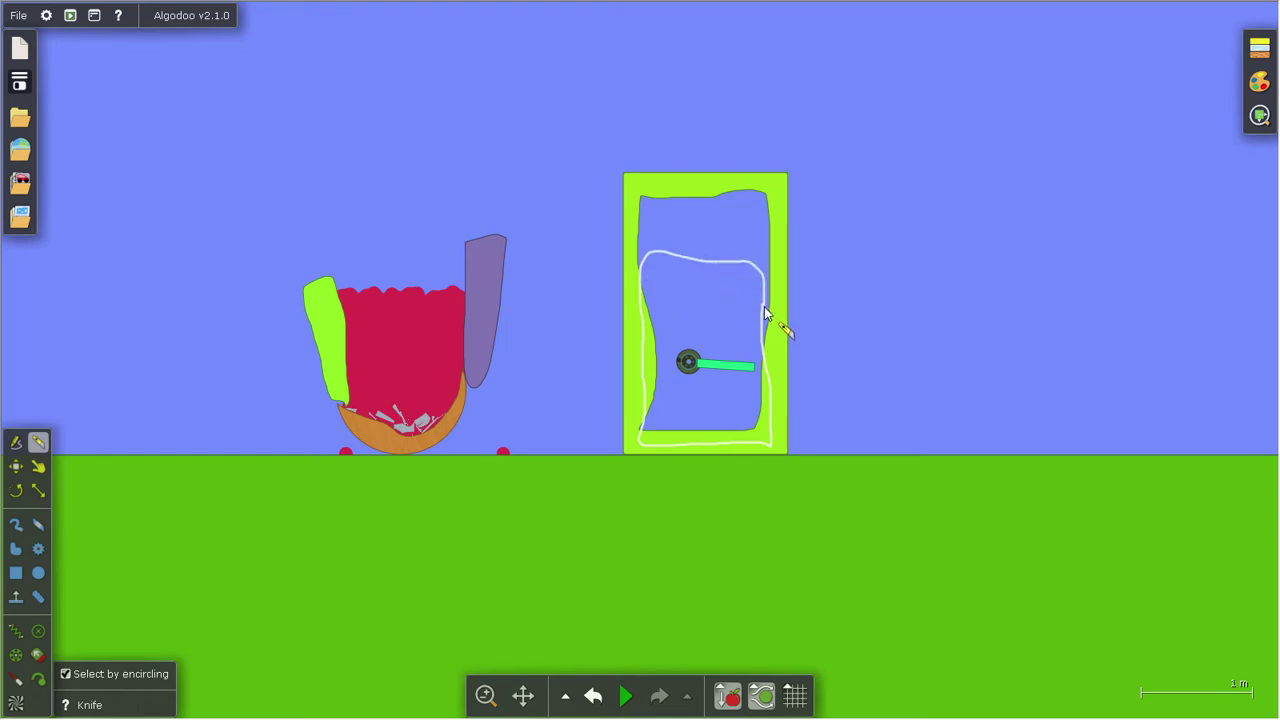
{"action": "left_click_drag", "start_coordinate": [764, 310], "coordinate": [760, 432]}
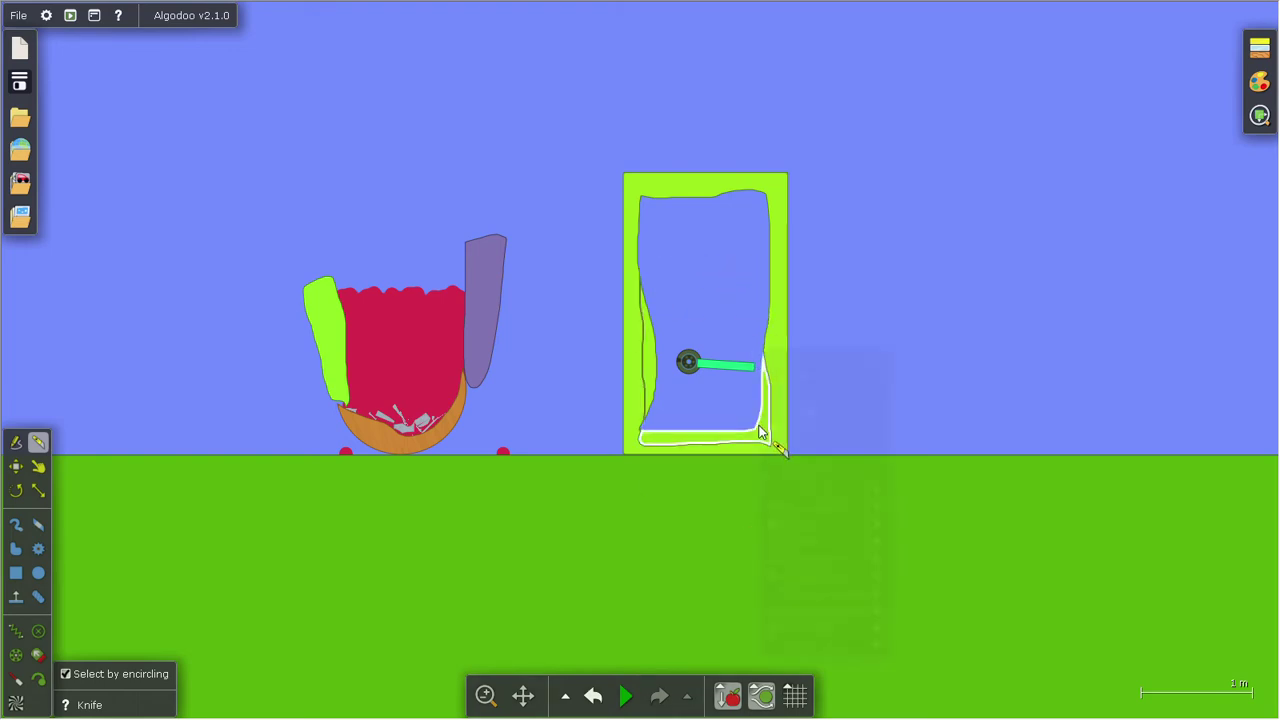
{"action": "right_click", "coordinate": [760, 432]}
{"action": "right_click", "coordinate": [645, 371]}
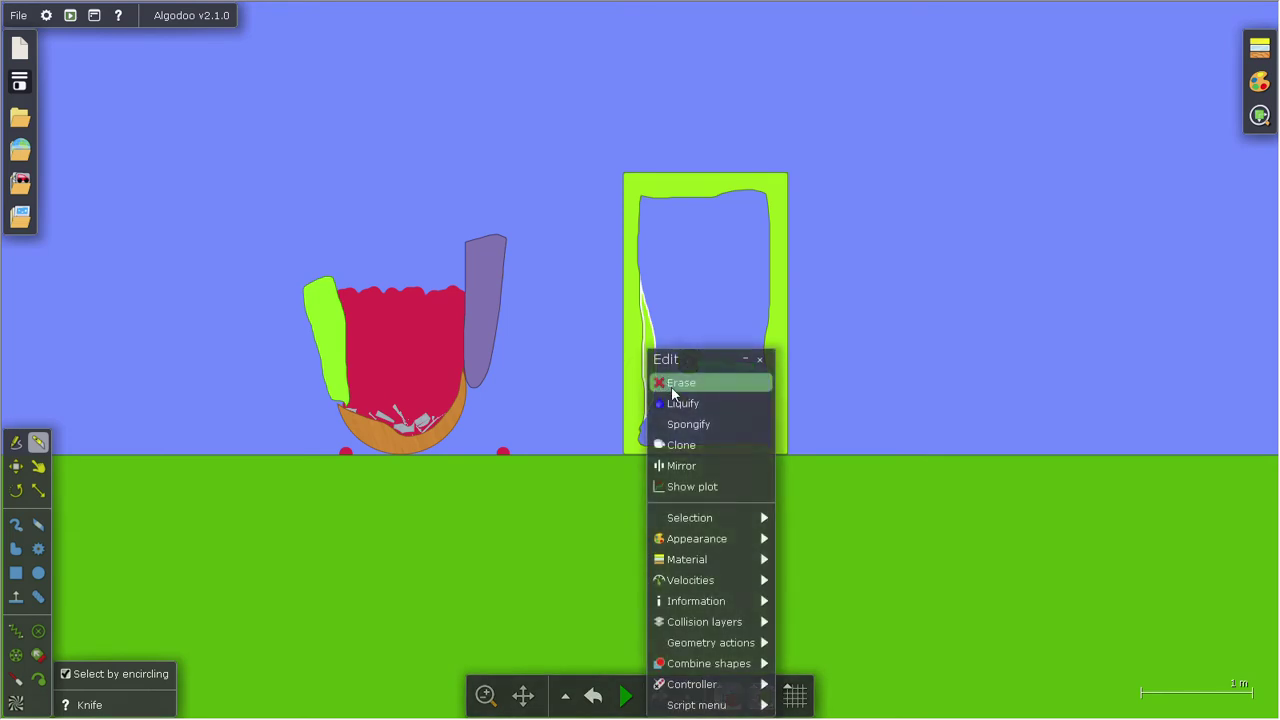
{"action": "left_click", "coordinate": [672, 389]}
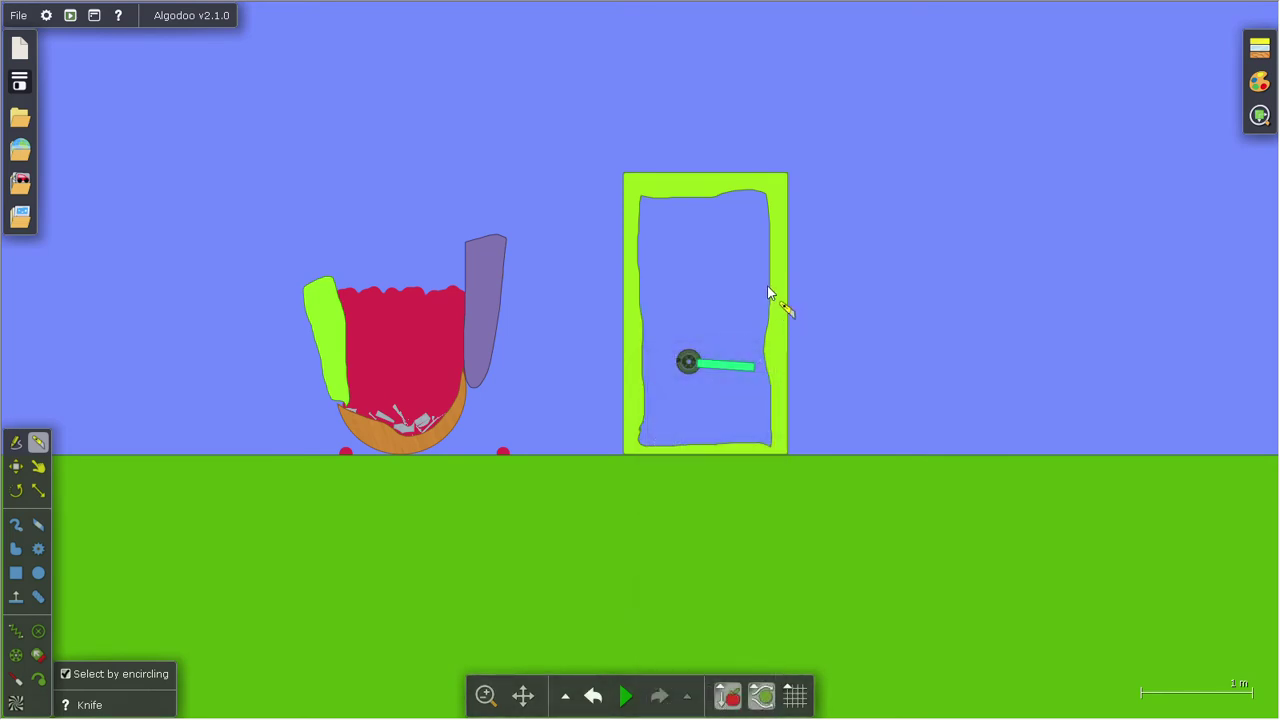
Cut the remaining inner area away from the frame and start the simulation
{"action": "mouse_move", "coordinate": [773, 343]}
{"action": "left_mouse_down"}
{"action": "mouse_move", "coordinate": [773, 425]}
{"action": "mouse_move", "coordinate": [672, 438]}
{"action": "left_mouse_up"}
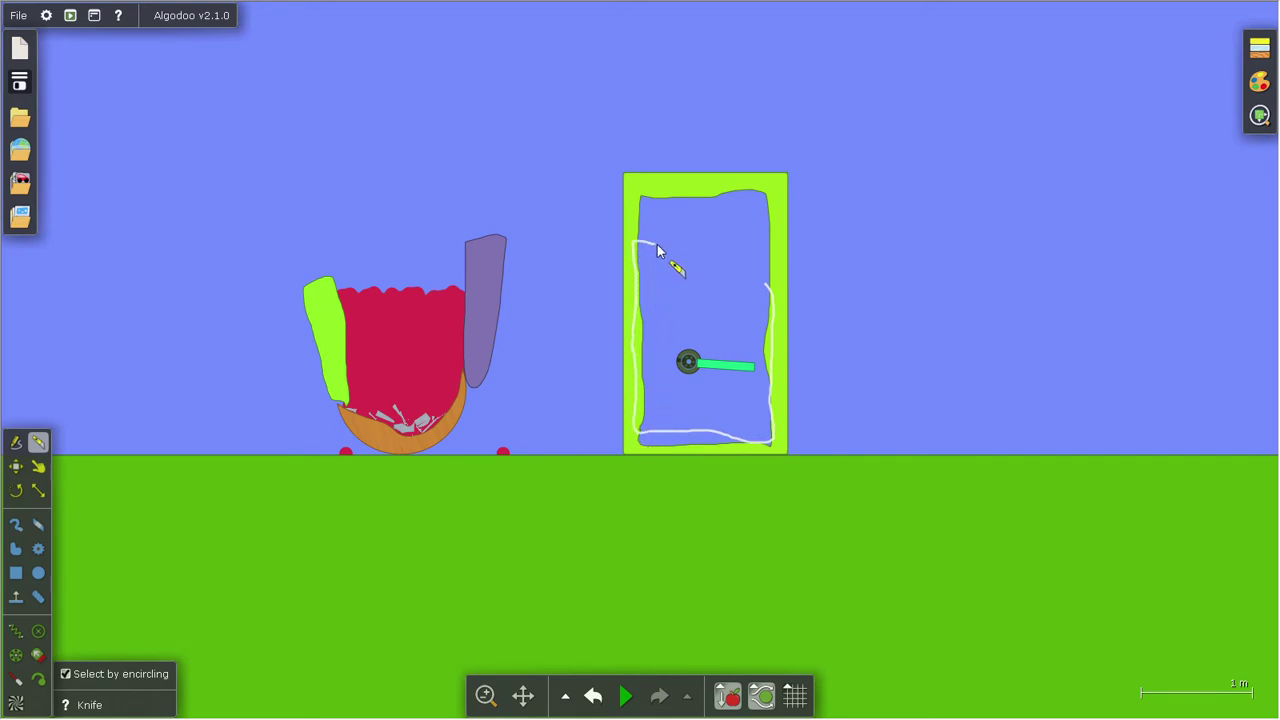
{"action": "left_click_drag", "start_coordinate": [634, 242], "coordinate": [662, 246]}
{"action": "right_click", "coordinate": [643, 388]}
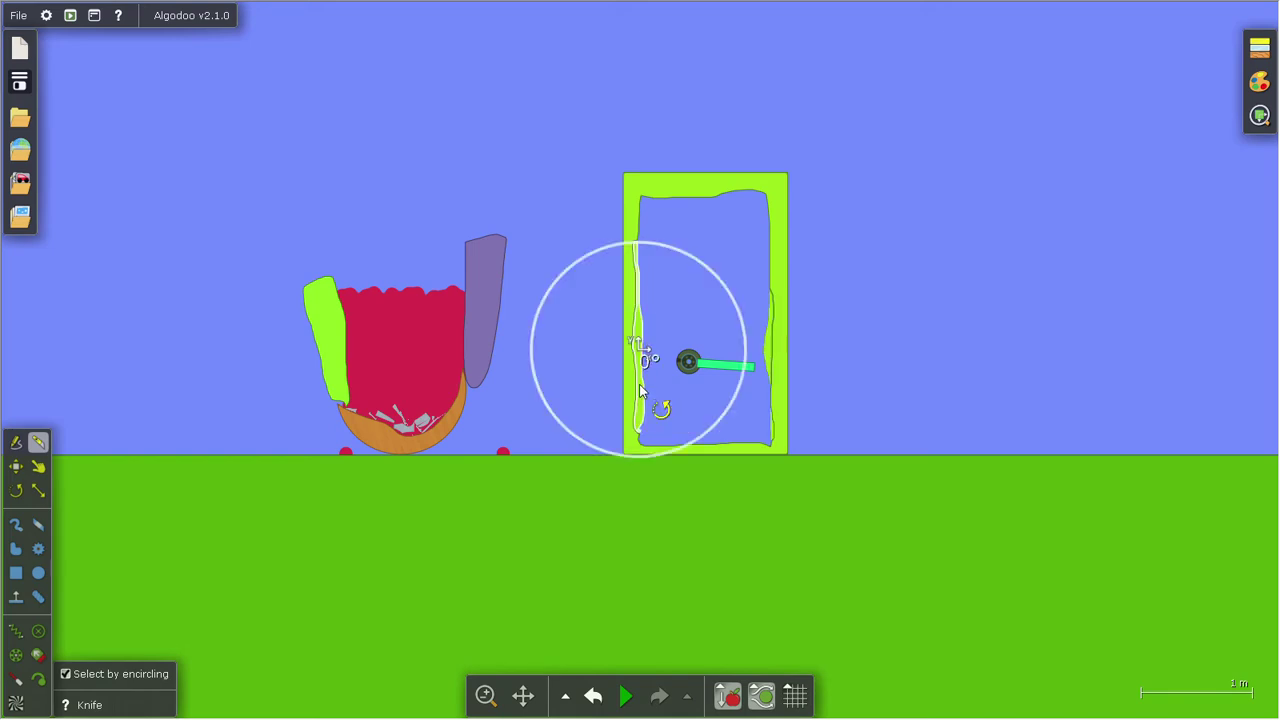
{"action": "right_click", "coordinate": [772, 352]}
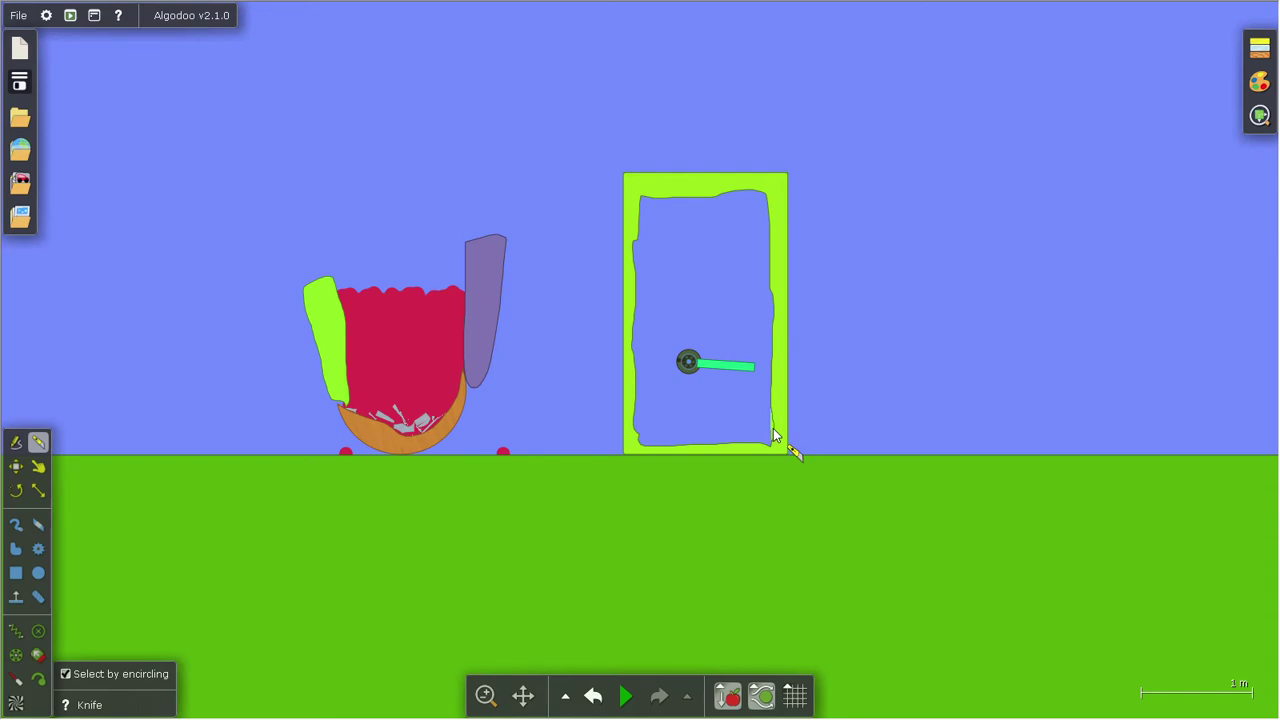
{"action": "right_click", "coordinate": [772, 436]}
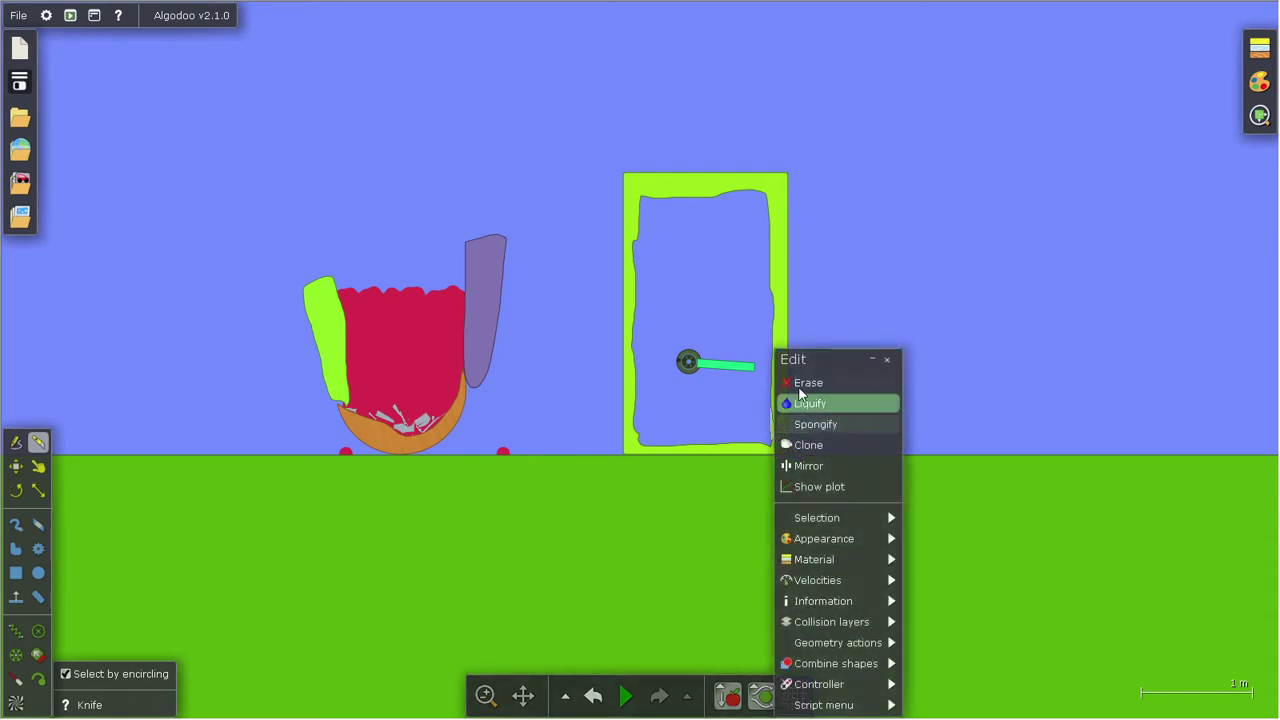
{"action": "left_click", "coordinate": [626, 697]}
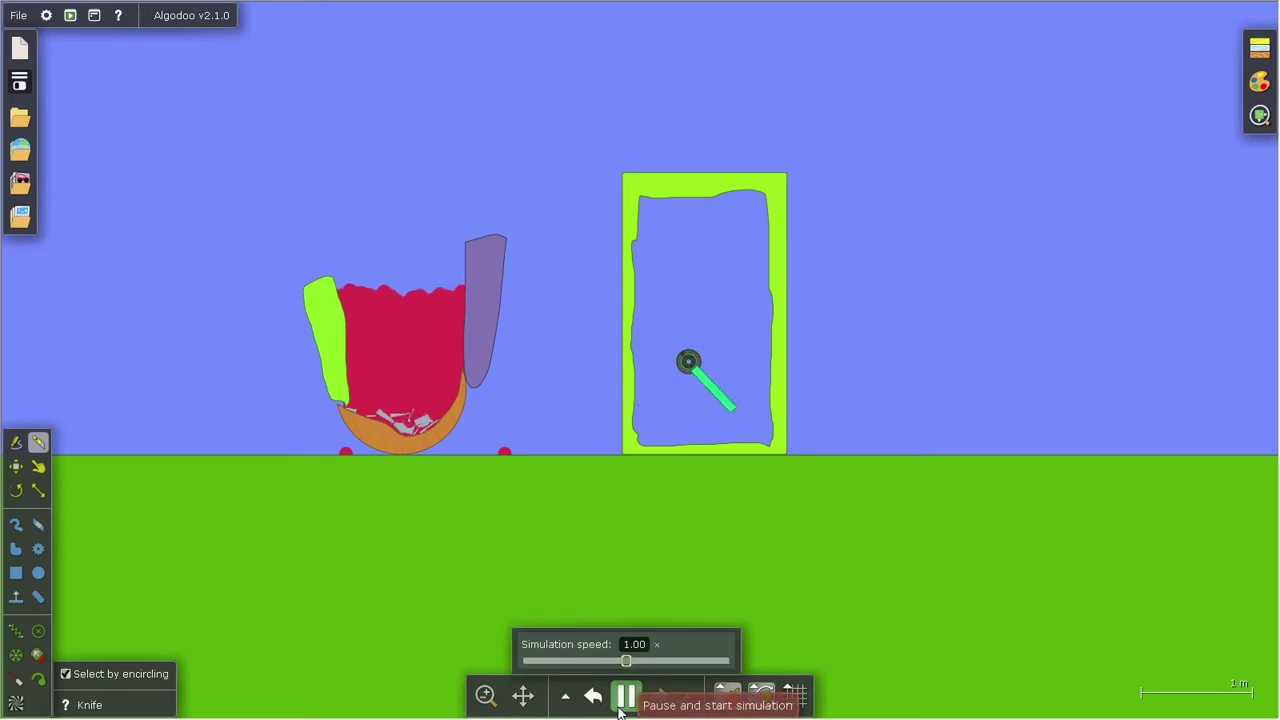
Change simulation speed to 10, then 0.1, and swing the pendulum rod sideways
{"action": "left_click_drag", "start_coordinate": [639, 660], "coordinate": [752, 661]}
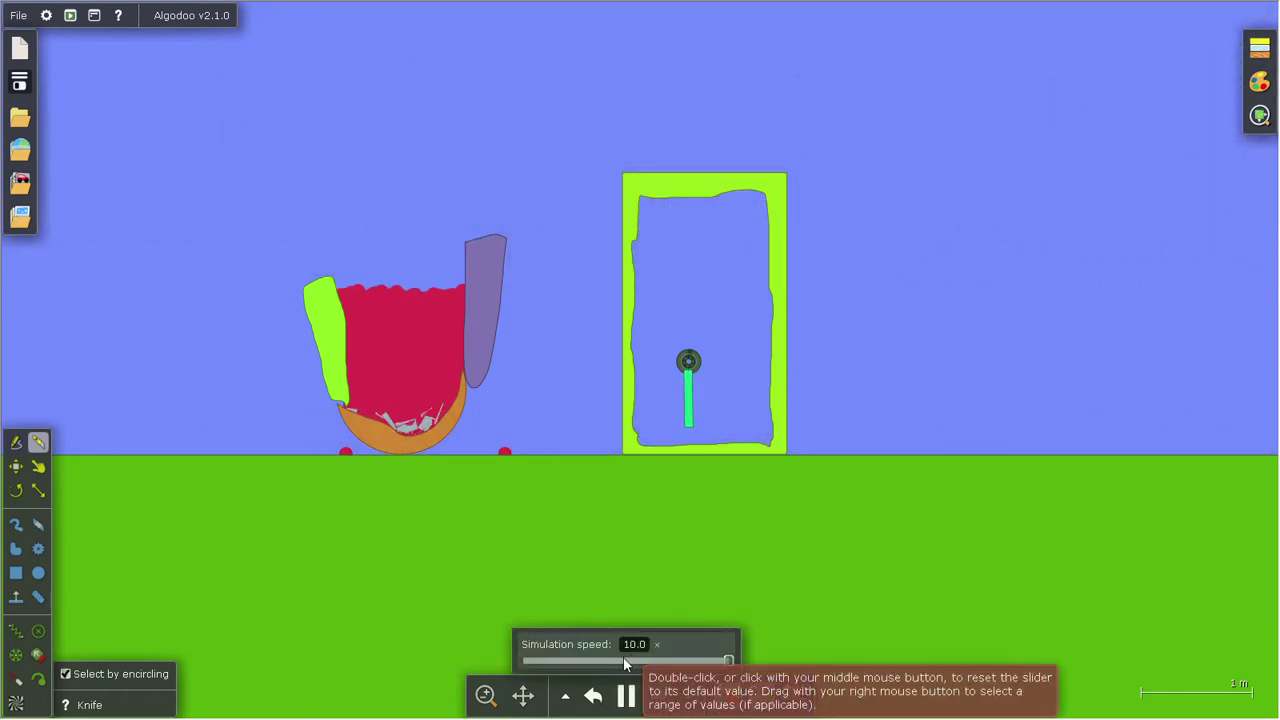
{"action": "left_click_drag", "start_coordinate": [623, 656], "coordinate": [466, 674]}
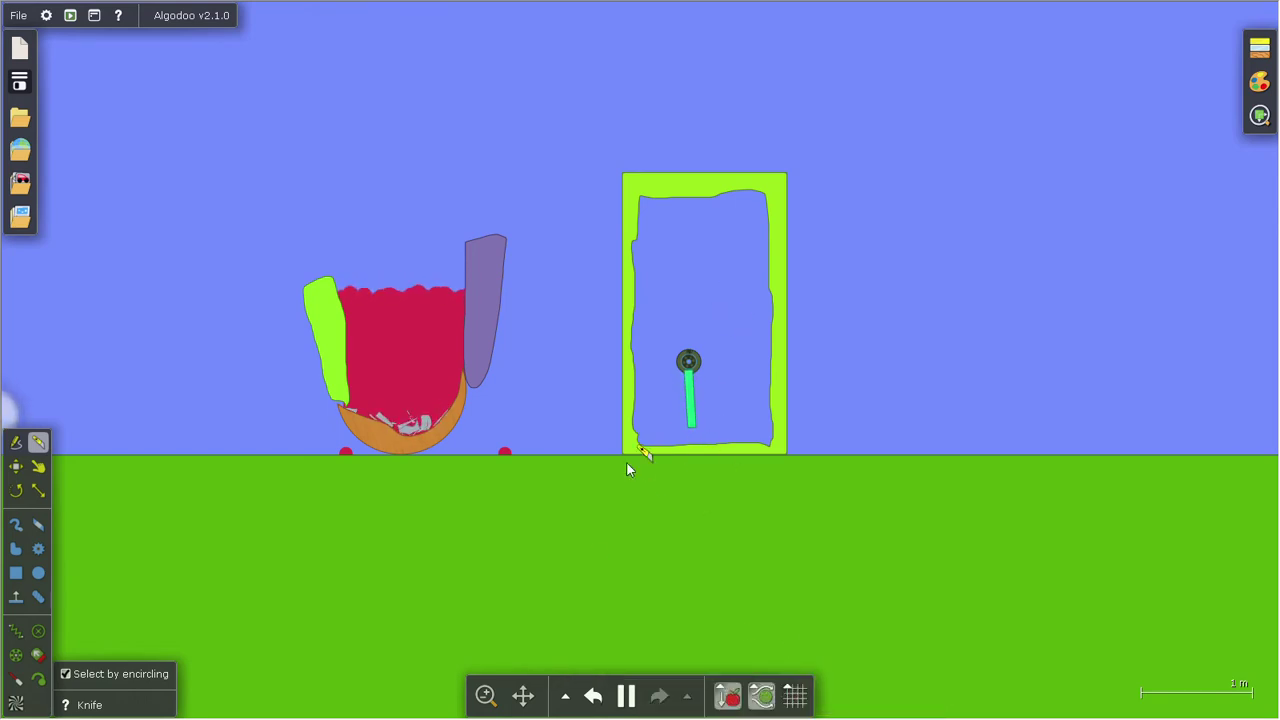
{"action": "key", "text": "m"}
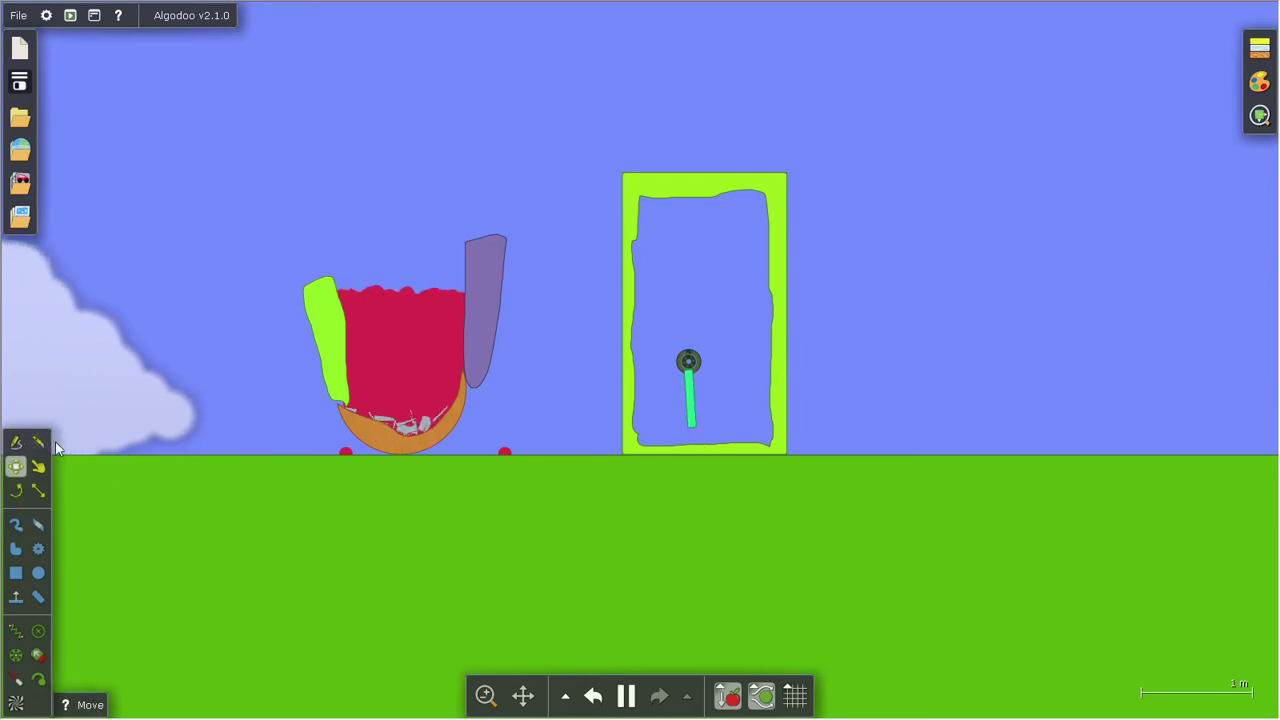
{"action": "left_click_drag", "start_coordinate": [684, 405], "coordinate": [708, 428]}
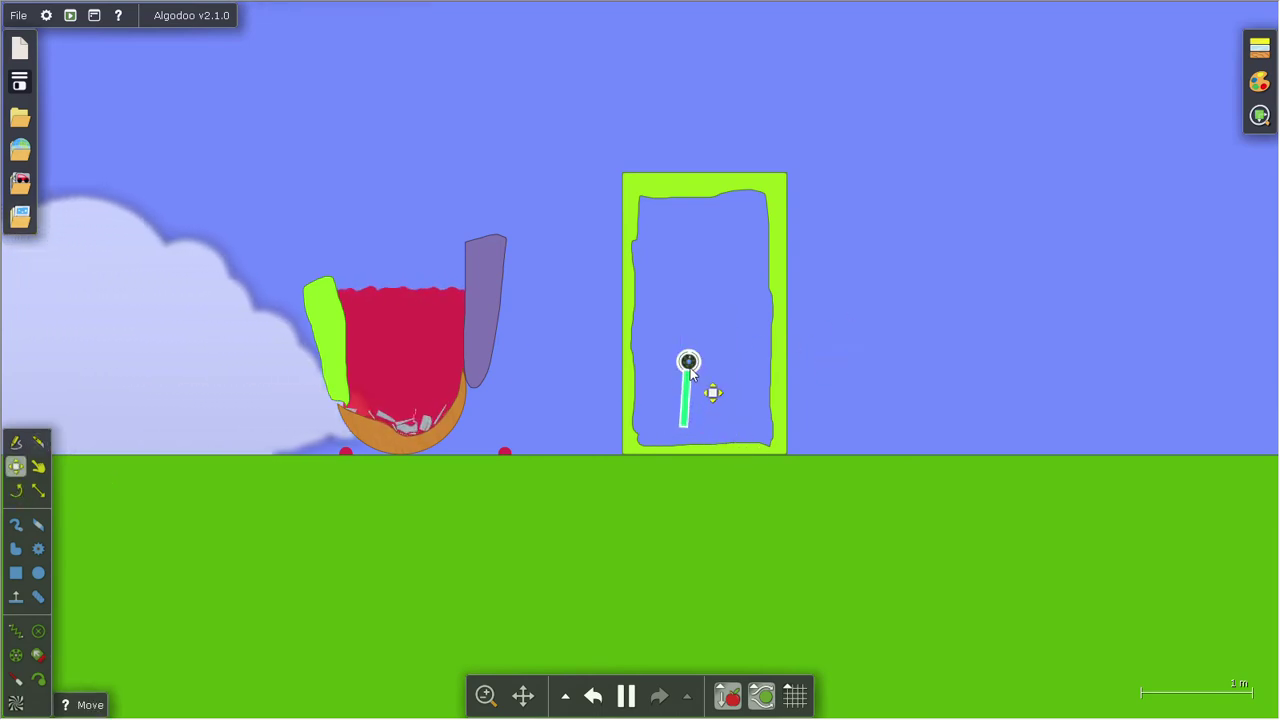
{"action": "left_click_drag", "start_coordinate": [689, 362], "coordinate": [704, 366]}
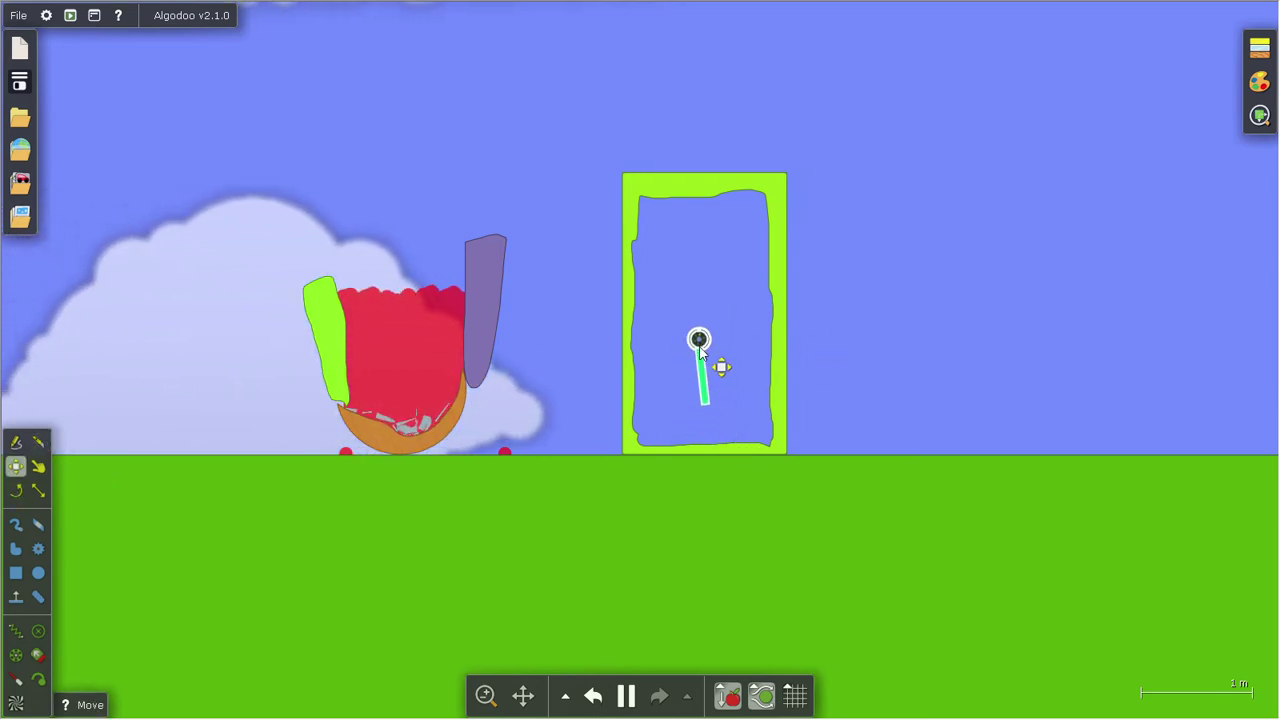
Attach a thruster to the pendulum rod and pause the simulation
{"action": "key", "text": "y"}
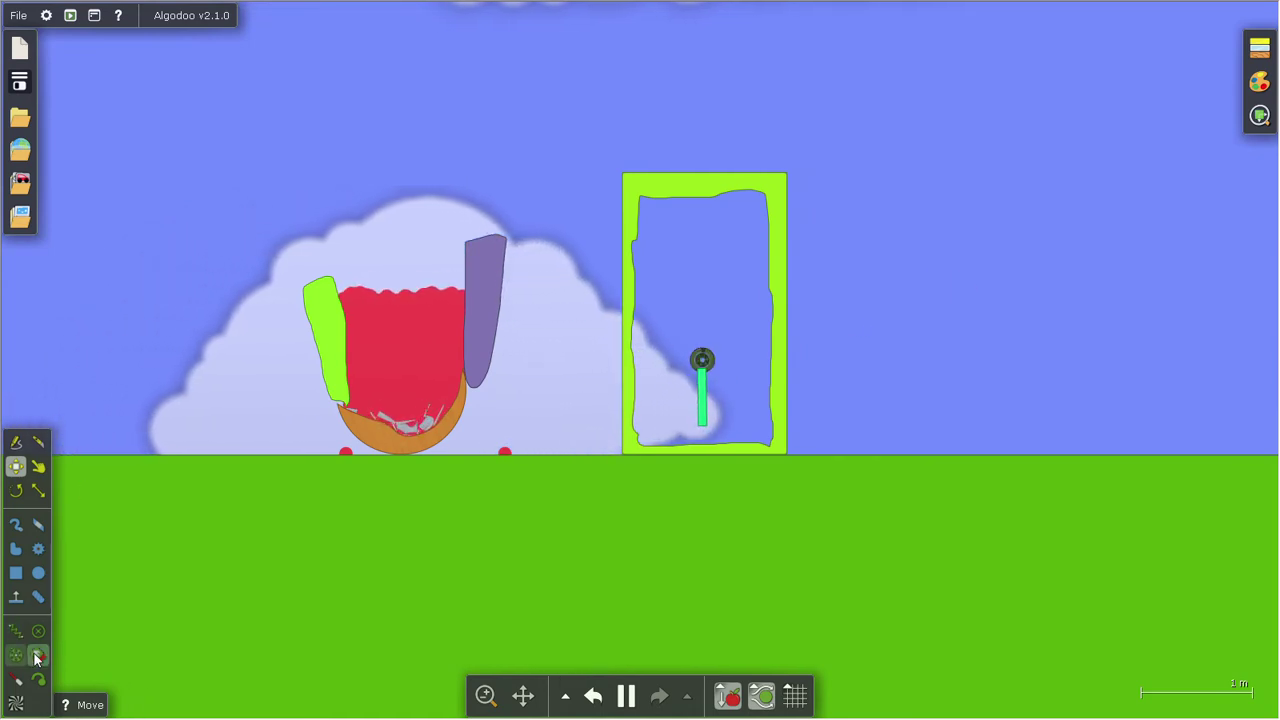
{"action": "left_click_drag", "start_coordinate": [697, 400], "coordinate": [641, 411]}
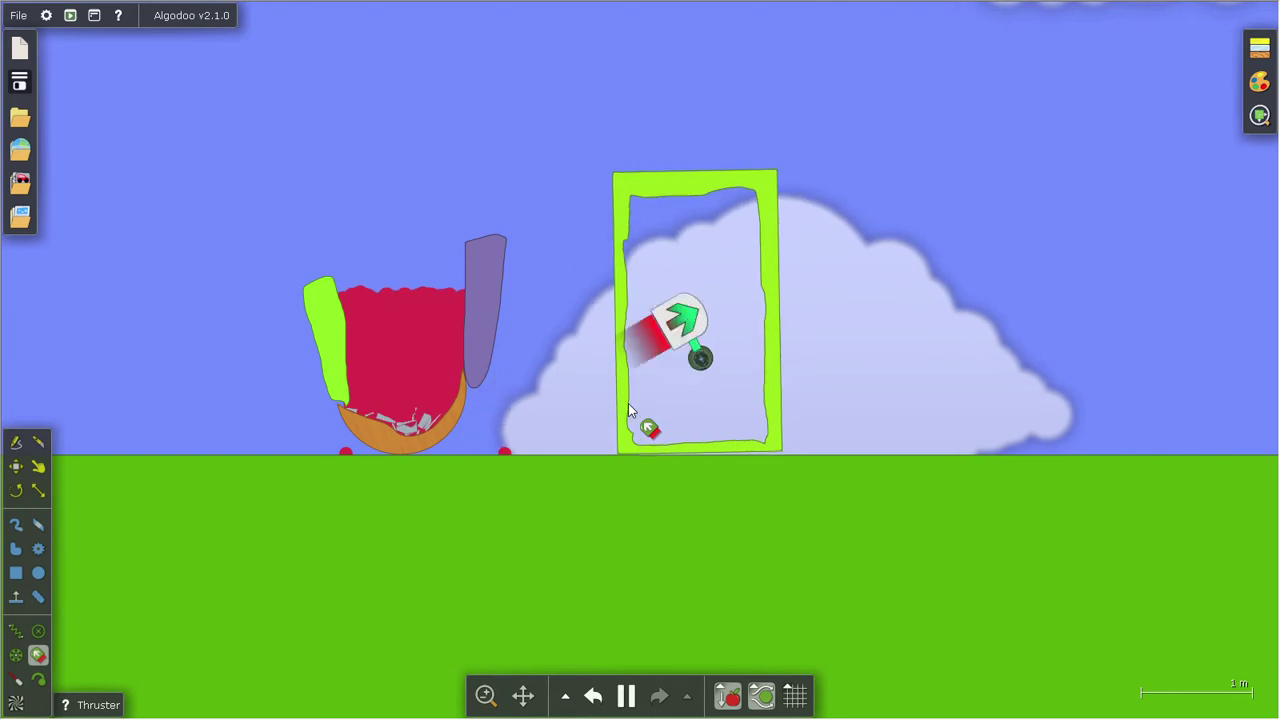
{"action": "left_click", "coordinate": [626, 696]}
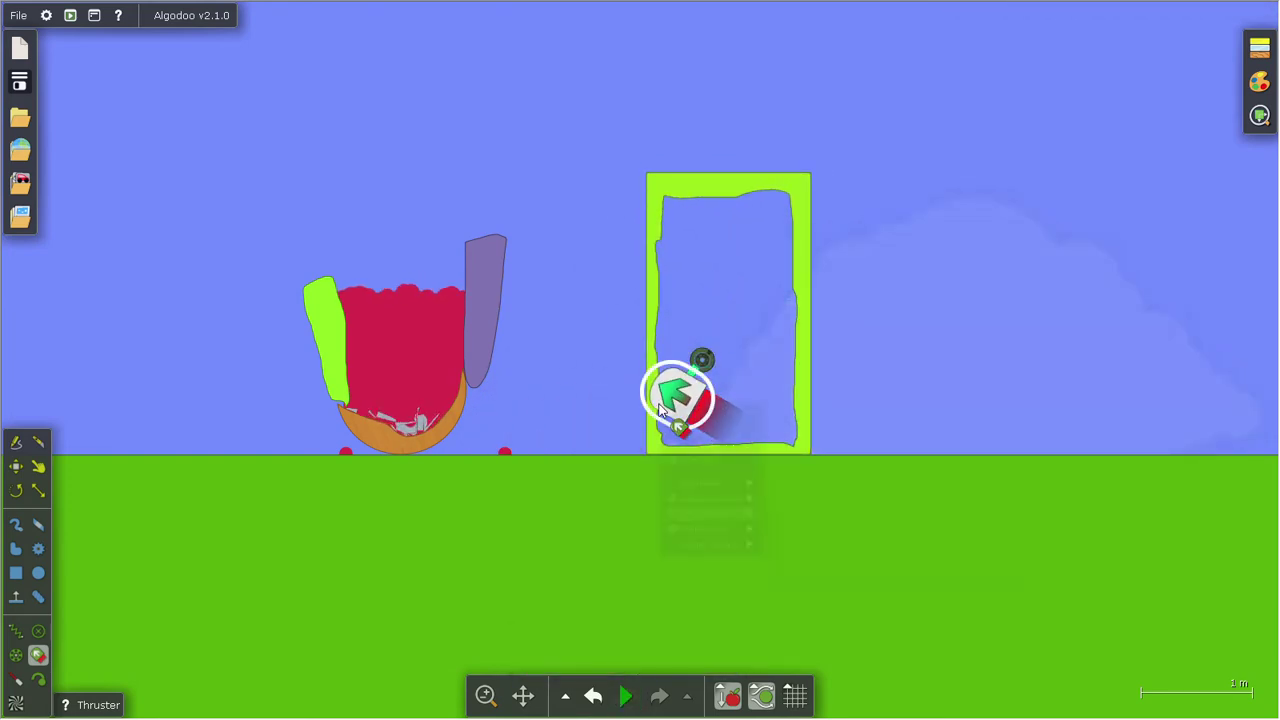
{"action": "right_click", "coordinate": [659, 410]}
Erase the thruster, tilt the green frame down-left, glue it to the background, and run
{"action": "left_click", "coordinate": [719, 431]}
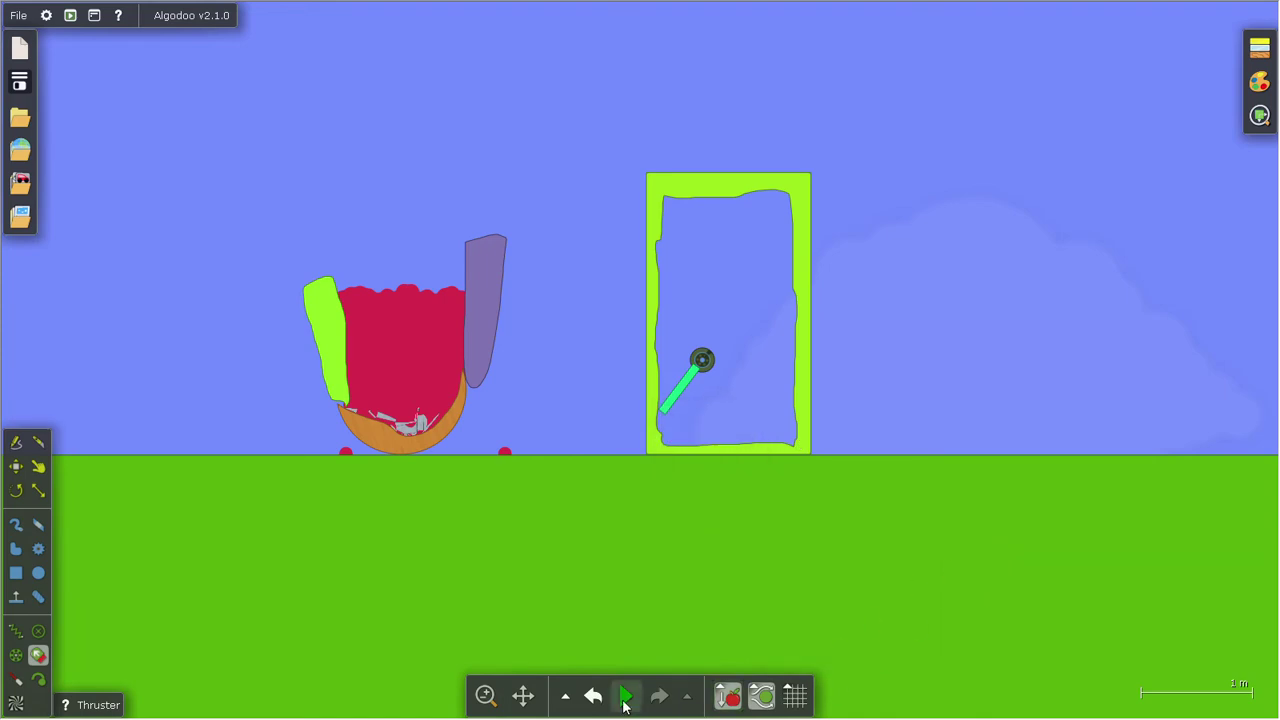
{"action": "right_click", "coordinate": [800, 212]}
{"action": "left_click_drag", "start_coordinate": [841, 163], "coordinate": [840, 243]}
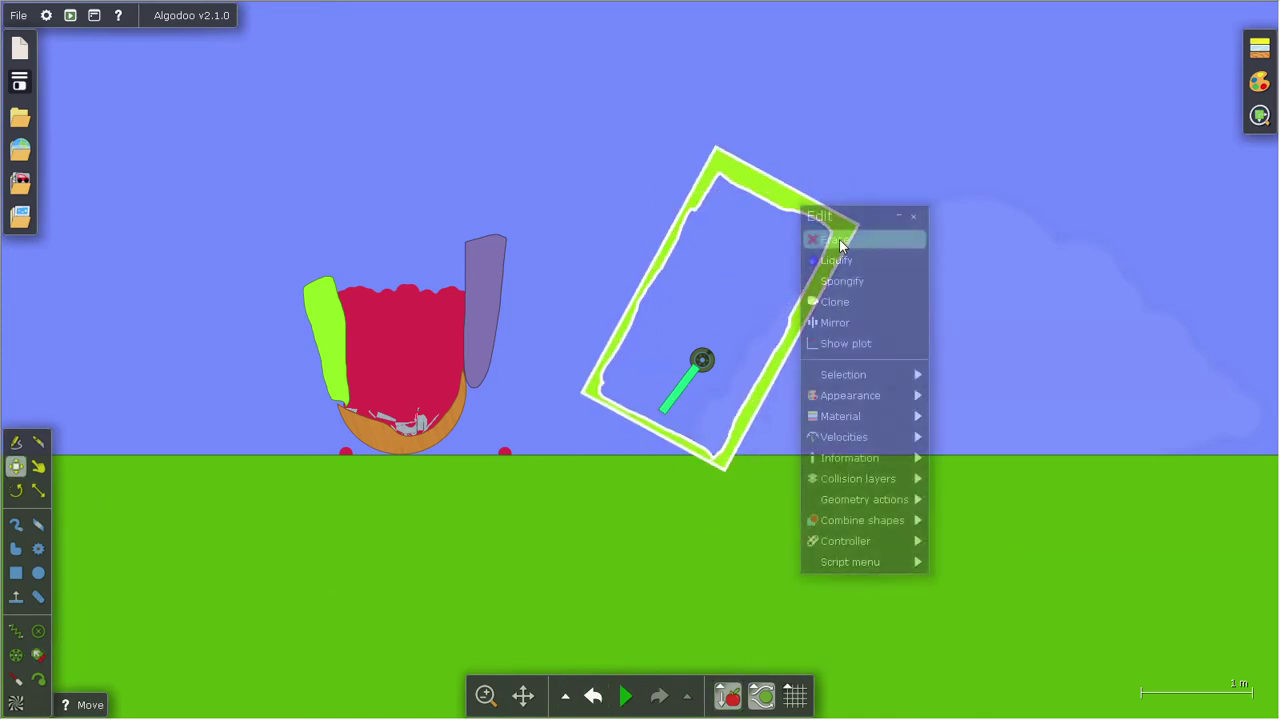
{"action": "left_click_drag", "start_coordinate": [761, 193], "coordinate": [741, 229]}
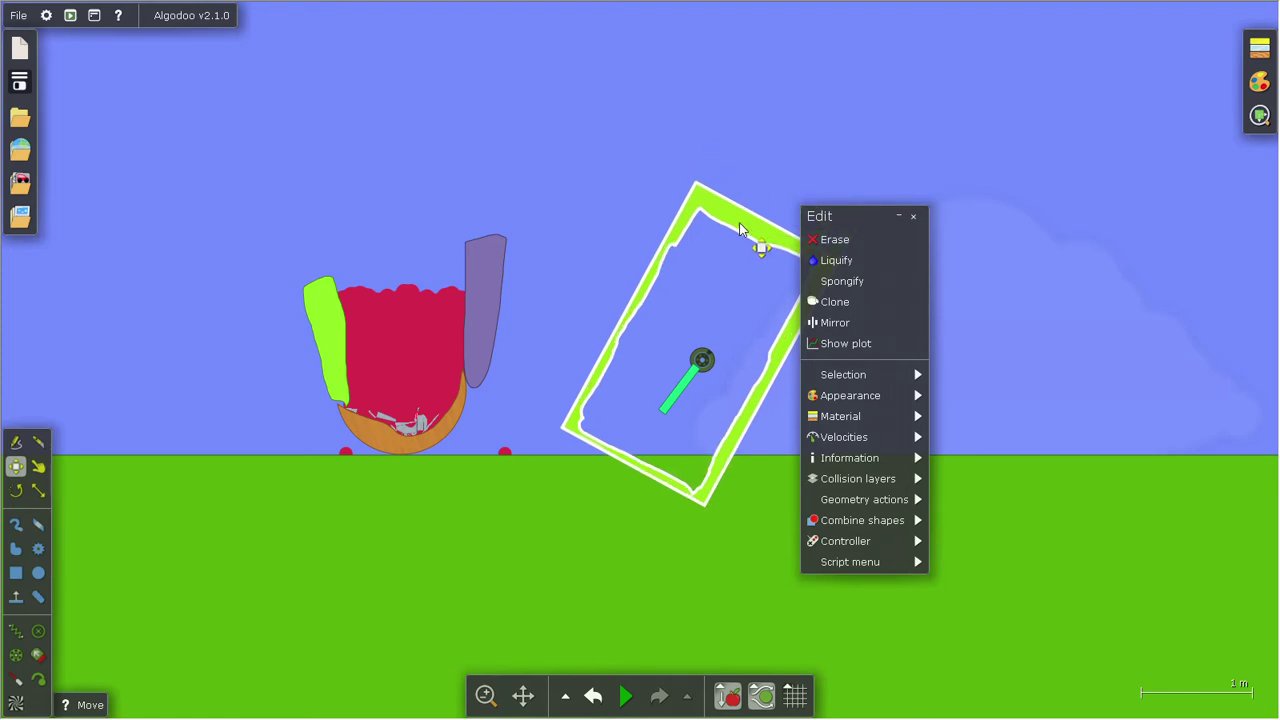
{"action": "mouse_move", "coordinate": [864, 499]}
{"action": "left_click", "coordinate": [963, 540]}
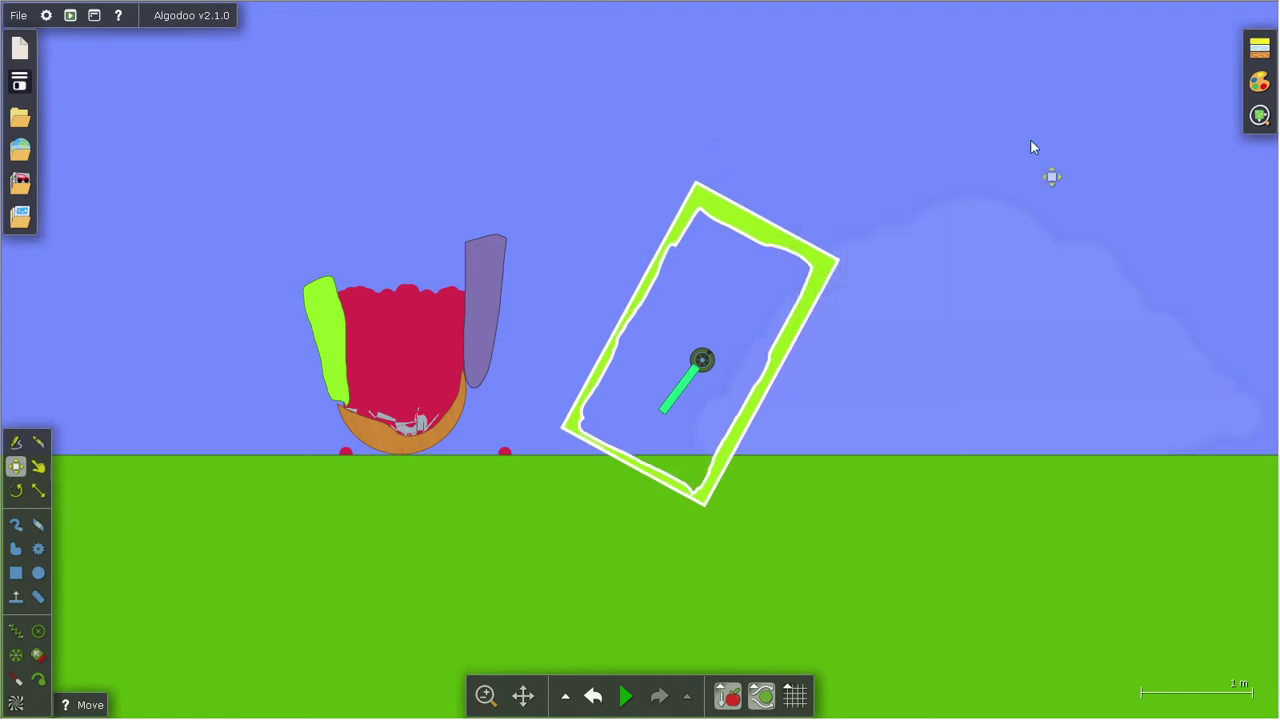
{"action": "left_click", "coordinate": [621, 696]}
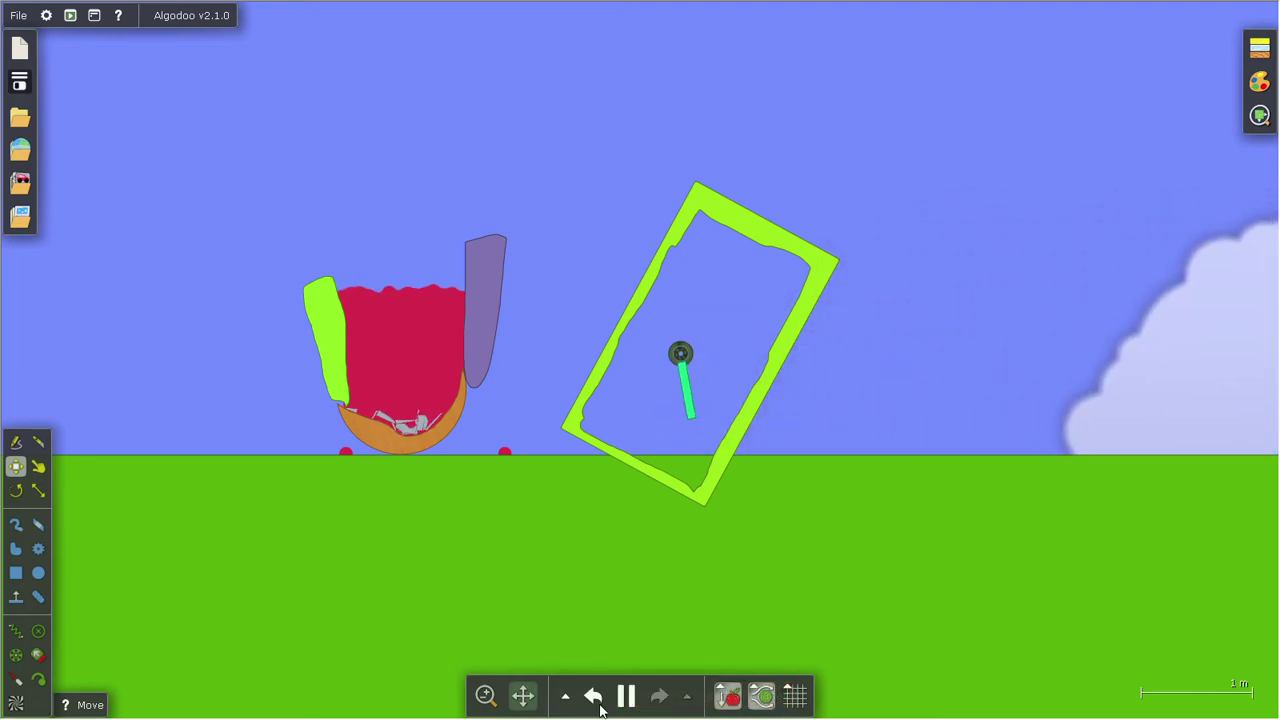
Select the pendulum stick, nudge the green frame left, then erase the frame
{"action": "left_click_drag", "start_coordinate": [719, 296], "coordinate": [660, 421]}
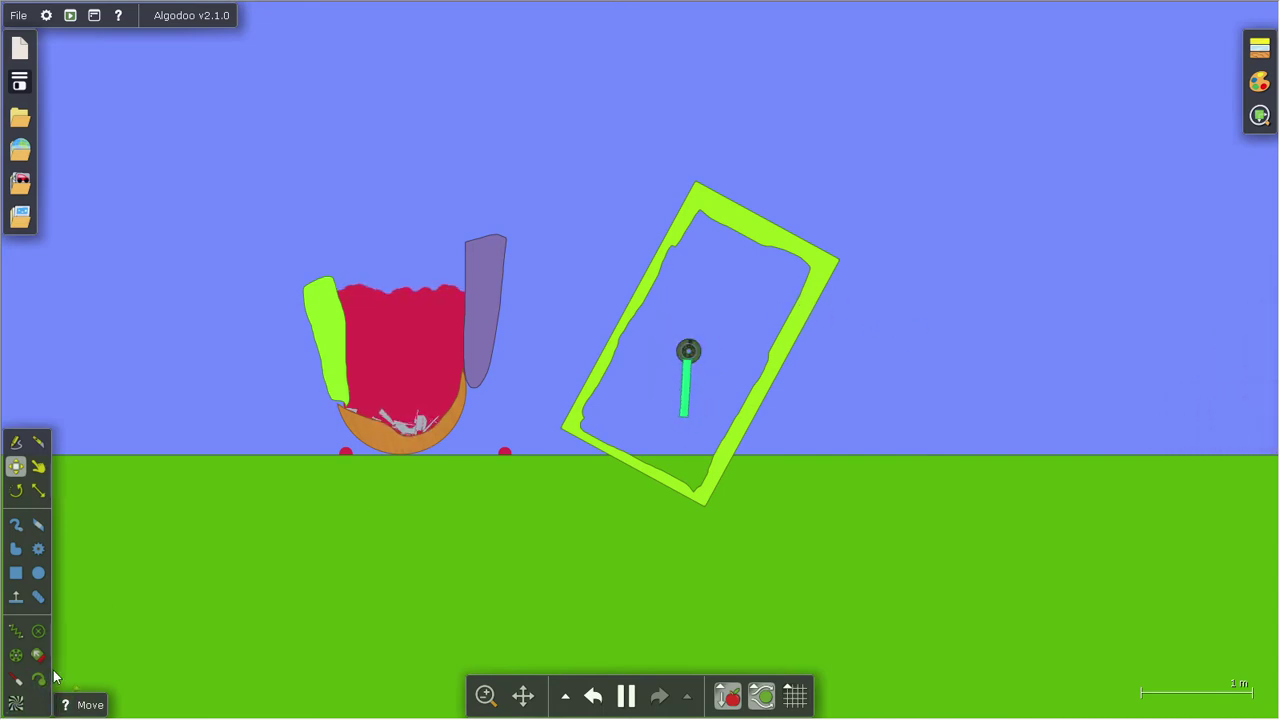
{"action": "left_click_drag", "start_coordinate": [693, 393], "coordinate": [459, 370]}
{"action": "scroll", "coordinate": [645, 373], "scroll_direction": "up", "scroll_amount": 4}
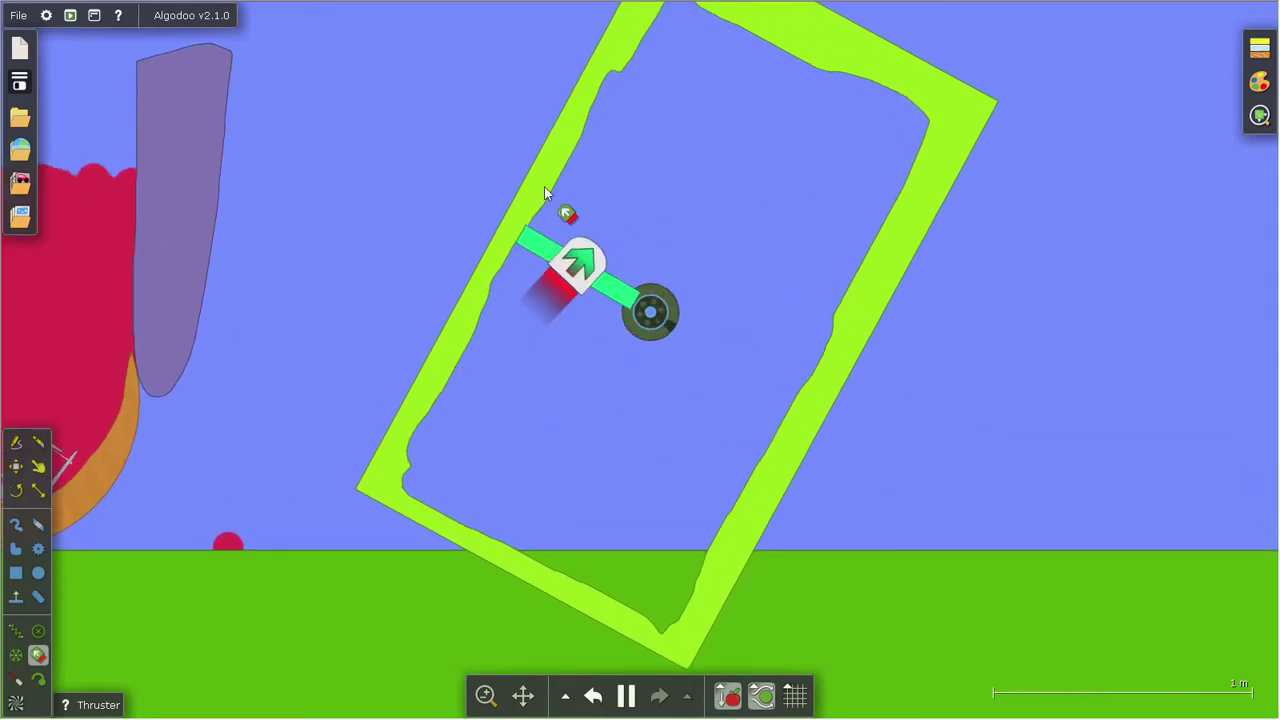
{"action": "left_click_drag", "start_coordinate": [473, 319], "coordinate": [466, 318]}
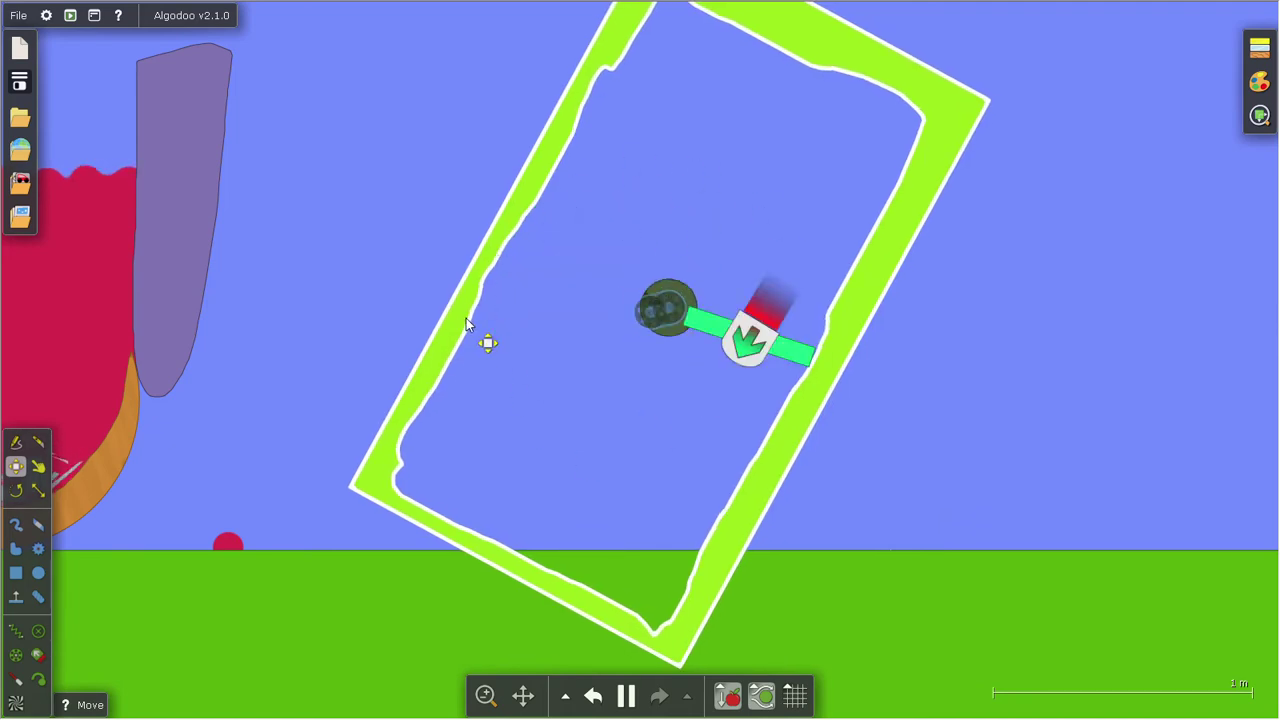
{"action": "right_click", "coordinate": [699, 615]}
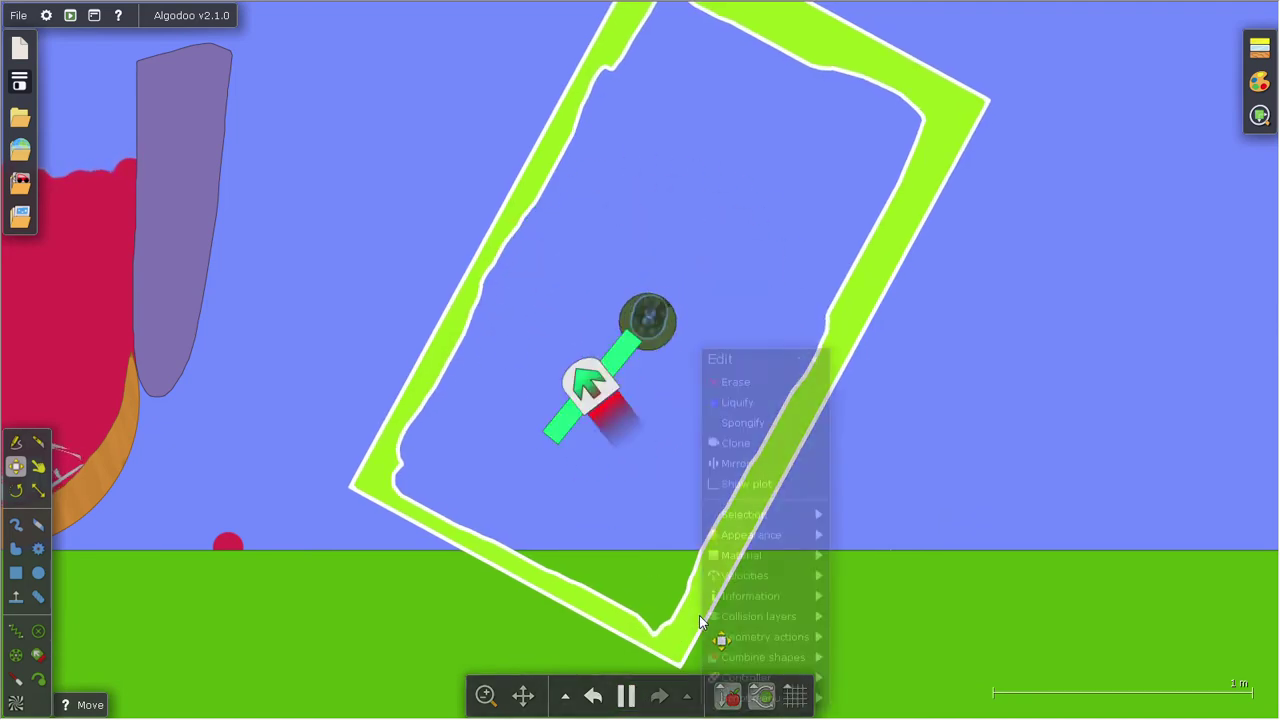
{"action": "left_click", "coordinate": [770, 382]}
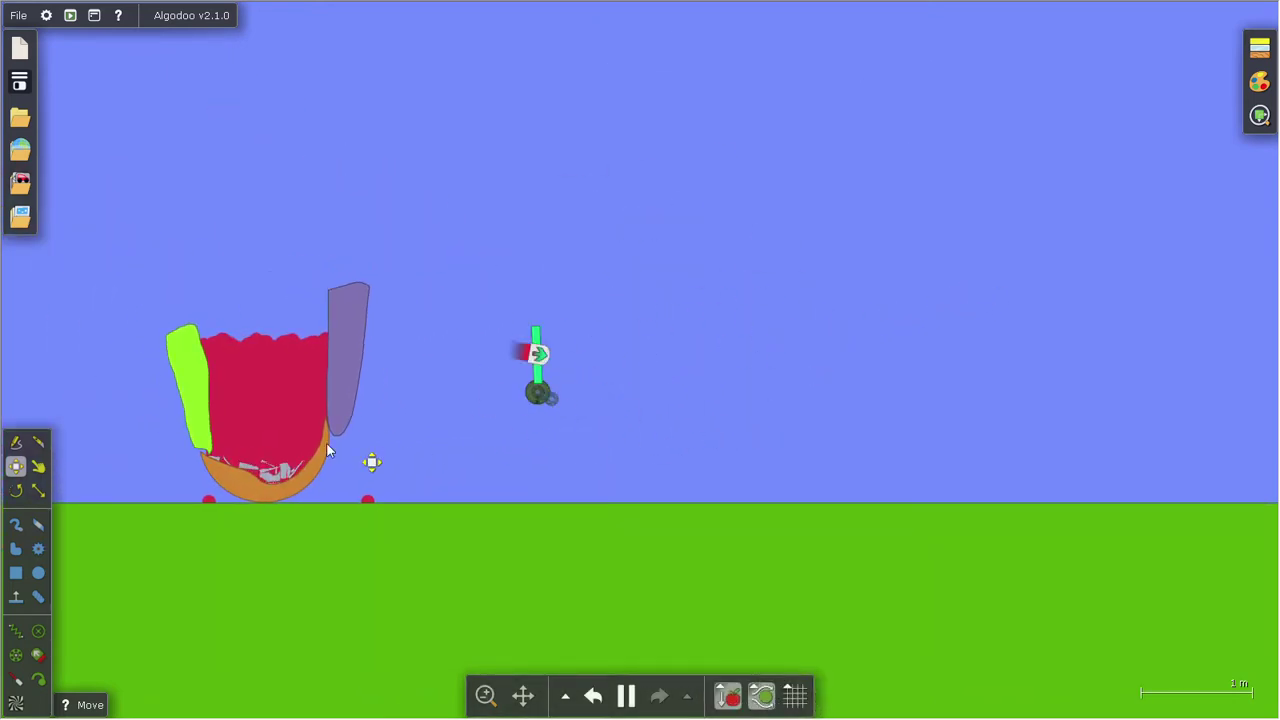
Pause, draw a large green circle at upper right, and knife-cut an inner loop in it
{"action": "left_click", "coordinate": [626, 696]}
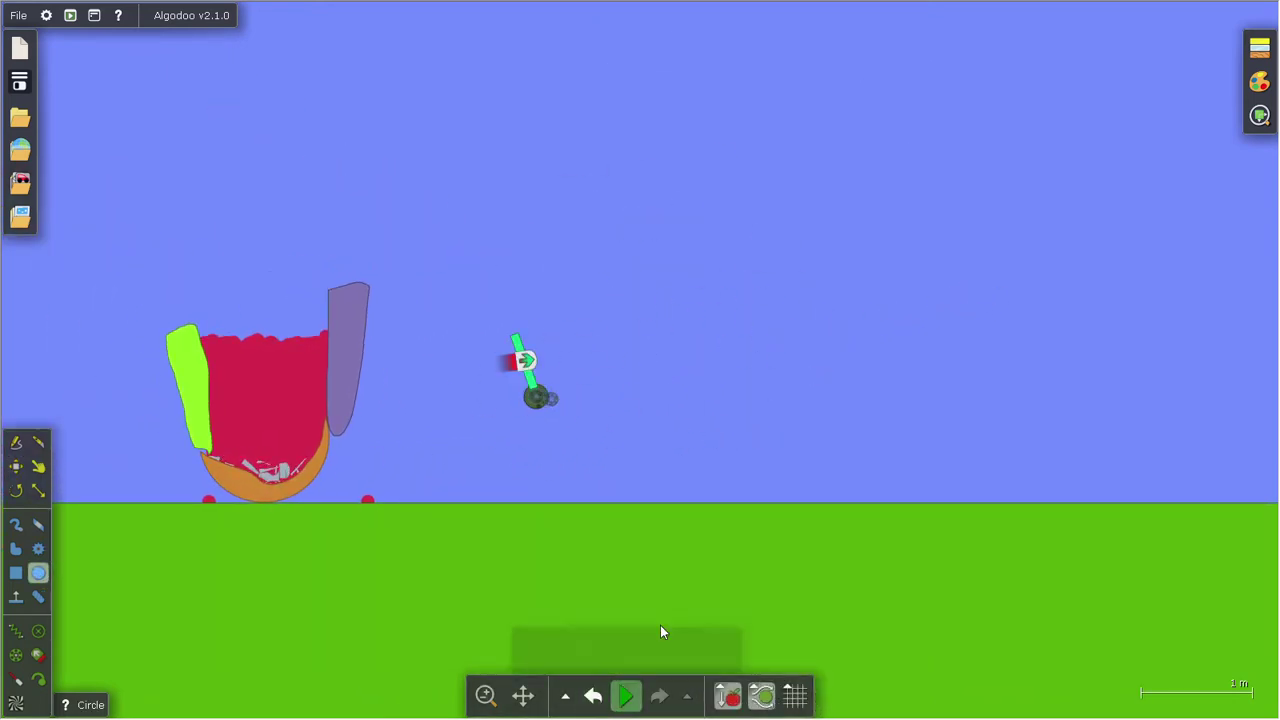
{"action": "mouse_move", "coordinate": [960, 202]}
{"action": "left_mouse_down"}
{"action": "mouse_move", "coordinate": [794, 405]}
{"action": "mouse_move", "coordinate": [828, 316]}
{"action": "left_mouse_up"}
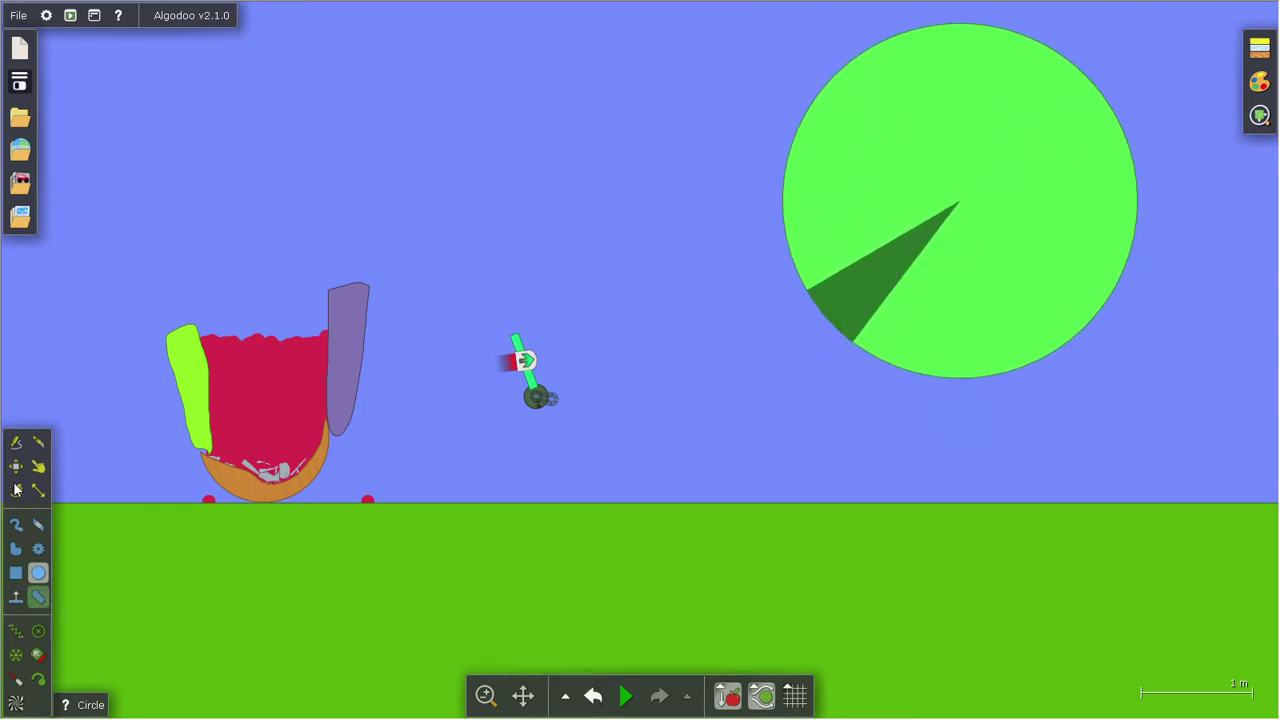
{"action": "left_click", "coordinate": [42, 442]}
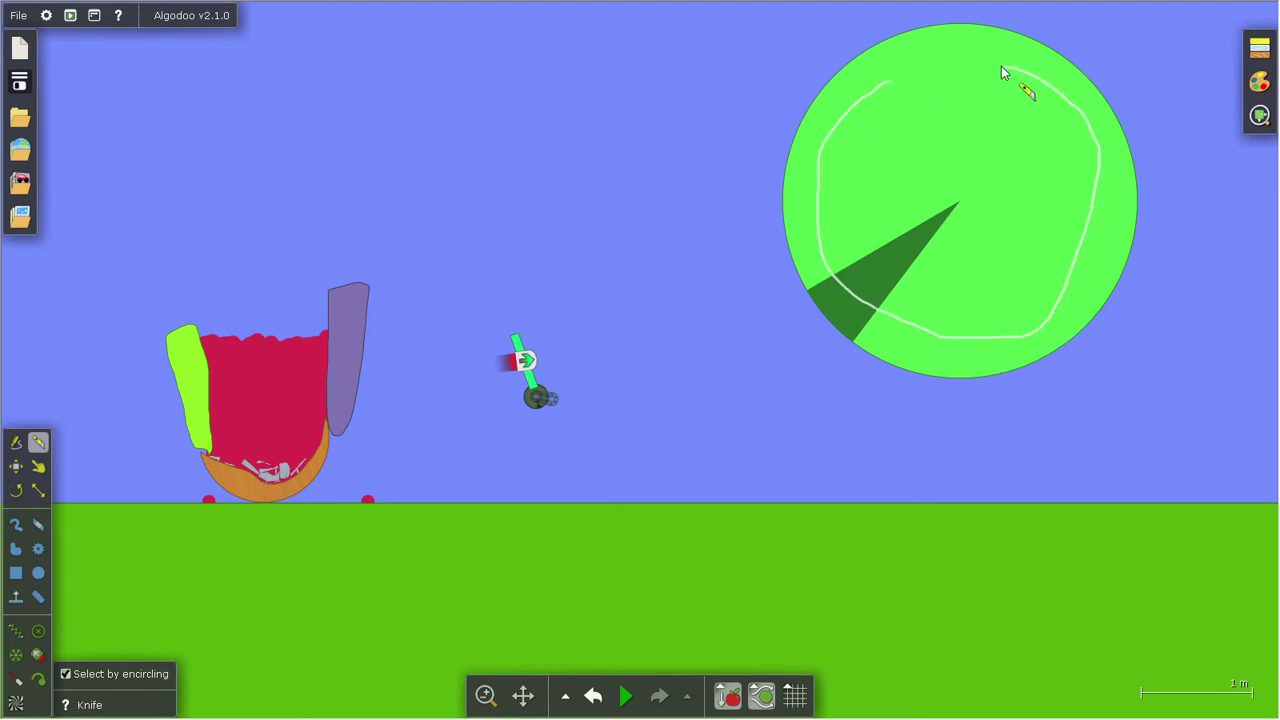
{"action": "left_click_drag", "start_coordinate": [888, 80], "coordinate": [876, 85]}
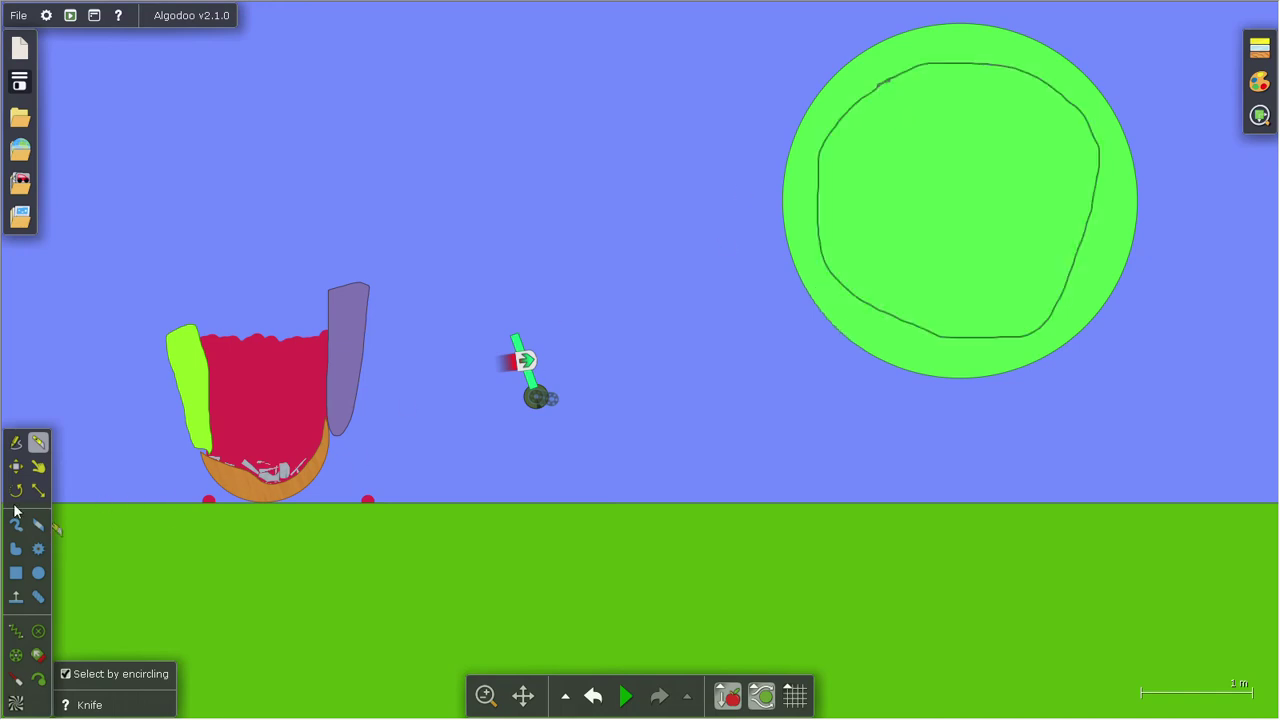
Erase the circle's inner piece and move the resulting ring around the pendulum
{"action": "left_click", "coordinate": [24, 468]}
{"action": "right_click", "coordinate": [1020, 242]}
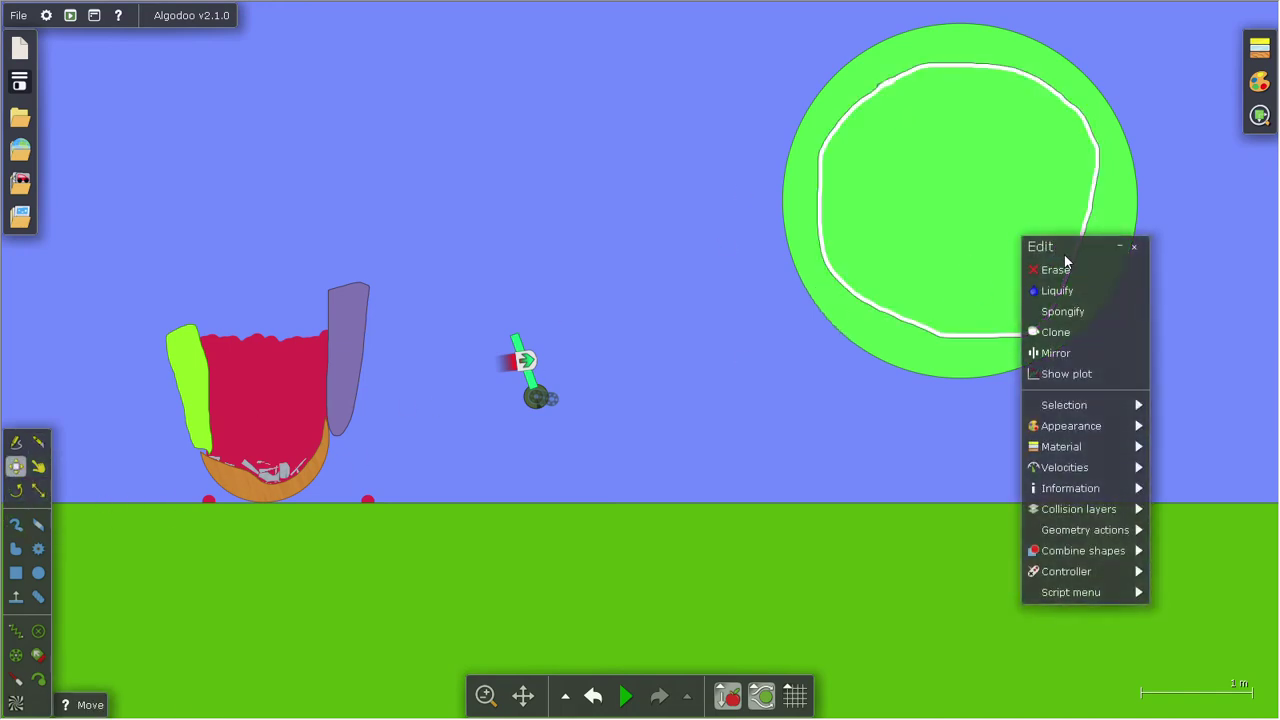
{"action": "left_click", "coordinate": [1045, 266]}
{"action": "mouse_move", "coordinate": [1042, 300]}
{"action": "left_mouse_down"}
{"action": "mouse_move", "coordinate": [908, 363]}
{"action": "mouse_move", "coordinate": [677, 440]}
{"action": "mouse_move", "coordinate": [684, 418]}
{"action": "left_mouse_up"}
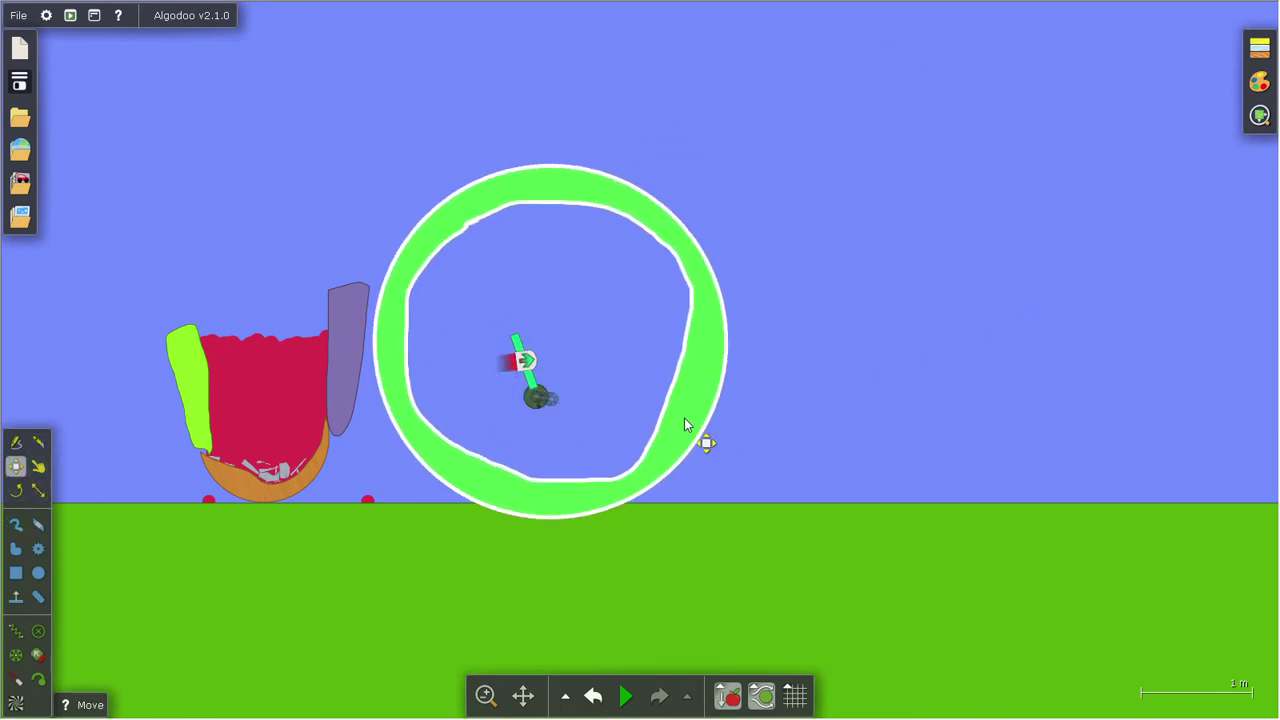
Glue the green ring to the background and shift it slightly left
{"action": "right_click", "coordinate": [700, 432]}
{"action": "mouse_move", "coordinate": [752, 643]}
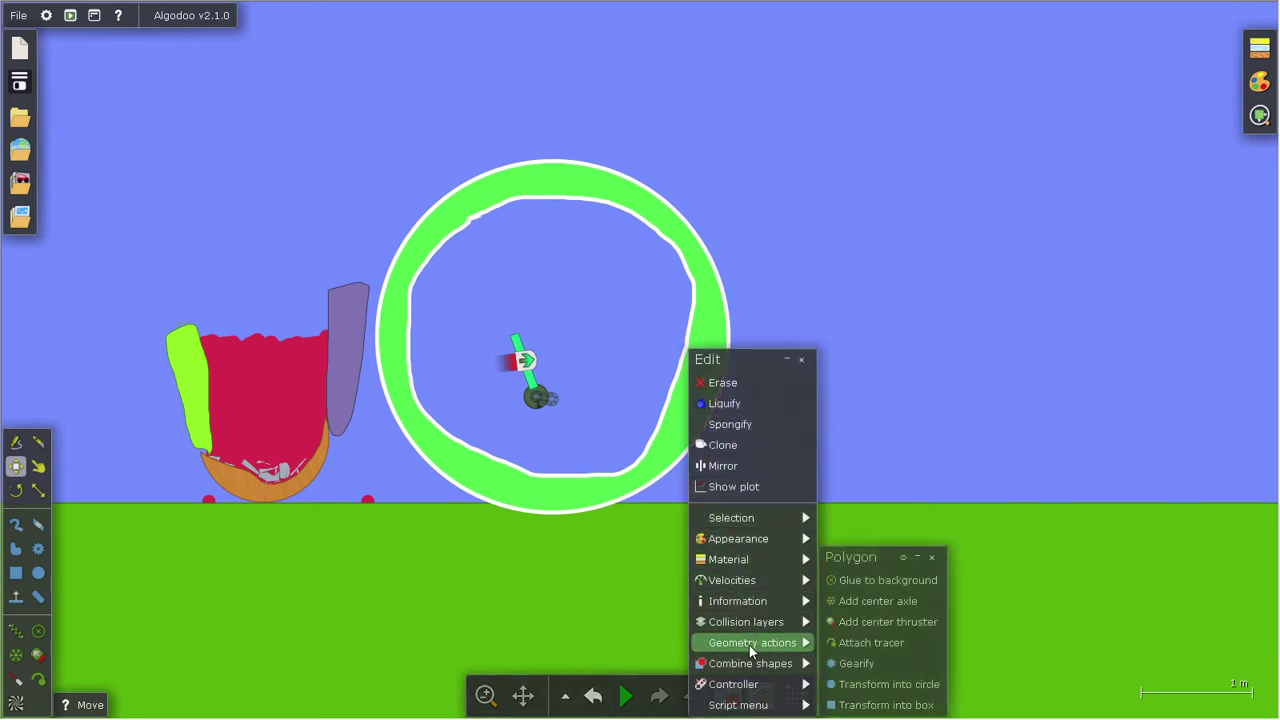
{"action": "left_click", "coordinate": [869, 583]}
{"action": "left_click_drag", "start_coordinate": [673, 414], "coordinate": [657, 420]}
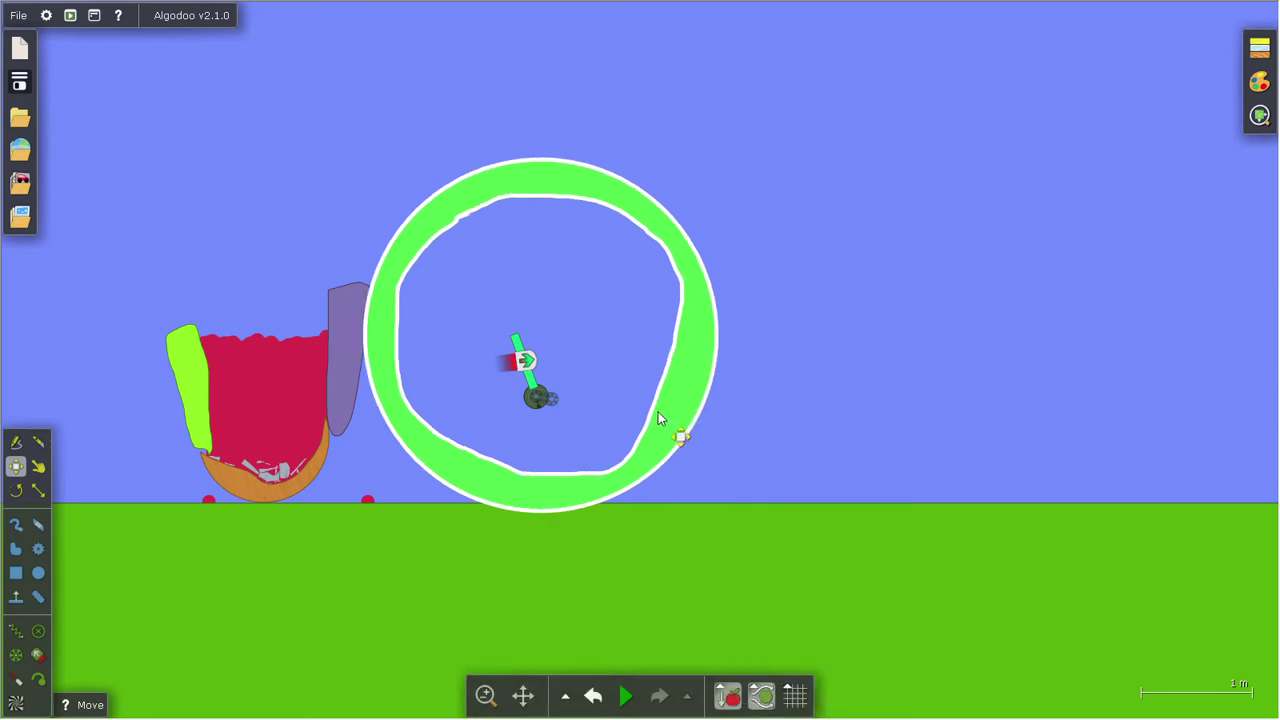
{"action": "left_click", "coordinate": [788, 356]}
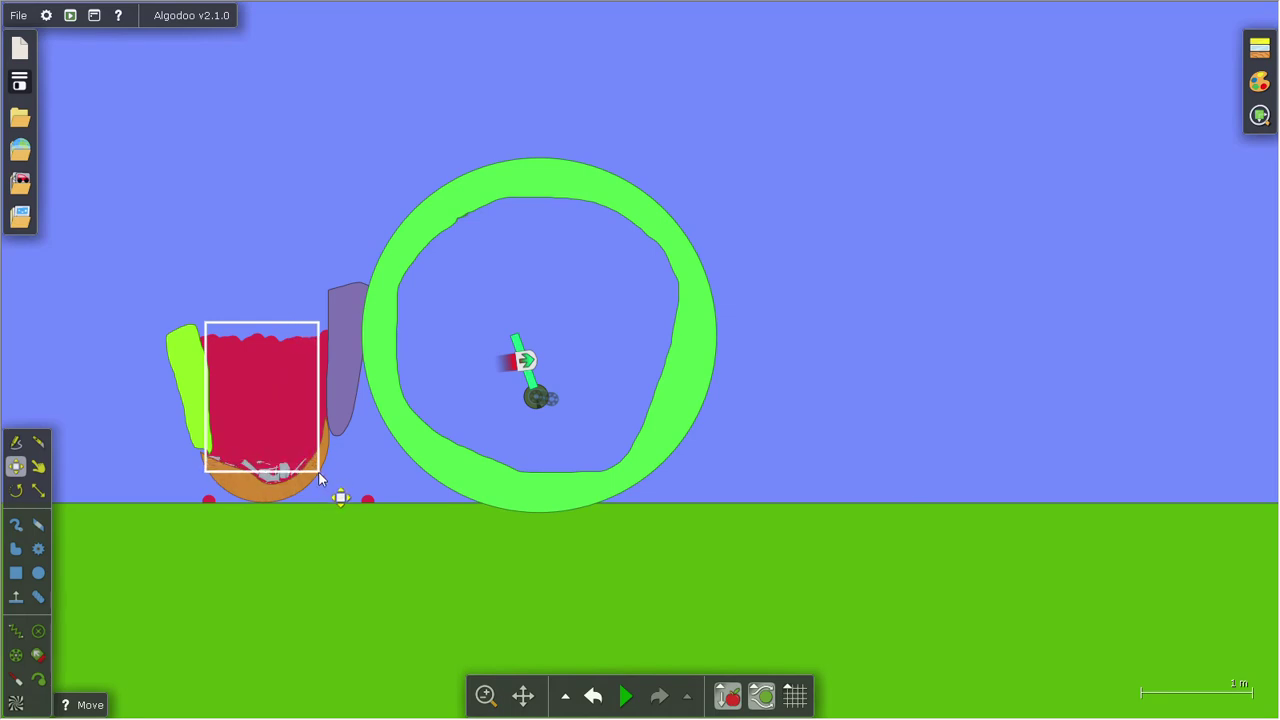
Move the red liquid block into the upper ring, then select items beside the green ramp
{"action": "left_click_drag", "start_coordinate": [272, 422], "coordinate": [562, 290]}
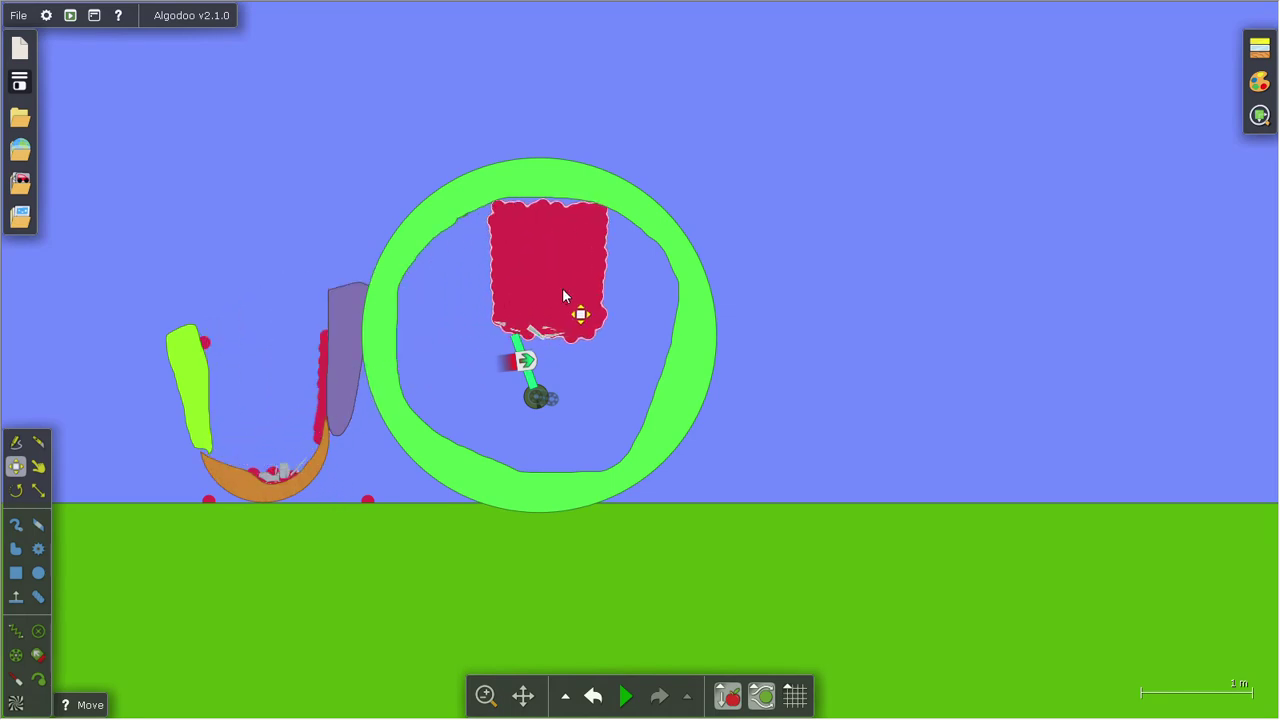
{"action": "mouse_move", "coordinate": [563, 297]}
{"action": "left_mouse_down"}
{"action": "mouse_move", "coordinate": [557, 308]}
{"action": "mouse_move", "coordinate": [553, 297]}
{"action": "left_mouse_up"}
{"action": "left_click", "coordinate": [308, 285]}
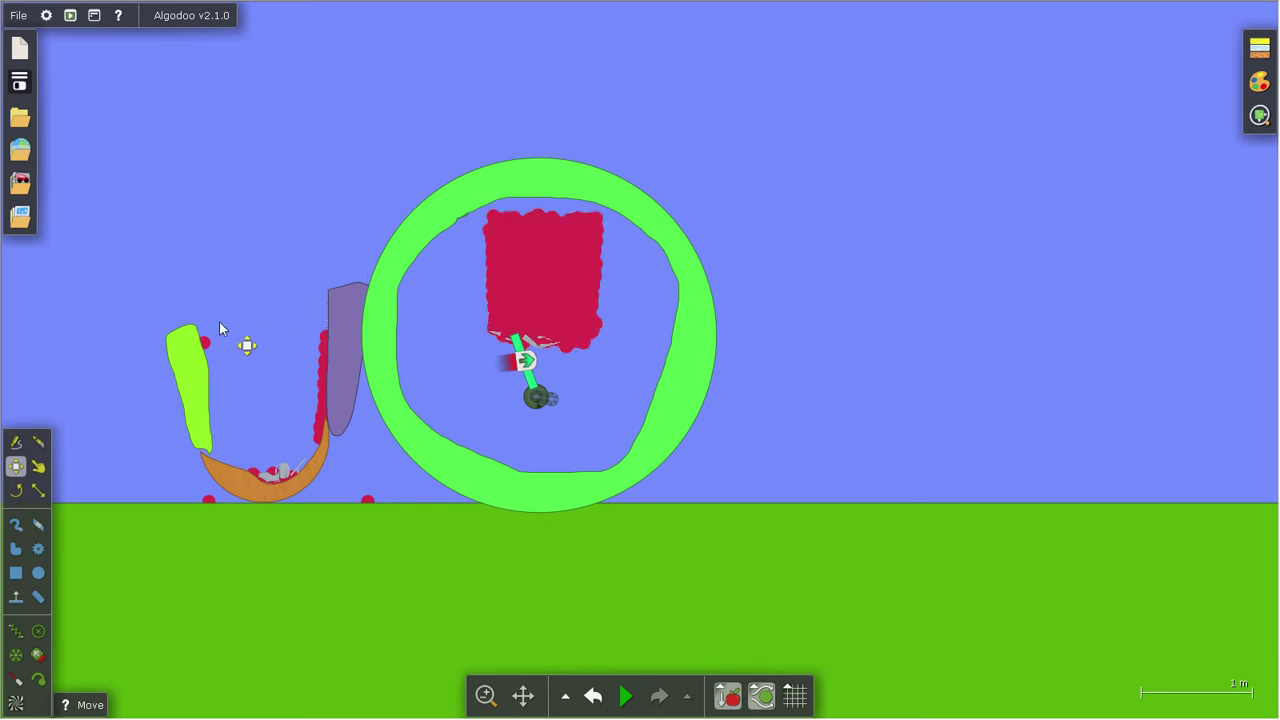
{"action": "left_click_drag", "start_coordinate": [219, 304], "coordinate": [330, 455]}
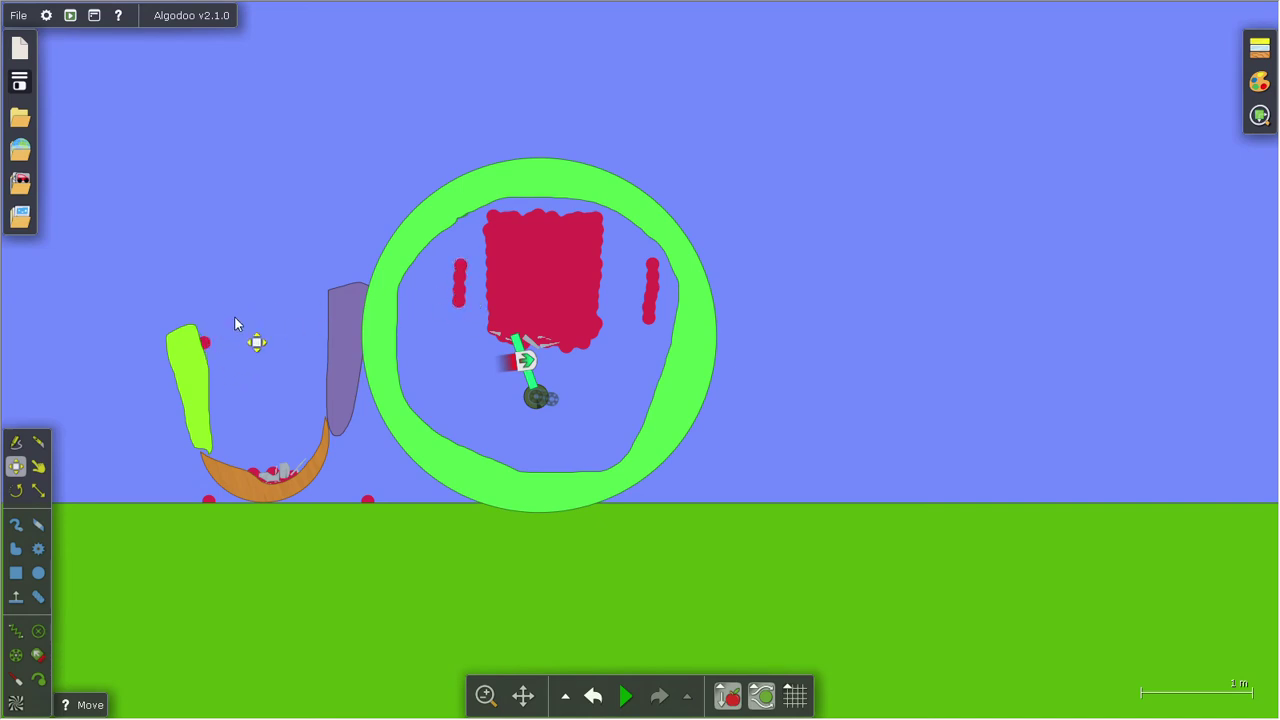
Run the simulation until the red liquid settles into the ring's bottom, then pause it
{"action": "left_click_drag", "start_coordinate": [234, 316], "coordinate": [206, 353]}
{"action": "left_click", "coordinate": [626, 697]}
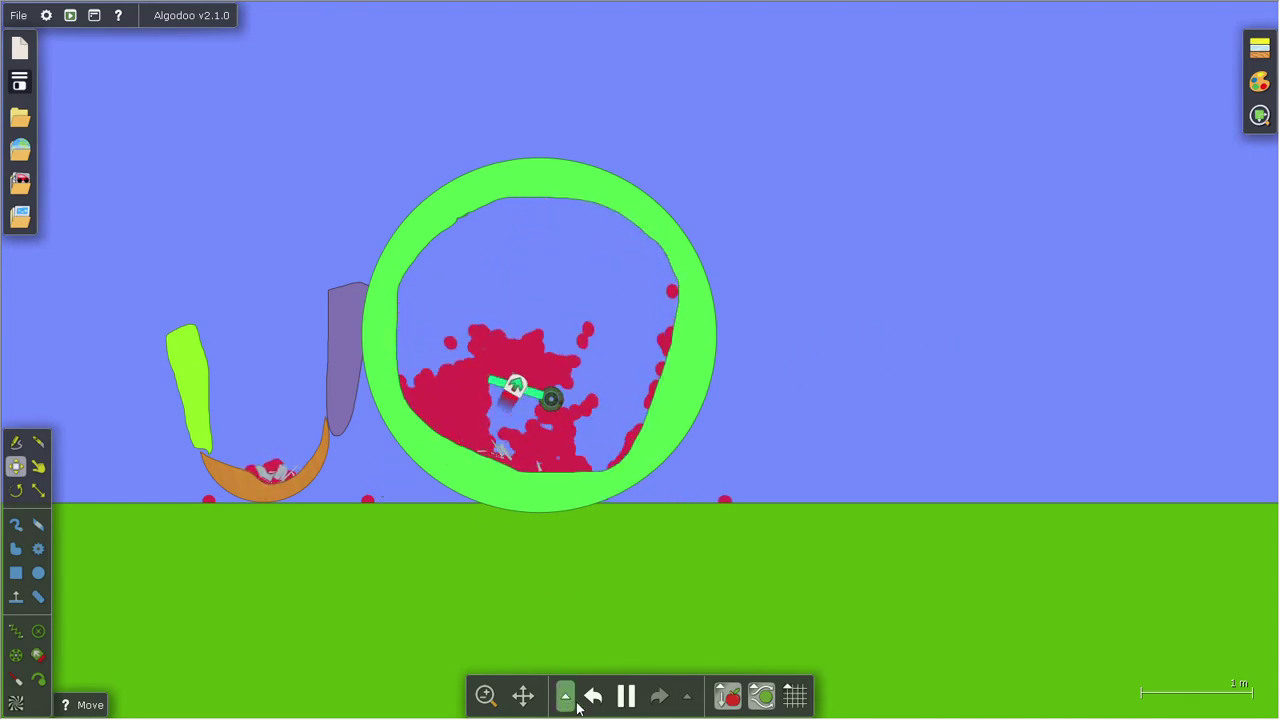
{"action": "left_click", "coordinate": [626, 697]}
{"action": "right_click", "coordinate": [537, 410]}
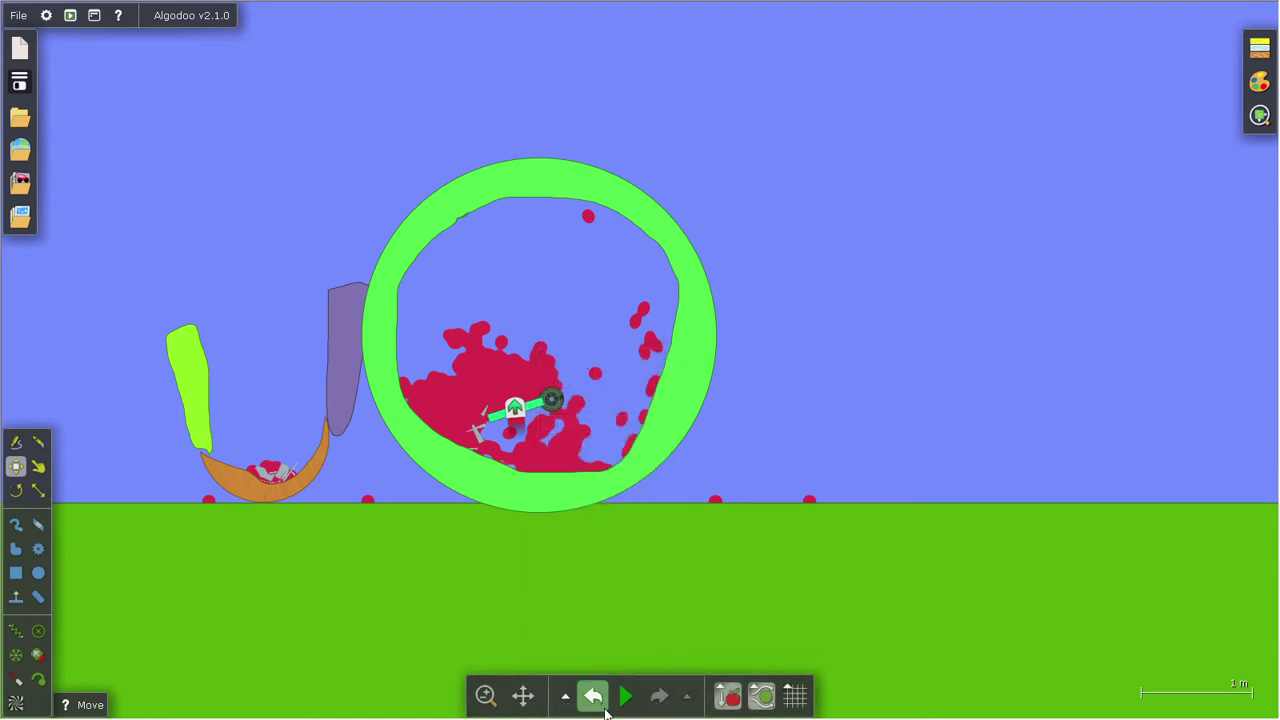
{"action": "left_click", "coordinate": [624, 697]}
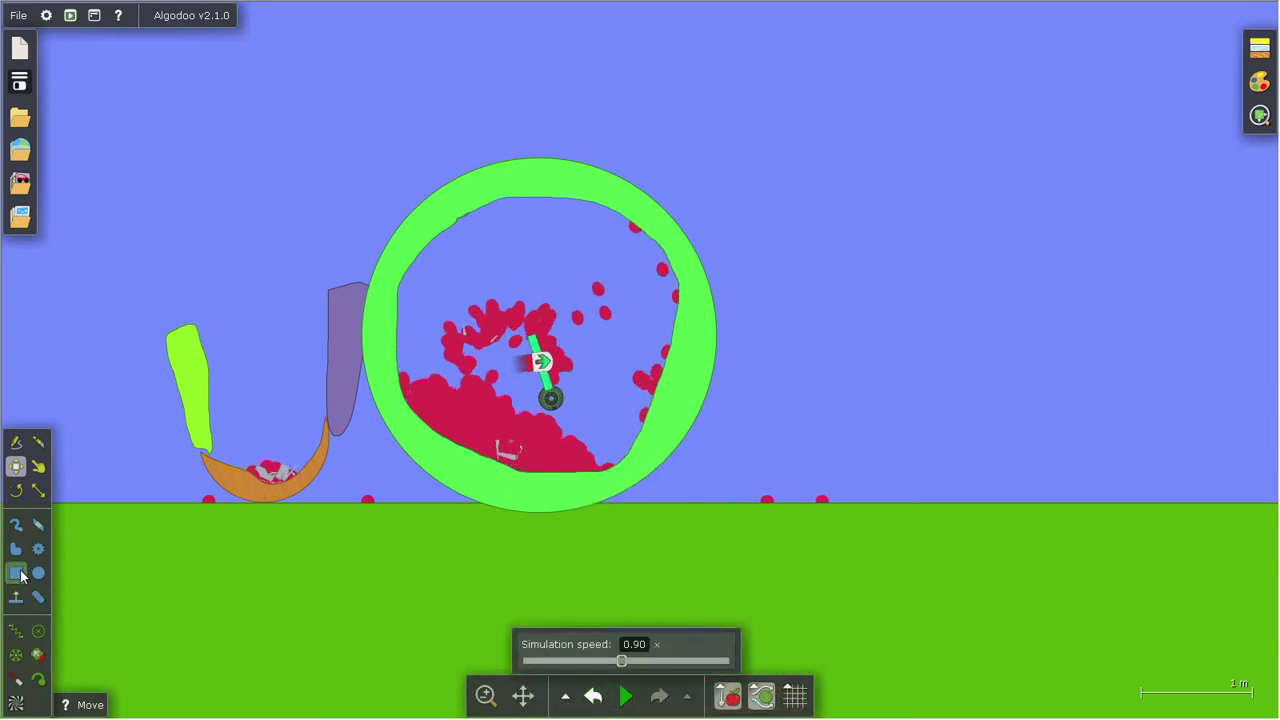
Draw a box, give it a sponge texture, liquify it red, and drop it into the ring
{"action": "left_click", "coordinate": [17, 573]}
{"action": "left_click_drag", "start_coordinate": [789, 292], "coordinate": [789, 290]}
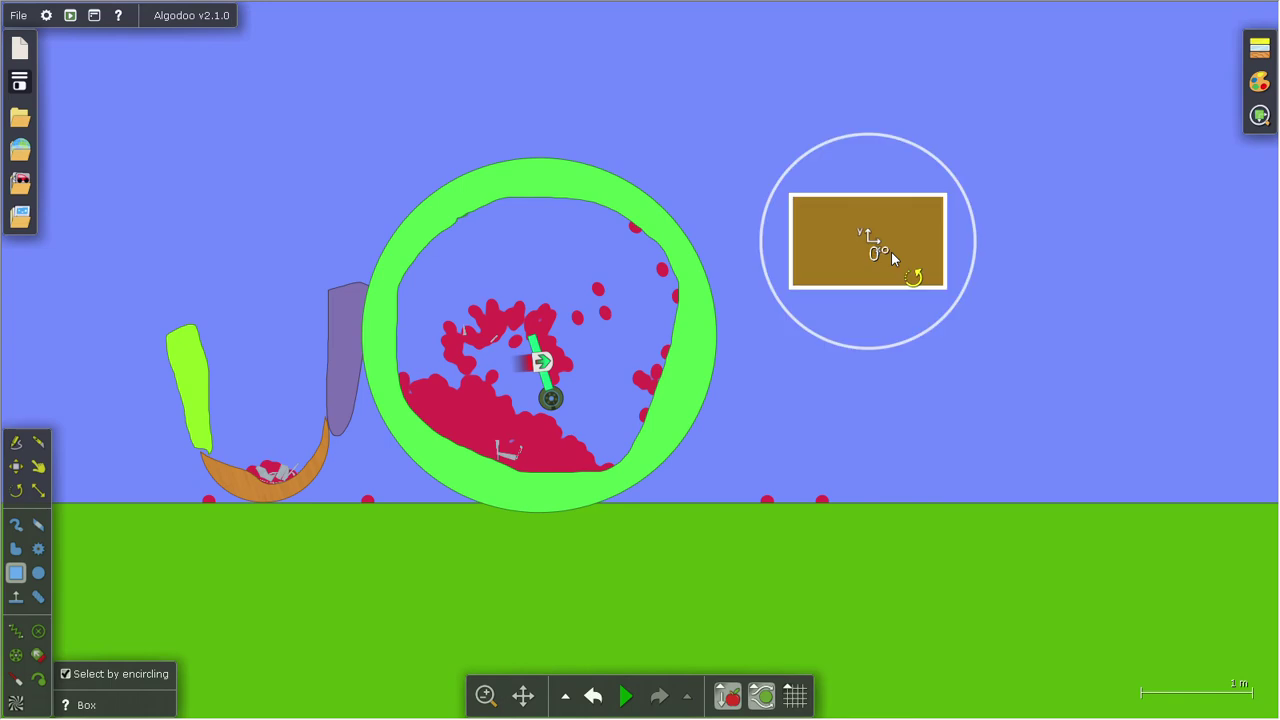
{"action": "right_click", "coordinate": [891, 251]}
{"action": "left_click", "coordinate": [952, 334]}
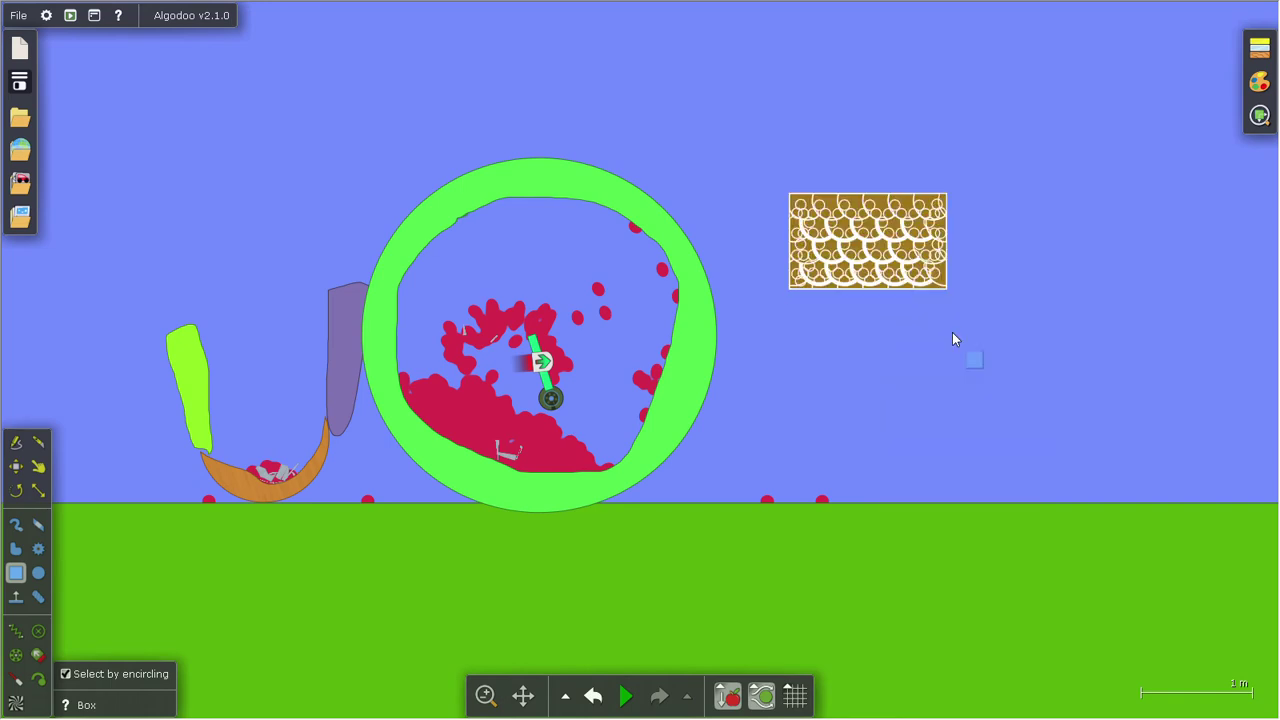
{"action": "right_click", "coordinate": [889, 249]}
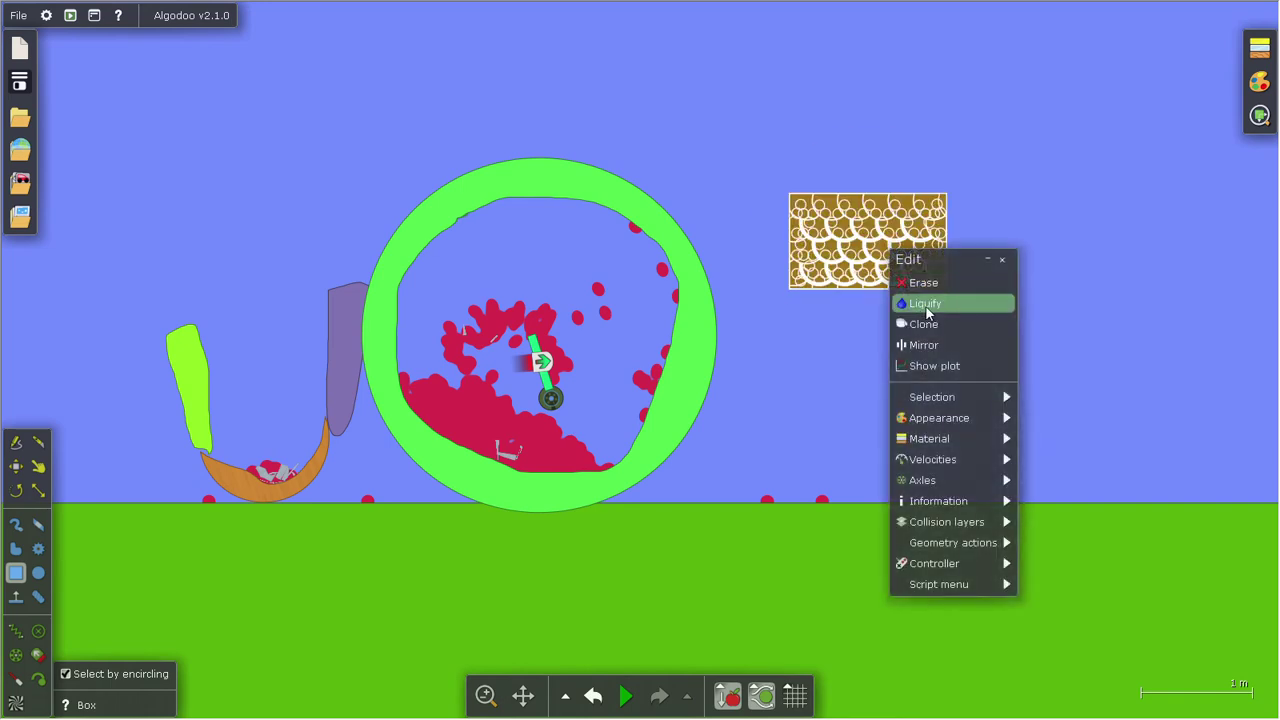
{"action": "left_click", "coordinate": [925, 304]}
{"action": "left_click", "coordinate": [15, 467]}
{"action": "left_click_drag", "start_coordinate": [842, 220], "coordinate": [514, 240]}
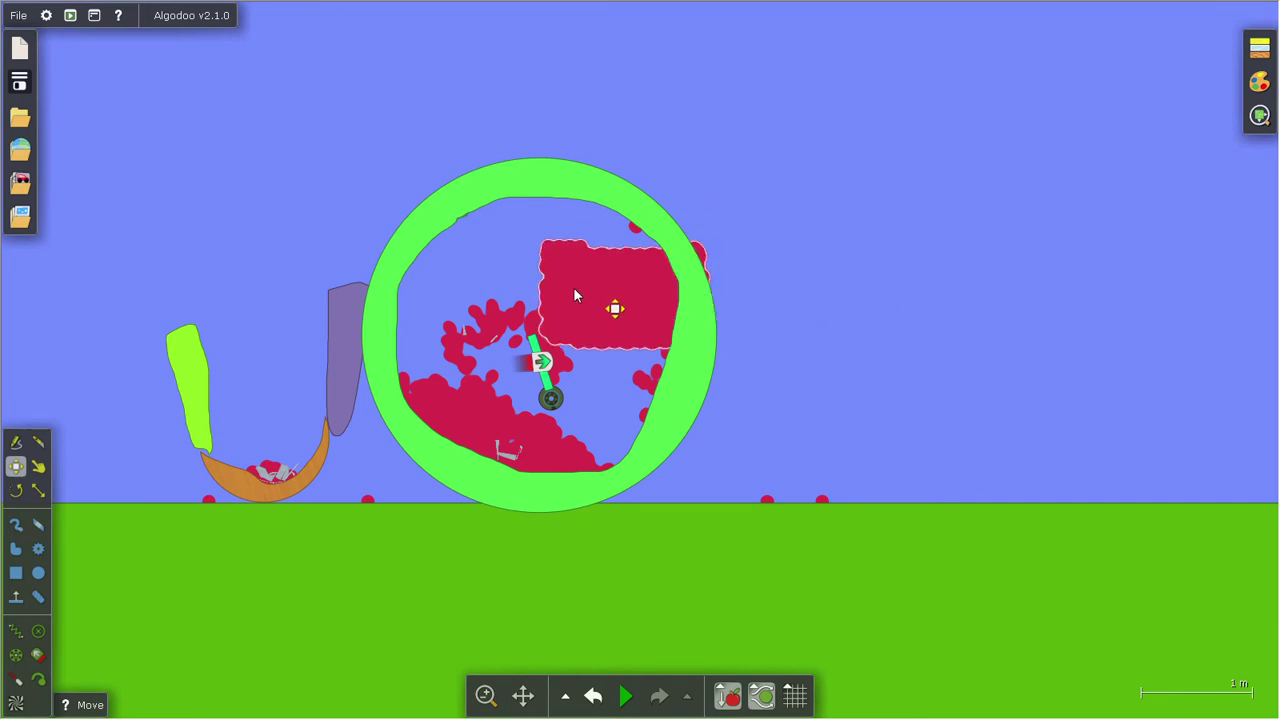
{"action": "left_click", "coordinate": [628, 697]}
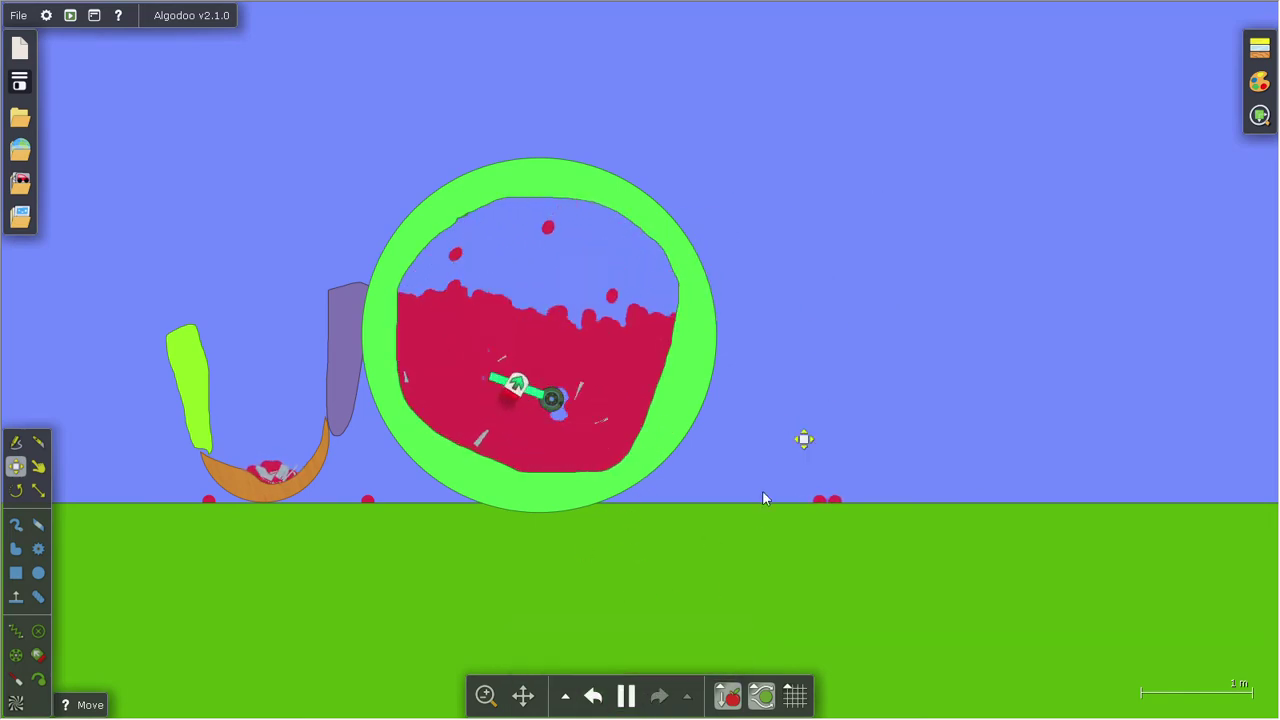
{"action": "left_click", "coordinate": [626, 697]}
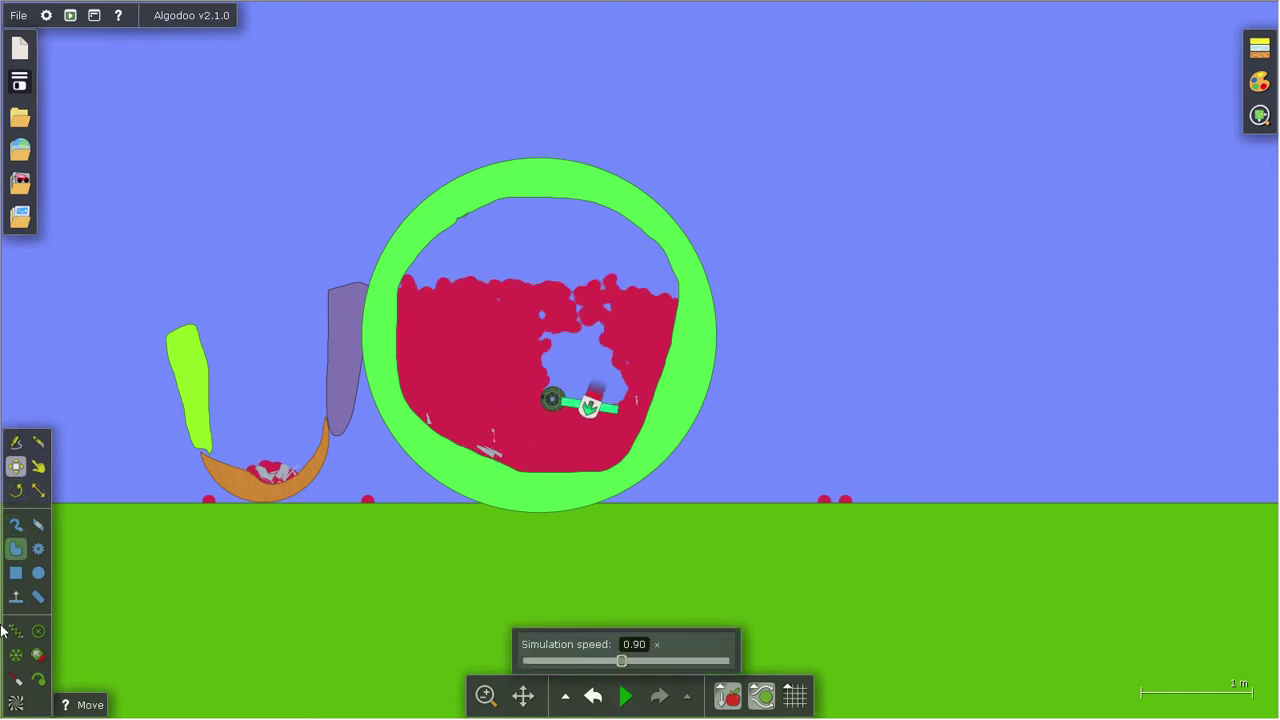
Draw a second long box, turn it into red sponge liquid, and move it into the ring
{"action": "left_click", "coordinate": [15, 574]}
{"action": "left_click_drag", "start_coordinate": [922, 243], "coordinate": [923, 244]}
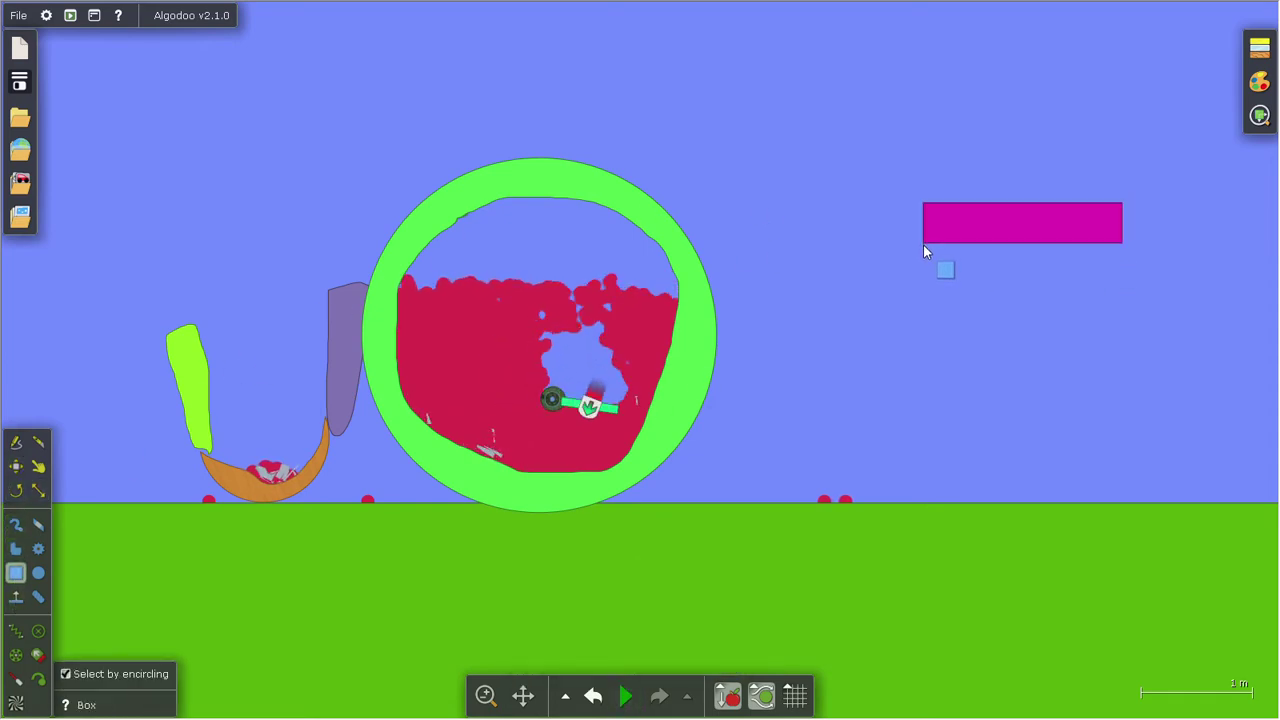
{"action": "left_click", "coordinate": [1050, 316]}
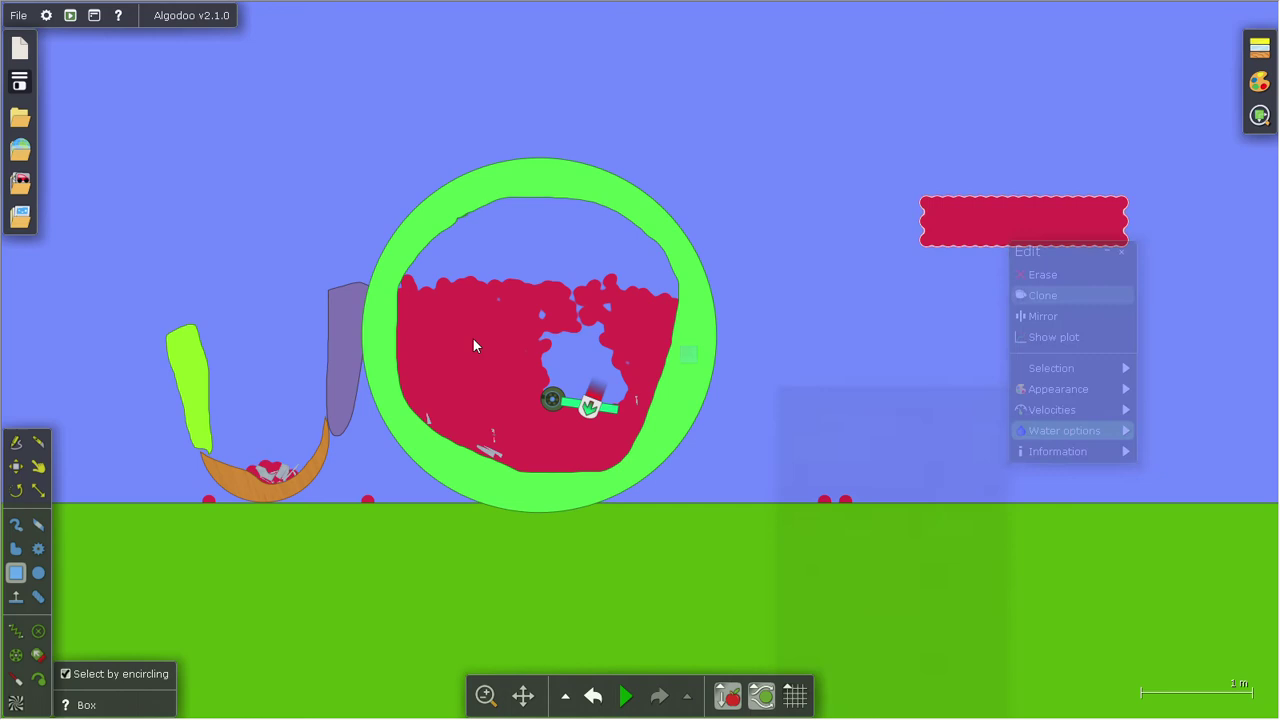
{"action": "left_click", "coordinate": [16, 466]}
{"action": "left_click_drag", "start_coordinate": [978, 232], "coordinate": [511, 253]}
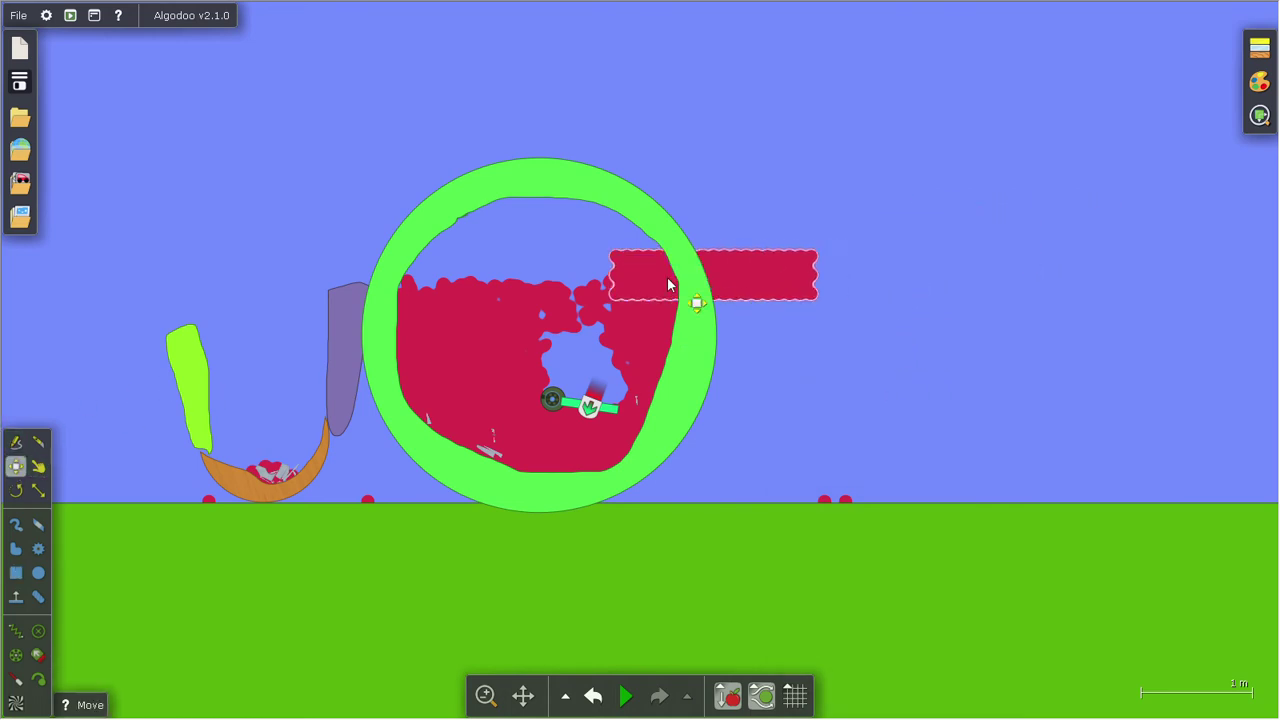
{"action": "left_click", "coordinate": [625, 696]}
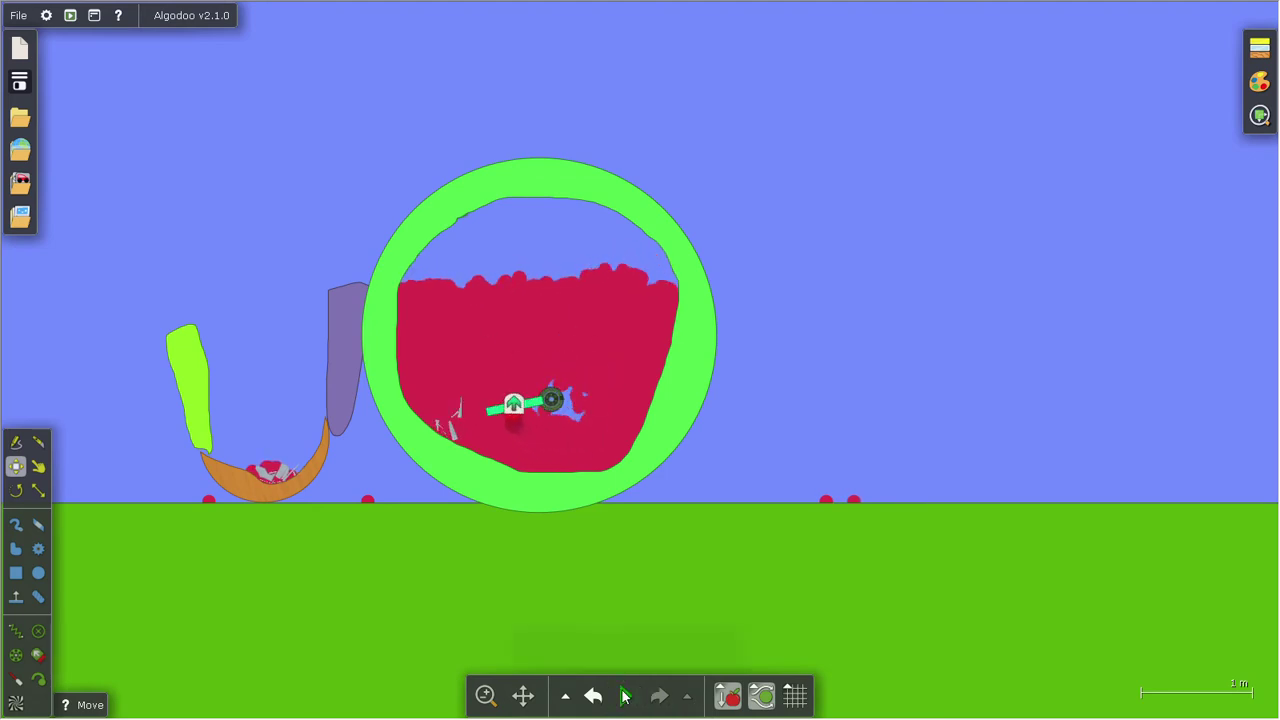
Pause and drag the red liquid out of the ring to the upper right
{"action": "left_click", "coordinate": [625, 696]}
{"action": "right_click", "coordinate": [535, 405]}
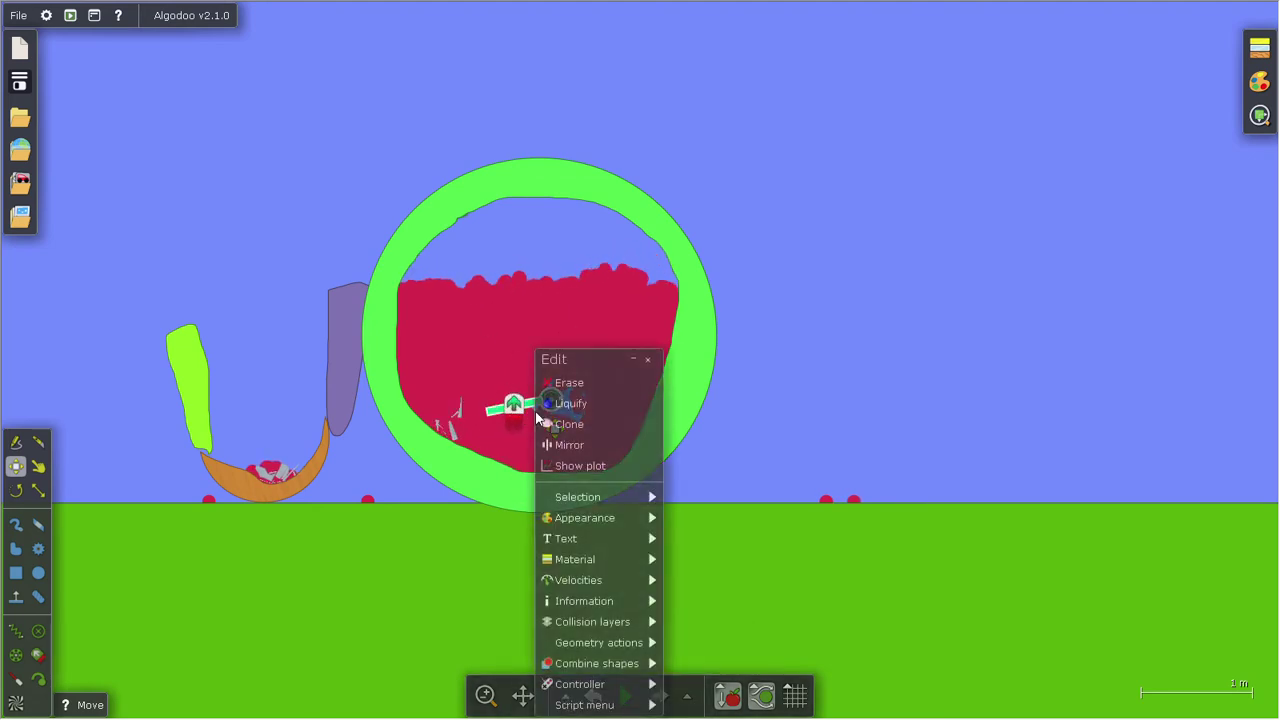
{"action": "left_click", "coordinate": [902, 503]}
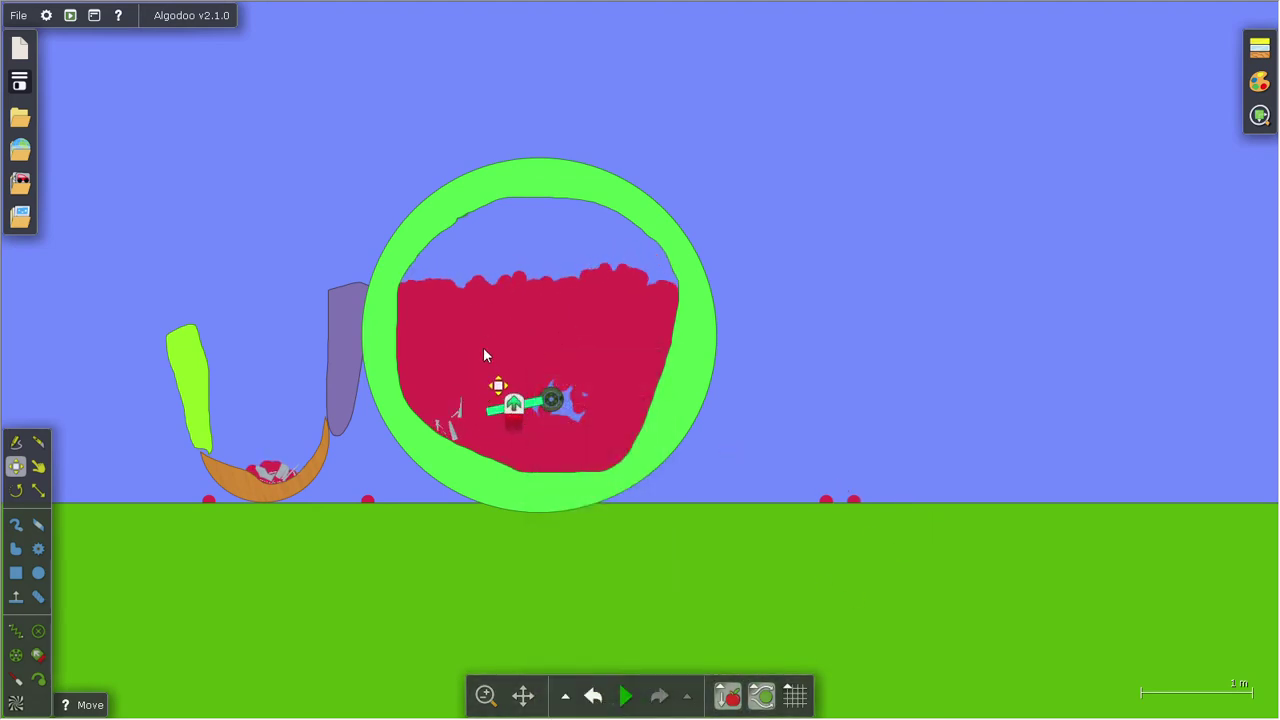
{"action": "left_click_drag", "start_coordinate": [509, 321], "coordinate": [997, 174]}
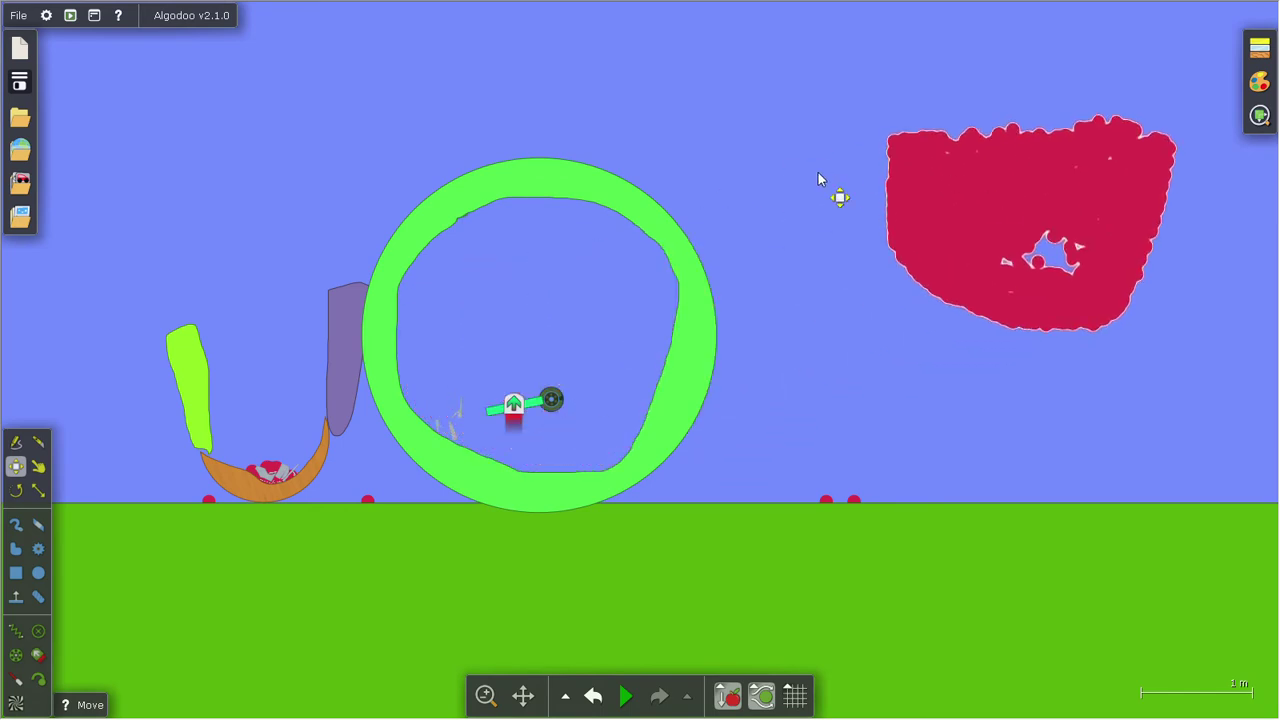
Raise the spinning blade's thruster force
{"action": "right_click", "coordinate": [562, 401]}
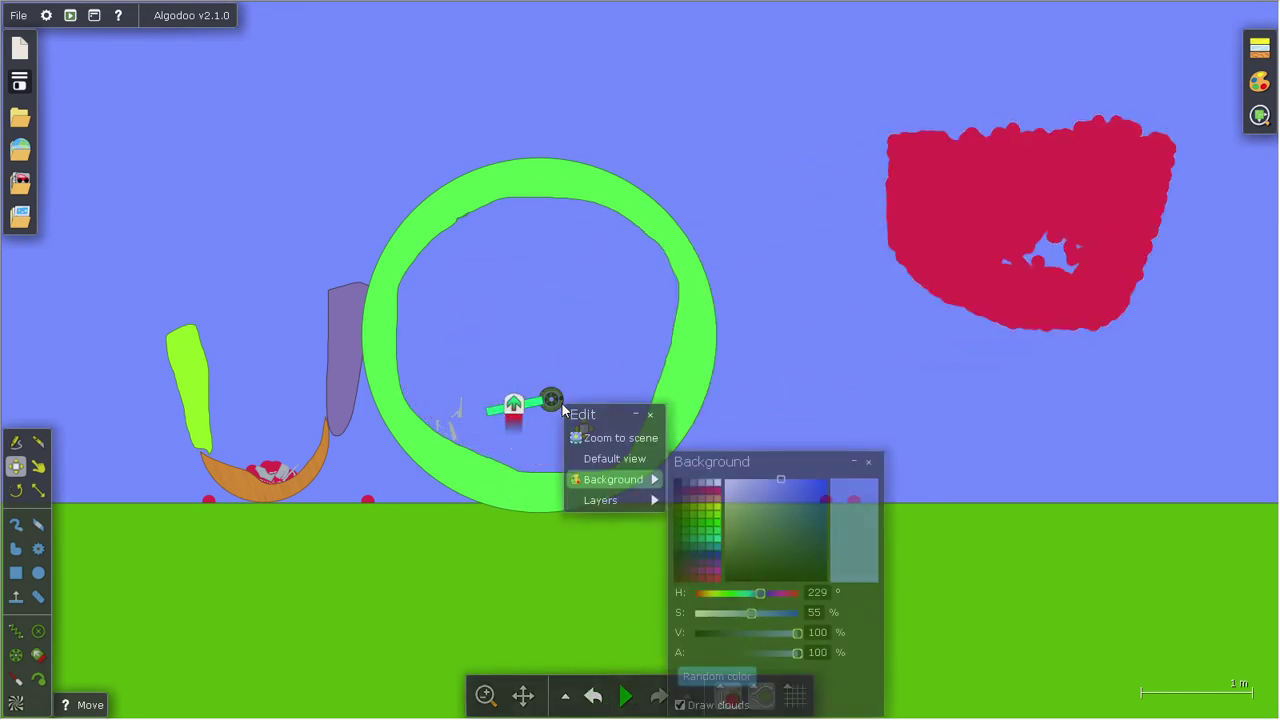
{"action": "left_click", "coordinate": [512, 404]}
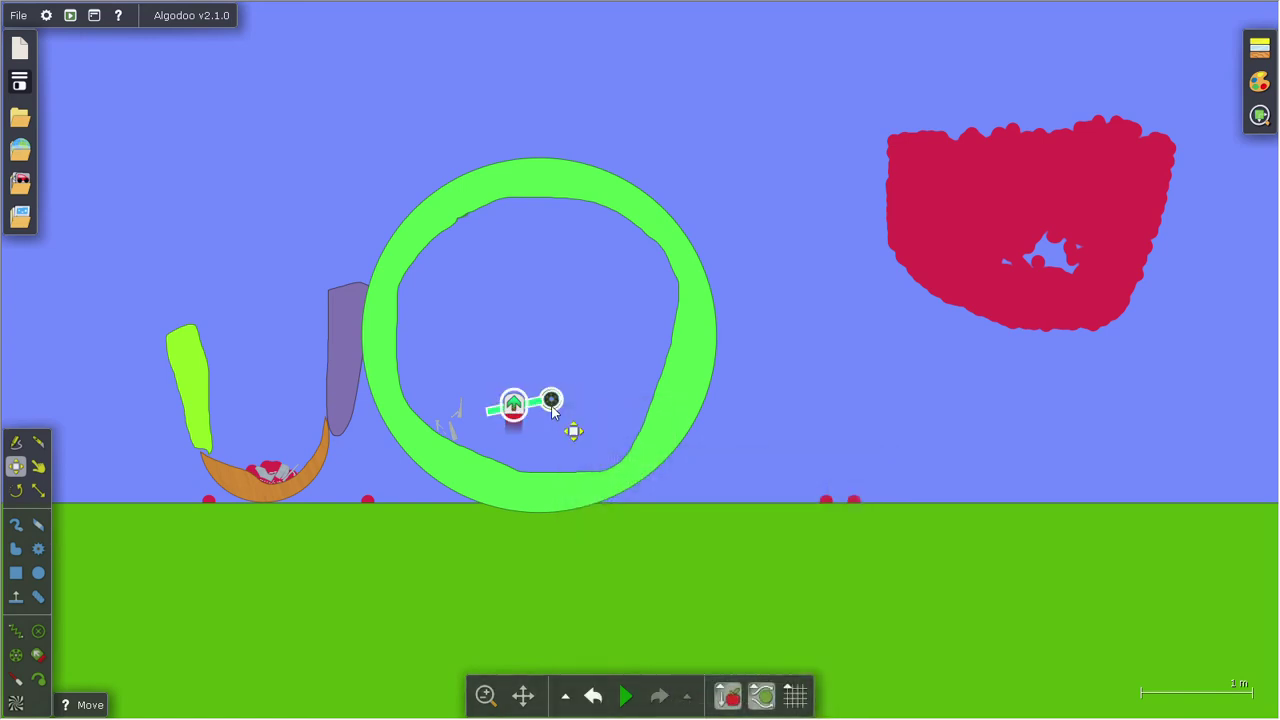
{"action": "right_click", "coordinate": [552, 404]}
{"action": "mouse_move", "coordinate": [597, 580]}
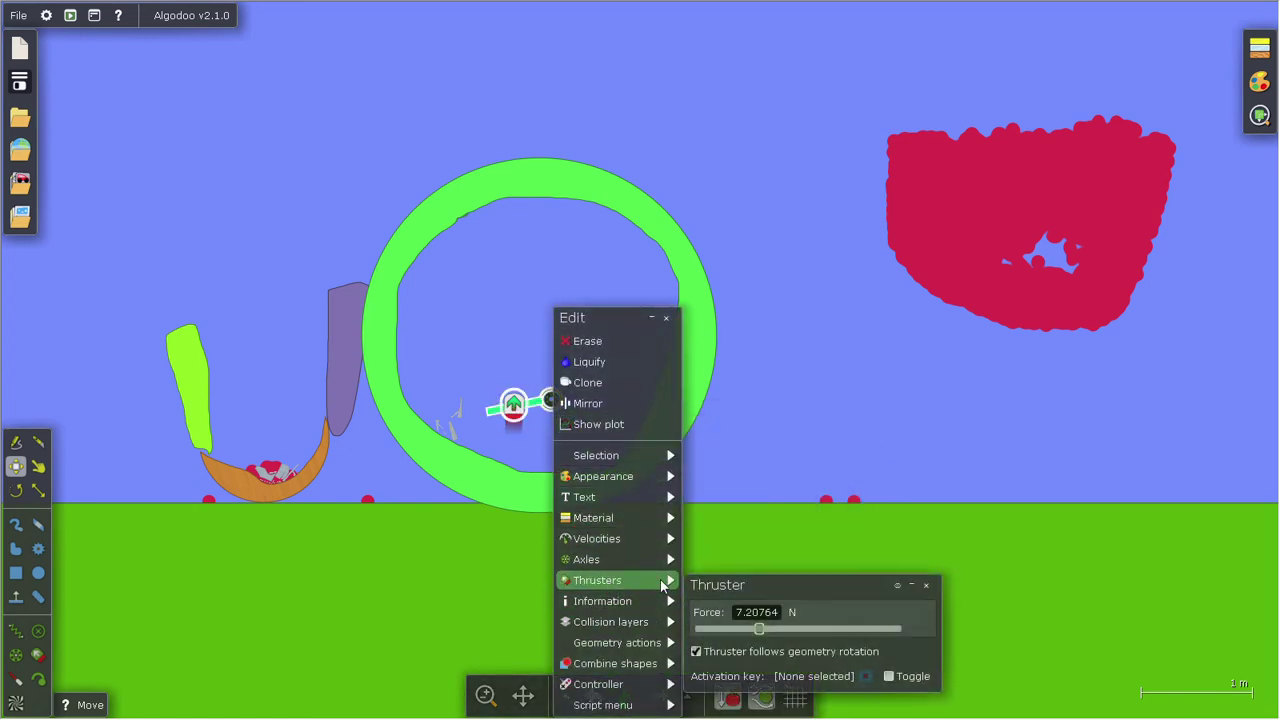
{"action": "left_click", "coordinate": [824, 628]}
{"action": "left_click", "coordinate": [868, 468]}
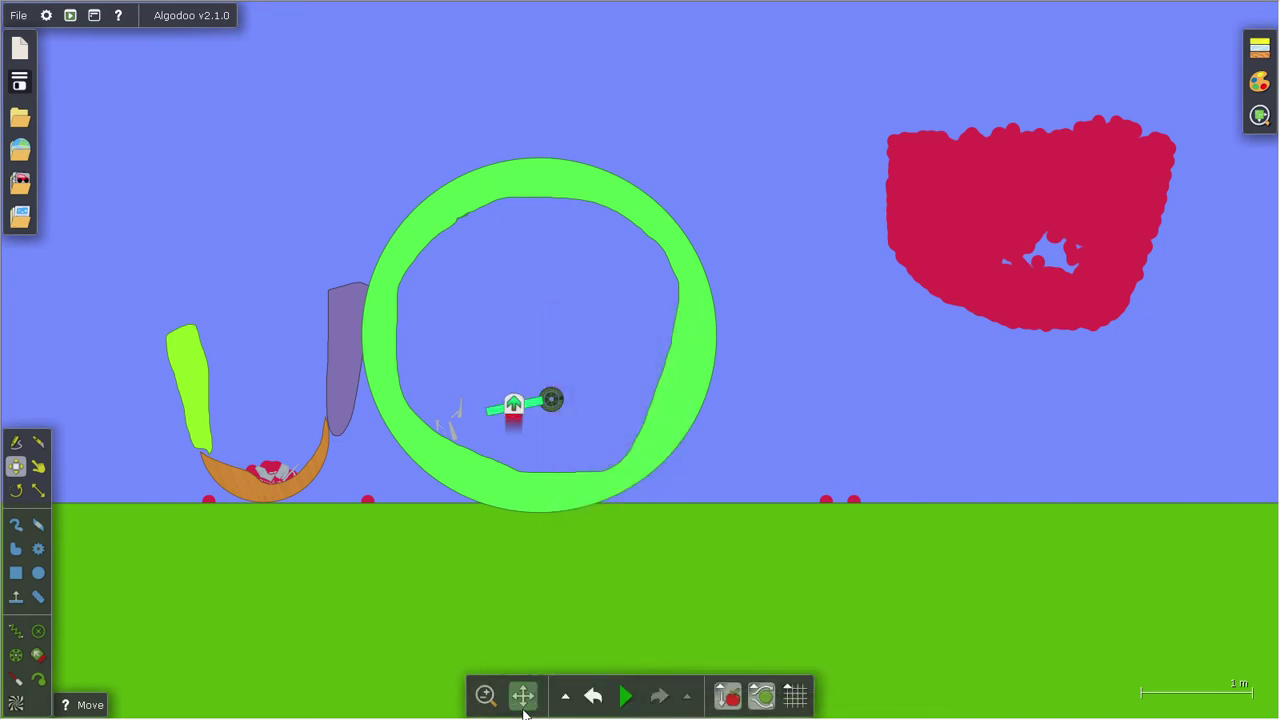
Move the red liquid back into the green ring and briefly run the simulation
{"action": "left_click_drag", "start_coordinate": [918, 218], "coordinate": [449, 357]}
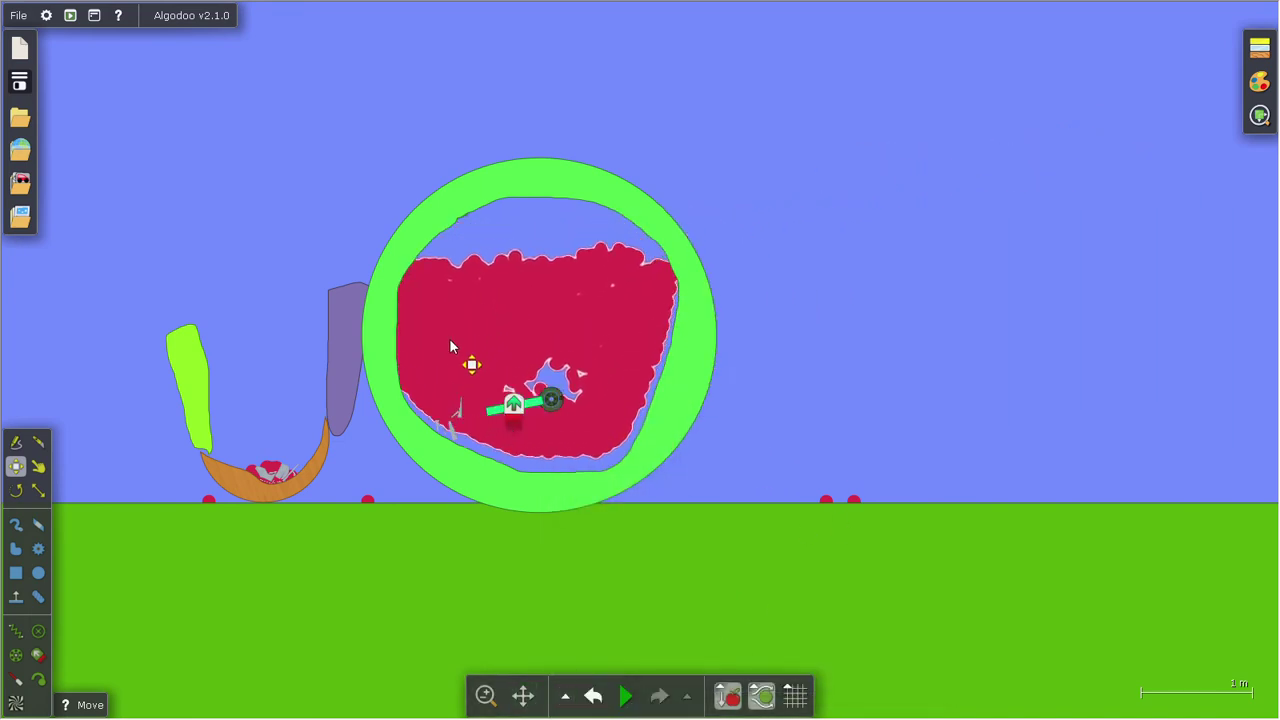
{"action": "left_click", "coordinate": [636, 698]}
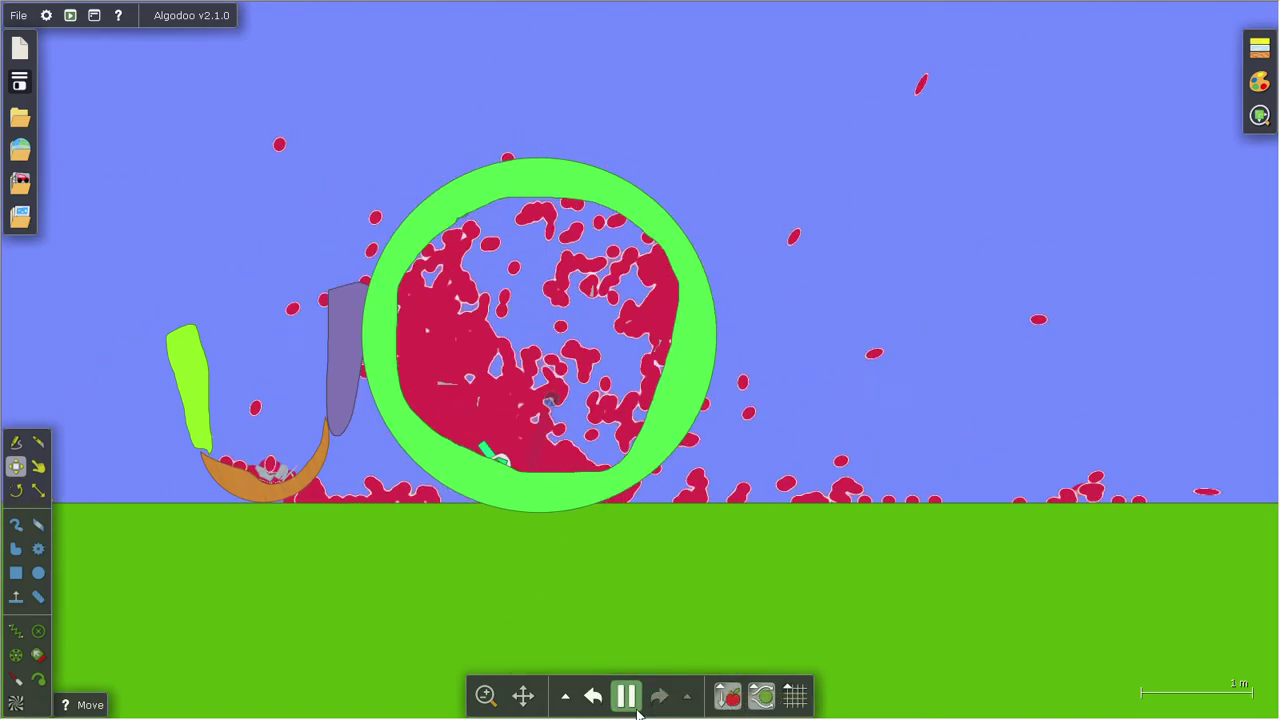
{"action": "left_click", "coordinate": [630, 704]}
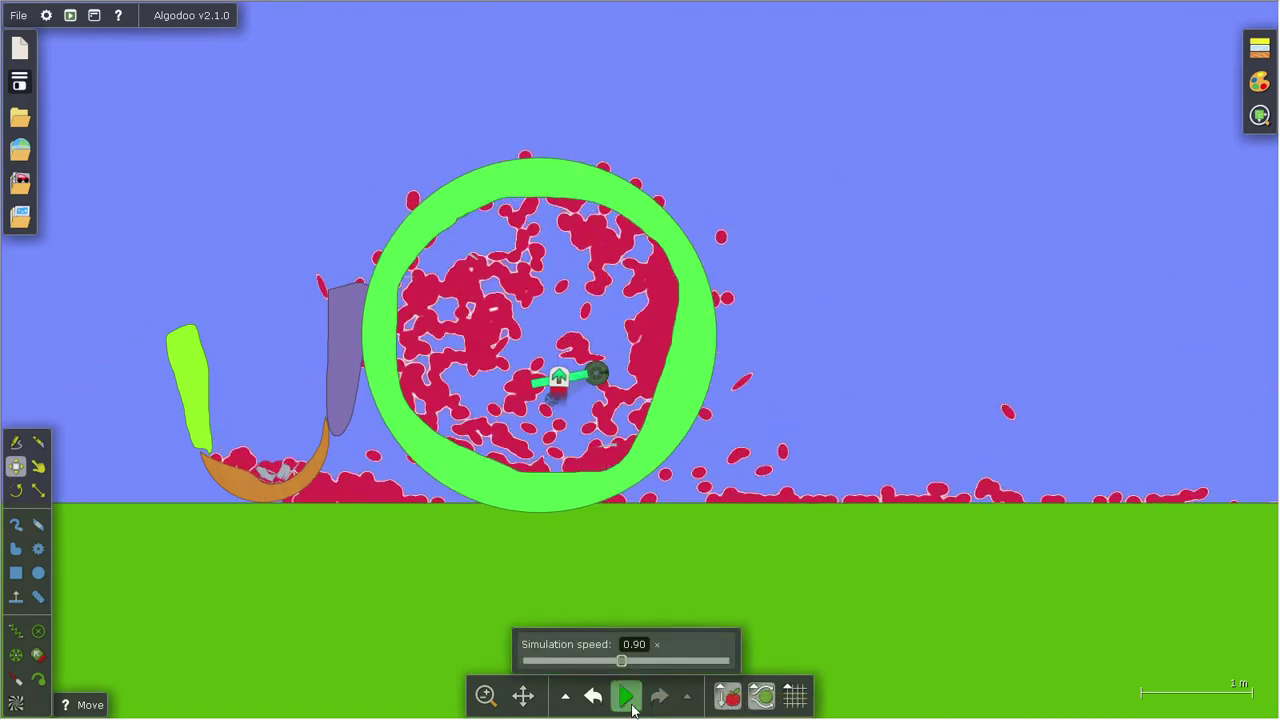
With the simulation running, lower the thruster force from 60 N to 13 N
{"action": "right_click", "coordinate": [560, 379]}
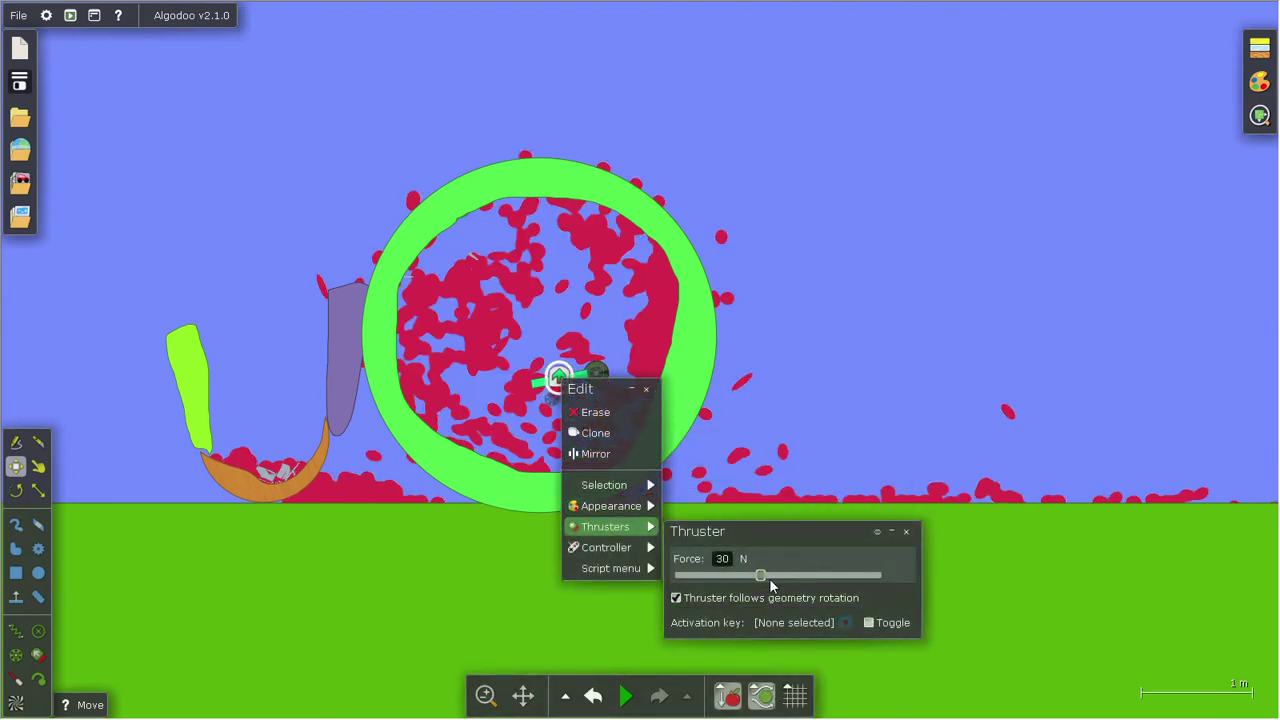
{"action": "left_click", "coordinate": [626, 695]}
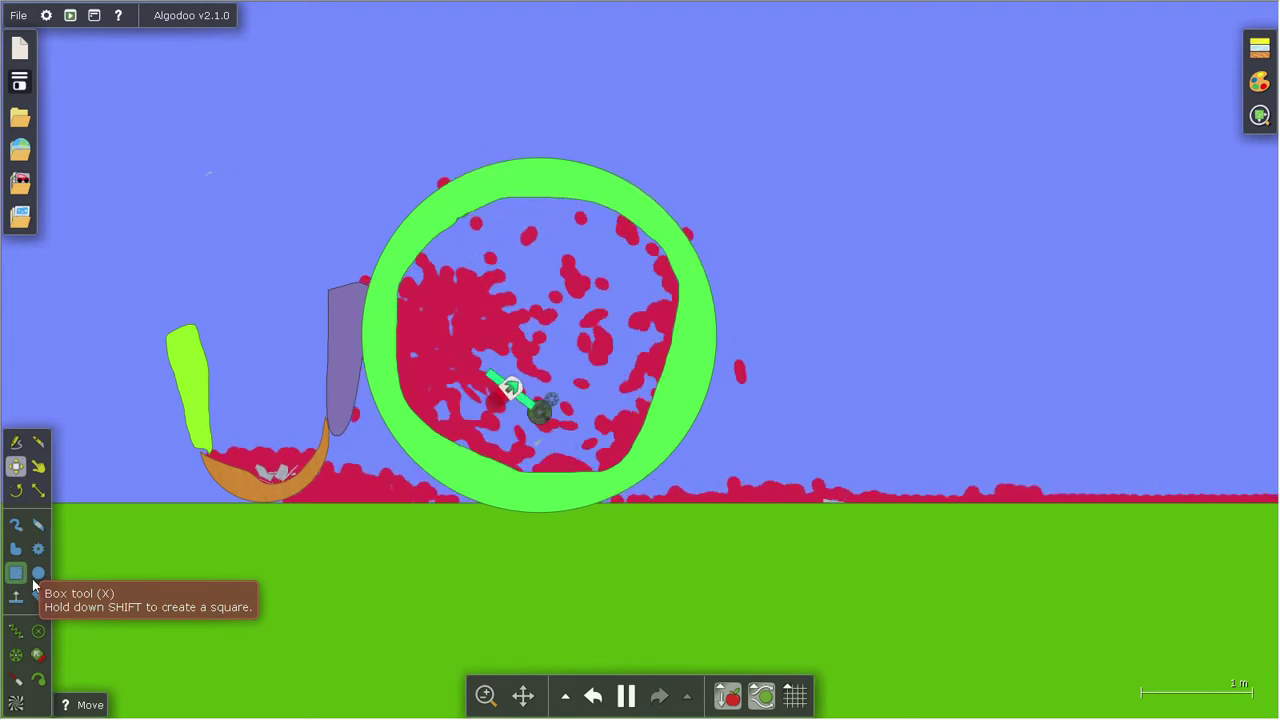
{"action": "key", "text": "space"}
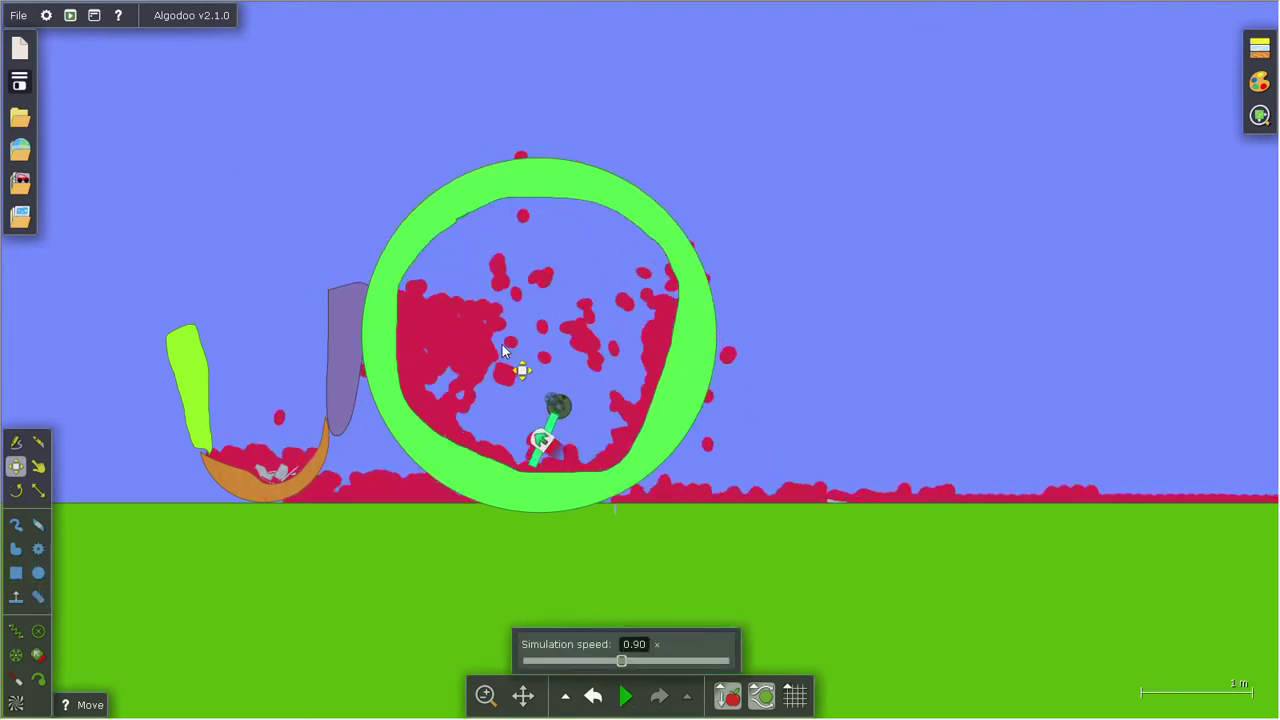
{"action": "right_click", "coordinate": [541, 441]}
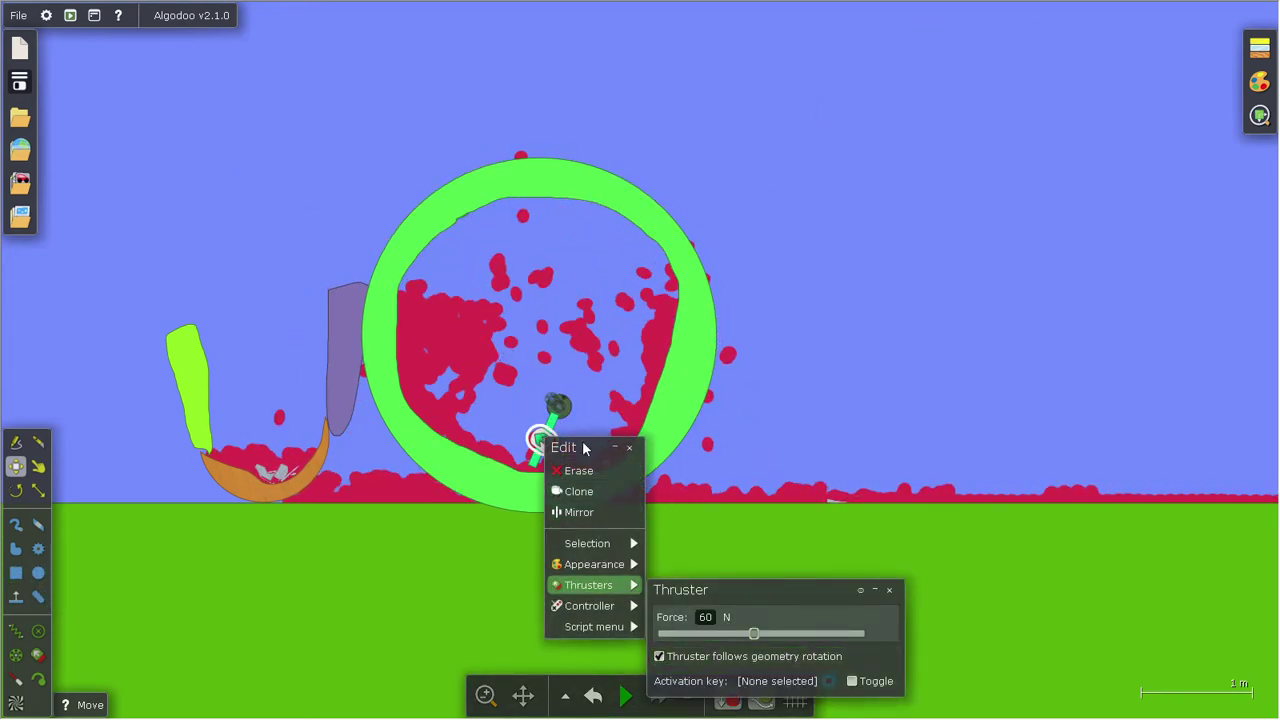
{"action": "left_click_drag", "start_coordinate": [586, 448], "coordinate": [828, 236]}
{"action": "key", "text": "space"}
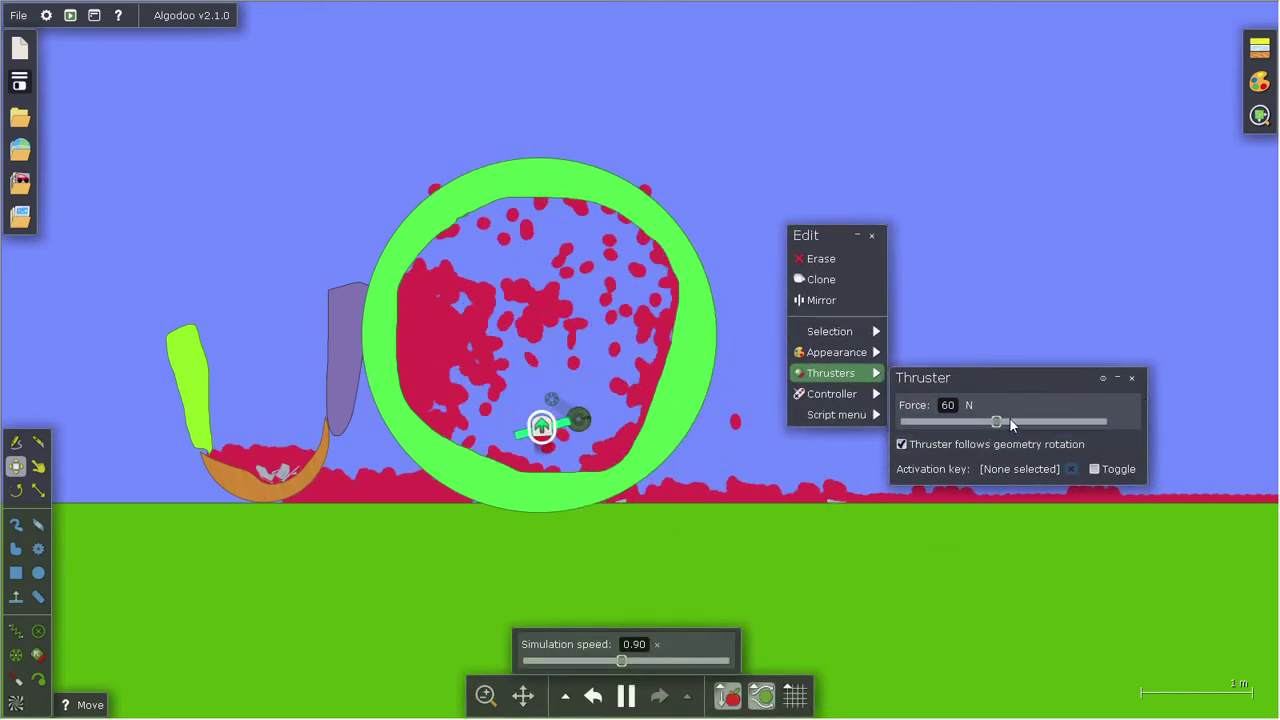
{"action": "left_click_drag", "start_coordinate": [1010, 424], "coordinate": [975, 430]}
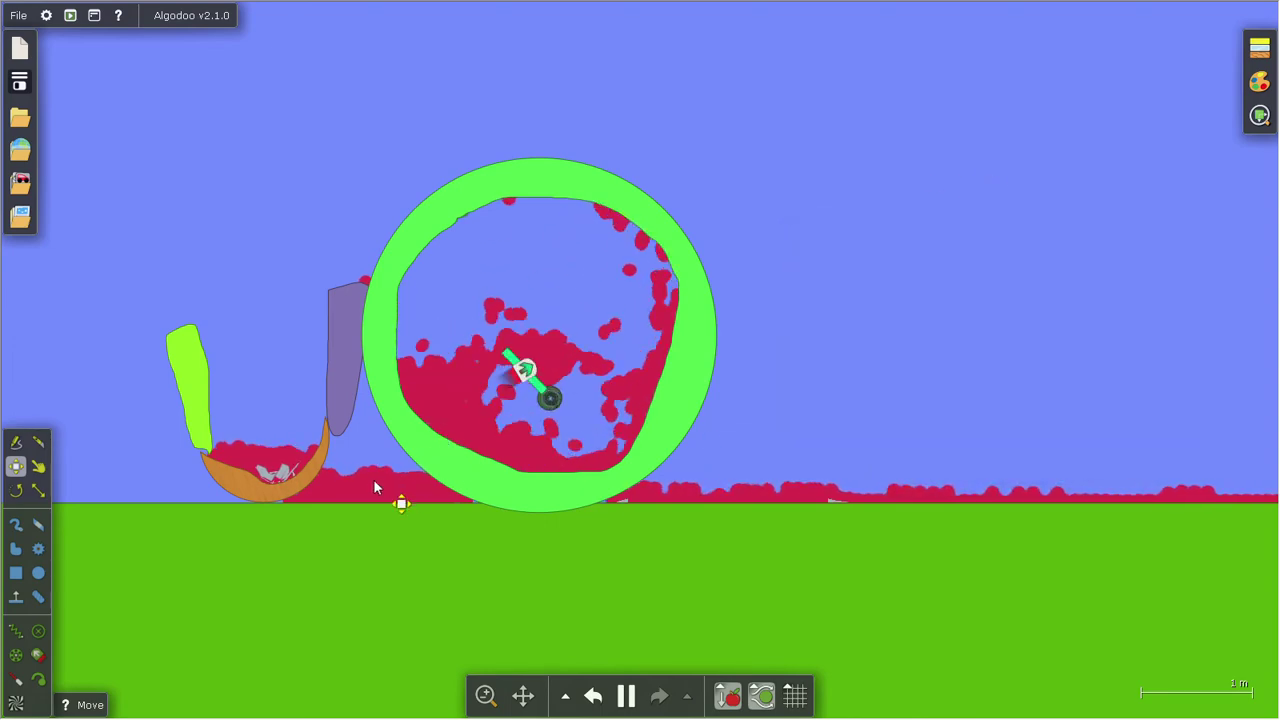
Carry floor liquid into the wheel, then select and lift the spilled particles off the ground
{"action": "mouse_move", "coordinate": [368, 481]}
{"action": "left_mouse_down"}
{"action": "mouse_move", "coordinate": [479, 337]}
{"action": "mouse_move", "coordinate": [508, 216]}
{"action": "left_mouse_up"}
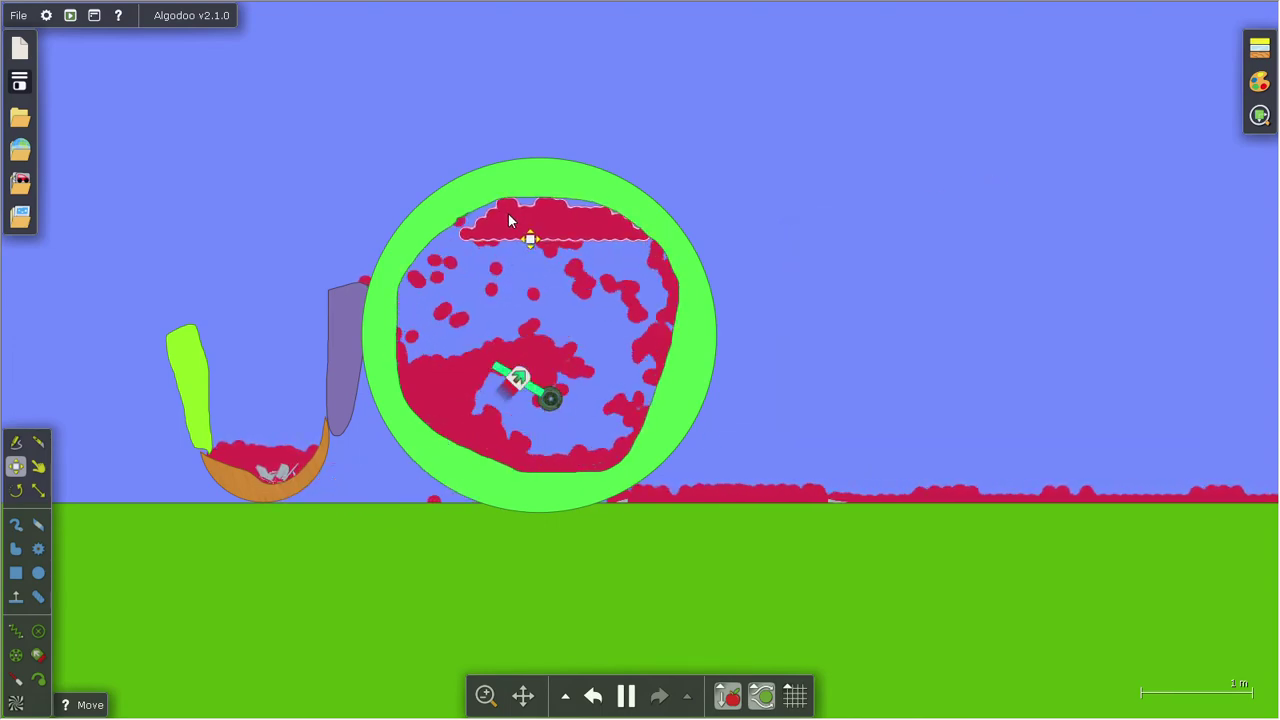
{"action": "left_click_drag", "start_coordinate": [909, 267], "coordinate": [647, 285]}
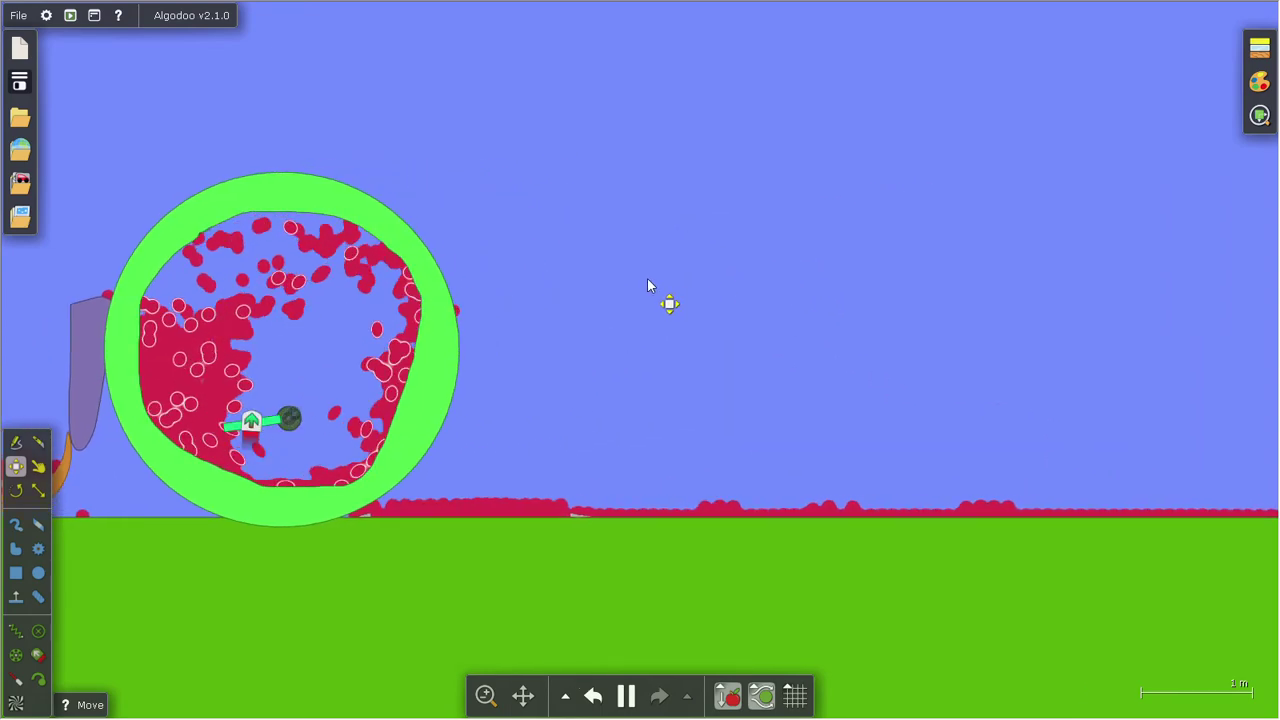
{"action": "scroll", "coordinate": [647, 285], "scroll_direction": "down", "scroll_amount": 2}
{"action": "scroll", "coordinate": [1122, 419], "scroll_direction": "down", "scroll_amount": 3}
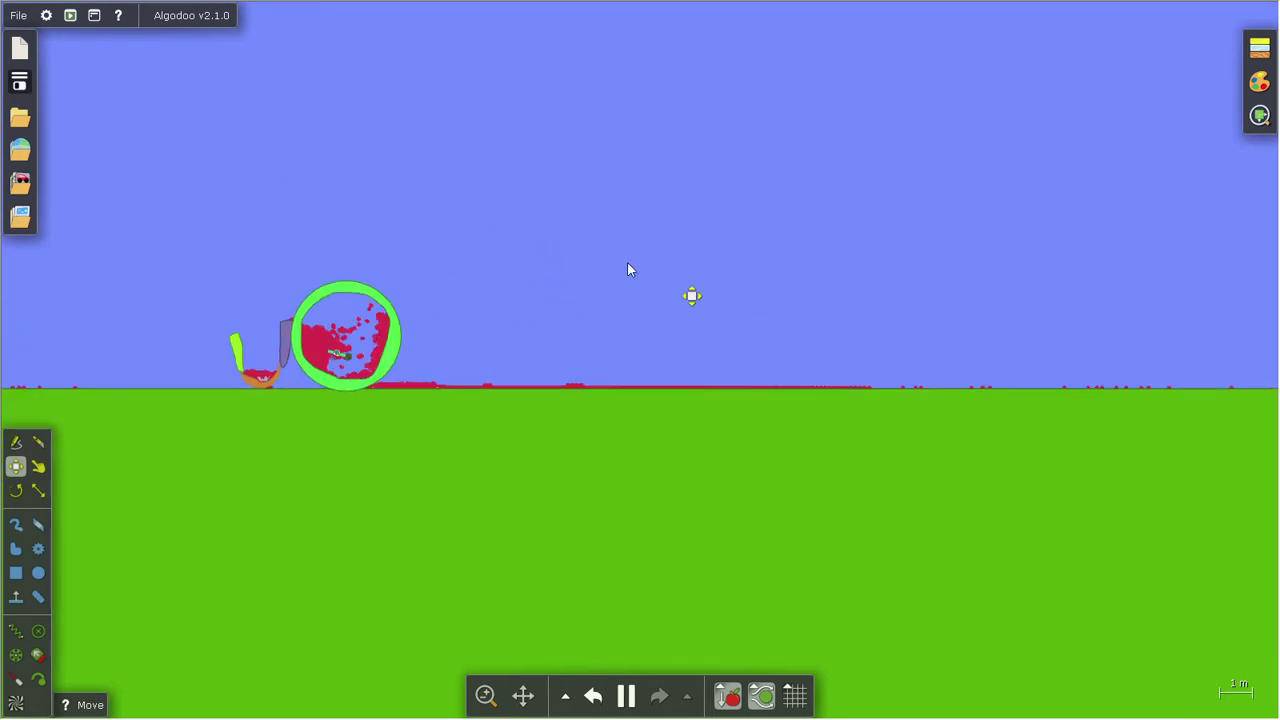
{"action": "mouse_move", "coordinate": [1255, 310]}
{"action": "left_mouse_down"}
{"action": "mouse_move", "coordinate": [443, 425]}
{"action": "mouse_move", "coordinate": [267, 418]}
{"action": "left_mouse_up"}
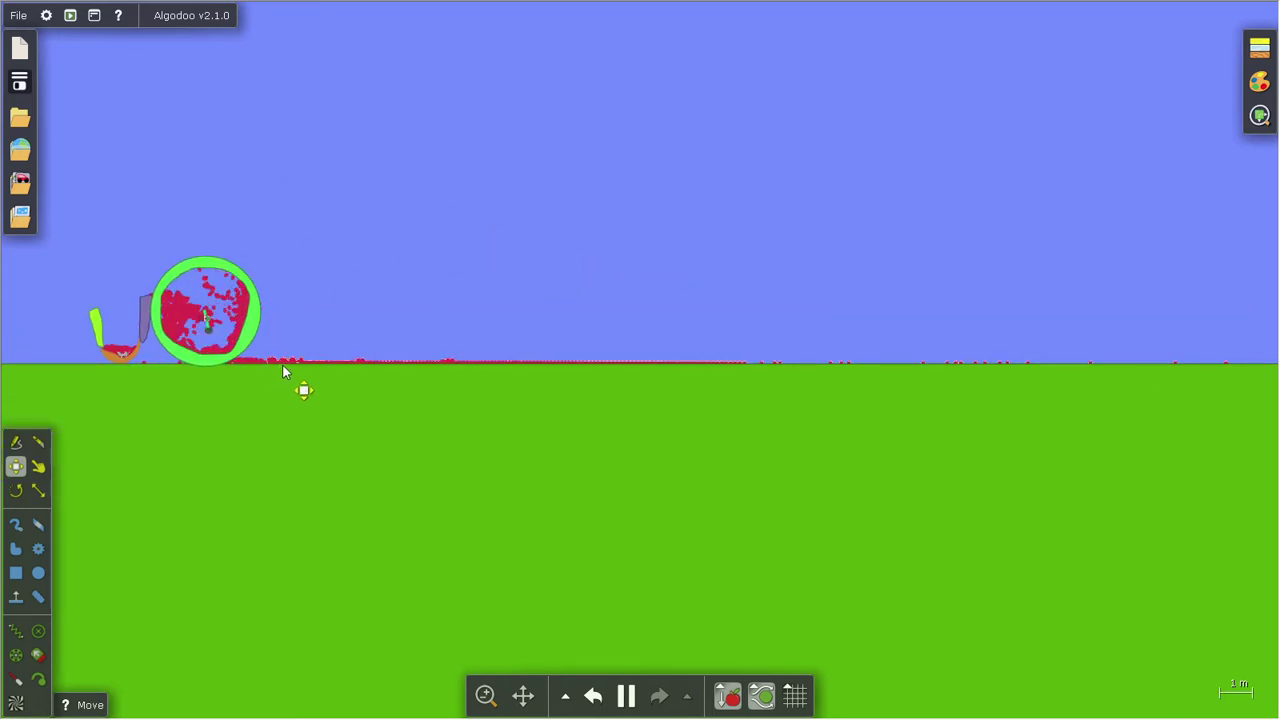
{"action": "left_click", "coordinate": [624, 694]}
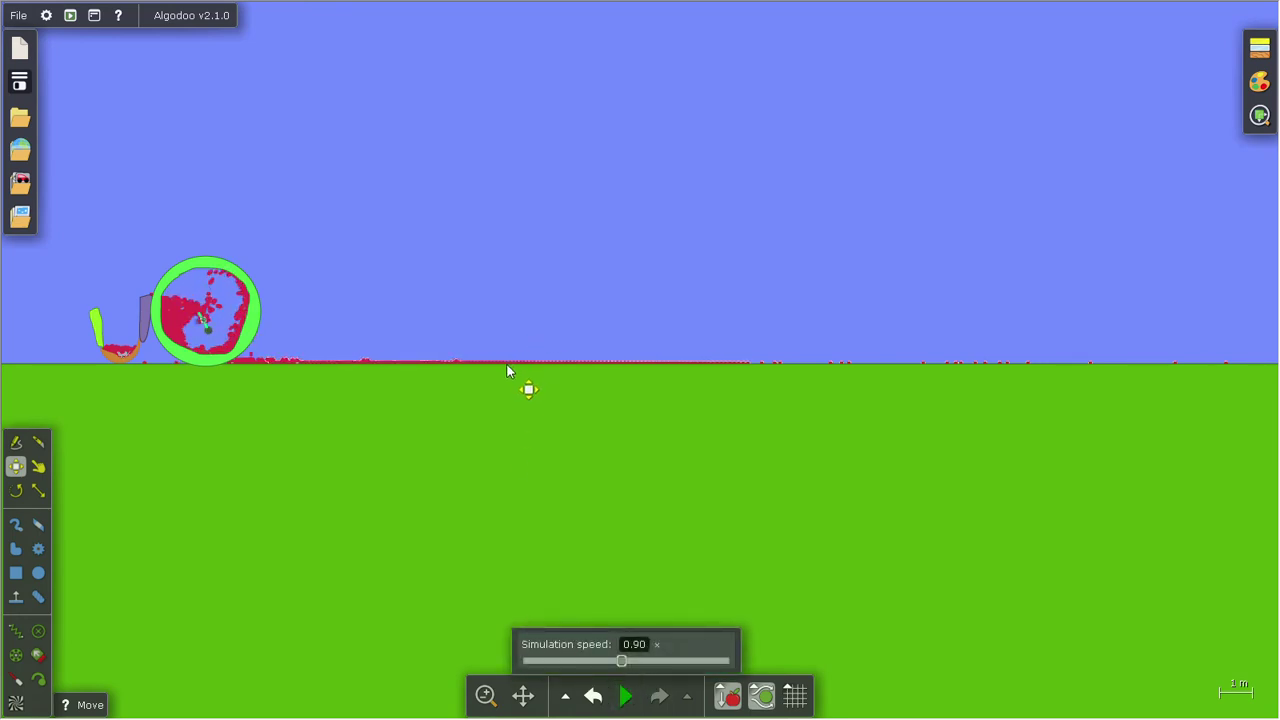
{"action": "left_click_drag", "start_coordinate": [507, 370], "coordinate": [395, 307]}
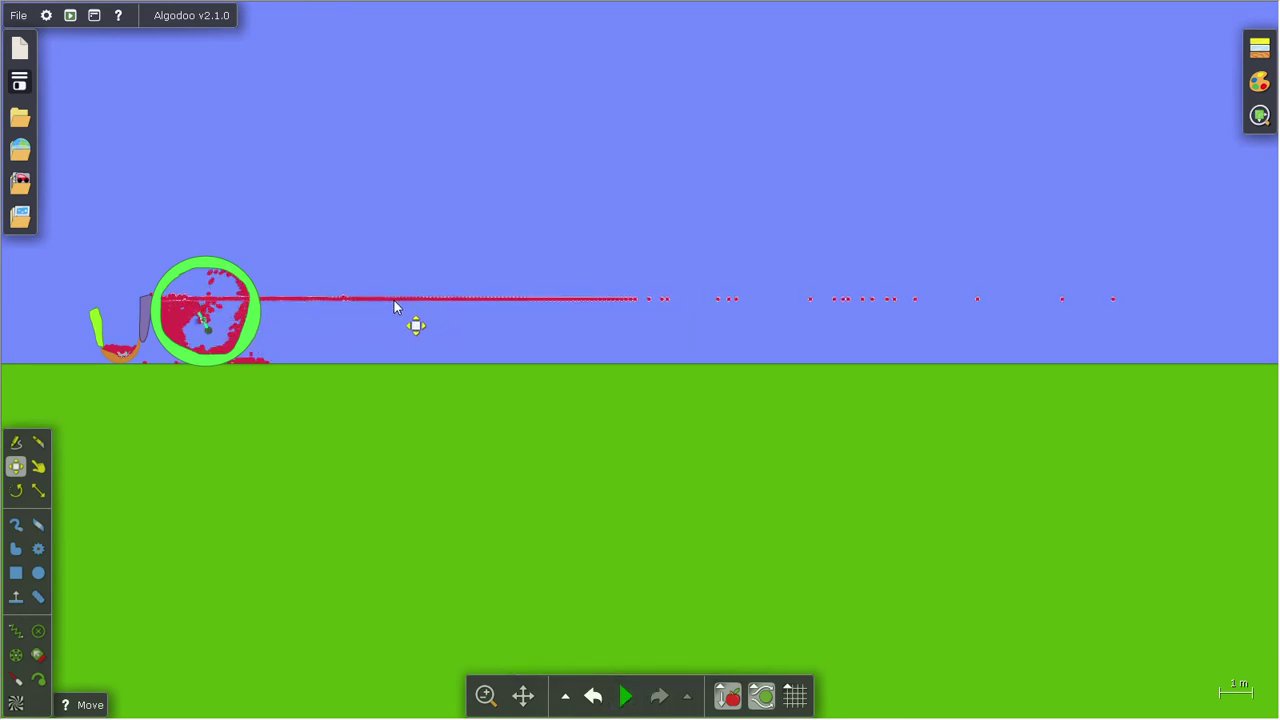
{"action": "left_click", "coordinate": [625, 695]}
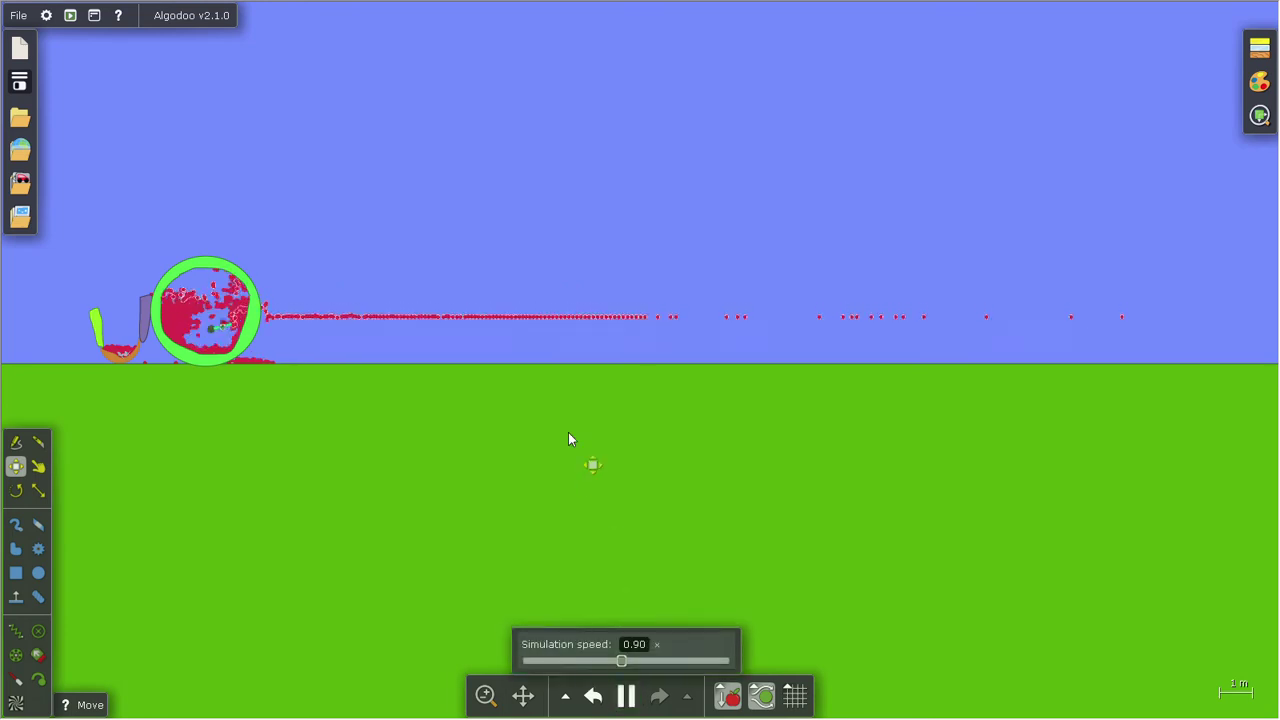
Select the remaining liquid spread on the ground and lift it back toward the wheel
{"action": "left_click_drag", "start_coordinate": [930, 327], "coordinate": [371, 416]}
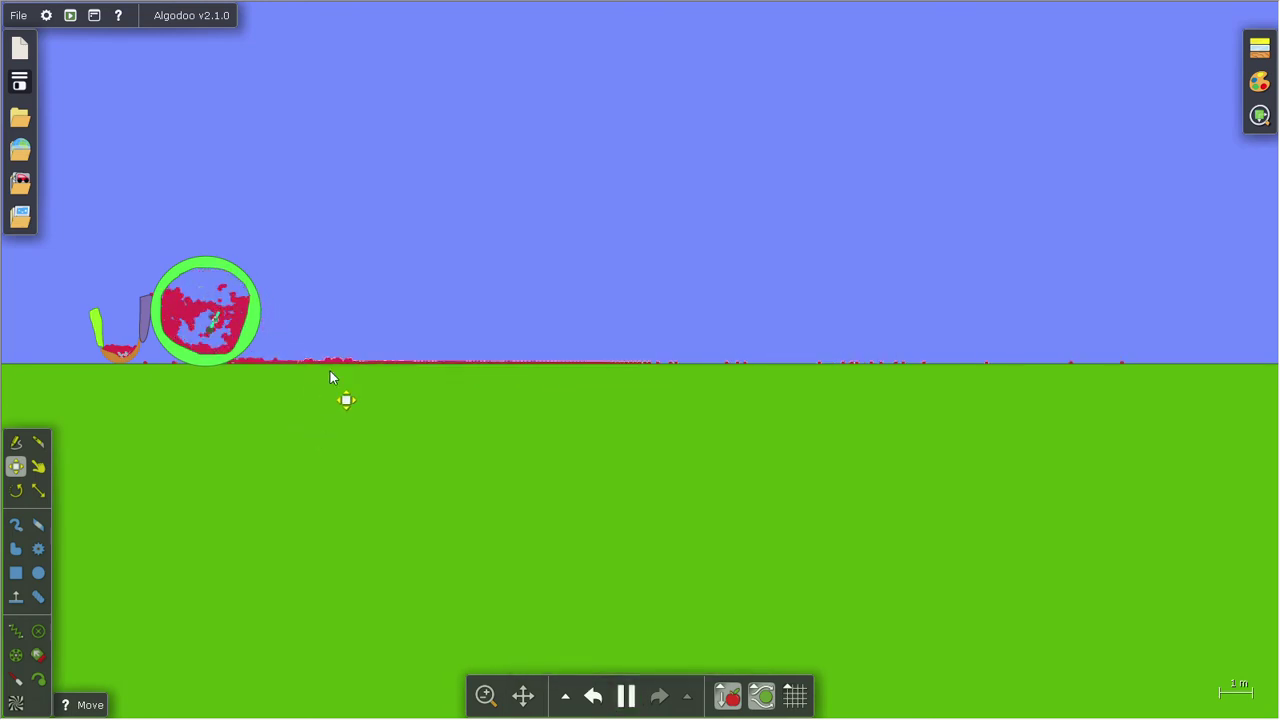
{"action": "mouse_move", "coordinate": [368, 362]}
{"action": "left_mouse_down"}
{"action": "mouse_move", "coordinate": [304, 321]}
{"action": "mouse_move", "coordinate": [289, 291]}
{"action": "left_mouse_up"}
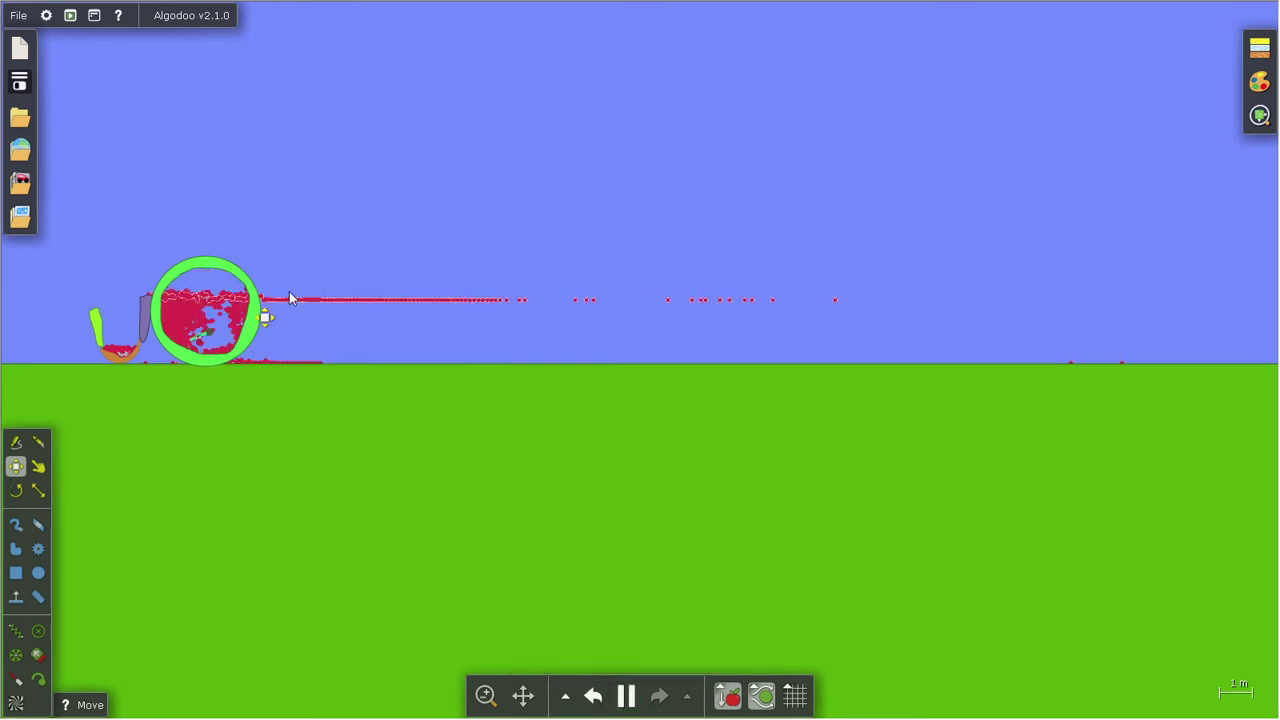
{"action": "mouse_move", "coordinate": [431, 363]}
{"action": "left_mouse_down"}
{"action": "mouse_move", "coordinate": [314, 337]}
{"action": "mouse_move", "coordinate": [340, 315]}
{"action": "mouse_move", "coordinate": [584, 278]}
{"action": "left_mouse_up"}
{"action": "scroll", "coordinate": [431, 308], "scroll_direction": "up", "scroll_amount": 5}
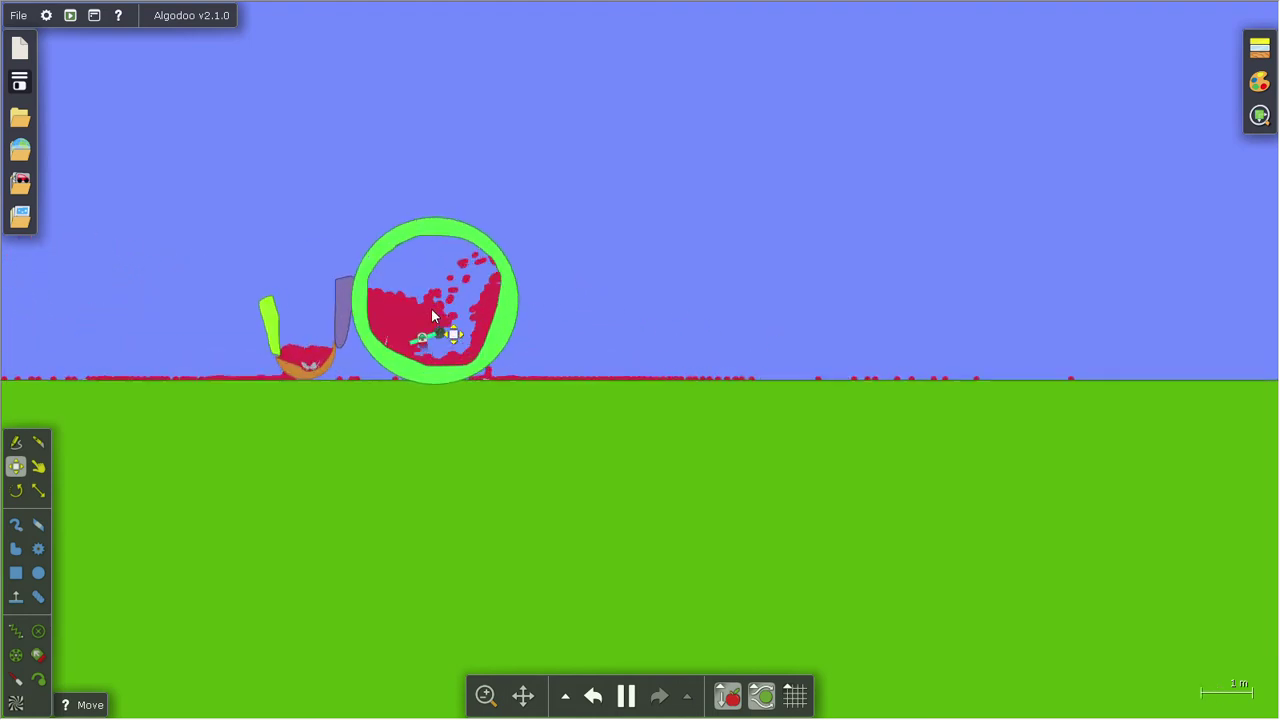
Draw a new box to the right of the wheel and liquify it
{"action": "left_click", "coordinate": [626, 696]}
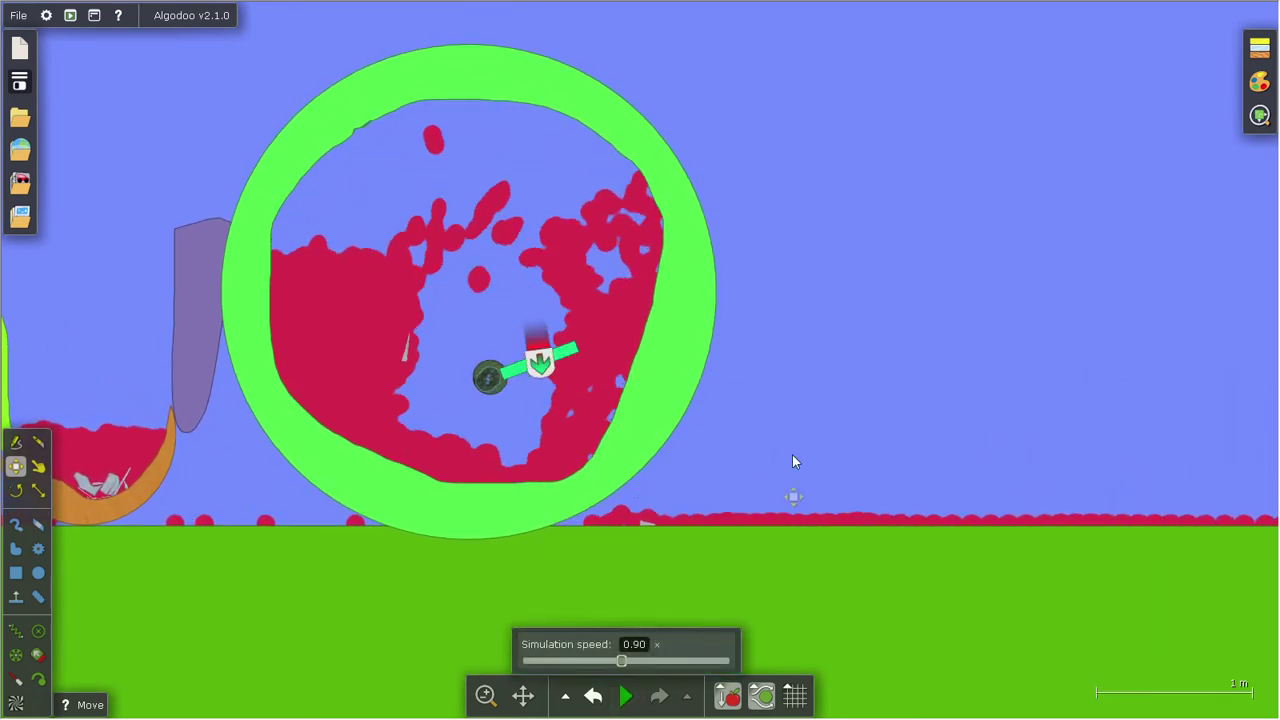
{"action": "scroll", "coordinate": [792, 454], "scroll_direction": "down", "scroll_amount": 3}
{"action": "left_click", "coordinate": [27, 578]}
{"action": "left_click_drag", "start_coordinate": [1074, 171], "coordinate": [843, 320]}
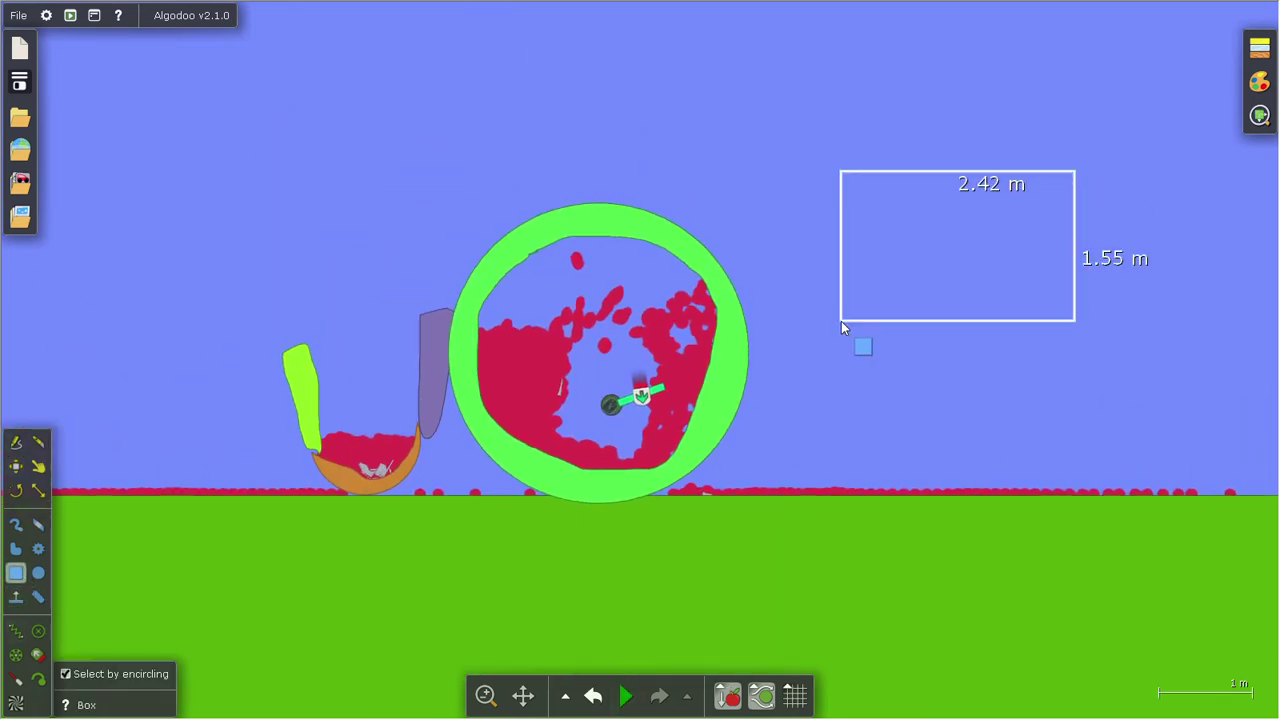
{"action": "right_click", "coordinate": [1013, 227]}
{"action": "left_click", "coordinate": [1074, 282]}
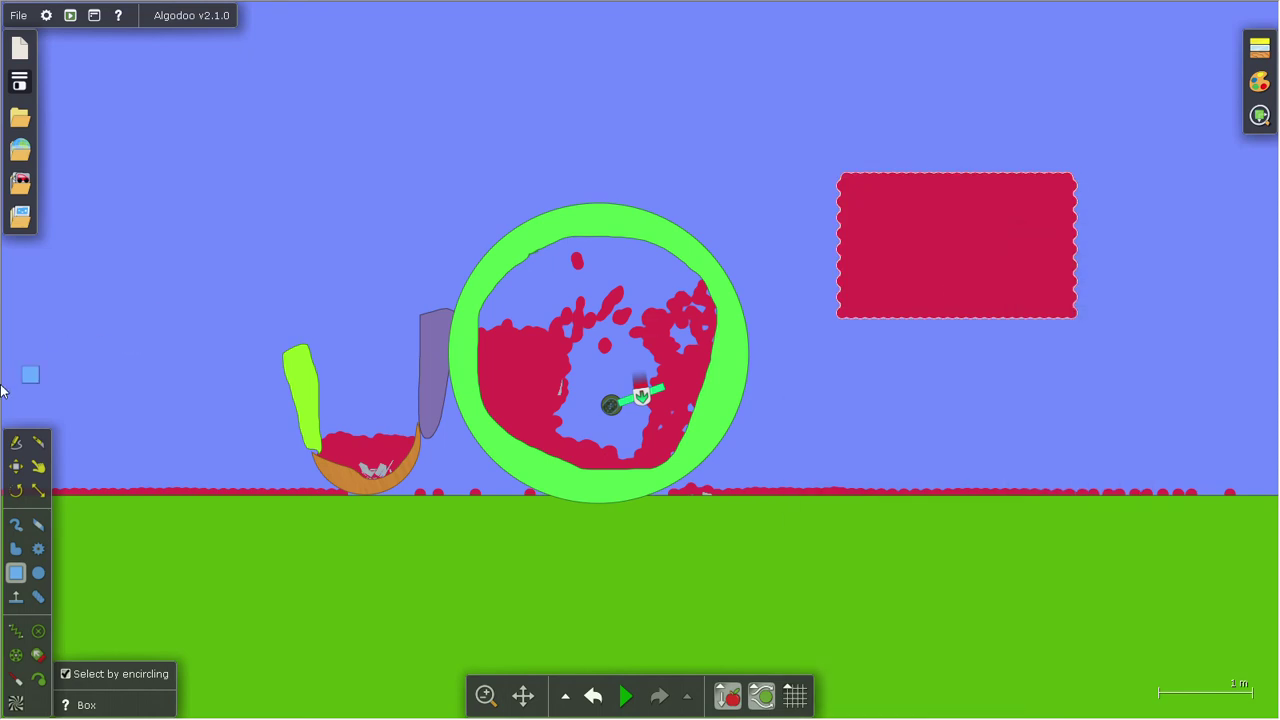
Move the new liquid block inside the wheel and let it slosh briefly
{"action": "key", "text": "m"}
{"action": "mouse_move", "coordinate": [995, 251]}
{"action": "left_mouse_down"}
{"action": "mouse_move", "coordinate": [572, 348]}
{"action": "mouse_move", "coordinate": [634, 338]}
{"action": "left_mouse_up"}
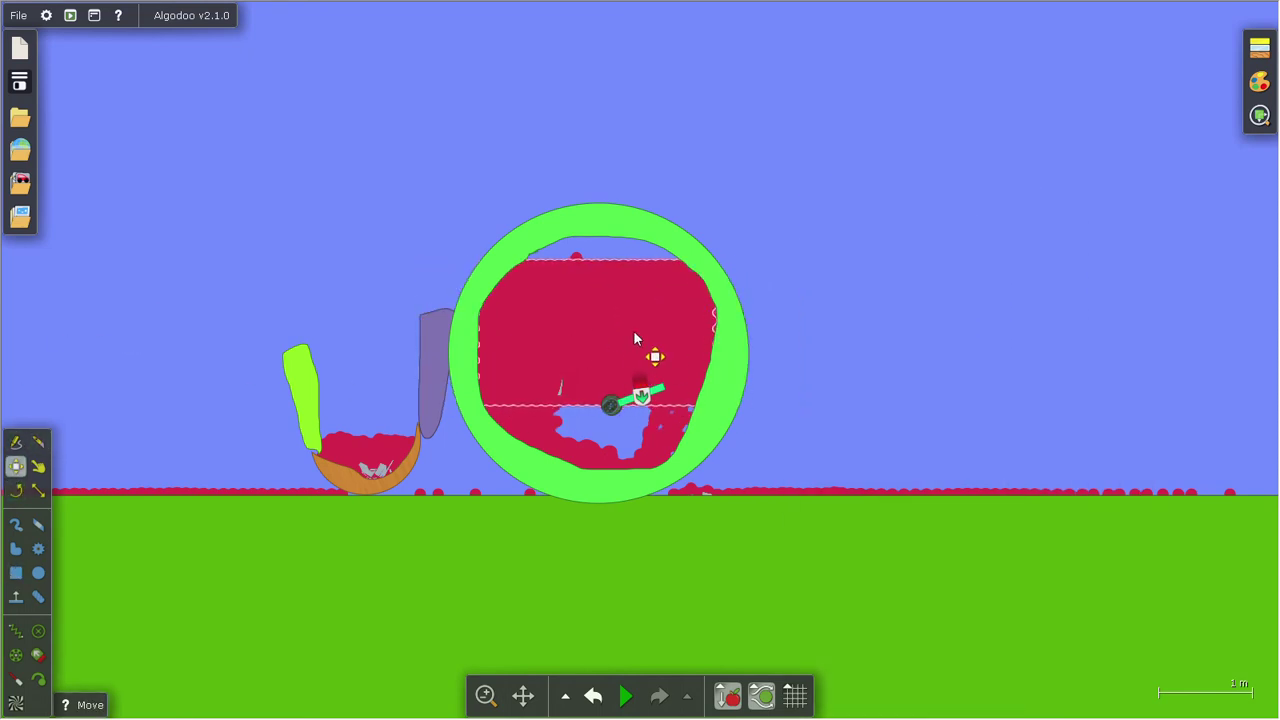
{"action": "left_click", "coordinate": [624, 697]}
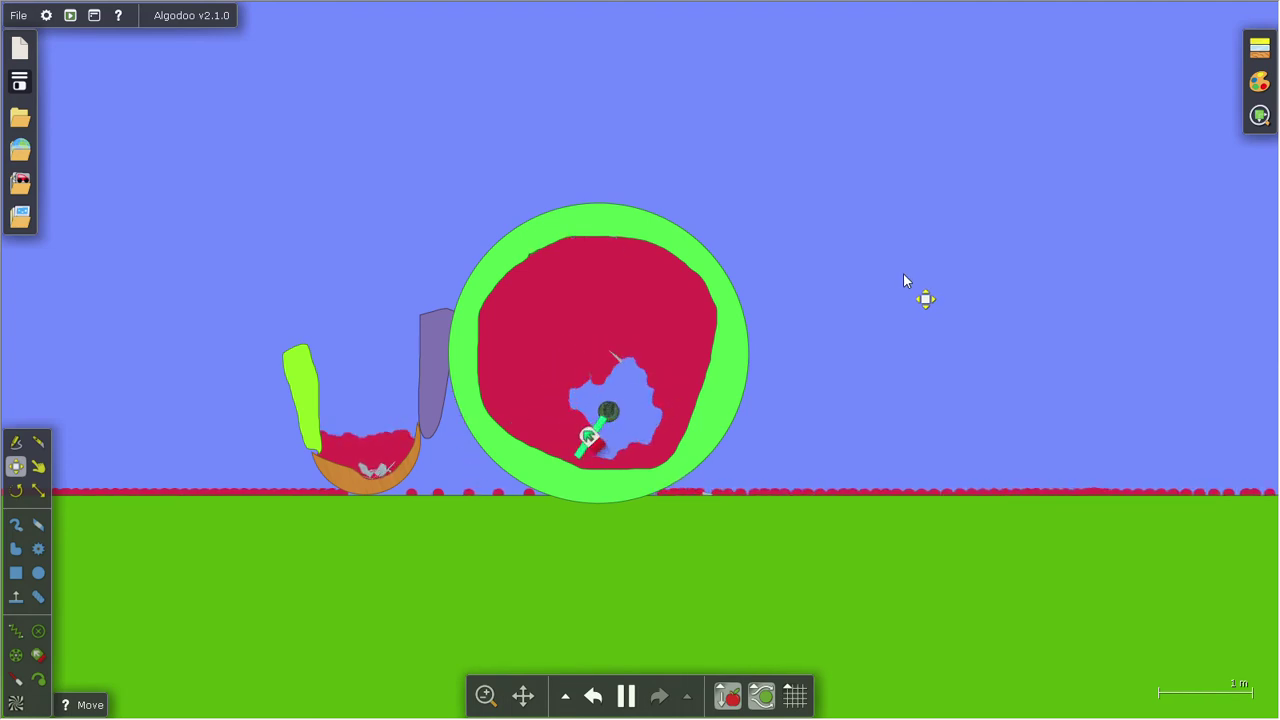
{"action": "left_click", "coordinate": [624, 697]}
{"action": "right_click", "coordinate": [600, 311]}
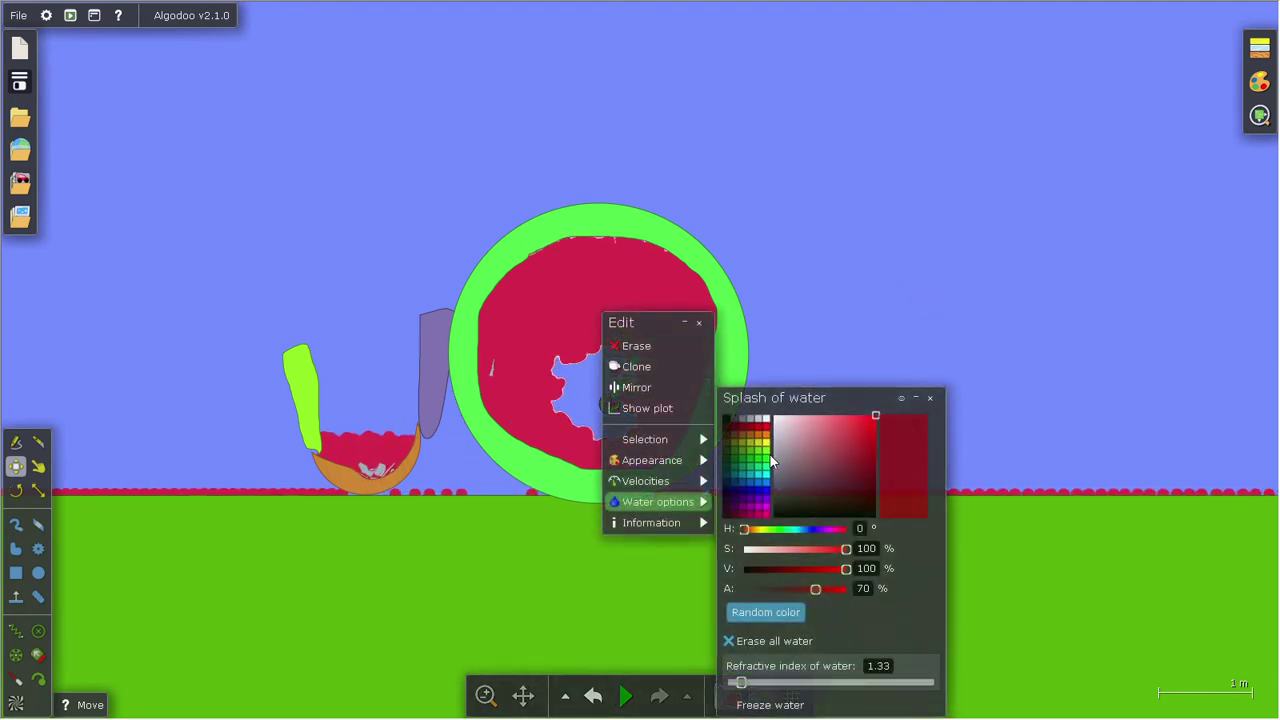
Change the liquid's colour from red to an orange shade
{"action": "left_click_drag", "start_coordinate": [628, 323], "coordinate": [805, 166]}
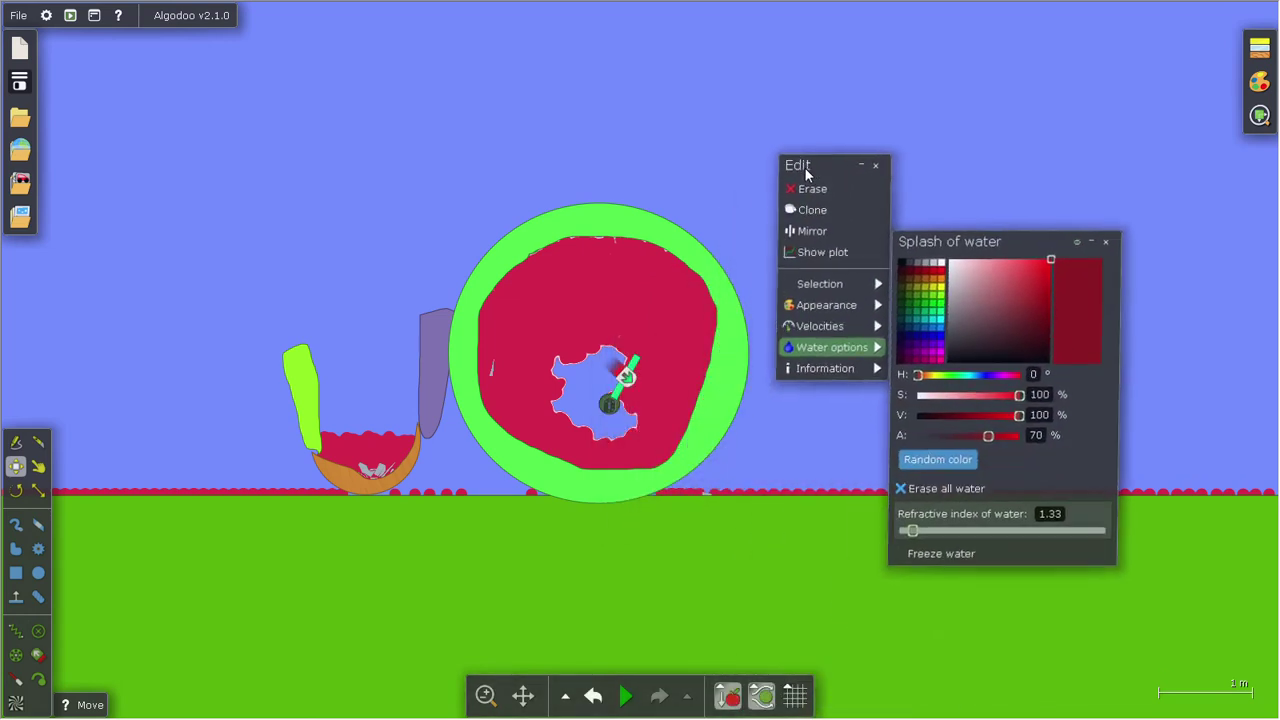
{"action": "mouse_move", "coordinate": [1036, 266]}
{"action": "left_mouse_down"}
{"action": "mouse_move", "coordinate": [1003, 270]}
{"action": "mouse_move", "coordinate": [1026, 262]}
{"action": "mouse_move", "coordinate": [1015, 257]}
{"action": "left_mouse_up"}
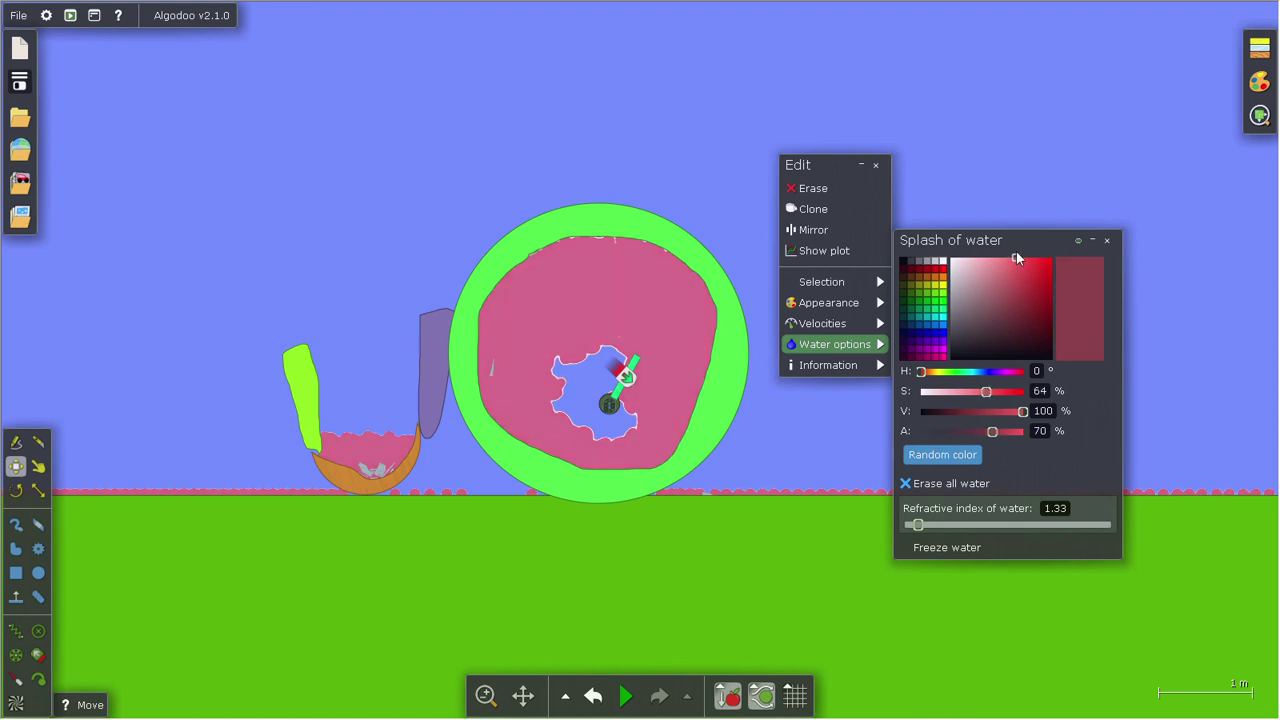
{"action": "left_click", "coordinate": [942, 283]}
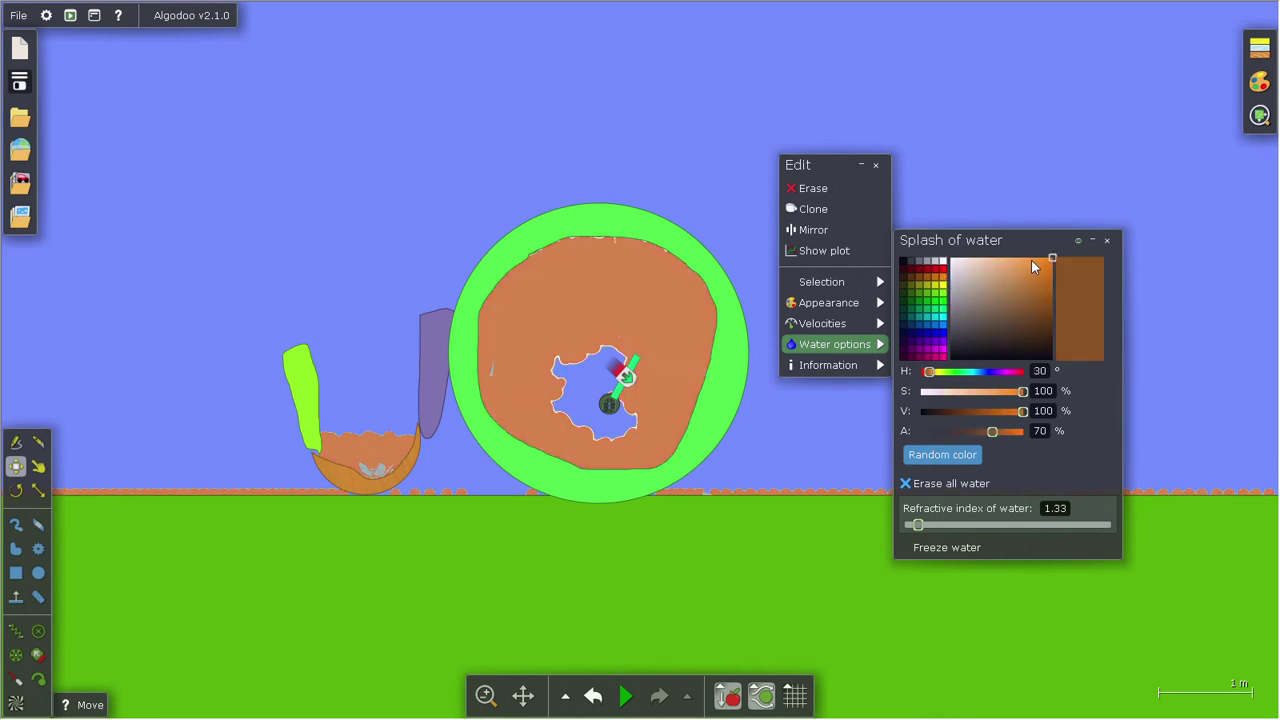
{"action": "left_click_drag", "start_coordinate": [1031, 260], "coordinate": [1047, 260]}
{"action": "left_click", "coordinate": [1100, 152]}
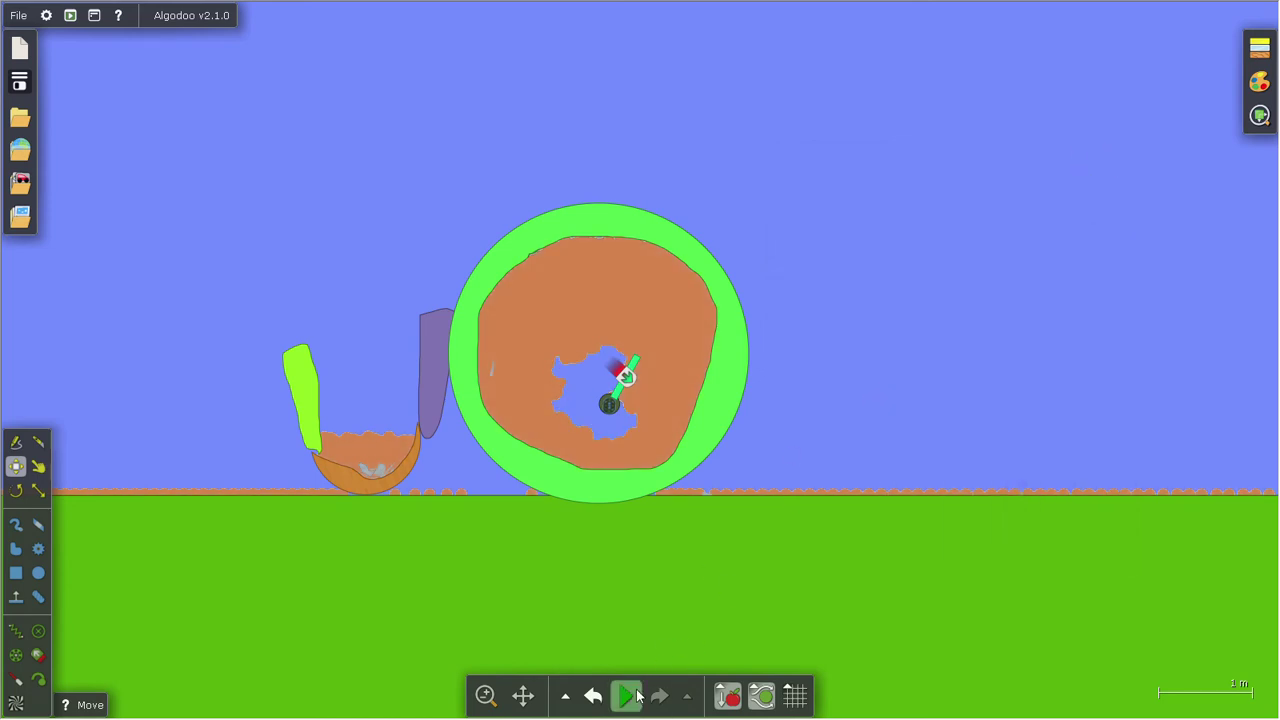
{"action": "mouse_move", "coordinate": [626, 696]}
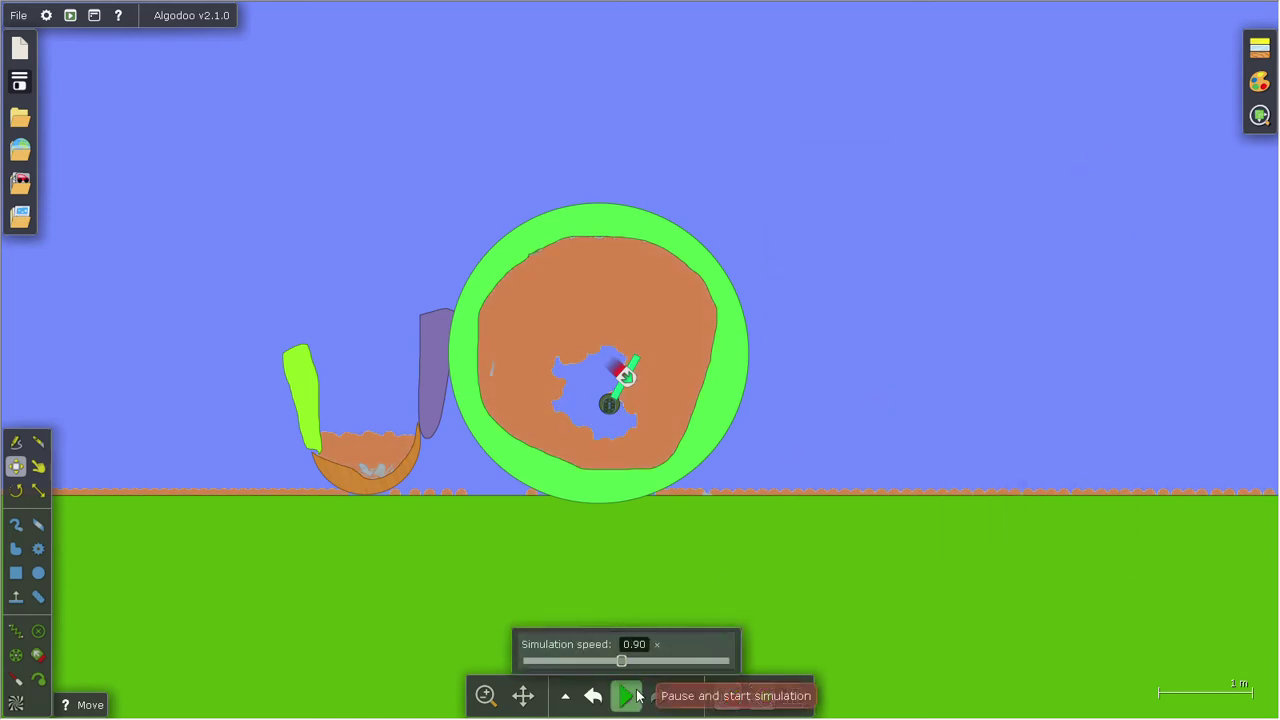
Run the simulation briefly to test, then clear space in the sky
{"action": "left_click", "coordinate": [630, 695]}
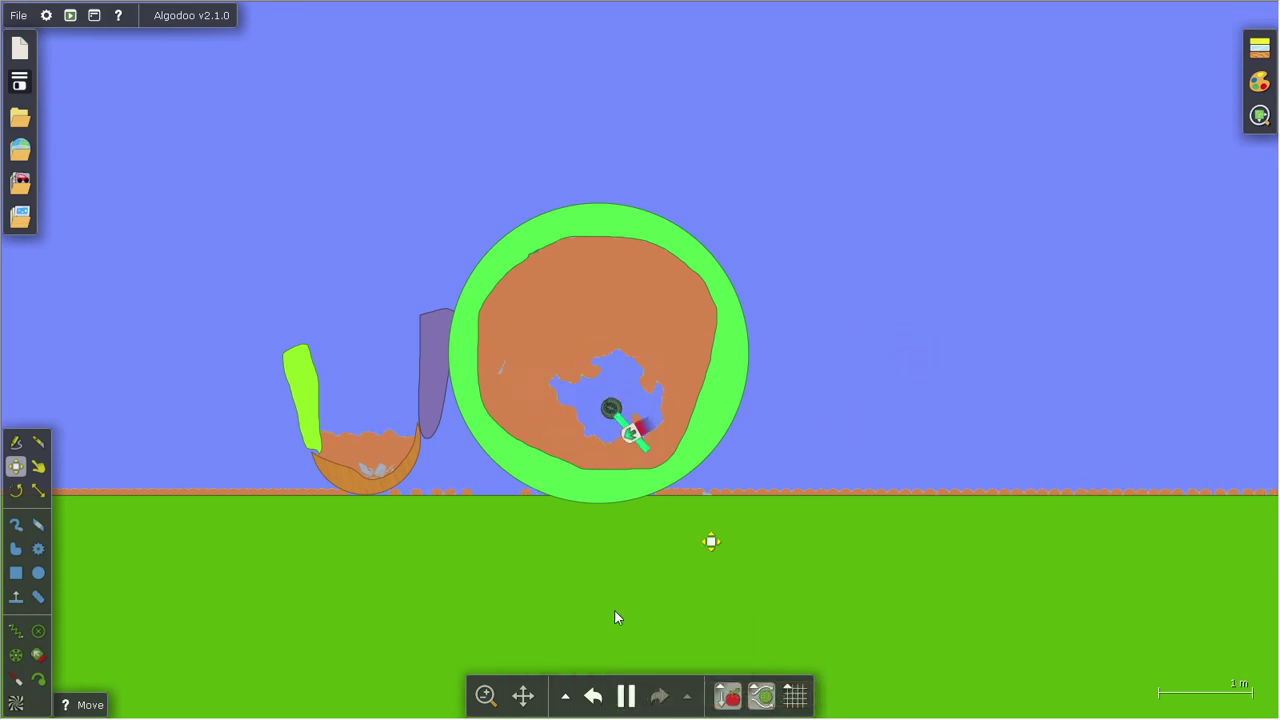
{"action": "left_click", "coordinate": [626, 695]}
{"action": "left_click_drag", "start_coordinate": [894, 347], "coordinate": [754, 340]}
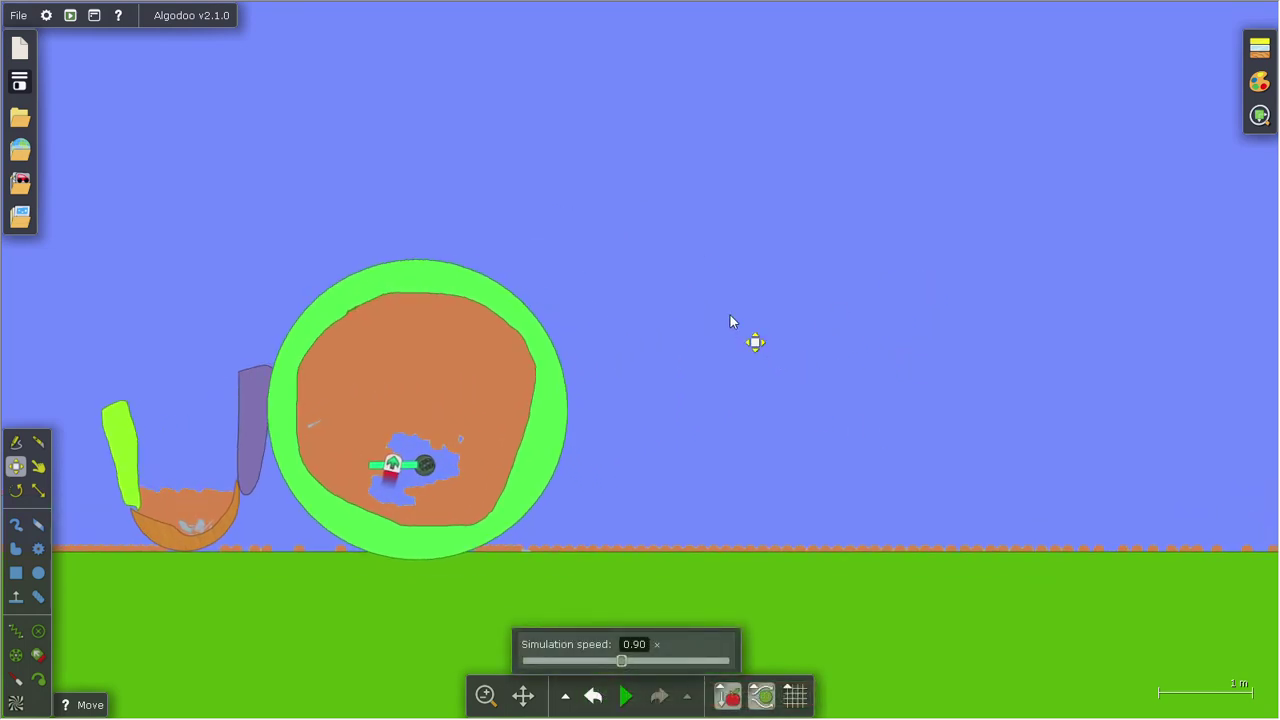
{"action": "left_click", "coordinate": [38, 552]}
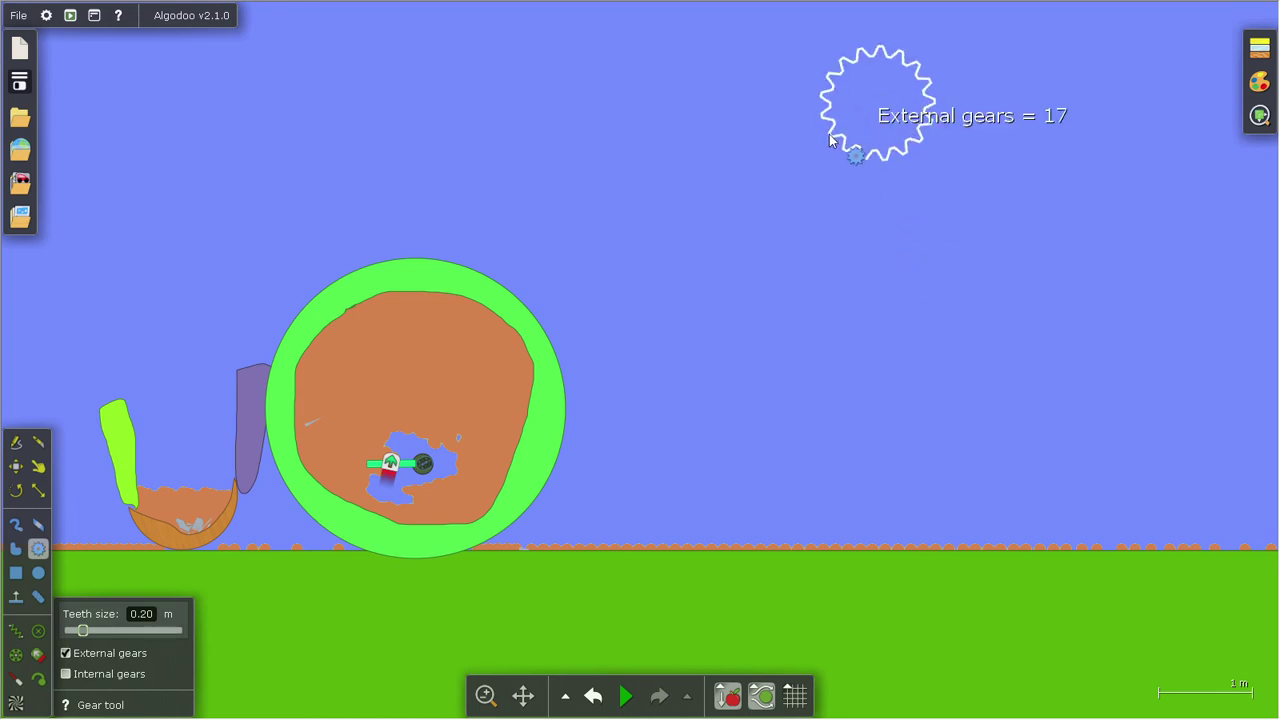
Draw a large gear and a smaller gear, and mesh the small one against it
{"action": "left_click_drag", "start_coordinate": [878, 103], "coordinate": [791, 191]}
{"action": "left_click_drag", "start_coordinate": [753, 351], "coordinate": [442, 492]}
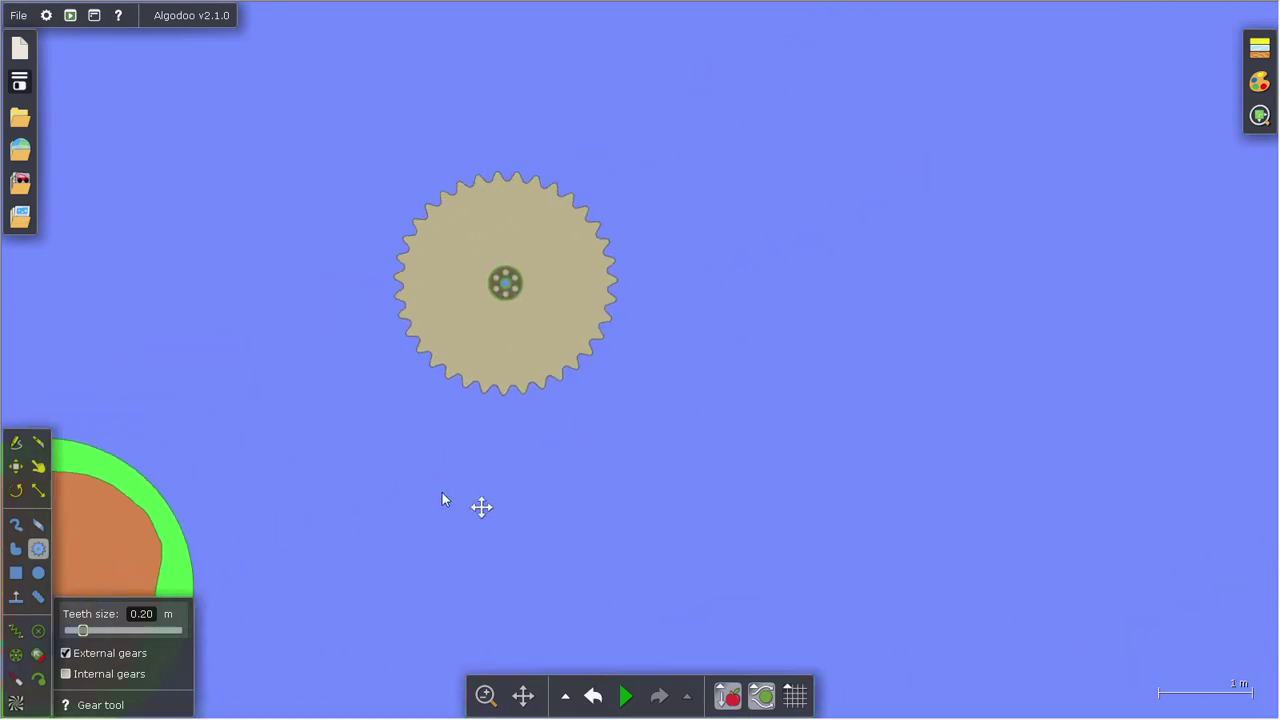
{"action": "left_click_drag", "start_coordinate": [548, 538], "coordinate": [717, 430]}
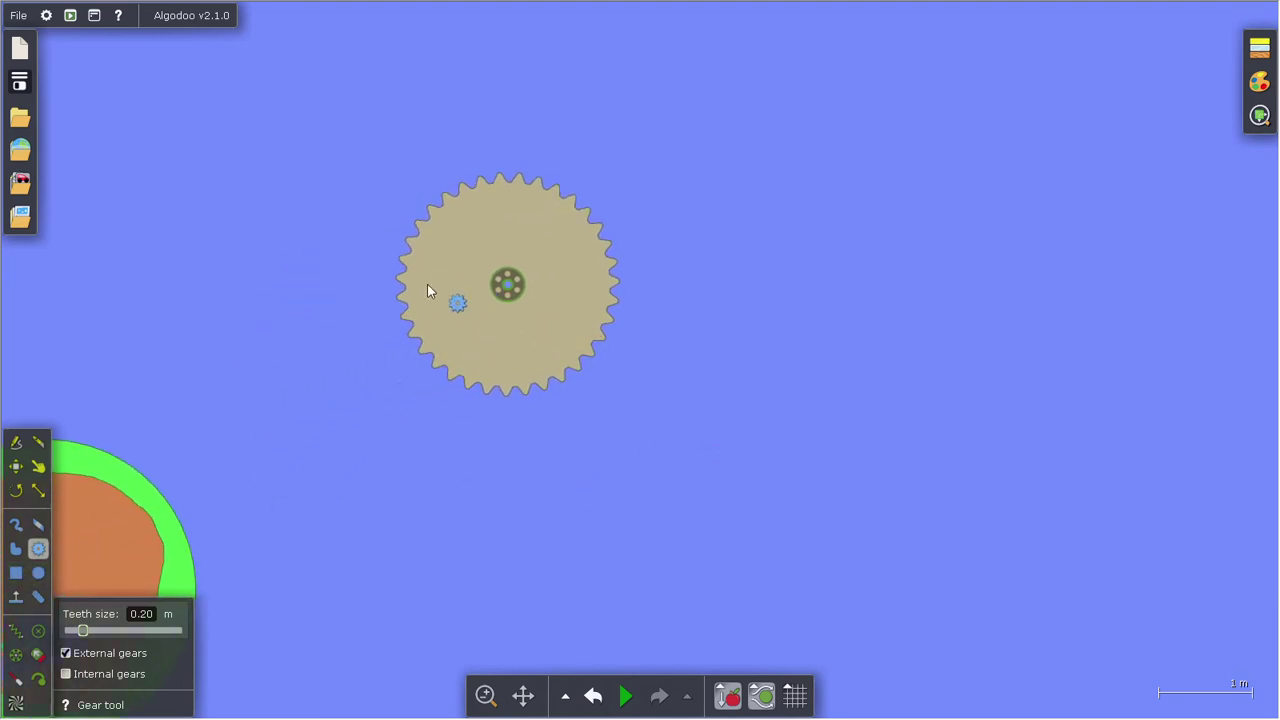
{"action": "left_click_drag", "start_coordinate": [301, 159], "coordinate": [262, 192]}
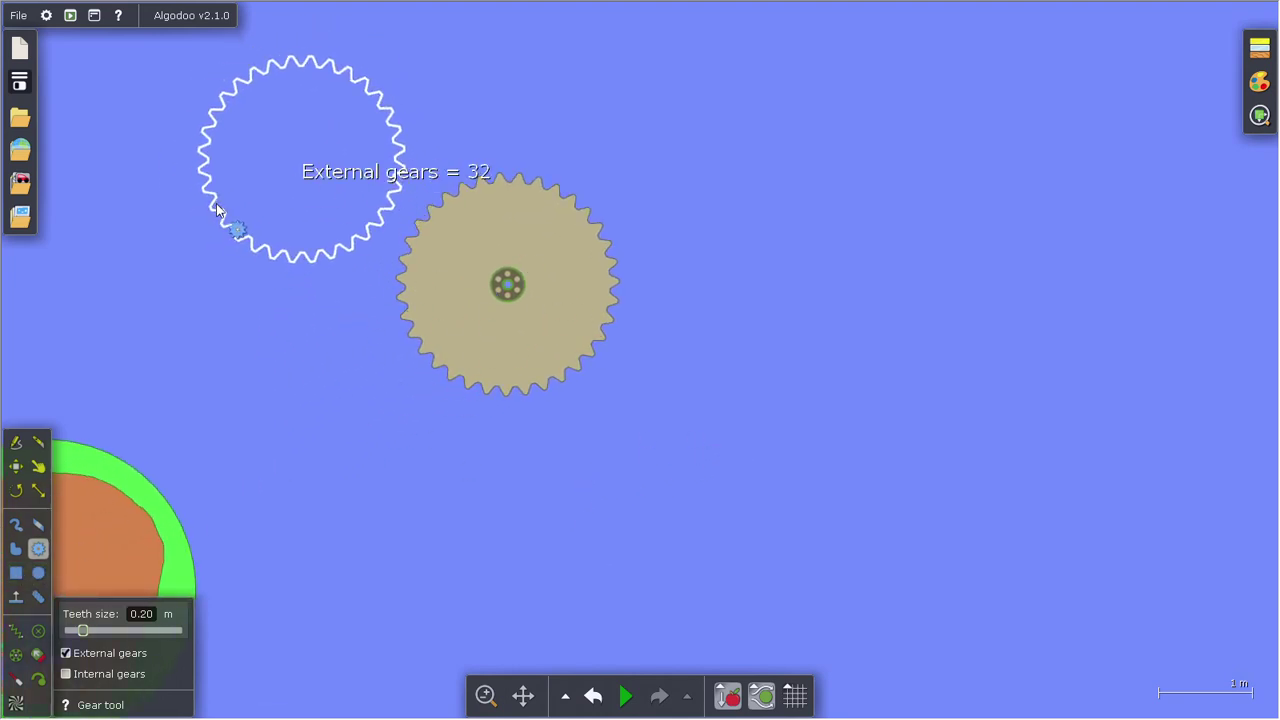
{"action": "left_click", "coordinate": [25, 470]}
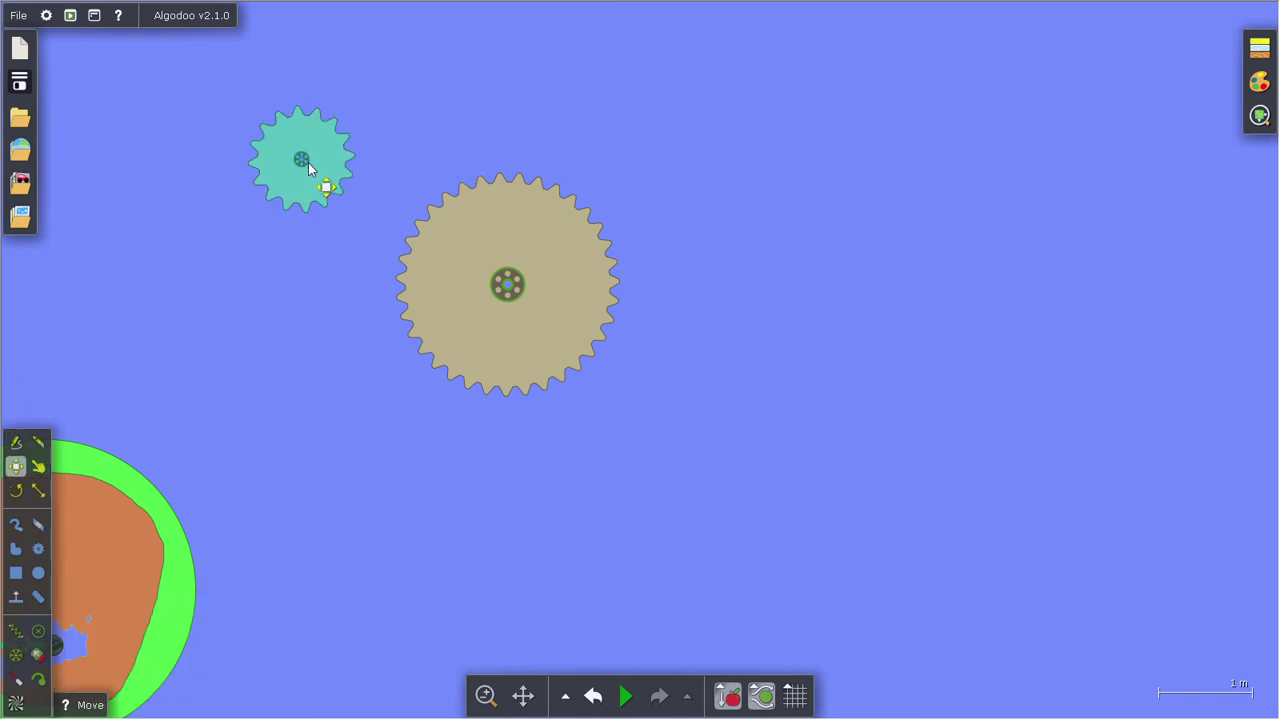
{"action": "left_click_drag", "start_coordinate": [303, 163], "coordinate": [376, 199]}
Attach a thruster to the small cyan gear
{"action": "left_click", "coordinate": [522, 52]}
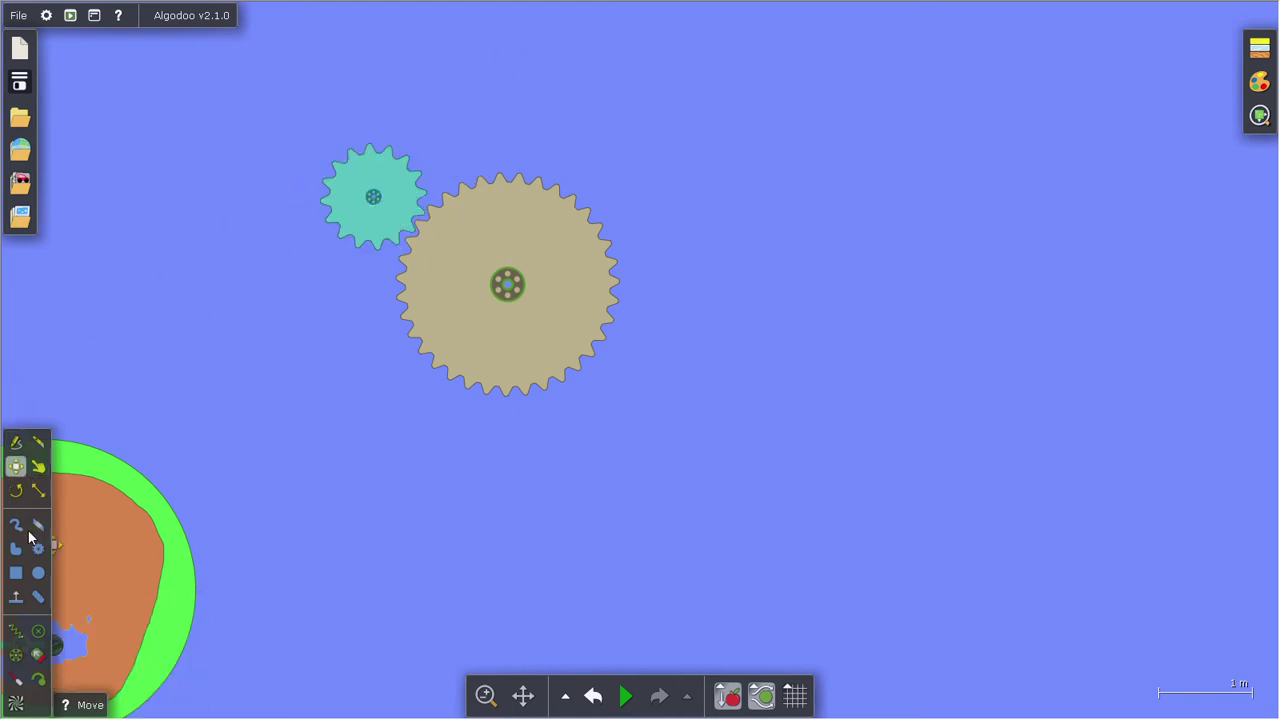
{"action": "left_click", "coordinate": [38, 655]}
{"action": "left_click_drag", "start_coordinate": [400, 176], "coordinate": [391, 271]}
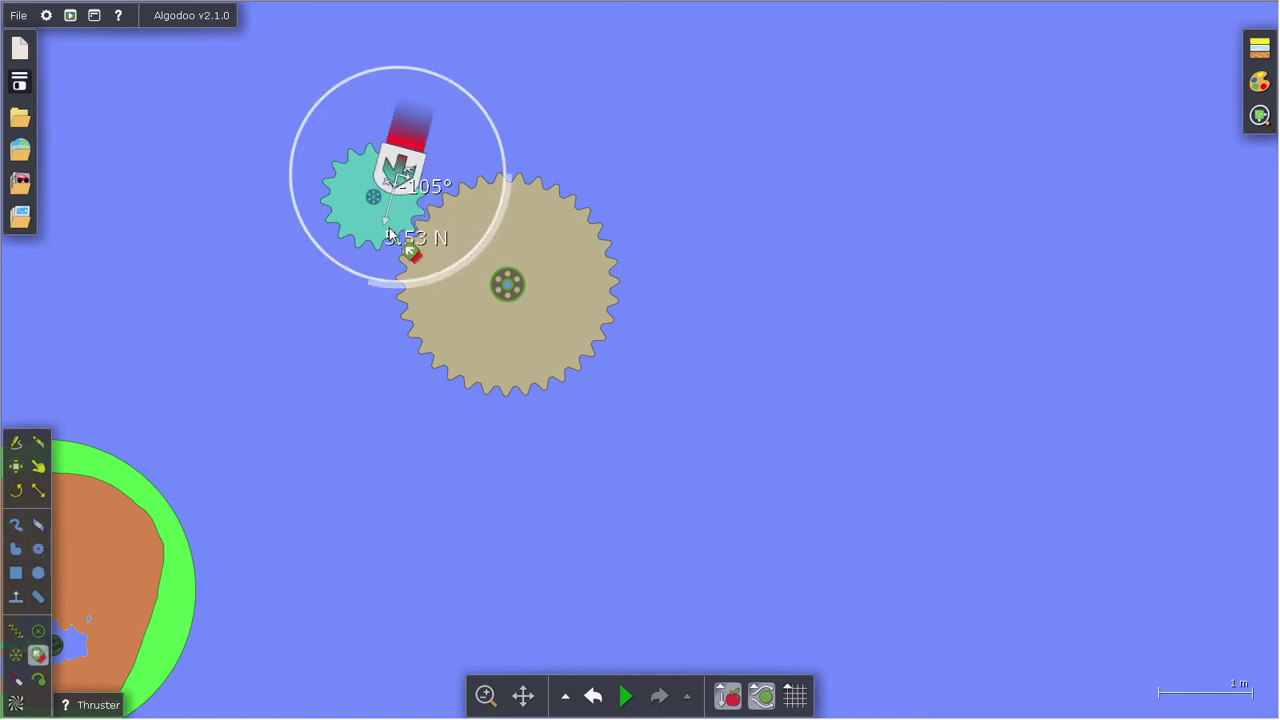
Check the thruster's force of about 9.9 N and reposition it on the cyan gear
{"action": "right_click", "coordinate": [403, 178]}
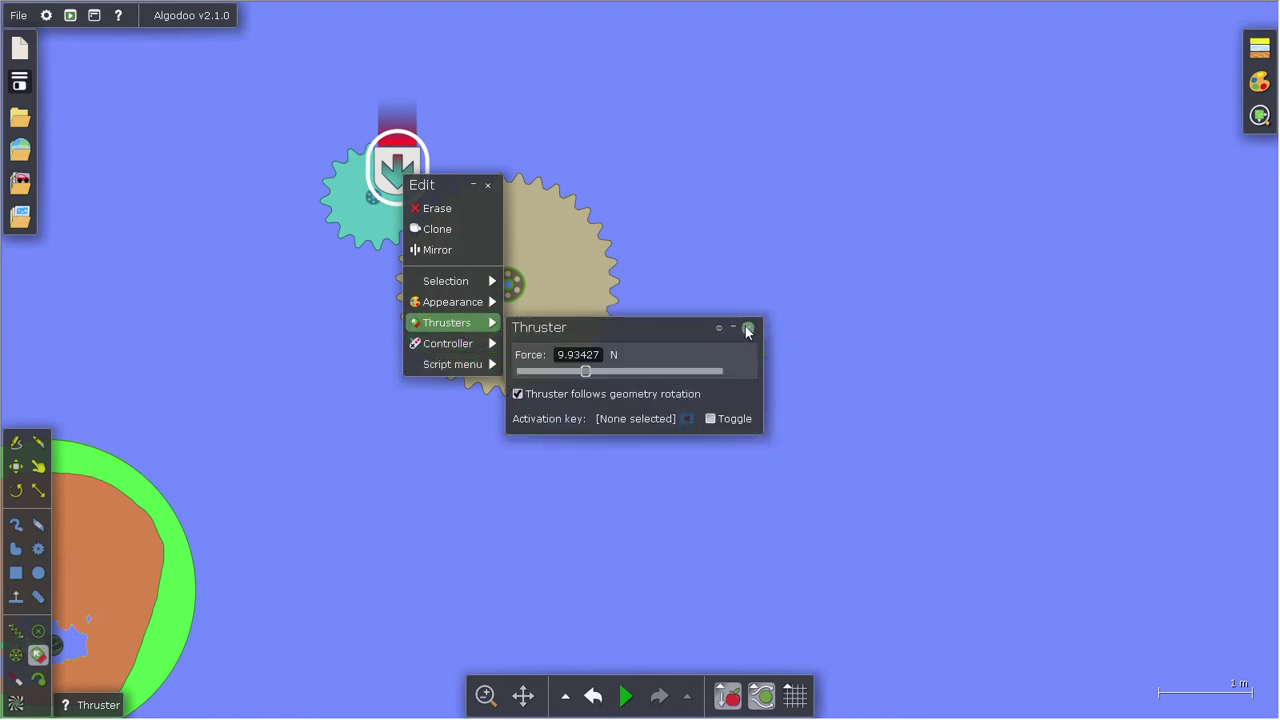
{"action": "scroll", "coordinate": [400, 200], "scroll_direction": "up", "scroll_amount": 3}
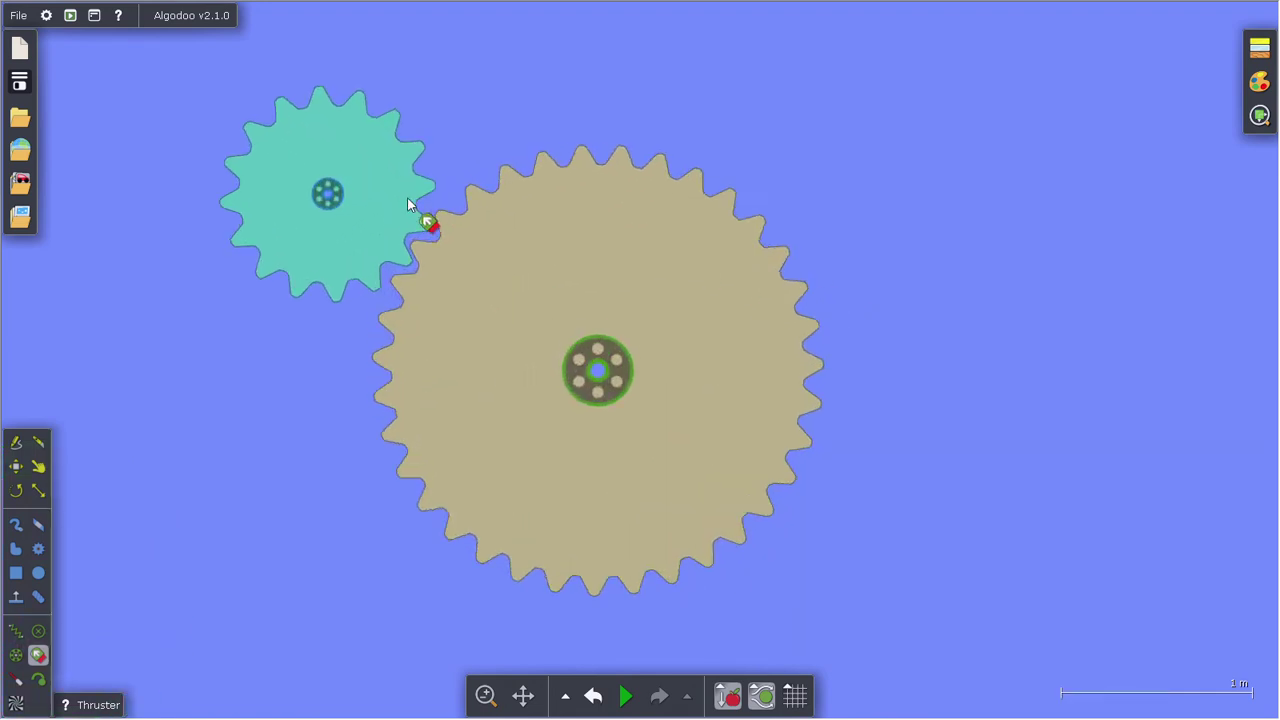
{"action": "scroll", "coordinate": [385, 188], "scroll_direction": "up", "scroll_amount": 2}
{"action": "mouse_move", "coordinate": [410, 140]}
{"action": "left_mouse_down"}
{"action": "mouse_move", "coordinate": [413, 442]}
{"action": "mouse_move", "coordinate": [414, 422]}
{"action": "left_mouse_up"}
{"action": "left_click_drag", "start_coordinate": [404, 130], "coordinate": [403, 172]}
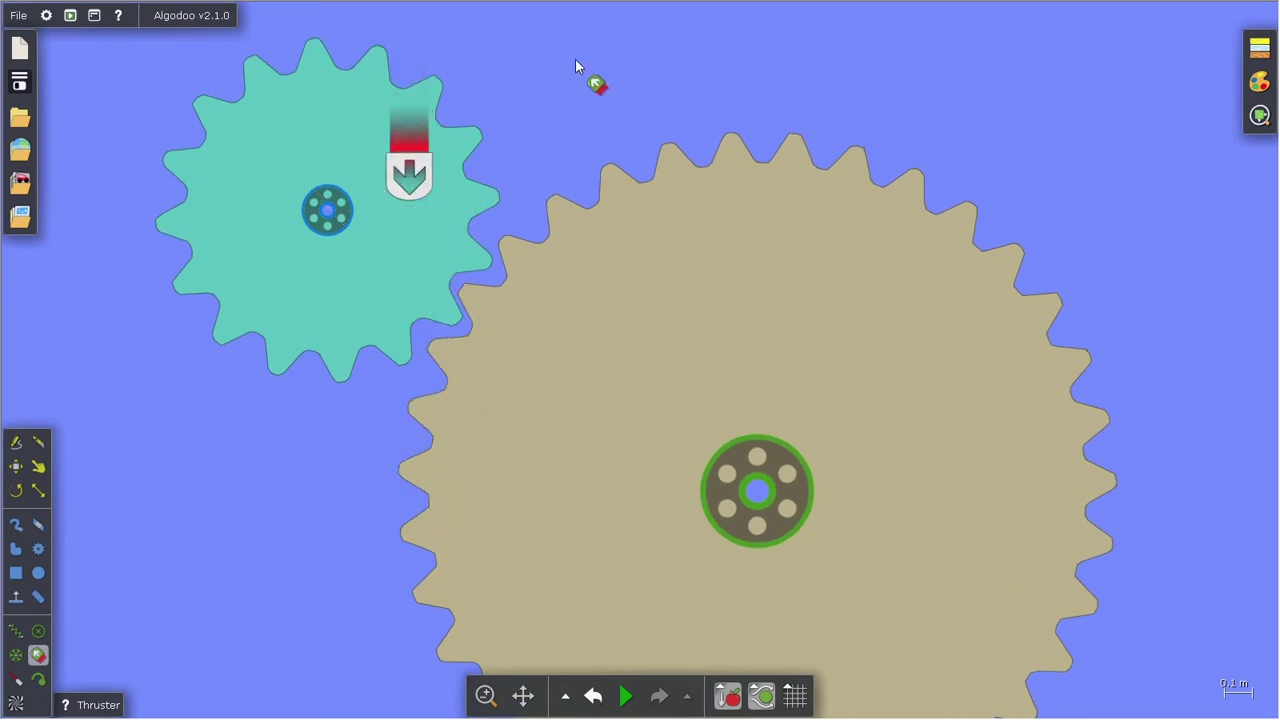
{"action": "scroll", "coordinate": [605, 367], "scroll_direction": "down", "scroll_amount": 2}
{"action": "scroll", "coordinate": [605, 367], "scroll_direction": "down", "scroll_amount": 2}
Run the simulation briefly to test the meshed gears, then pause
{"action": "left_click", "coordinate": [626, 695]}
{"action": "scroll", "coordinate": [636, 492], "scroll_direction": "down", "scroll_amount": 3}
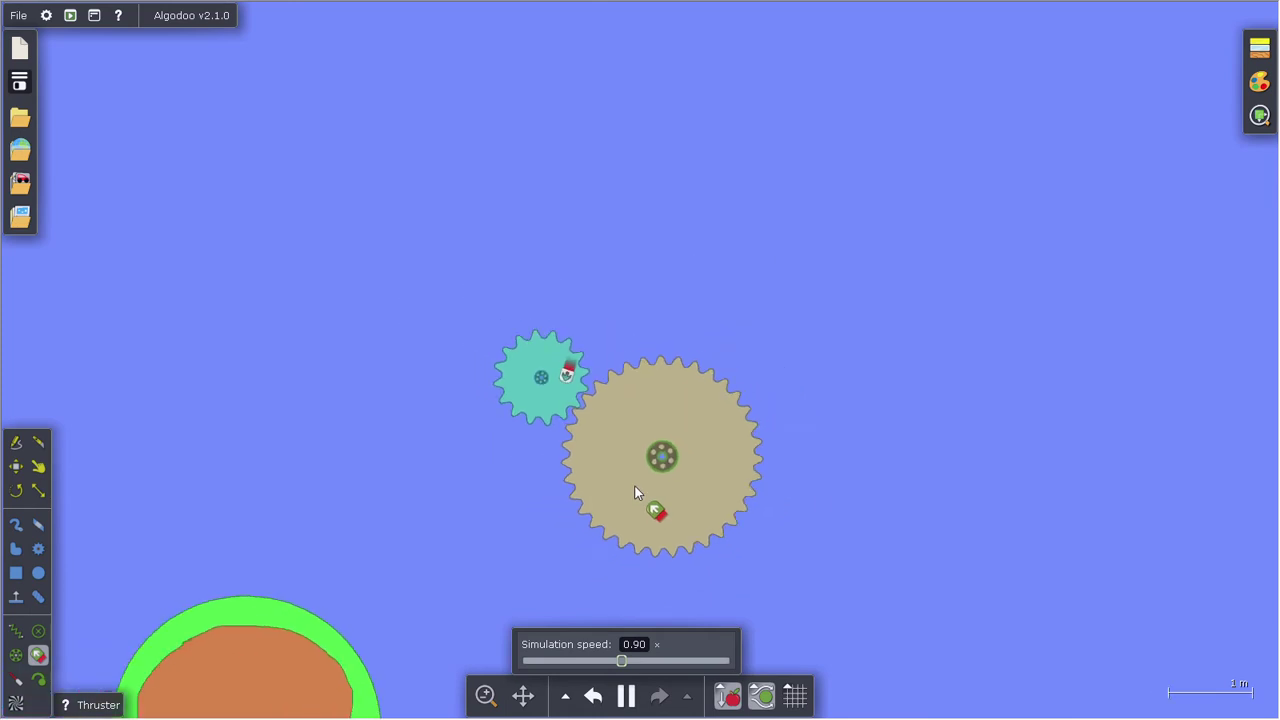
{"action": "left_click", "coordinate": [636, 705]}
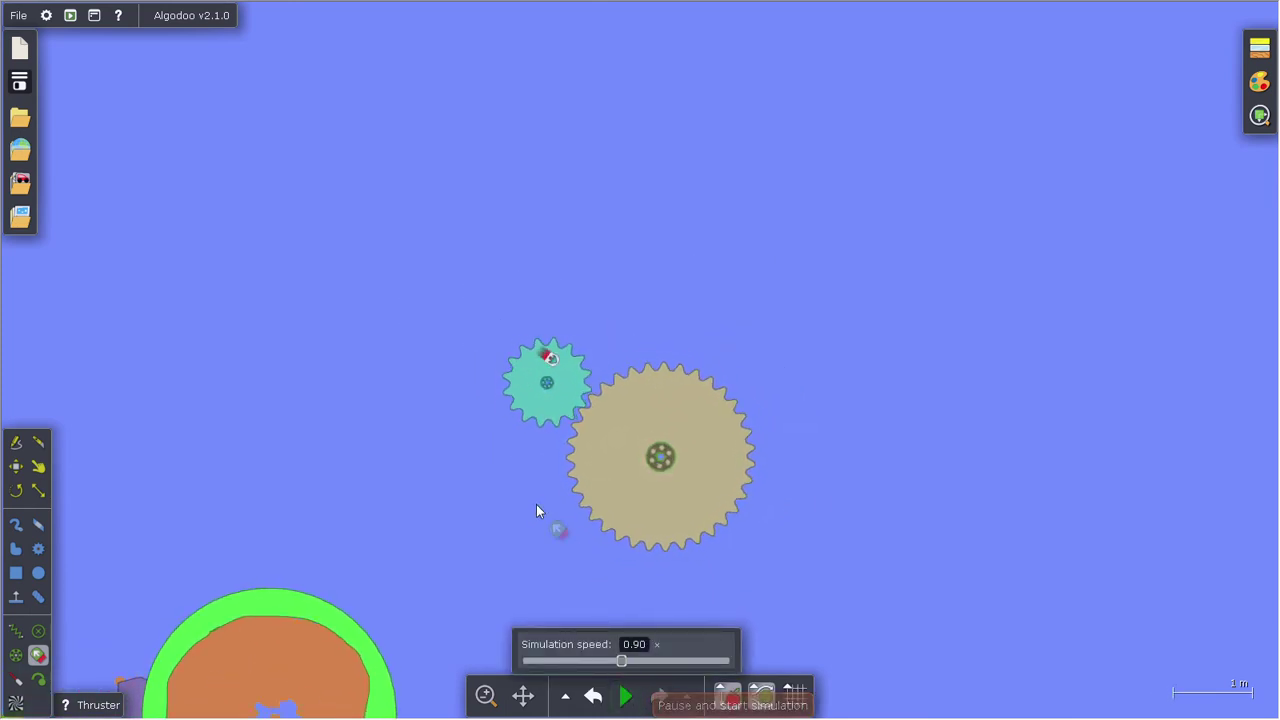
{"action": "left_click", "coordinate": [16, 573]}
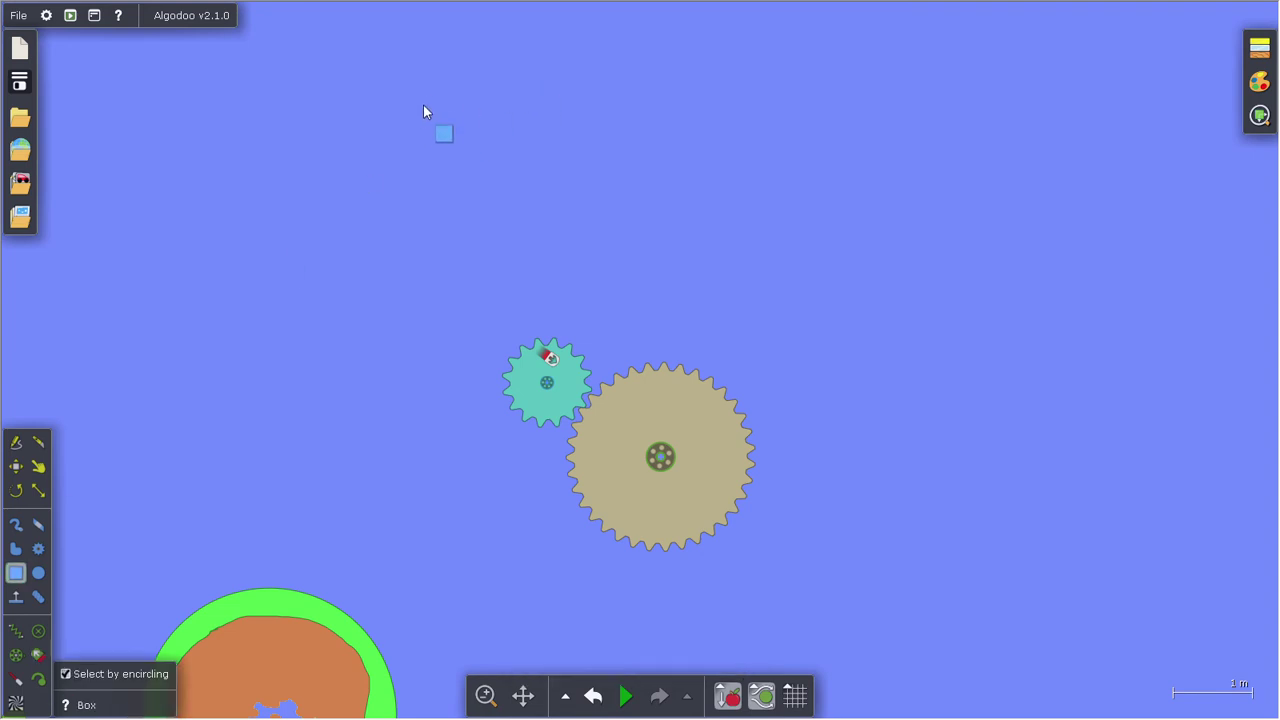
Draw an orange and a red tall thin bar, positioned above the small and large gears
{"action": "left_click_drag", "start_coordinate": [454, 61], "coordinate": [471, 349]}
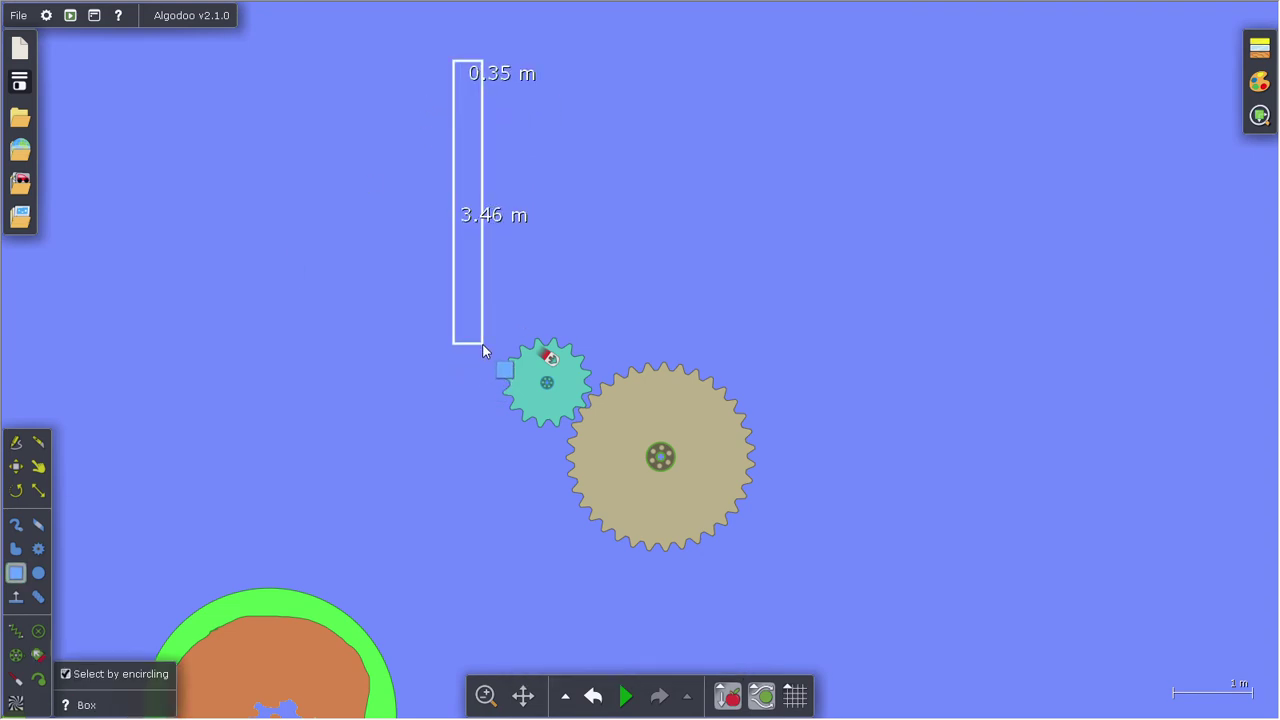
{"action": "left_click_drag", "start_coordinate": [697, 48], "coordinate": [676, 333]}
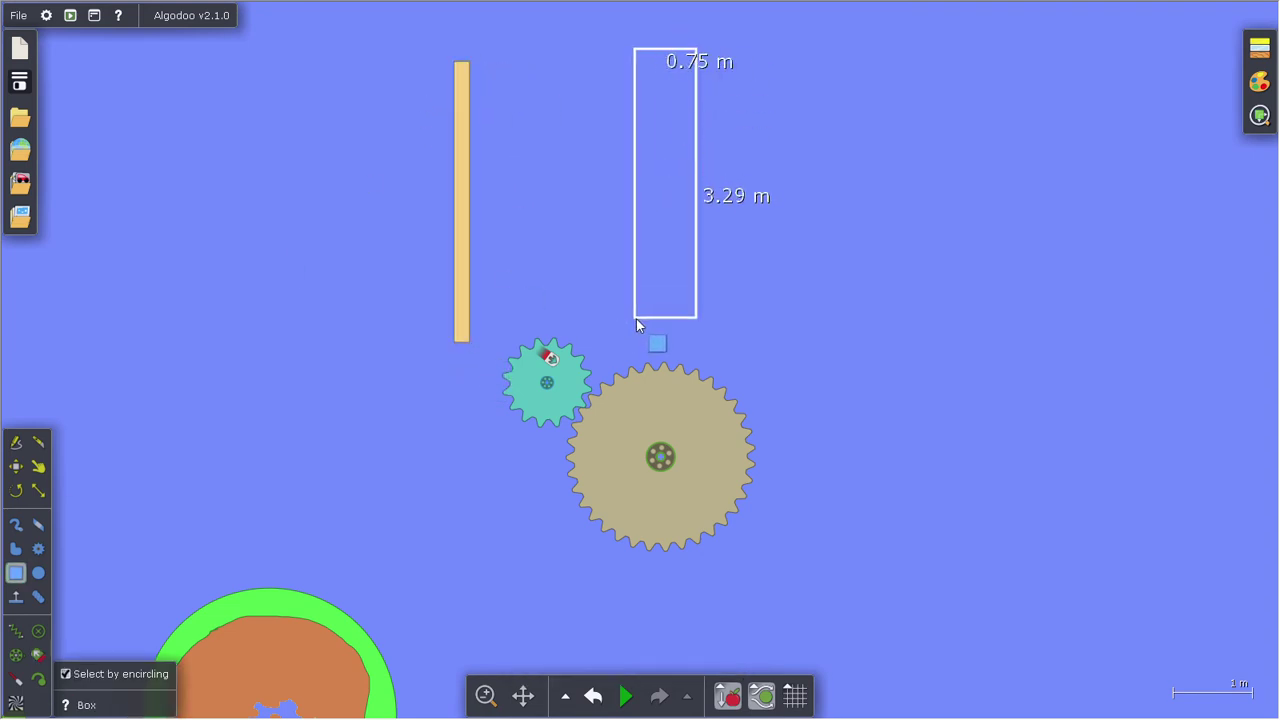
{"action": "left_click", "coordinate": [16, 466]}
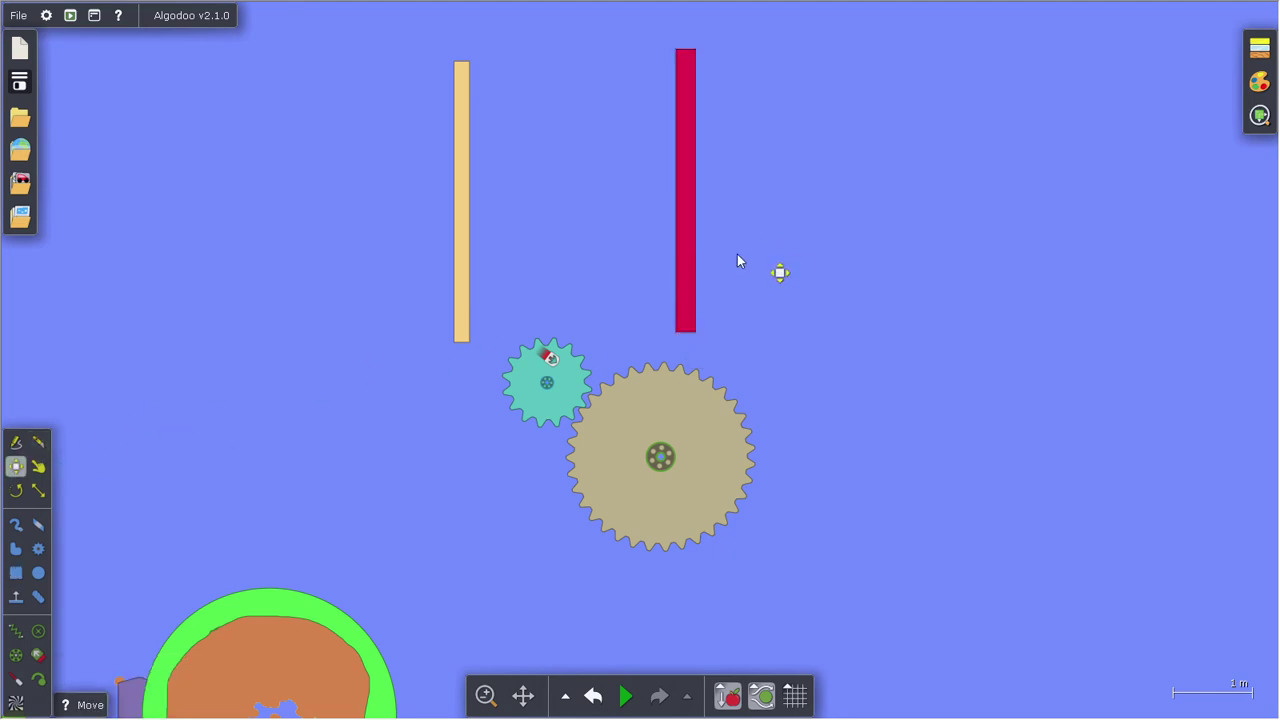
{"action": "left_click_drag", "start_coordinate": [686, 294], "coordinate": [614, 325]}
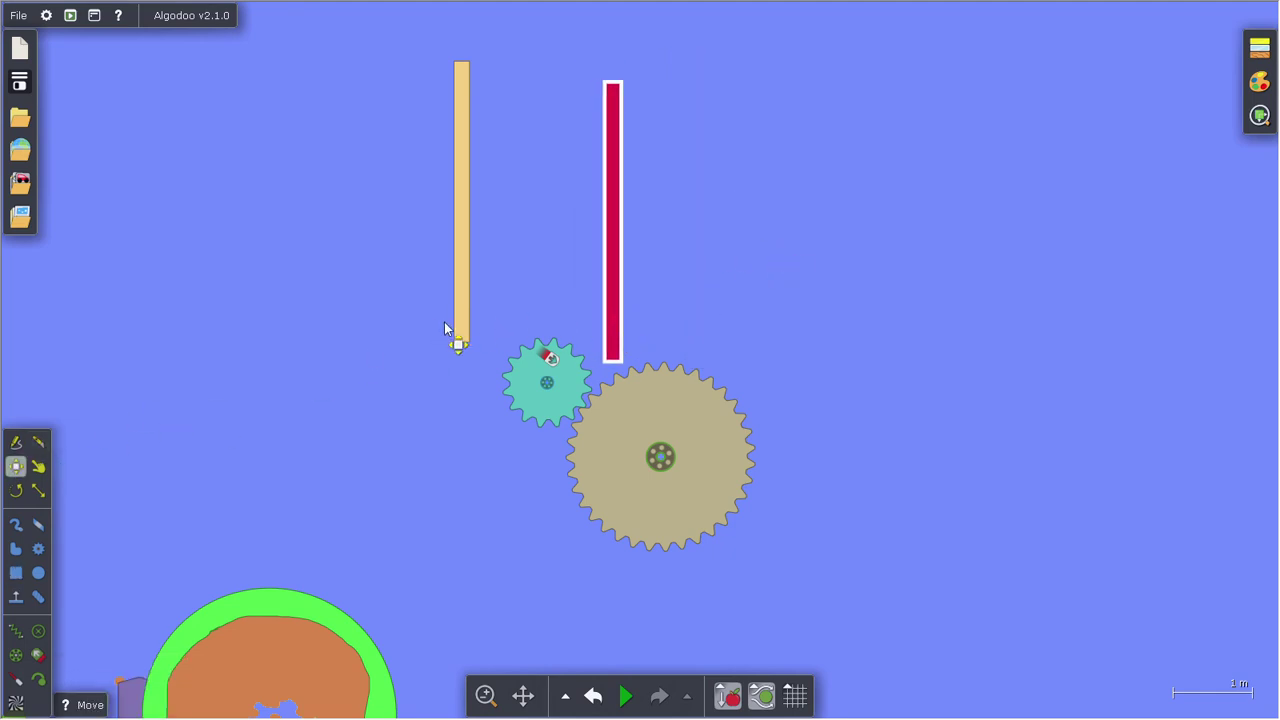
{"action": "left_click_drag", "start_coordinate": [459, 331], "coordinate": [483, 355]}
{"action": "left_click", "coordinate": [783, 248]}
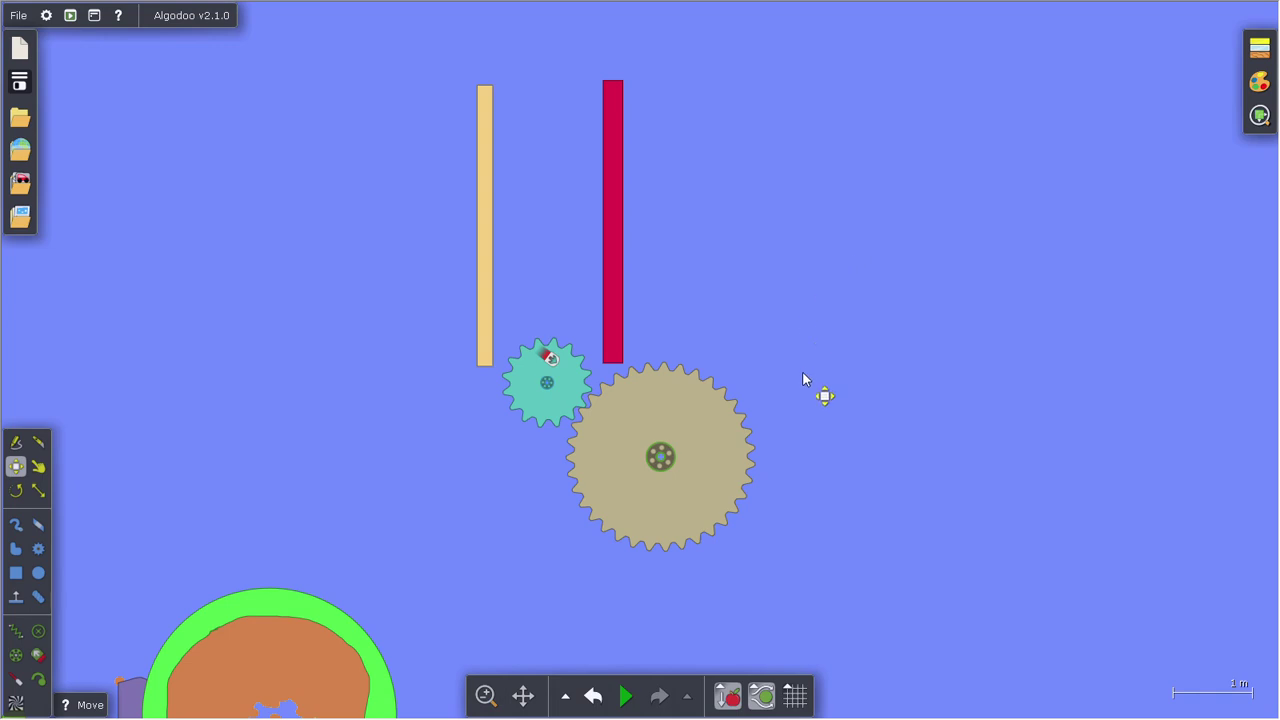
{"action": "left_click_drag", "start_coordinate": [612, 346], "coordinate": [618, 310]}
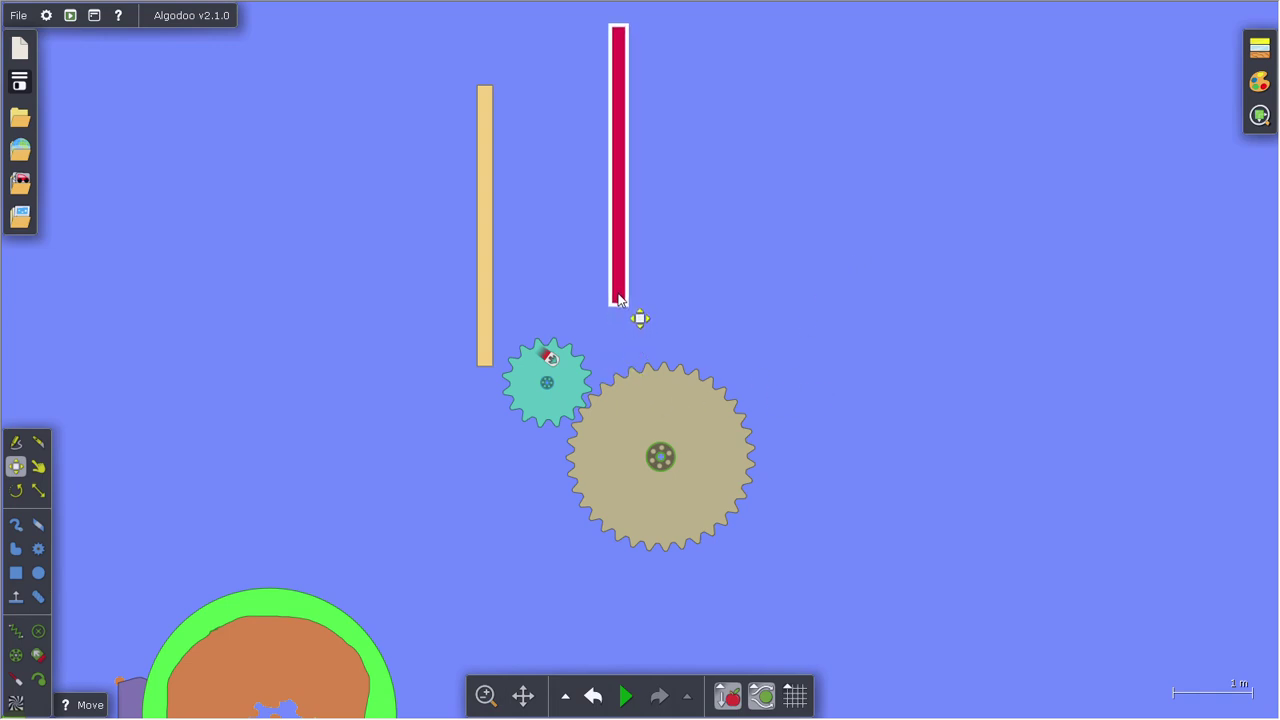
{"action": "left_click", "coordinate": [597, 294]}
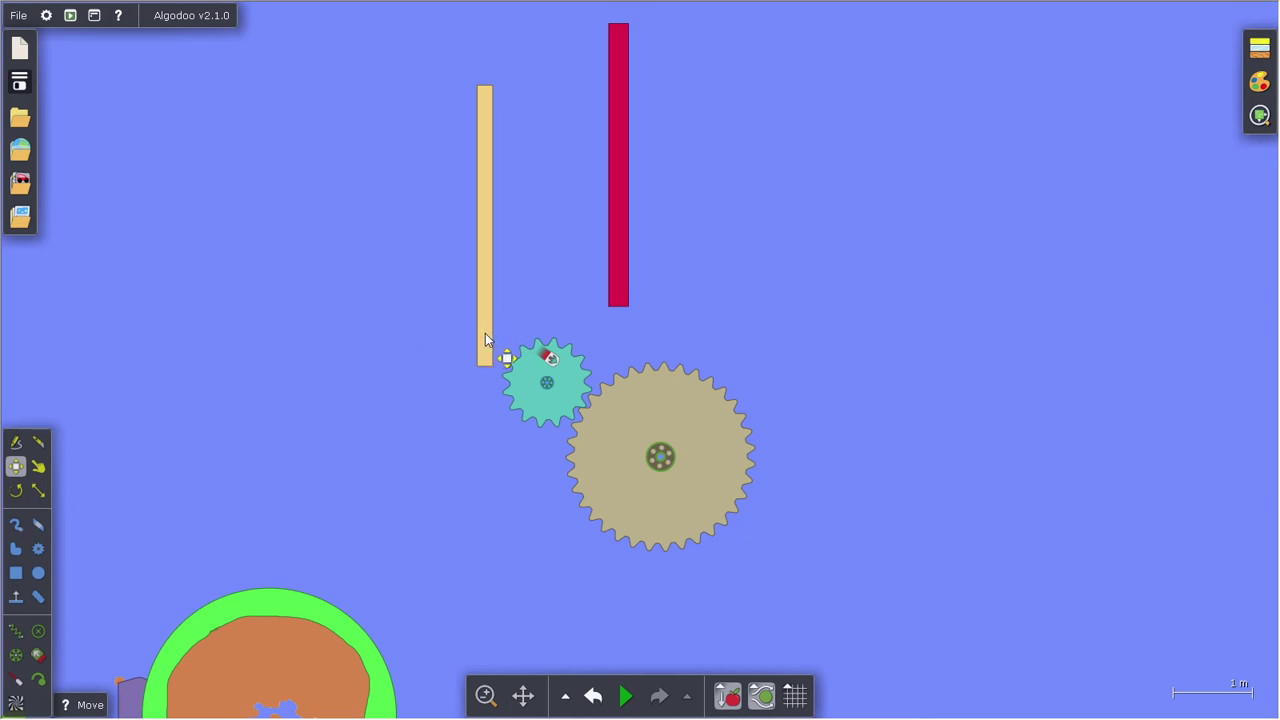
{"action": "mouse_move", "coordinate": [822, 49]}
{"action": "left_mouse_down"}
{"action": "mouse_move", "coordinate": [657, 160]}
{"action": "mouse_move", "coordinate": [500, 295]}
{"action": "left_mouse_up"}
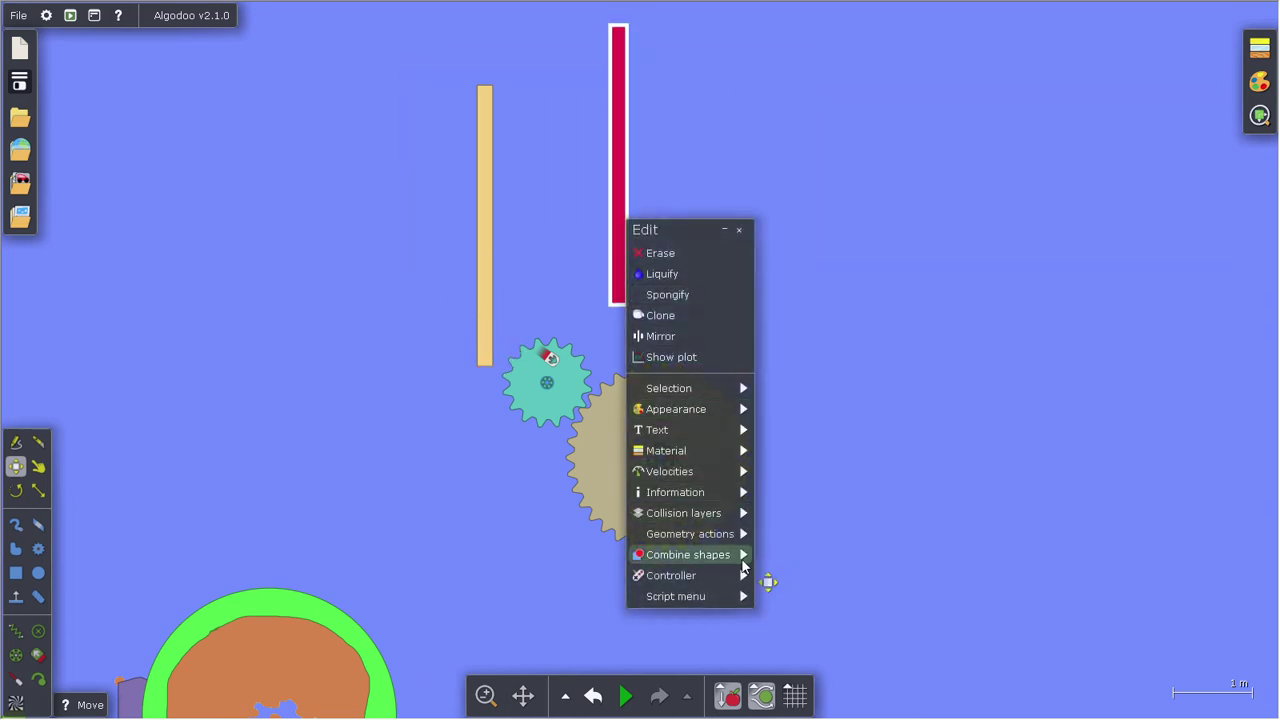
{"action": "left_click", "coordinate": [800, 560]}
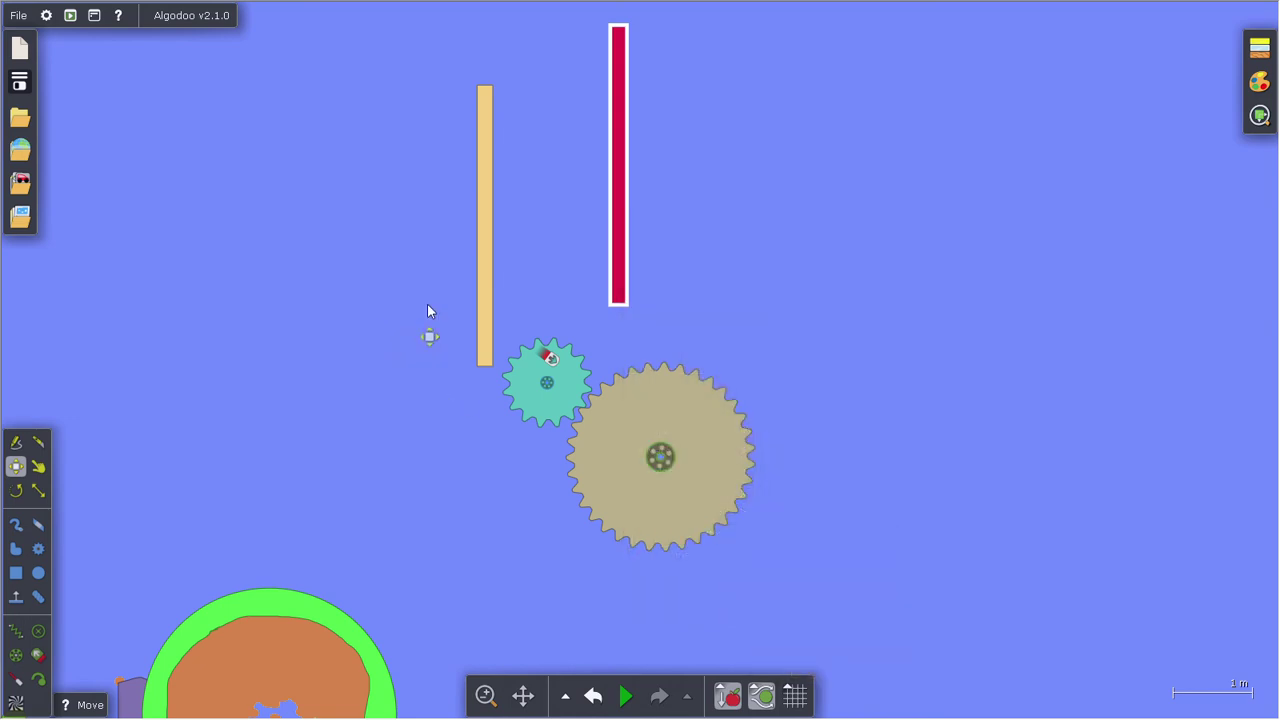
{"action": "right_click", "coordinate": [481, 318]}
{"action": "mouse_move", "coordinate": [545, 630]}
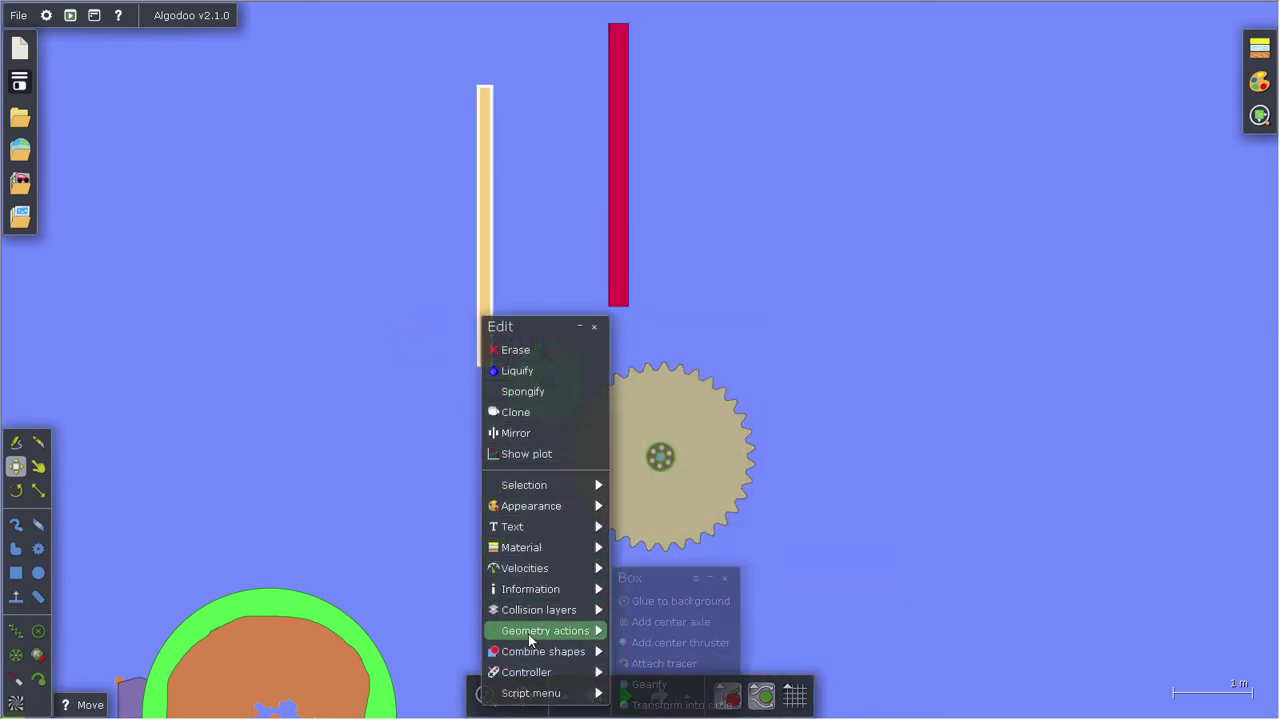
{"action": "left_click", "coordinate": [943, 264]}
{"action": "scroll", "coordinate": [944, 263], "scroll_direction": "down", "scroll_amount": 2}
Draw a left wall, a bottom bar and a right wall below the large gear
{"action": "scroll", "coordinate": [940, 290], "scroll_direction": "down", "scroll_amount": 3}
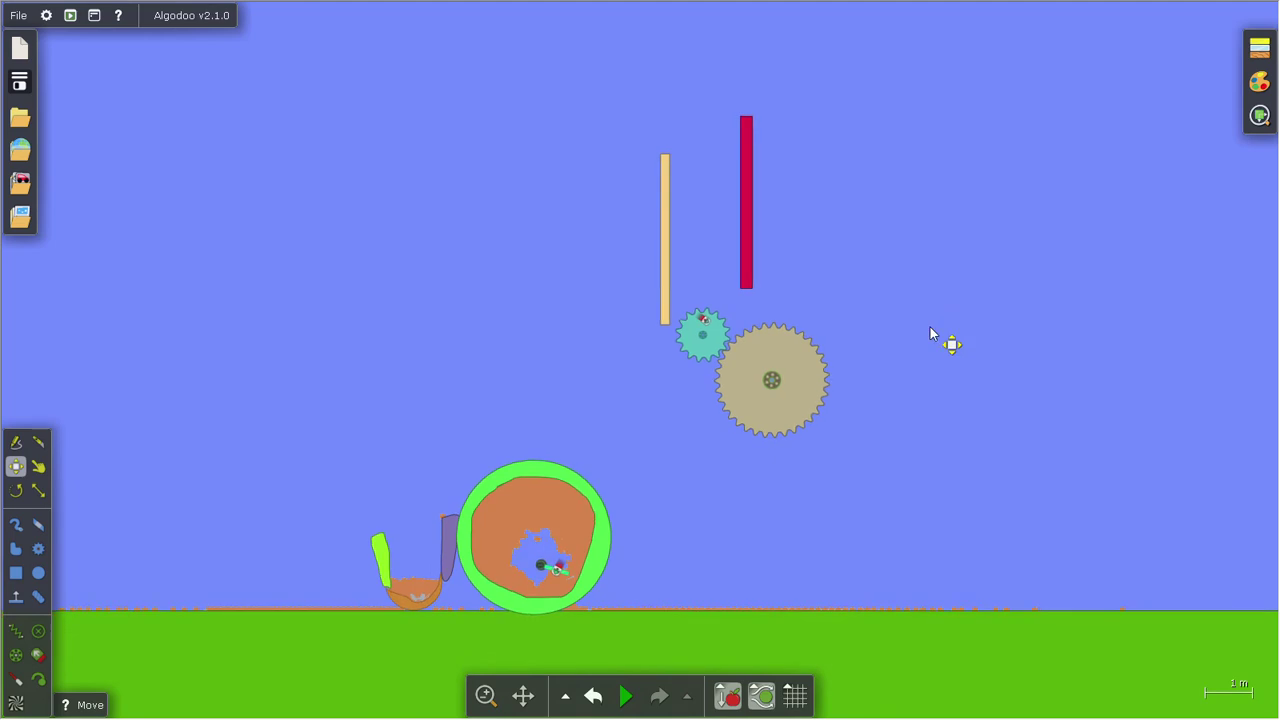
{"action": "scroll", "coordinate": [1017, 533], "scroll_direction": "up", "scroll_amount": 4}
{"action": "left_click", "coordinate": [15, 576]}
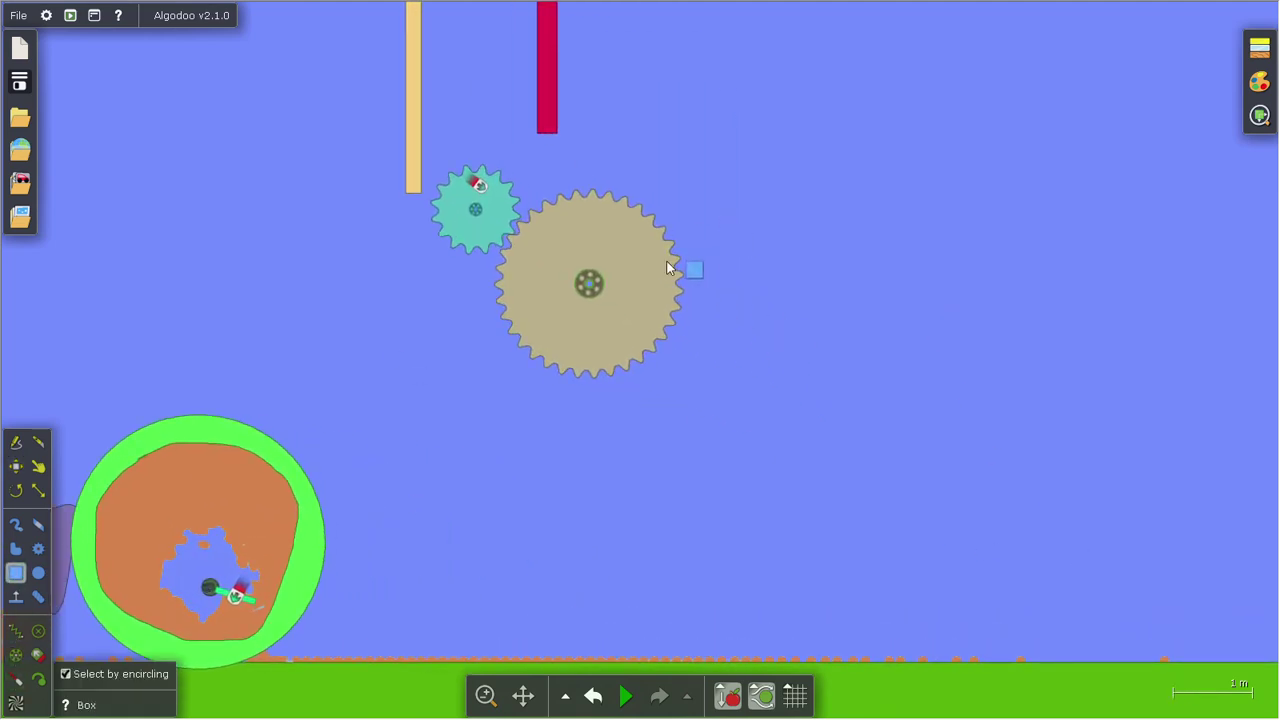
{"action": "left_click_drag", "start_coordinate": [658, 357], "coordinate": [675, 570]}
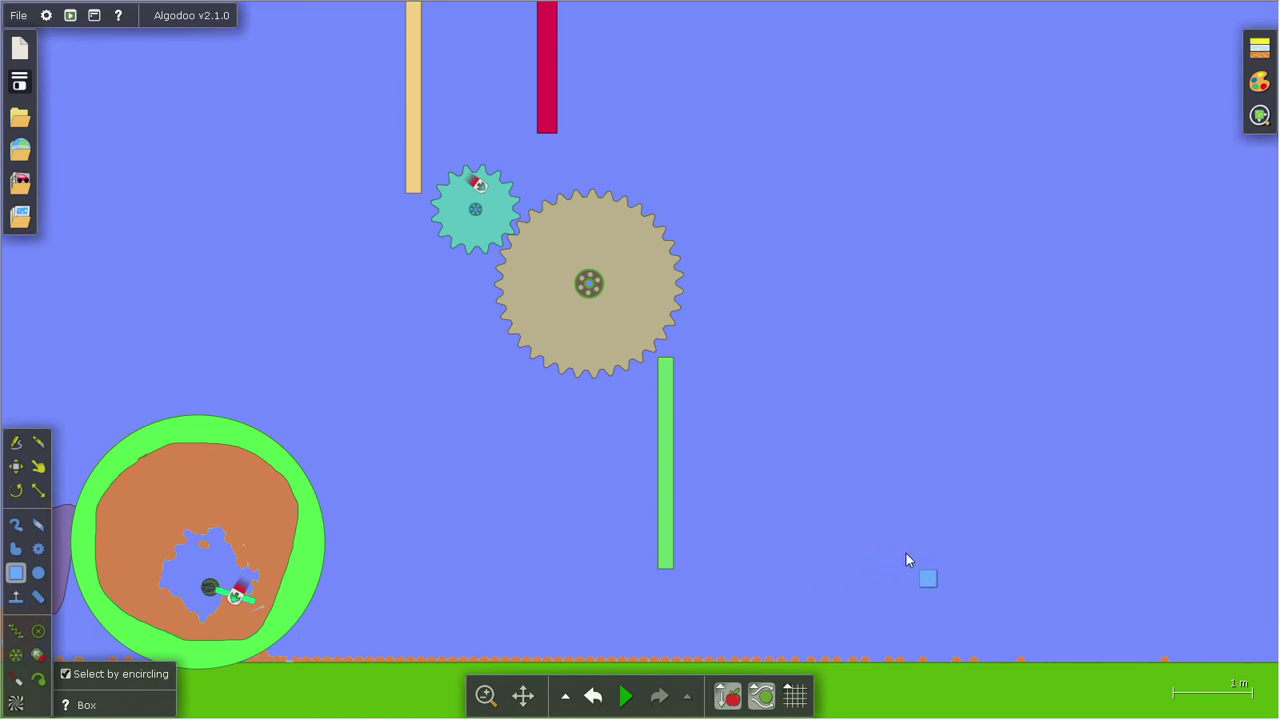
{"action": "left_click_drag", "start_coordinate": [906, 553], "coordinate": [660, 568]}
{"action": "left_click_drag", "start_coordinate": [940, 373], "coordinate": [926, 567]}
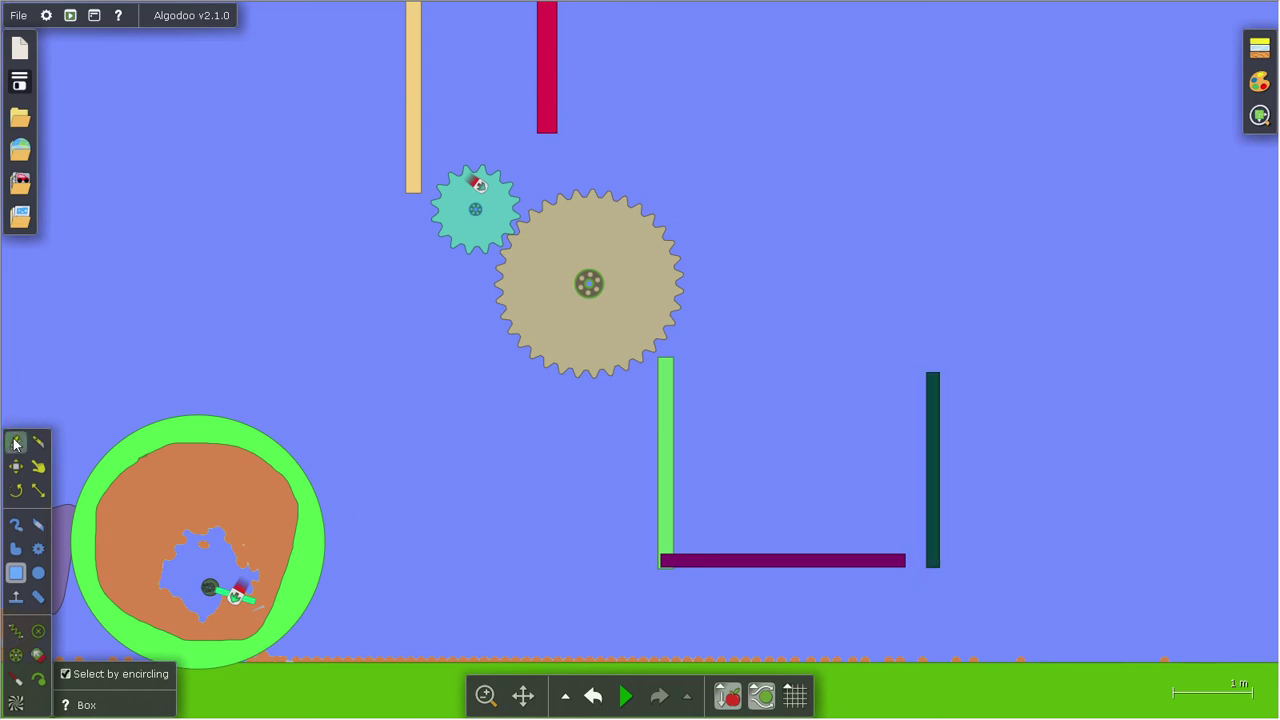
Align the three bars into a U shape and shift the container left and down
{"action": "key", "text": "m"}
{"action": "left_click_drag", "start_coordinate": [933, 540], "coordinate": [912, 545]}
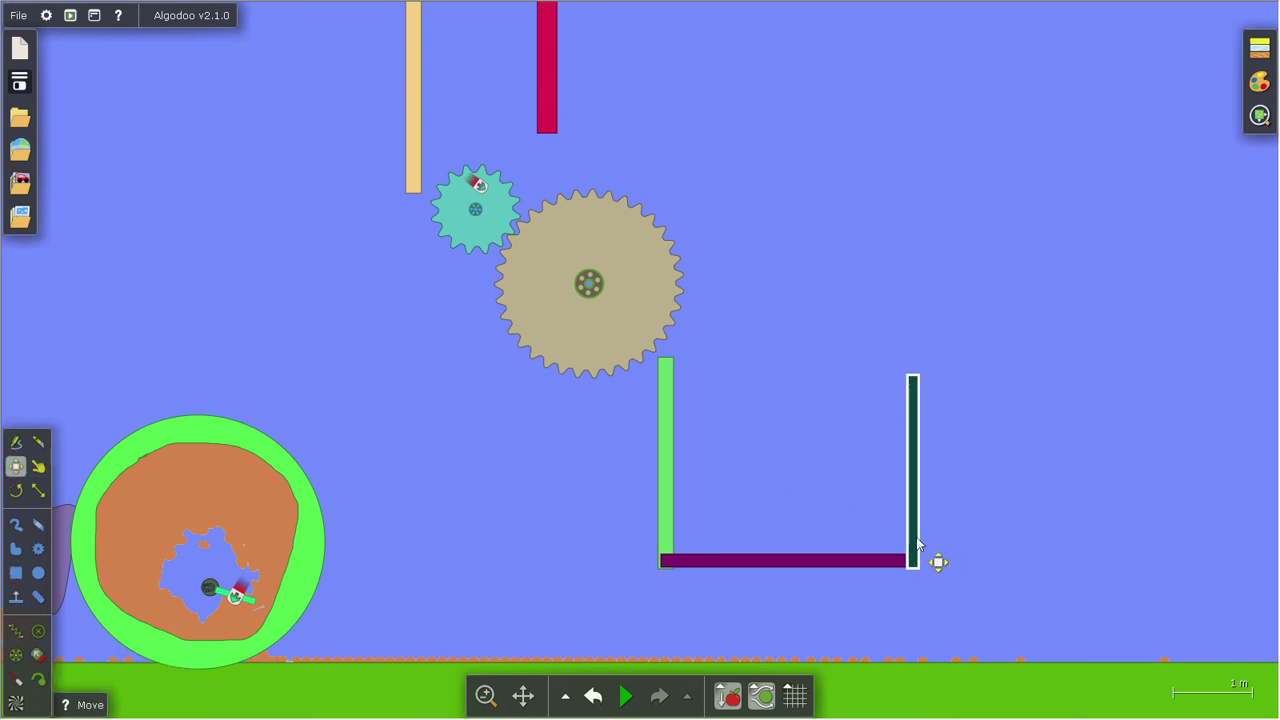
{"action": "left_click_drag", "start_coordinate": [1026, 490], "coordinate": [810, 550]}
{"action": "left_click", "coordinate": [658, 562]}
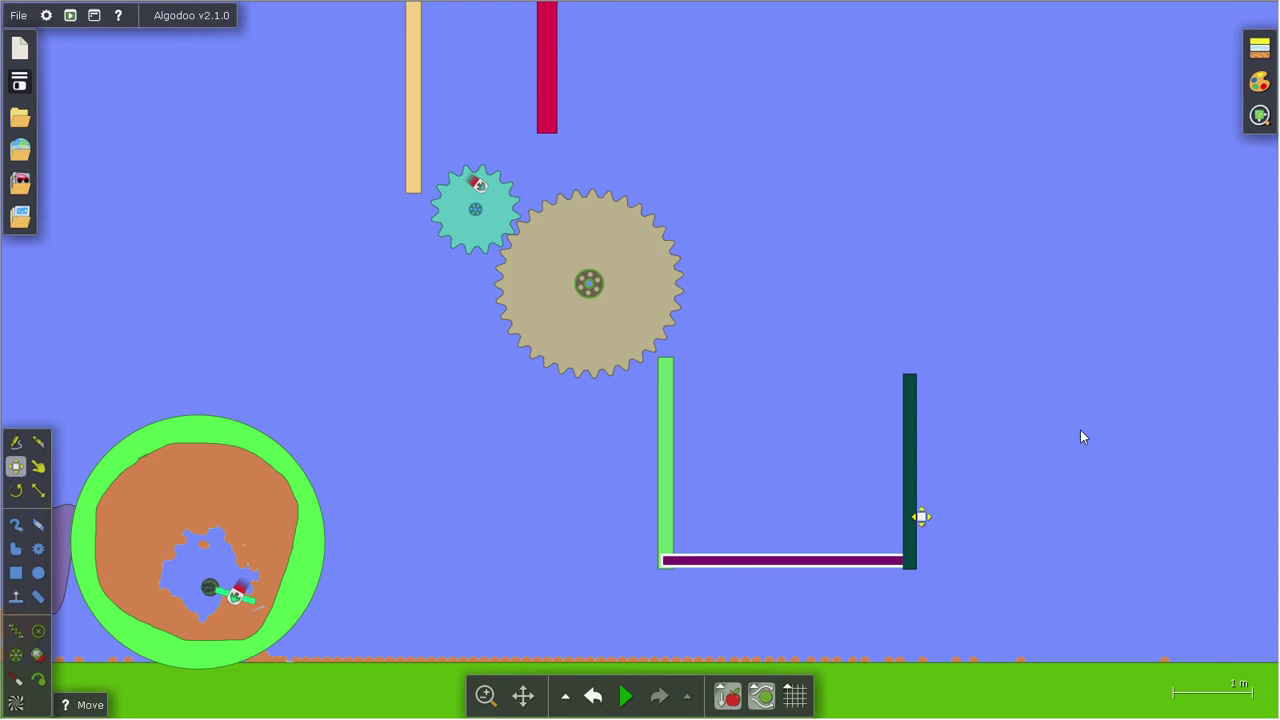
{"action": "left_click_drag", "start_coordinate": [1034, 310], "coordinate": [651, 597]}
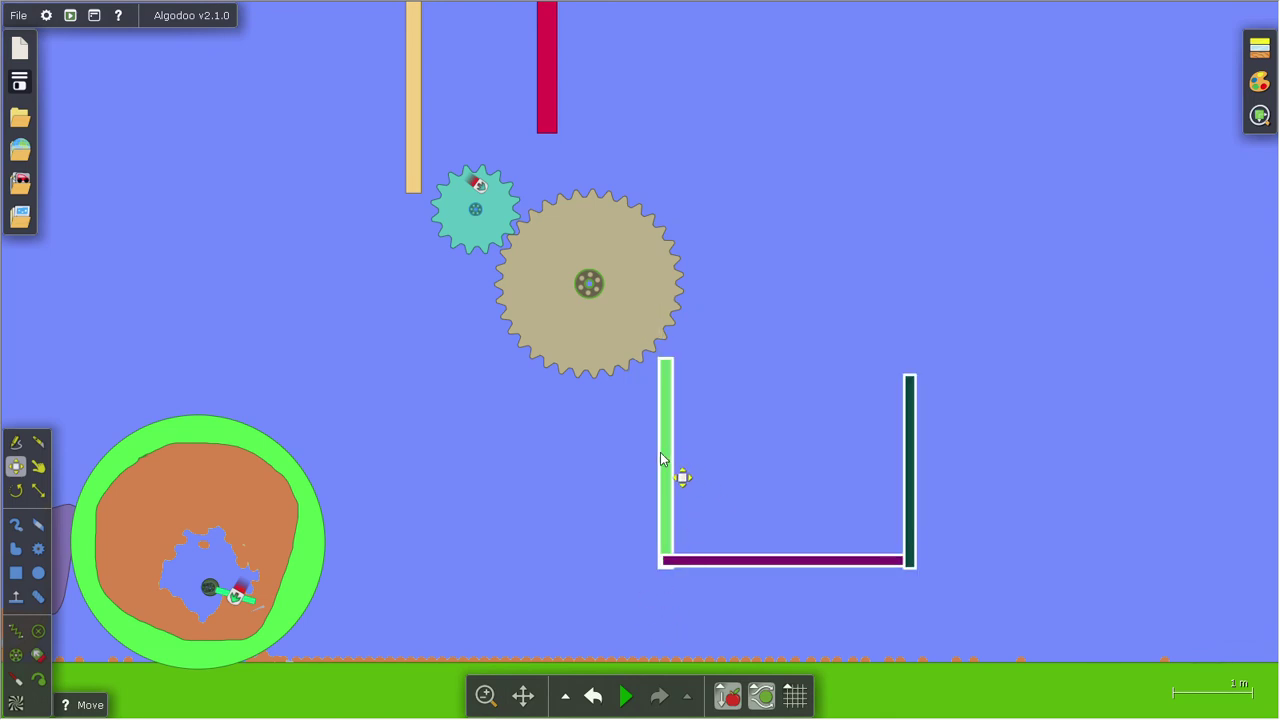
{"action": "mouse_move", "coordinate": [660, 460]}
{"action": "left_mouse_down"}
{"action": "mouse_move", "coordinate": [698, 449]}
{"action": "mouse_move", "coordinate": [661, 489]}
{"action": "mouse_move", "coordinate": [636, 488]}
{"action": "left_mouse_up"}
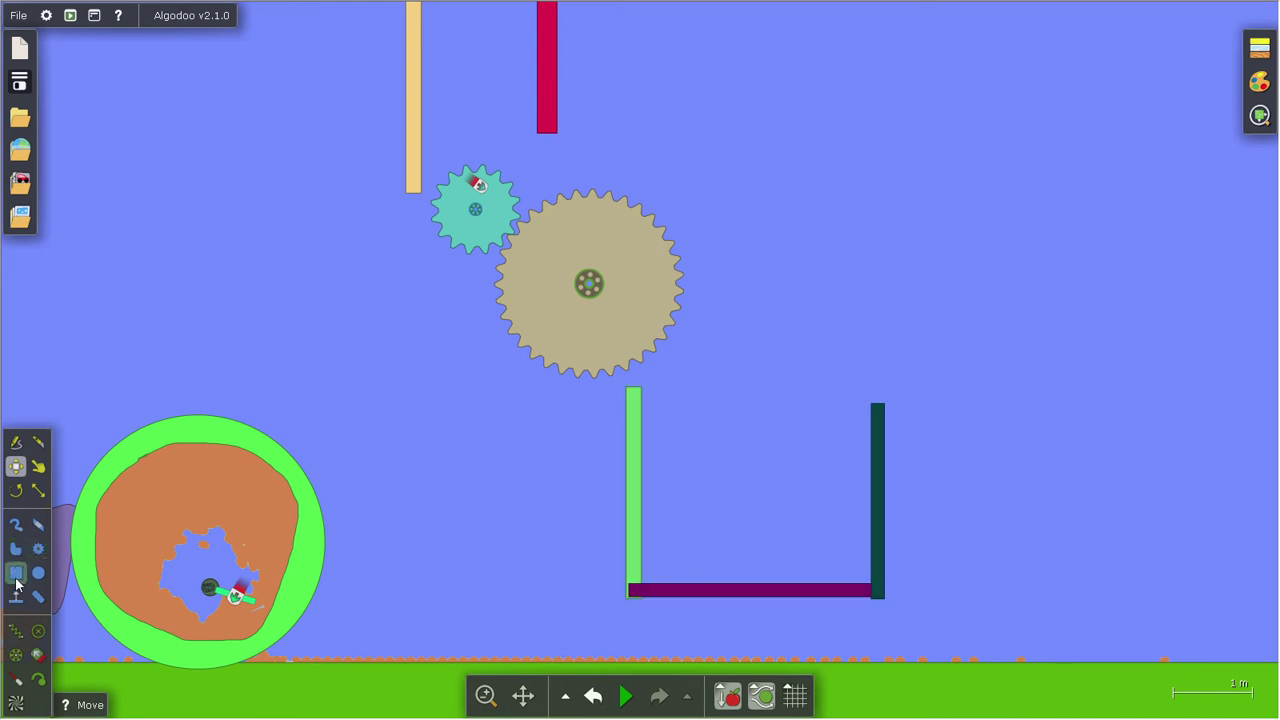
Draw a long horizontal olive bar below the gears and shift it left and down
{"action": "left_click", "coordinate": [17, 578]}
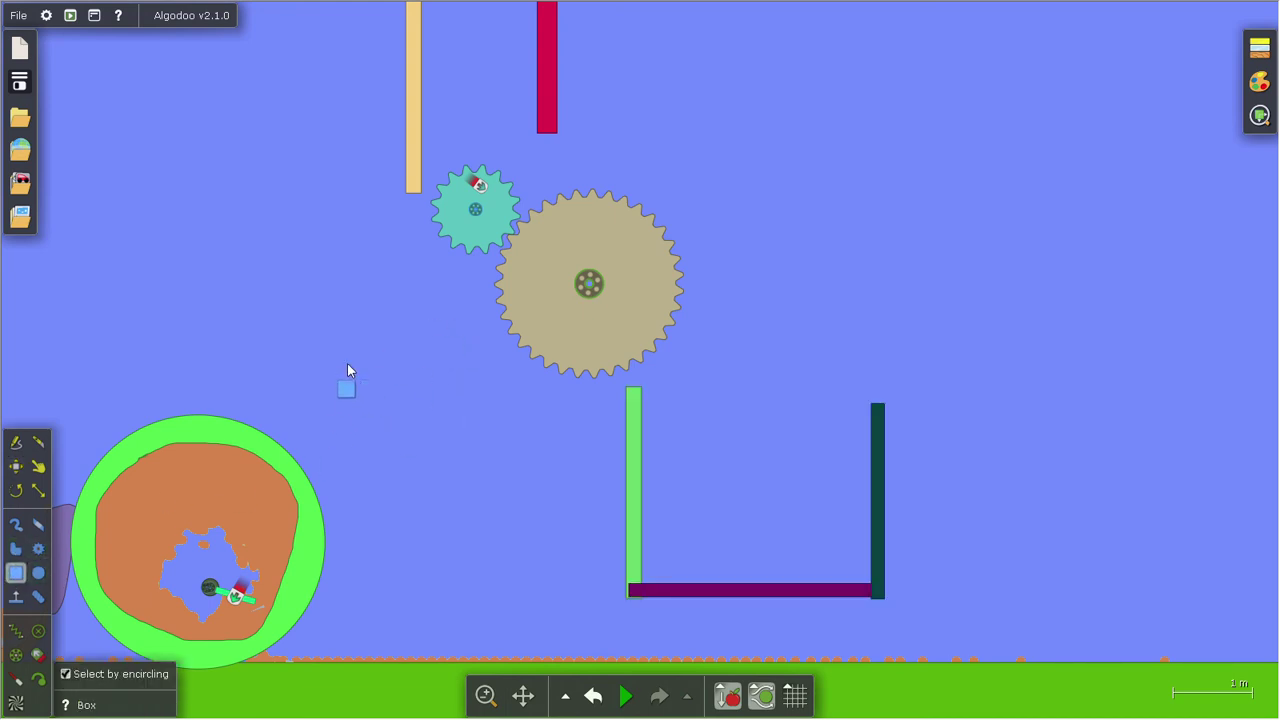
{"action": "left_click_drag", "start_coordinate": [323, 363], "coordinate": [701, 381]}
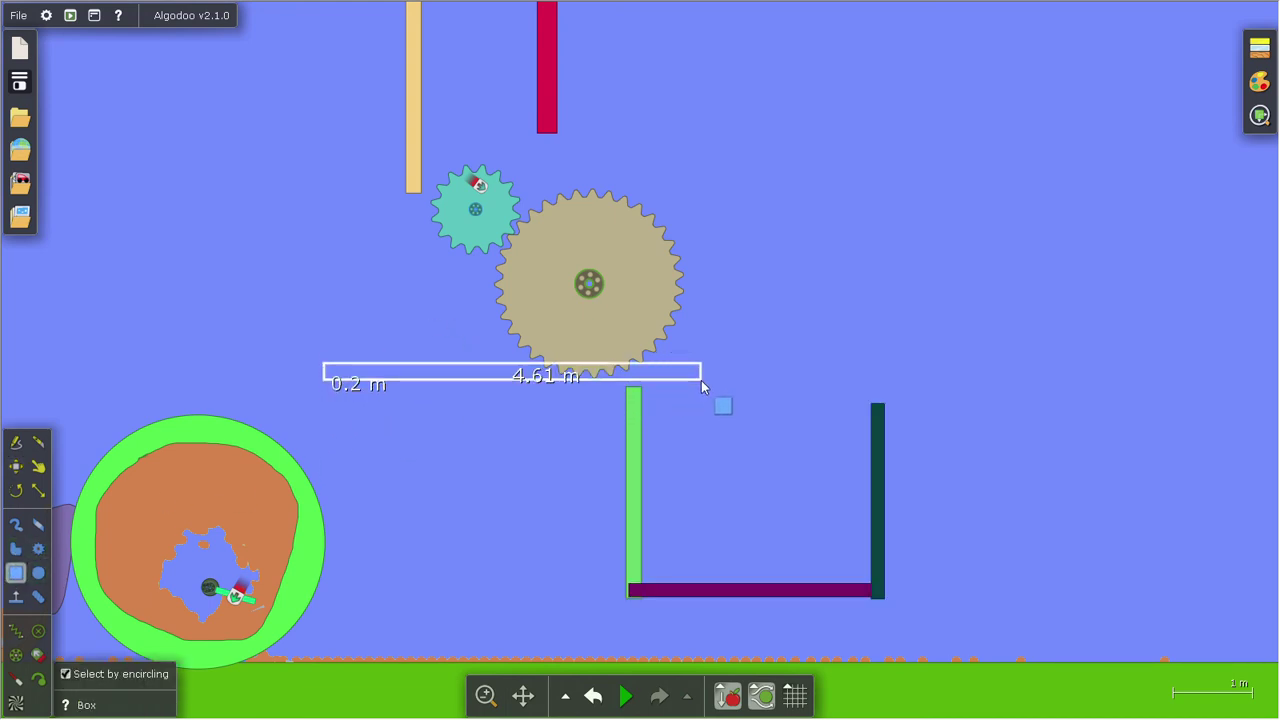
{"action": "key", "text": "m"}
{"action": "left_click_drag", "start_coordinate": [465, 377], "coordinate": [383, 406]}
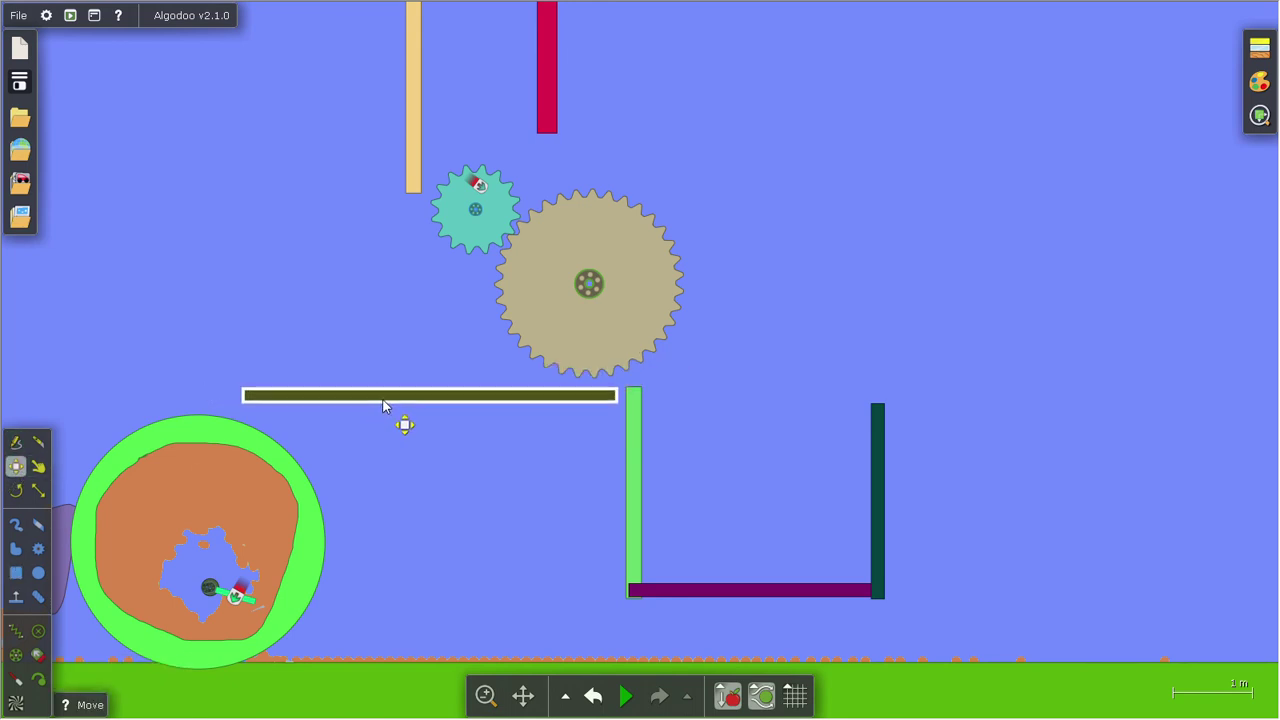
{"action": "right_click", "coordinate": [381, 402]}
{"action": "key", "text": "Escape"}
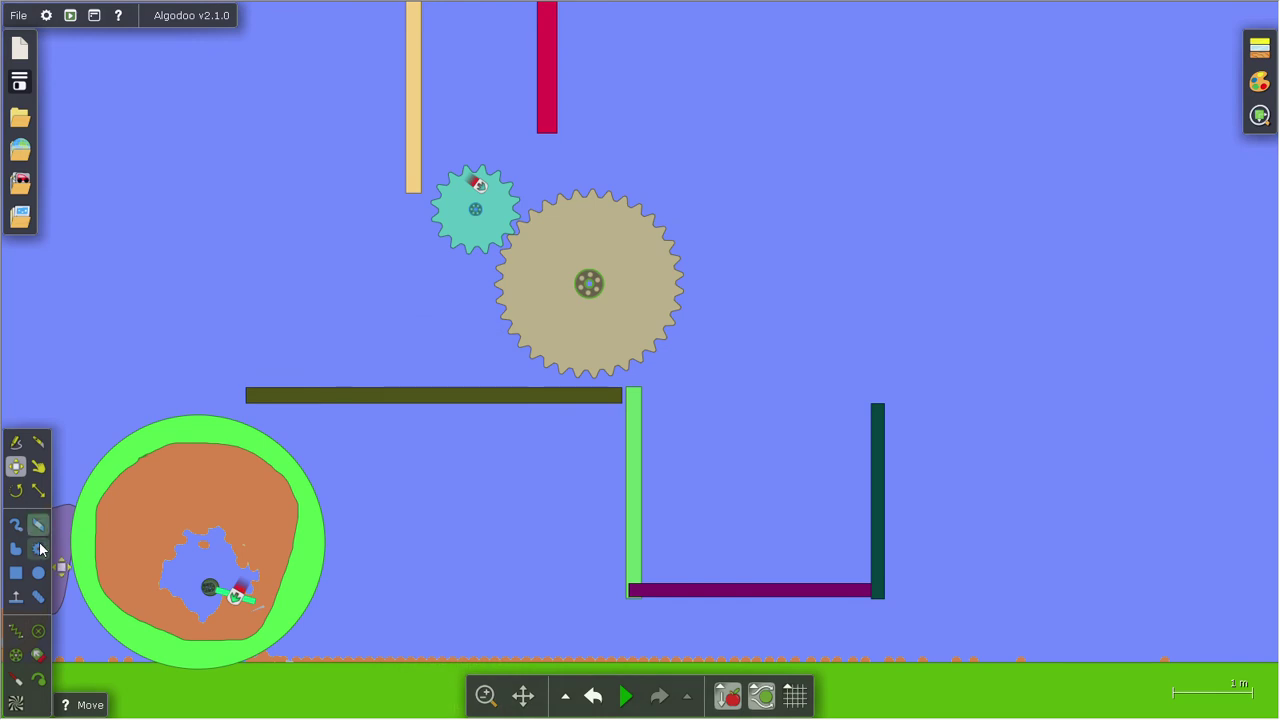
Add a vertical teal post on the olive bar, then erase the olive bar
{"action": "key", "text": "b"}
{"action": "left_click_drag", "start_coordinate": [390, 196], "coordinate": [373, 403]}
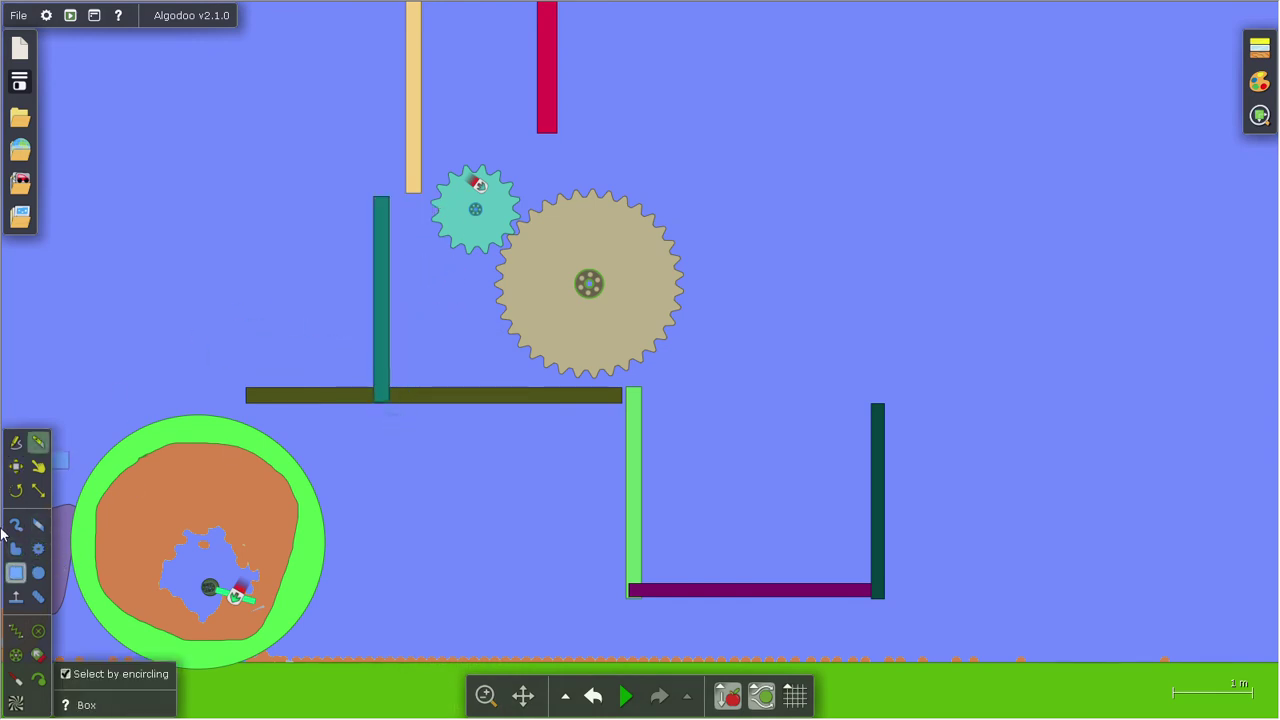
{"action": "left_click", "coordinate": [16, 466]}
{"action": "right_click", "coordinate": [326, 398]}
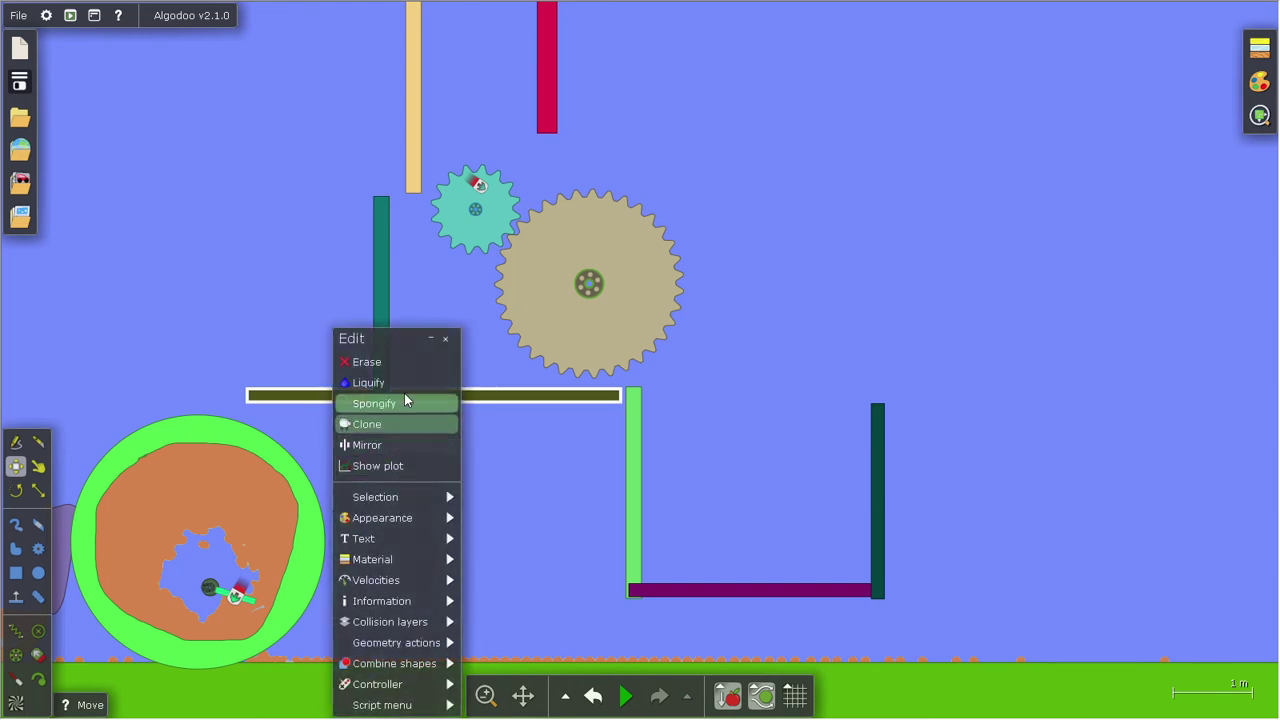
{"action": "left_click", "coordinate": [404, 364]}
Draw a yellow plank rightward from the teal post's bottom
{"action": "left_click", "coordinate": [18, 572]}
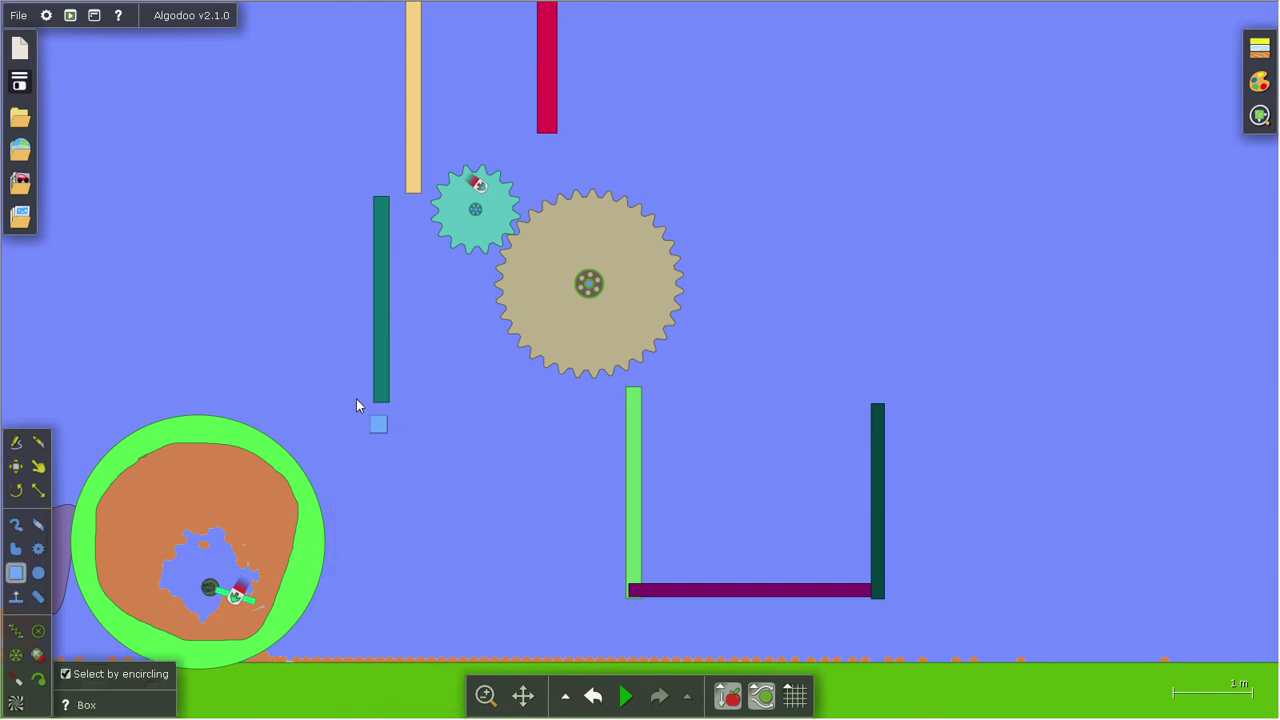
{"action": "left_click_drag", "start_coordinate": [374, 395], "coordinate": [588, 399]}
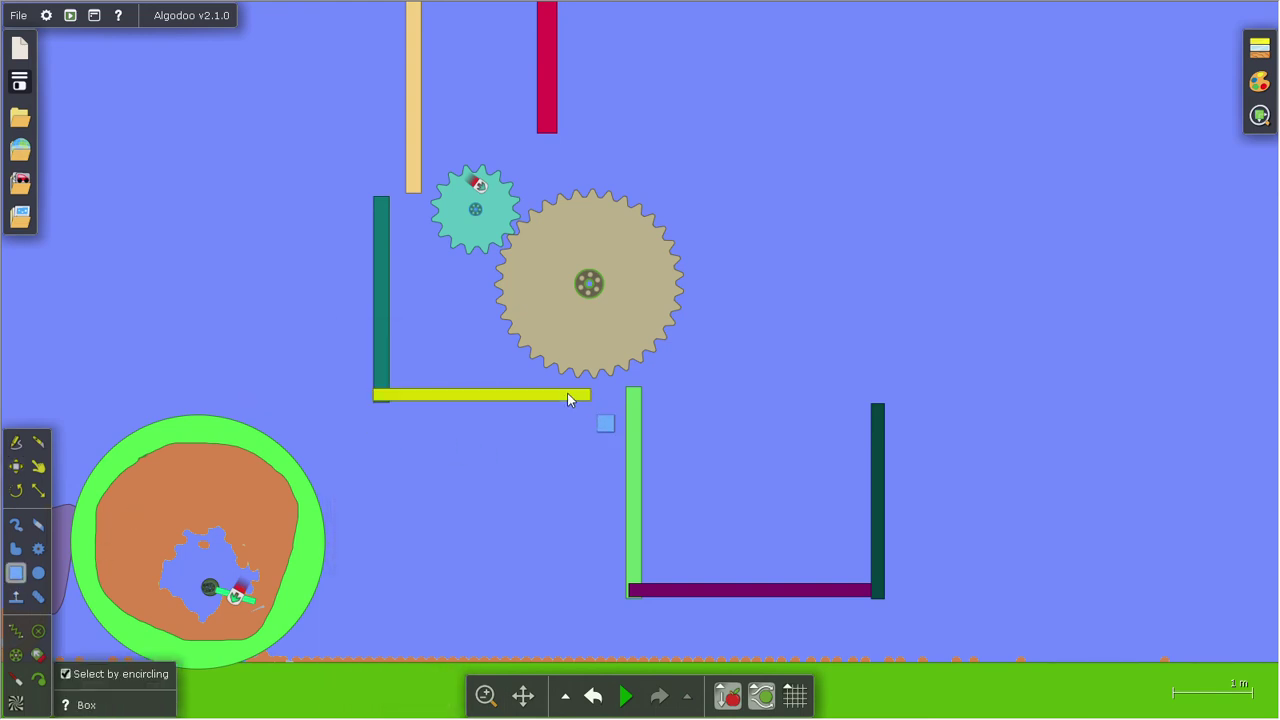
{"action": "left_click", "coordinate": [15, 467]}
{"action": "left_click_drag", "start_coordinate": [326, 246], "coordinate": [435, 435]}
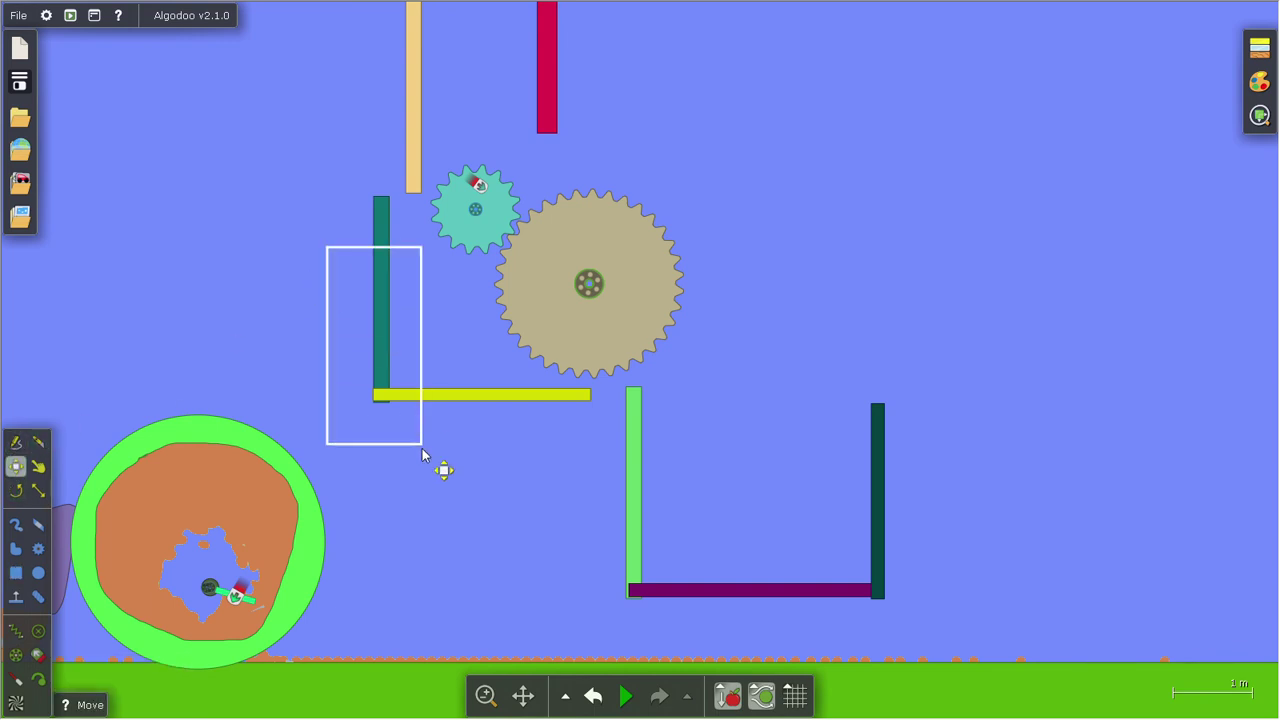
{"action": "left_click_drag", "start_coordinate": [279, 297], "coordinate": [594, 515]}
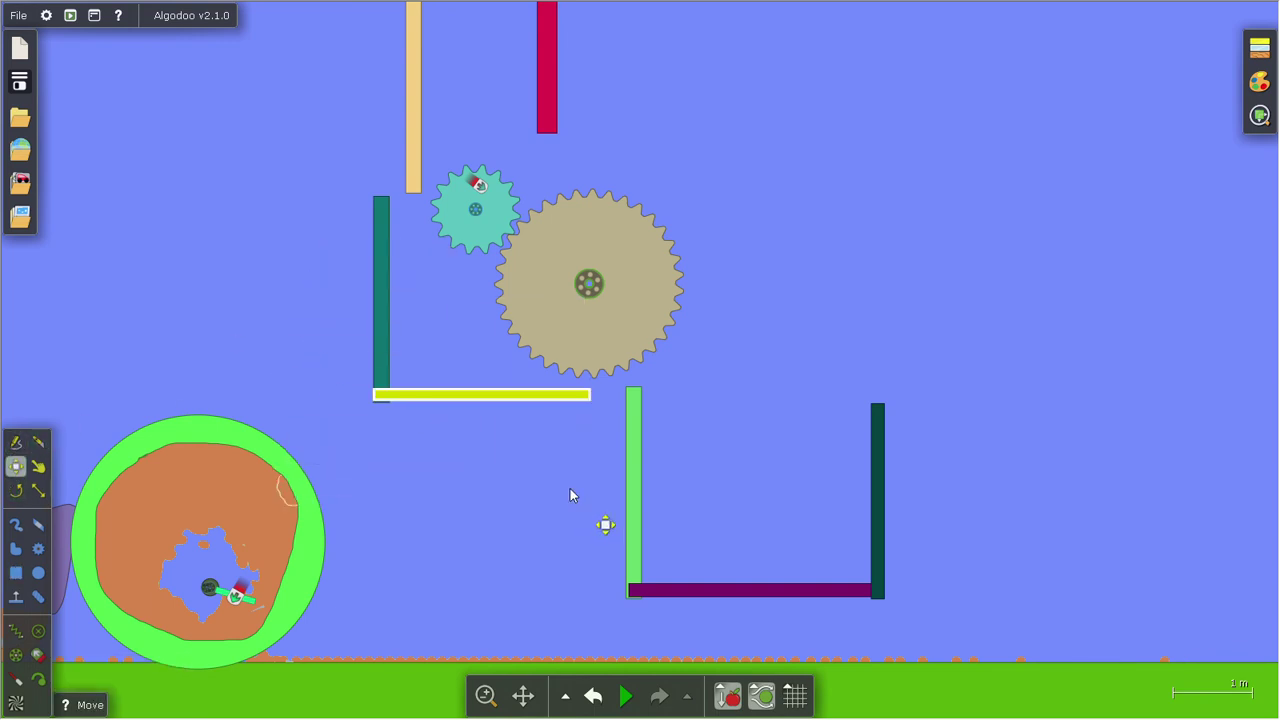
{"action": "left_click_drag", "start_coordinate": [275, 233], "coordinate": [500, 480]}
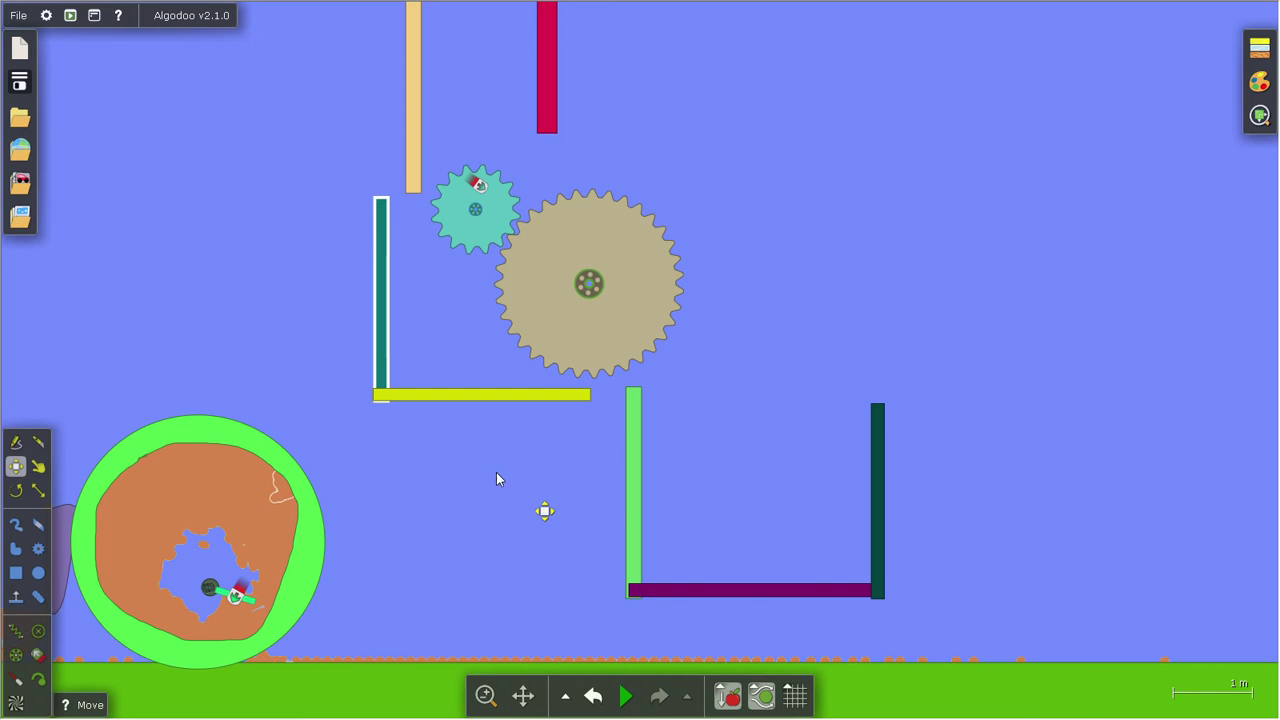
{"action": "left_click_drag", "start_coordinate": [321, 270], "coordinate": [503, 455]}
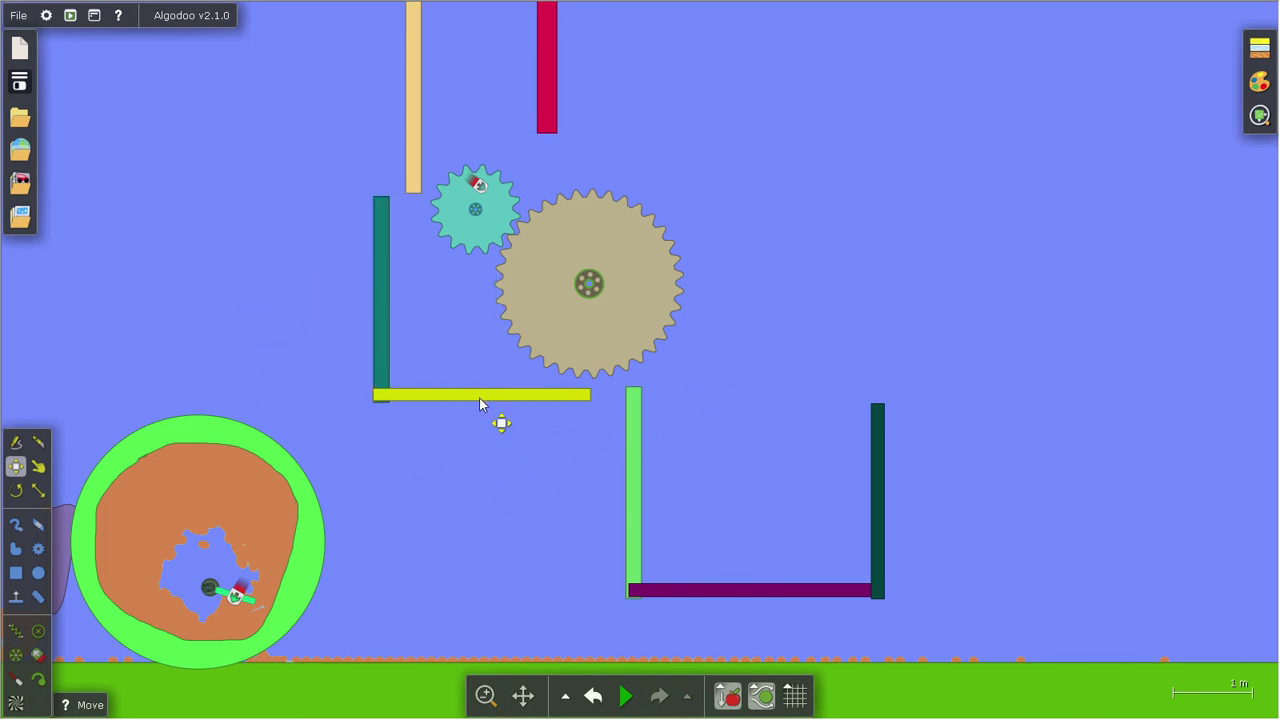
Glue the yellow plank to the background
{"action": "right_click", "coordinate": [430, 394]}
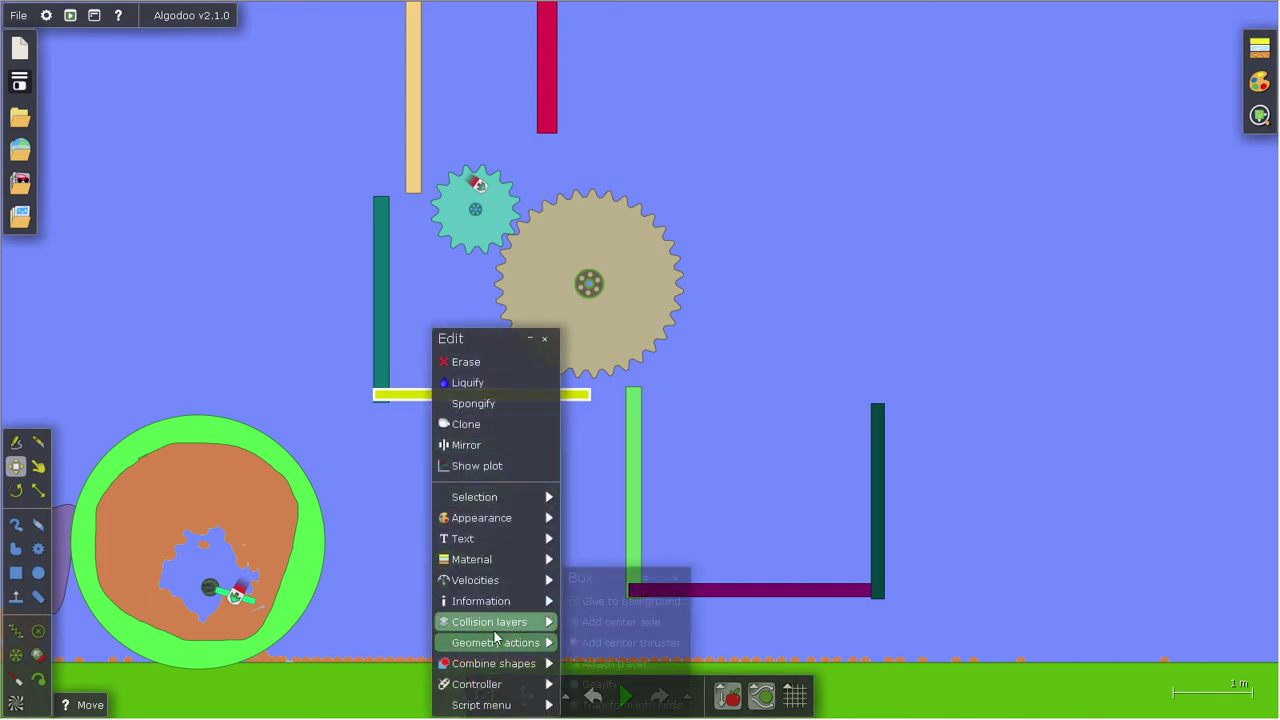
{"action": "left_click", "coordinate": [596, 601]}
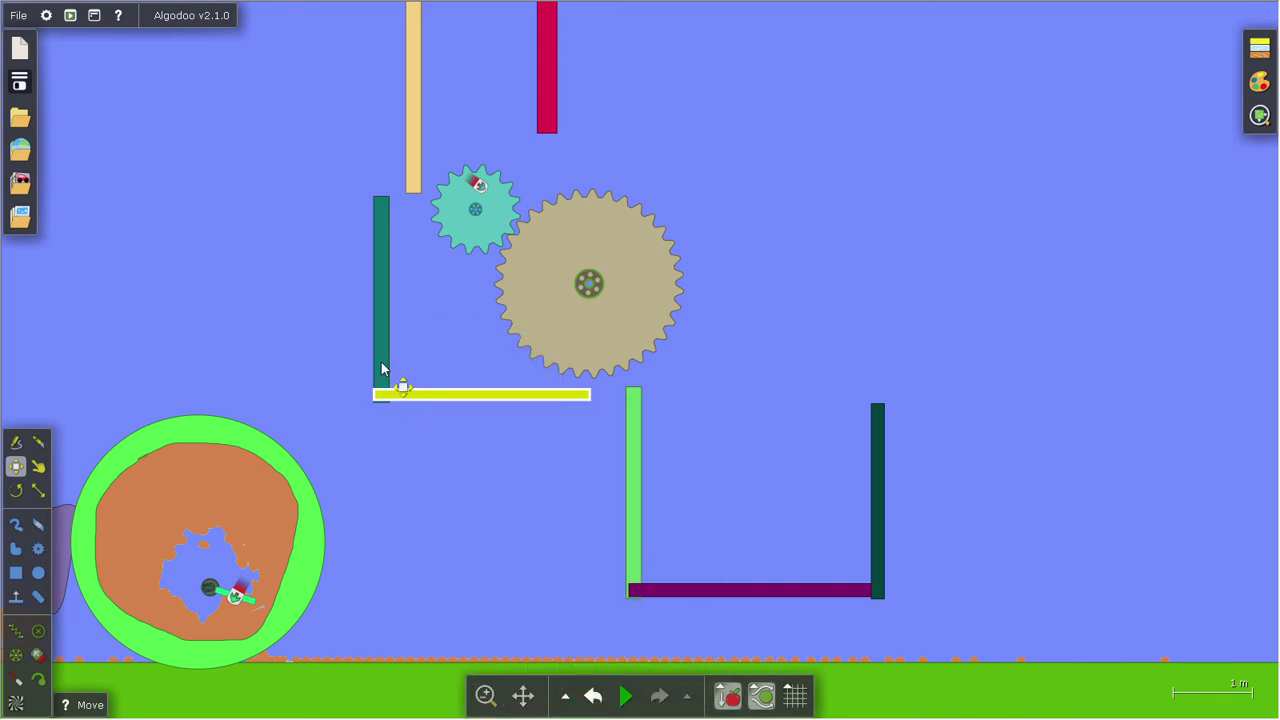
{"action": "right_click", "coordinate": [381, 369]}
{"action": "left_click", "coordinate": [425, 559]}
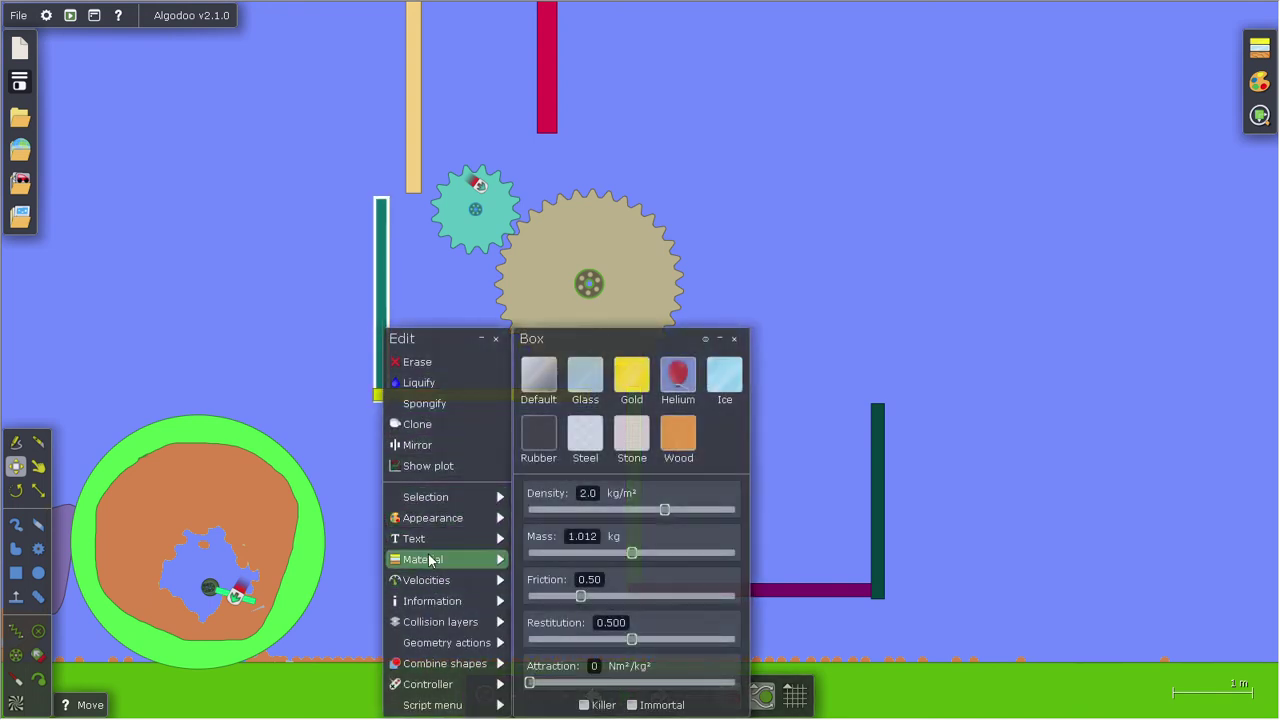
{"action": "mouse_move", "coordinate": [447, 643]}
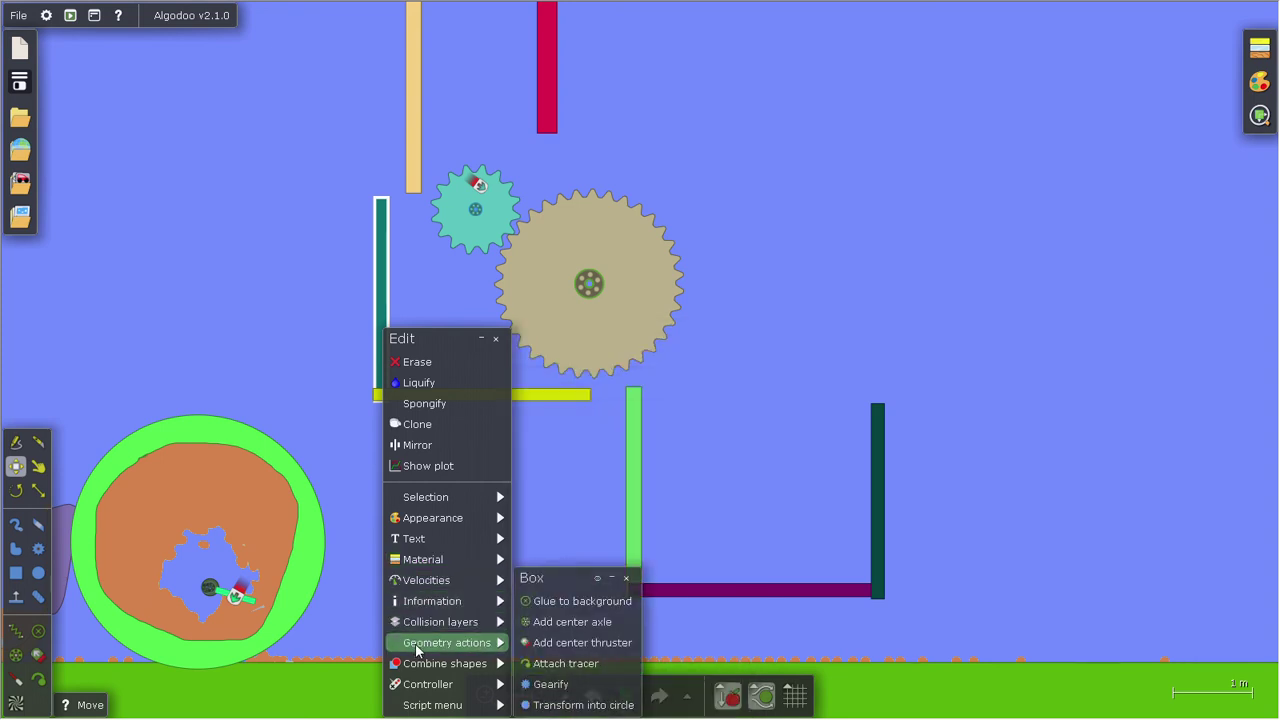
{"action": "left_click", "coordinate": [594, 601]}
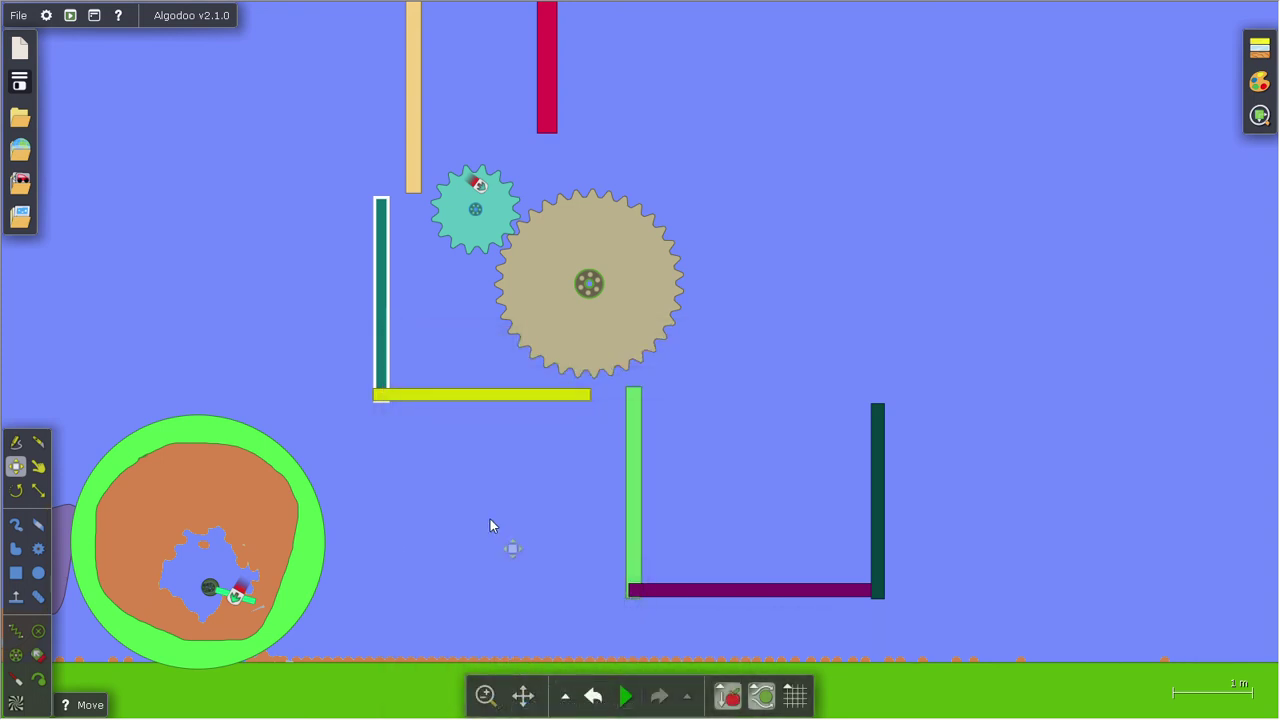
Erase the teal vertical post and tilt the yellow plank about 30 degrees
{"action": "right_click", "coordinate": [381, 293]}
{"action": "left_click", "coordinate": [420, 361]}
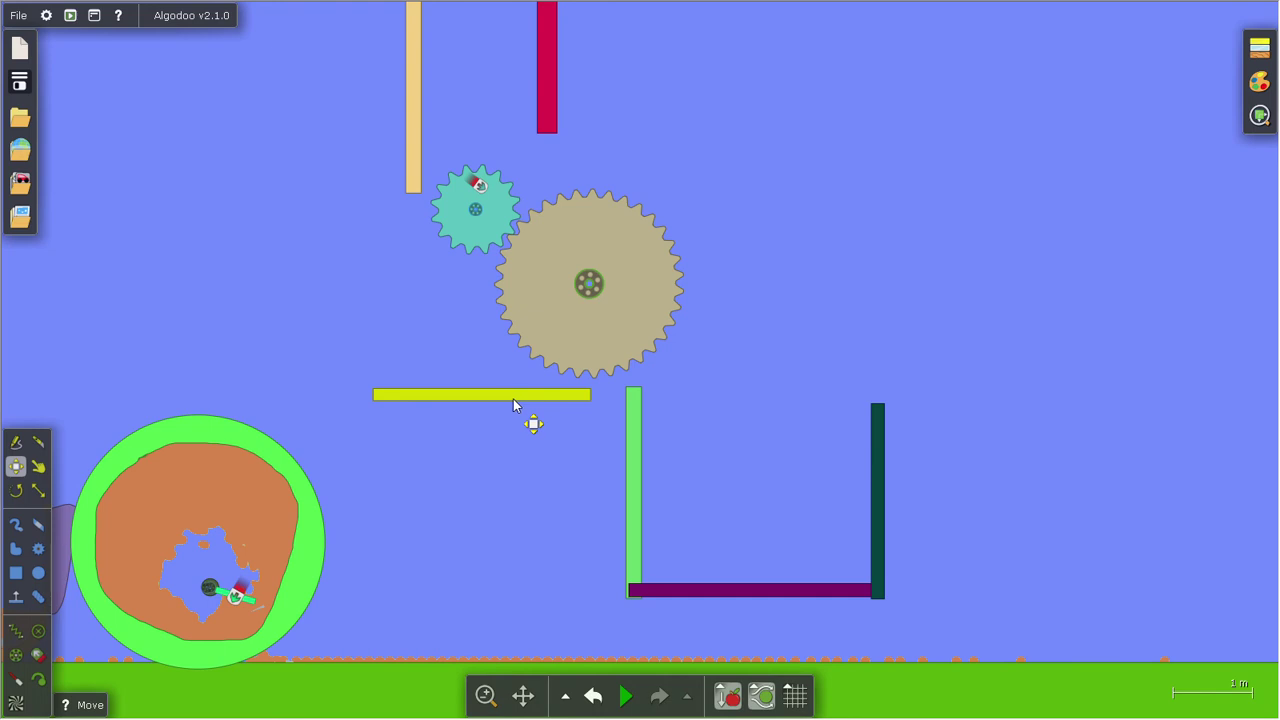
{"action": "mouse_move", "coordinate": [514, 404]}
{"action": "left_mouse_down"}
{"action": "mouse_move", "coordinate": [507, 420]}
{"action": "mouse_move", "coordinate": [498, 366]}
{"action": "mouse_move", "coordinate": [416, 308]}
{"action": "left_mouse_up"}
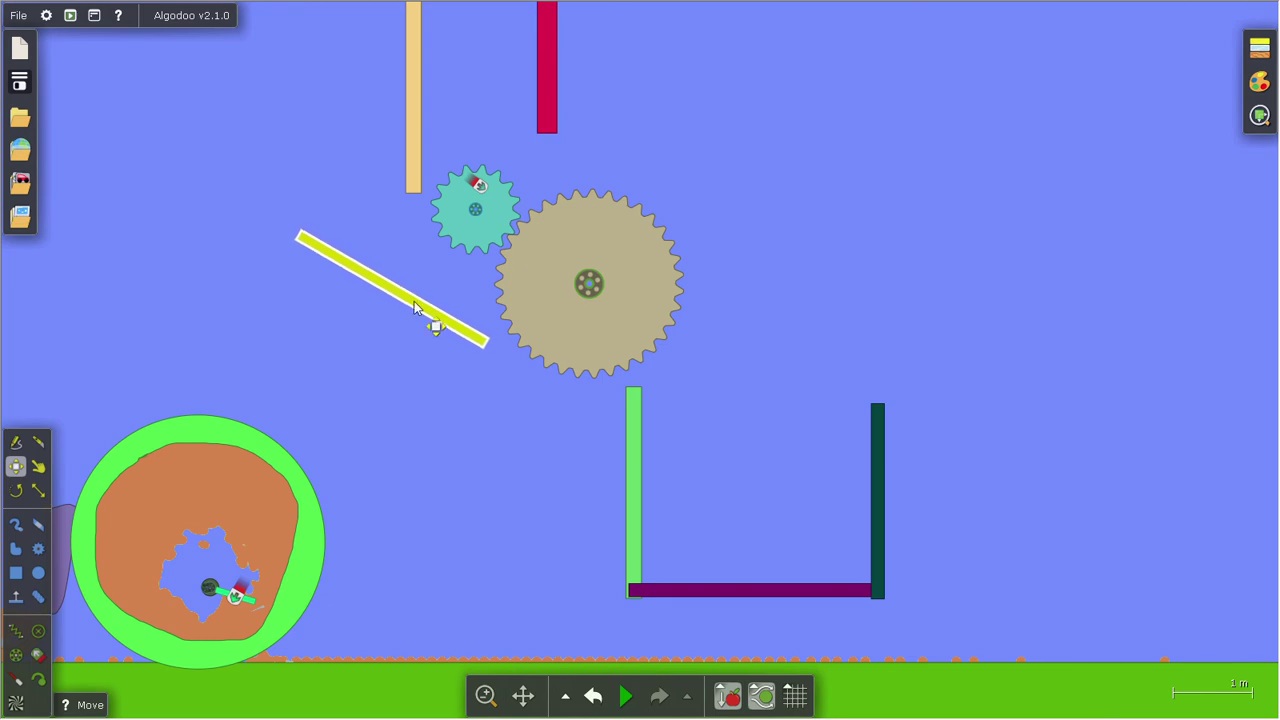
Clone the tilted yellow plank into a second, lower ramp and check both ramps' settings
{"action": "right_click", "coordinate": [415, 308]}
{"action": "left_click", "coordinate": [457, 397]}
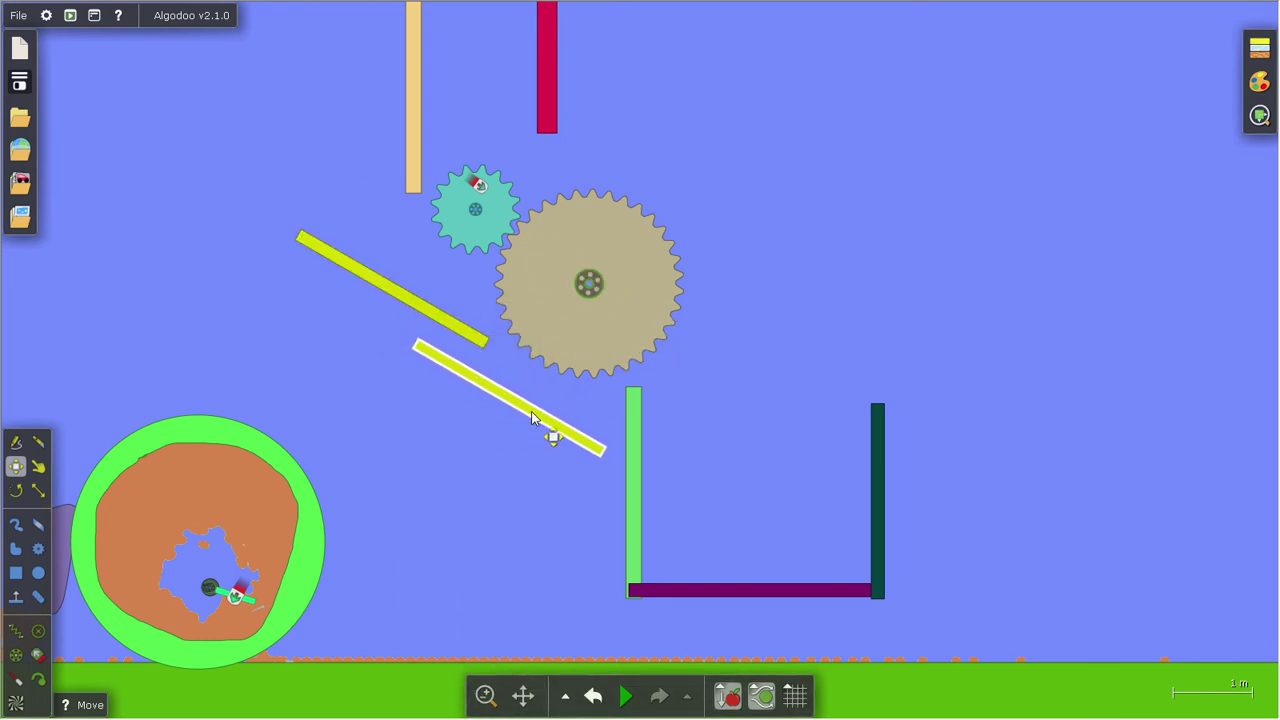
{"action": "right_click", "coordinate": [538, 416]}
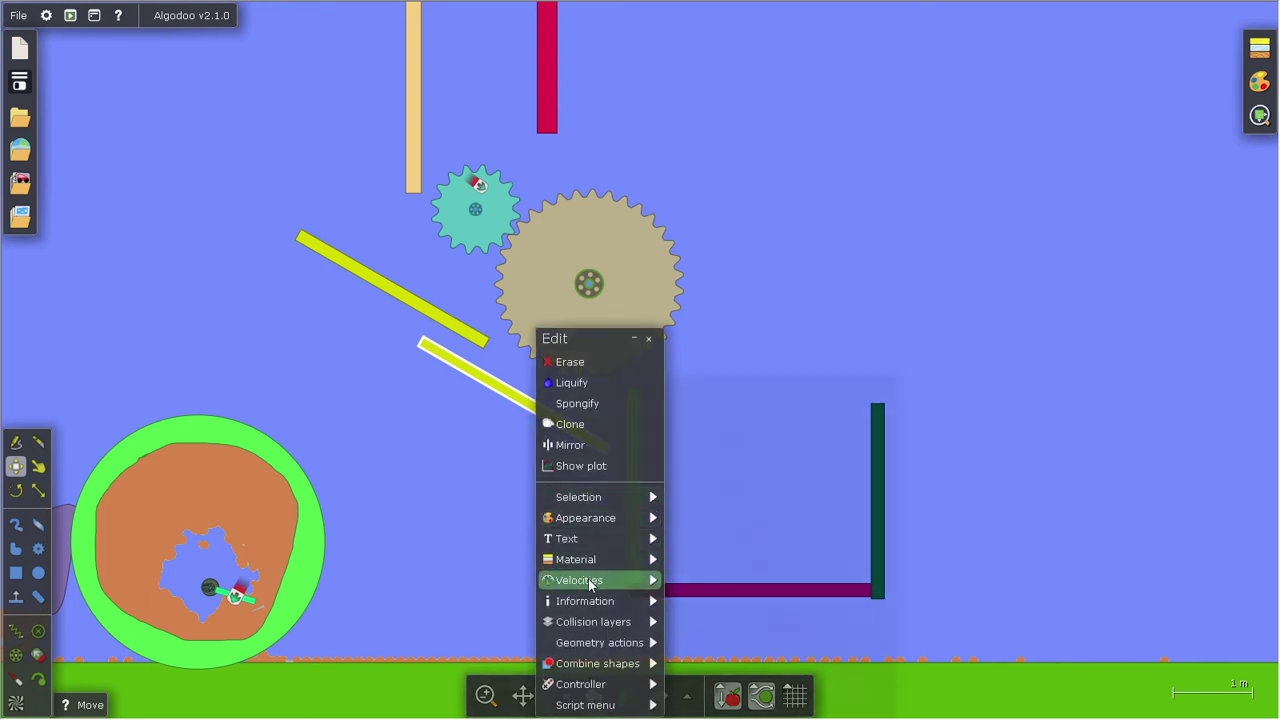
{"action": "mouse_move", "coordinate": [576, 559]}
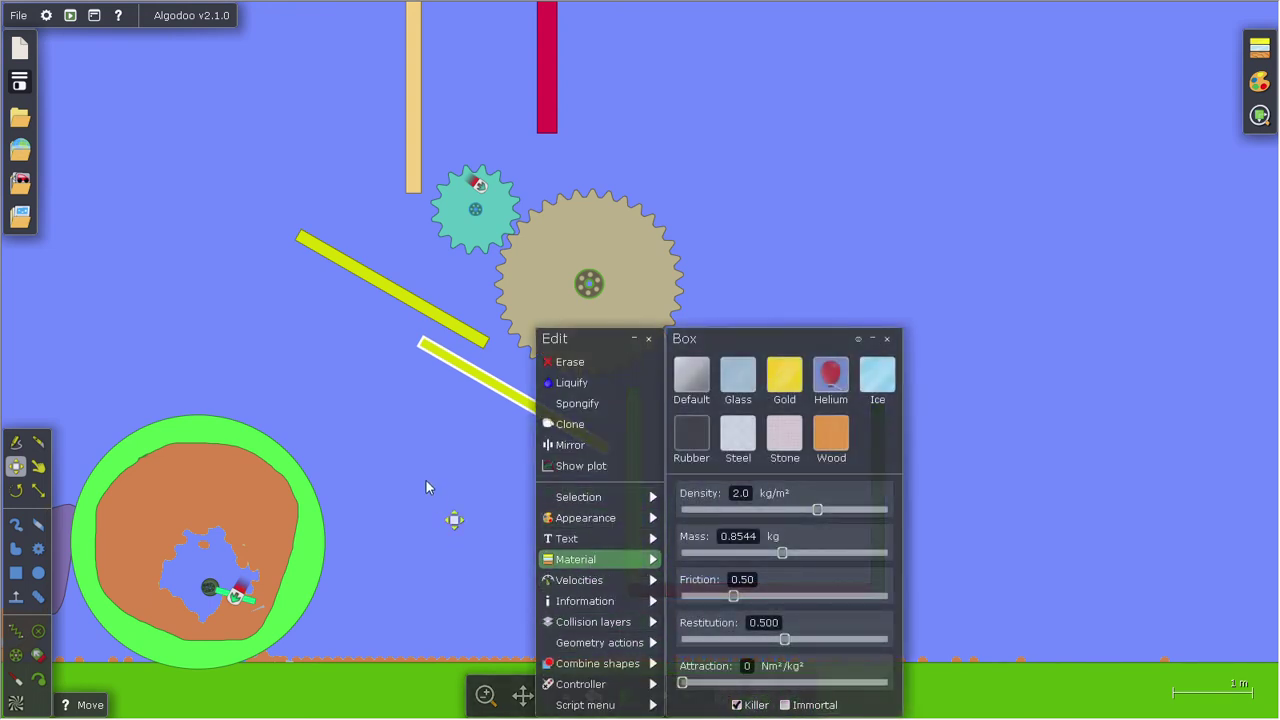
{"action": "right_click", "coordinate": [468, 340]}
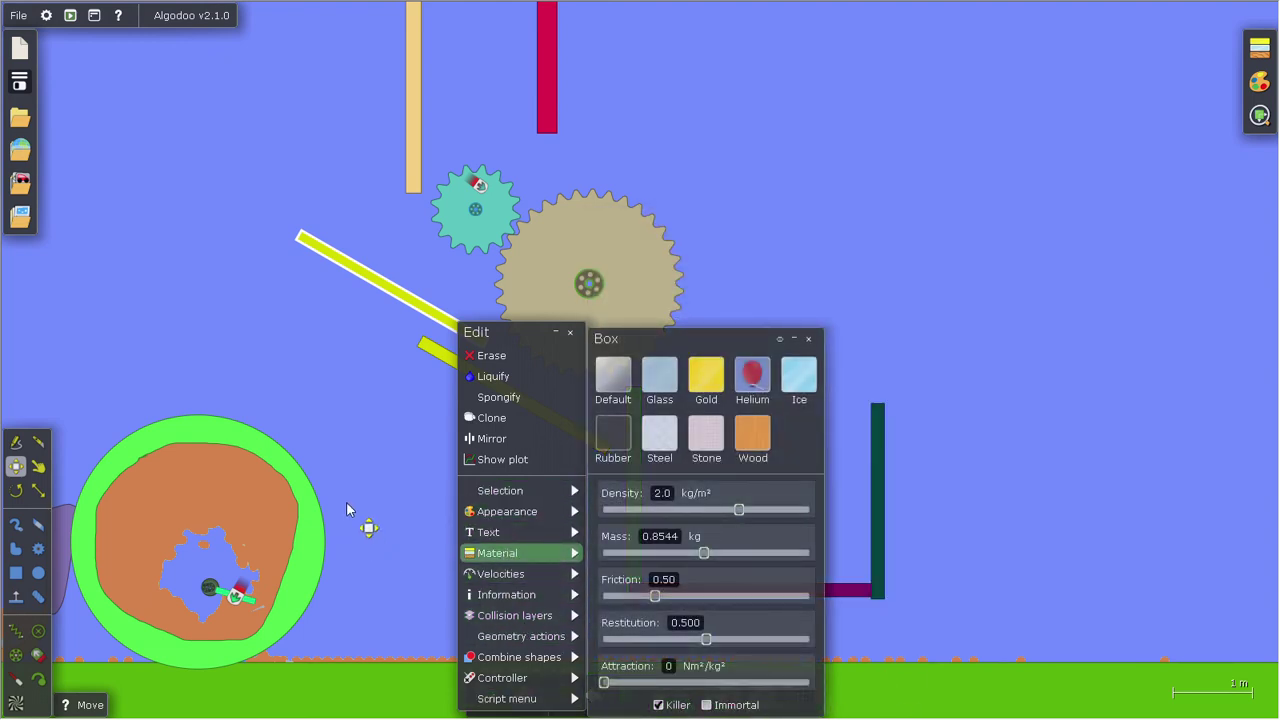
{"action": "left_click", "coordinate": [410, 460]}
{"action": "right_click", "coordinate": [463, 377]}
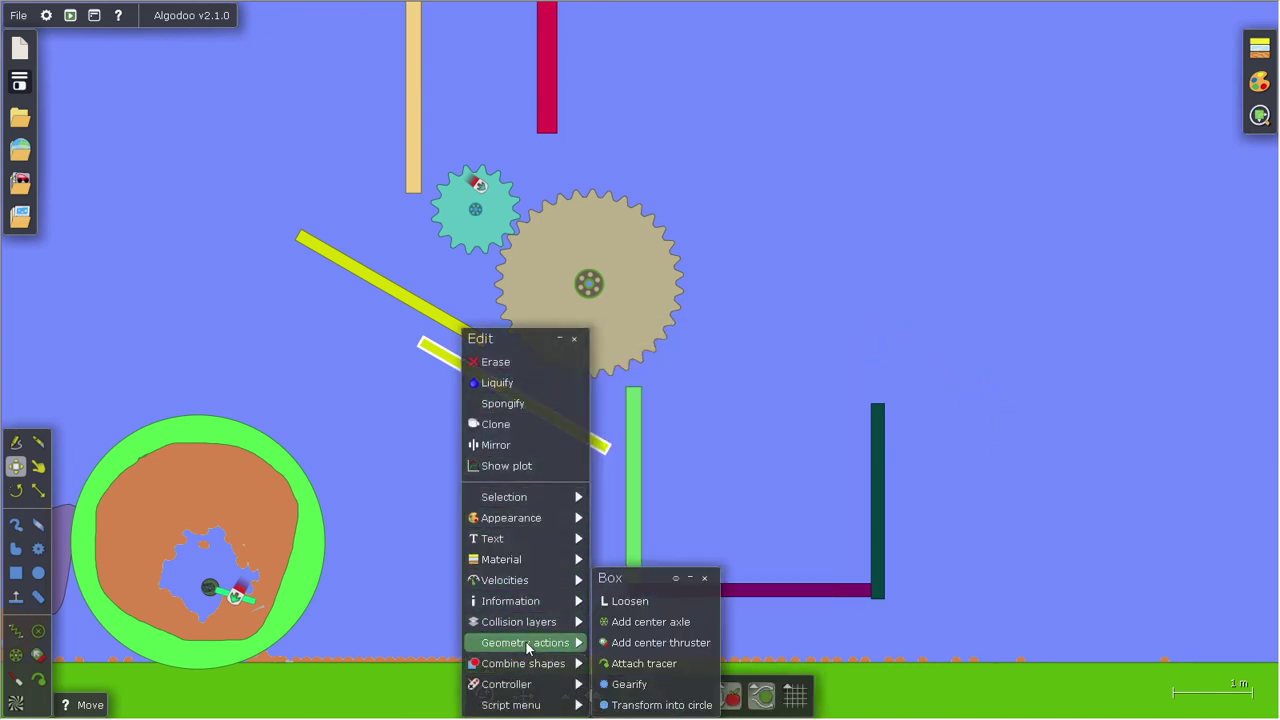
{"action": "right_click", "coordinate": [397, 303]}
{"action": "mouse_move", "coordinate": [462, 610]}
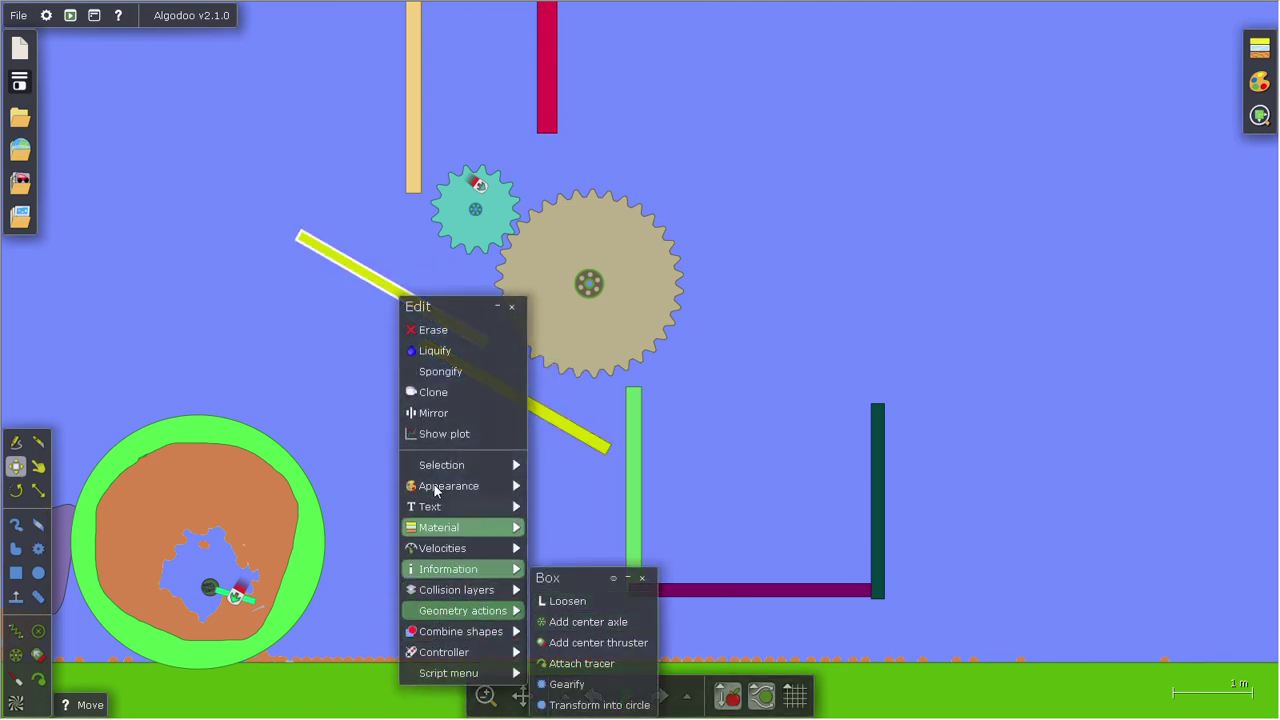
{"action": "left_click", "coordinate": [320, 380]}
{"action": "scroll", "coordinate": [353, 367], "scroll_direction": "up", "scroll_amount": 2}
Drag the brown liquid ring out of the green wheel to above the gears
{"action": "scroll", "coordinate": [353, 367], "scroll_direction": "down", "scroll_amount": 5}
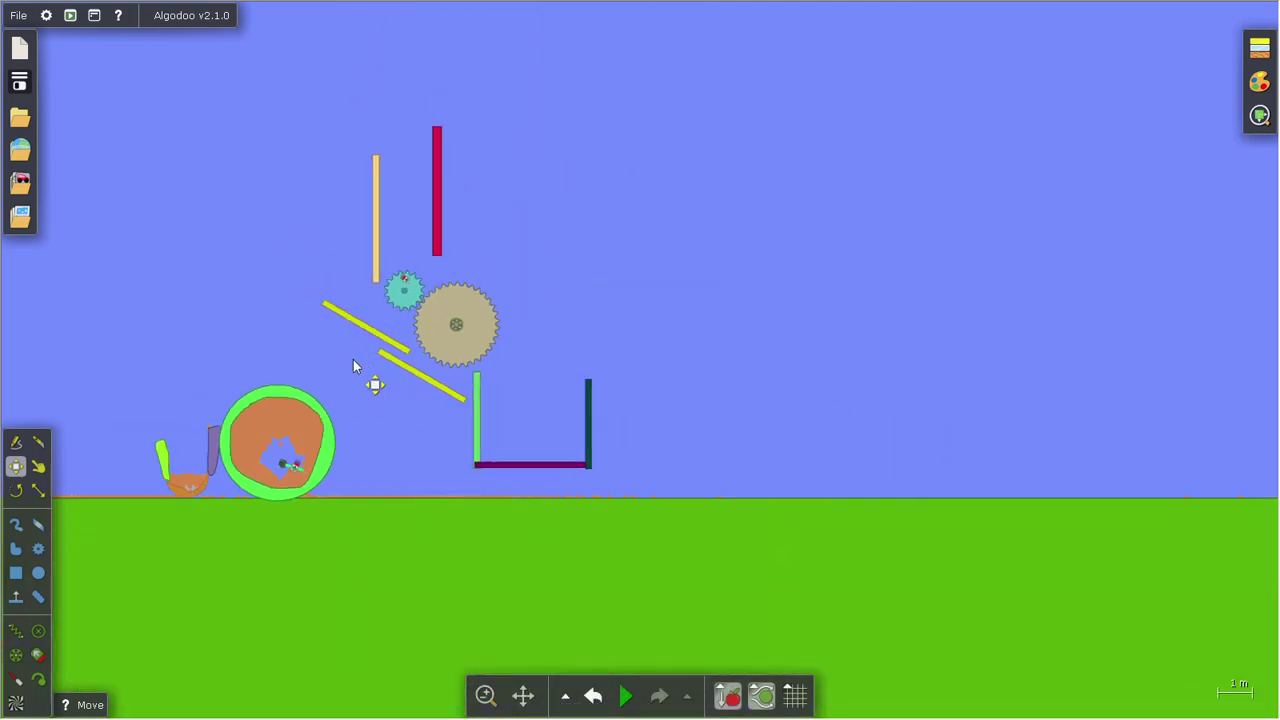
{"action": "scroll", "coordinate": [437, 452], "scroll_direction": "up", "scroll_amount": 3}
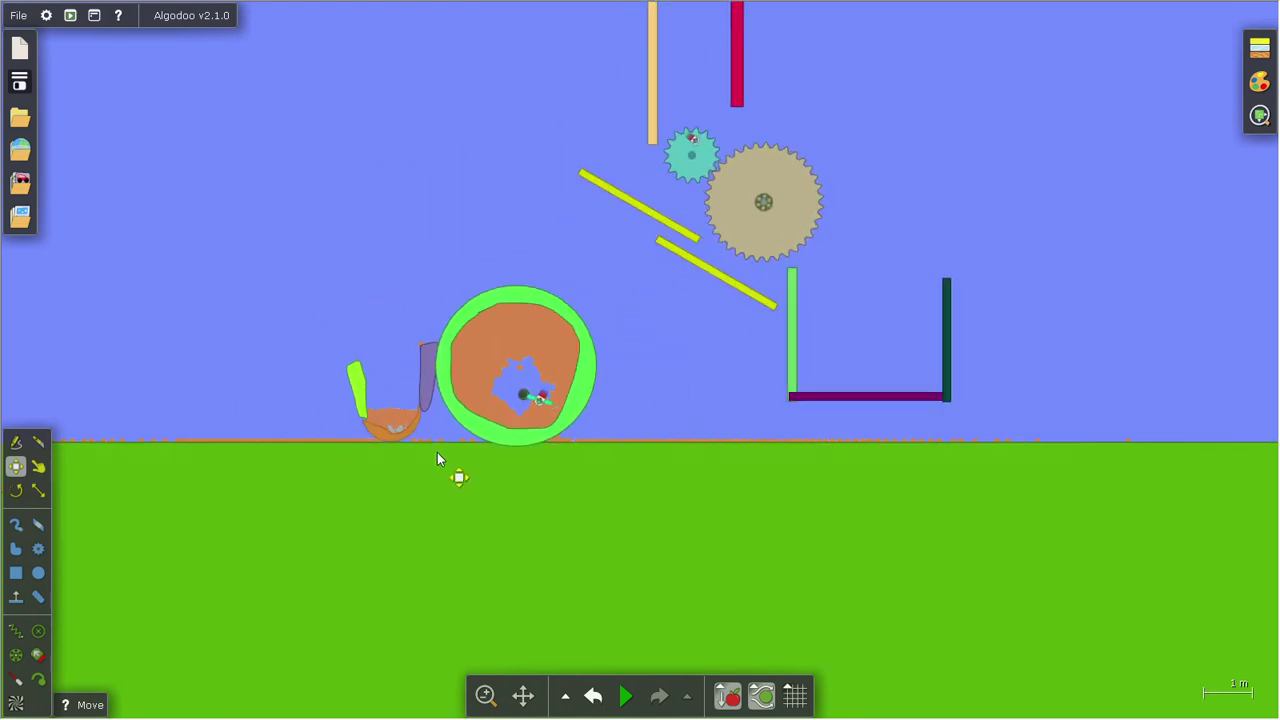
{"action": "left_click_drag", "start_coordinate": [486, 290], "coordinate": [725, 299]}
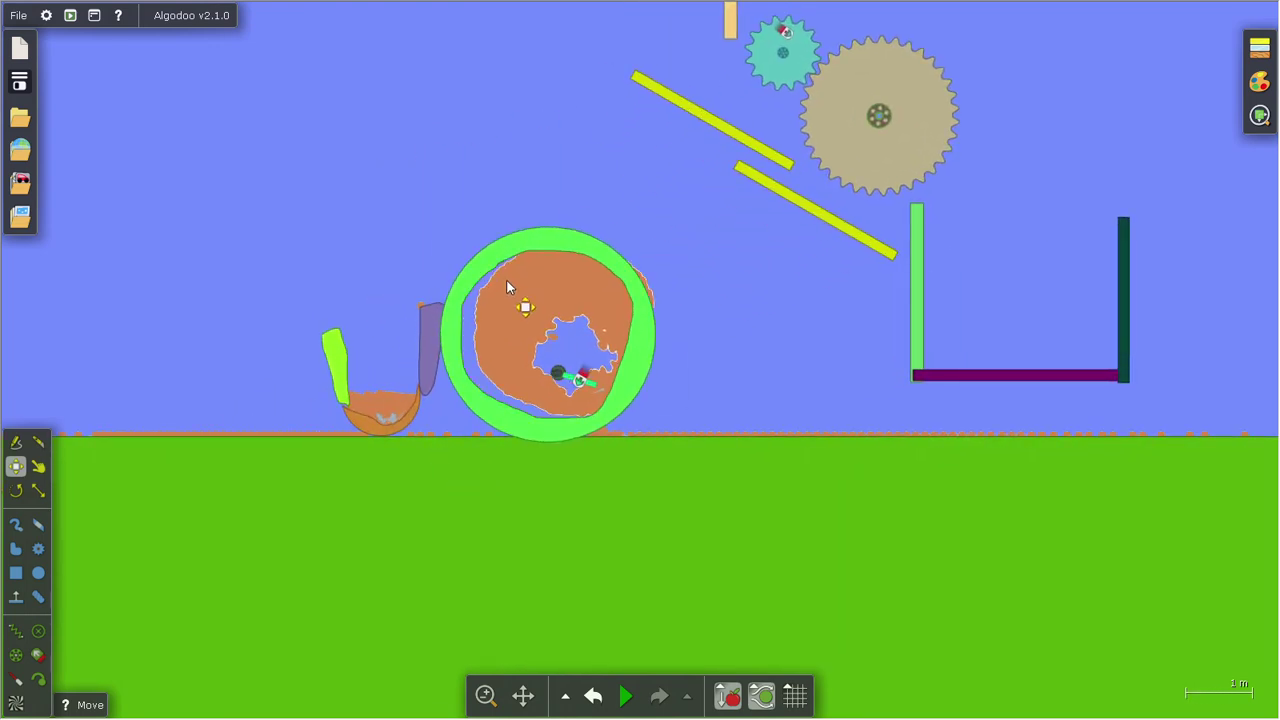
{"action": "scroll", "coordinate": [724, 298], "scroll_direction": "up", "scroll_amount": 2}
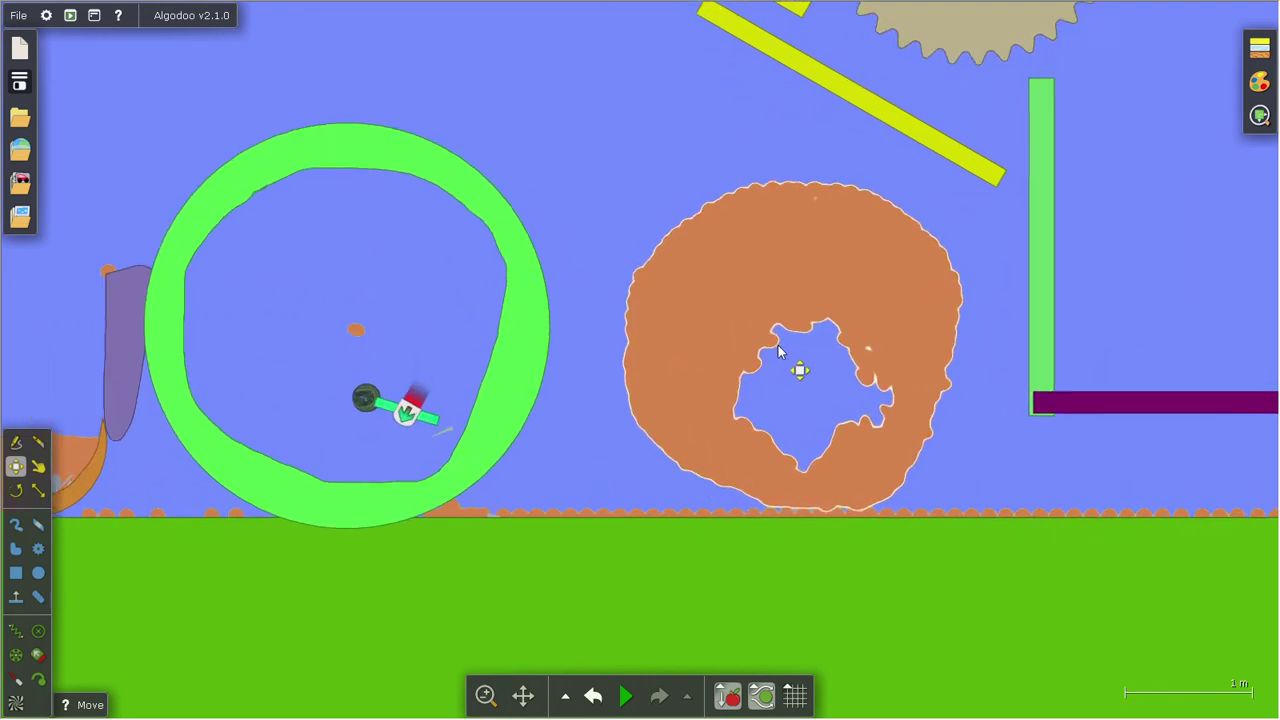
{"action": "scroll", "coordinate": [778, 330], "scroll_direction": "down", "scroll_amount": 5}
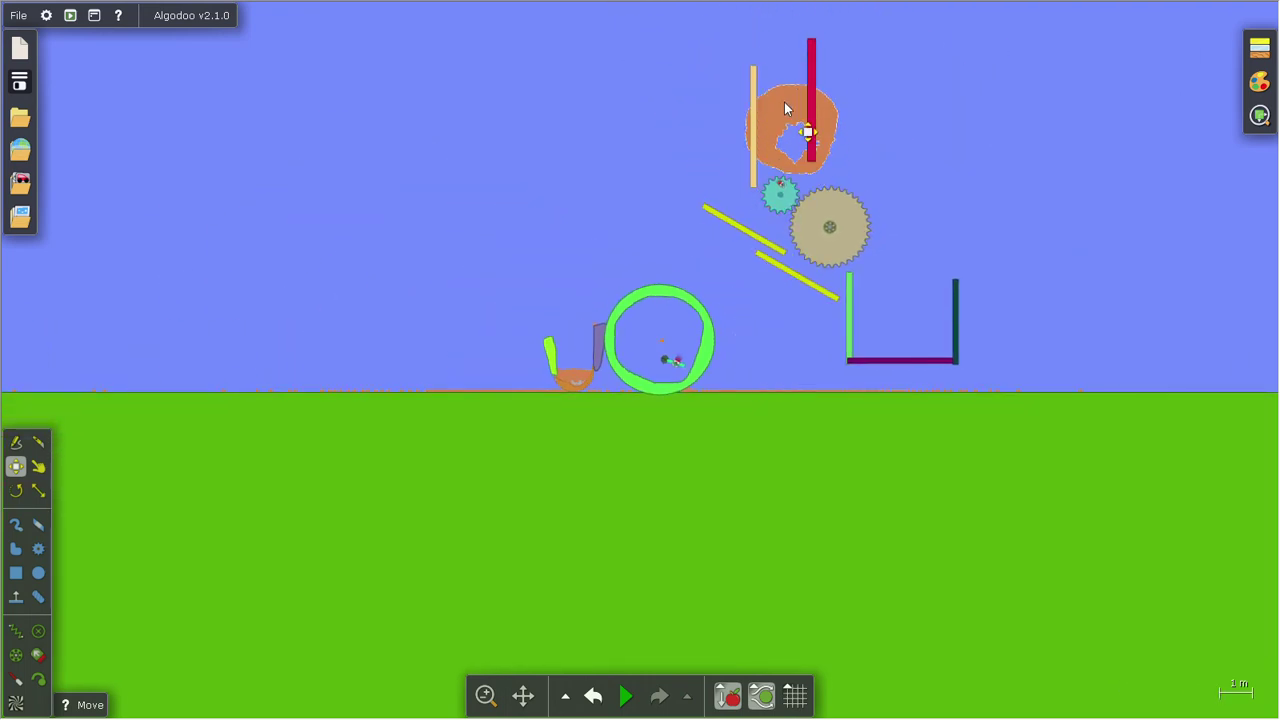
{"action": "scroll", "coordinate": [875, 136], "scroll_direction": "up", "scroll_amount": 1}
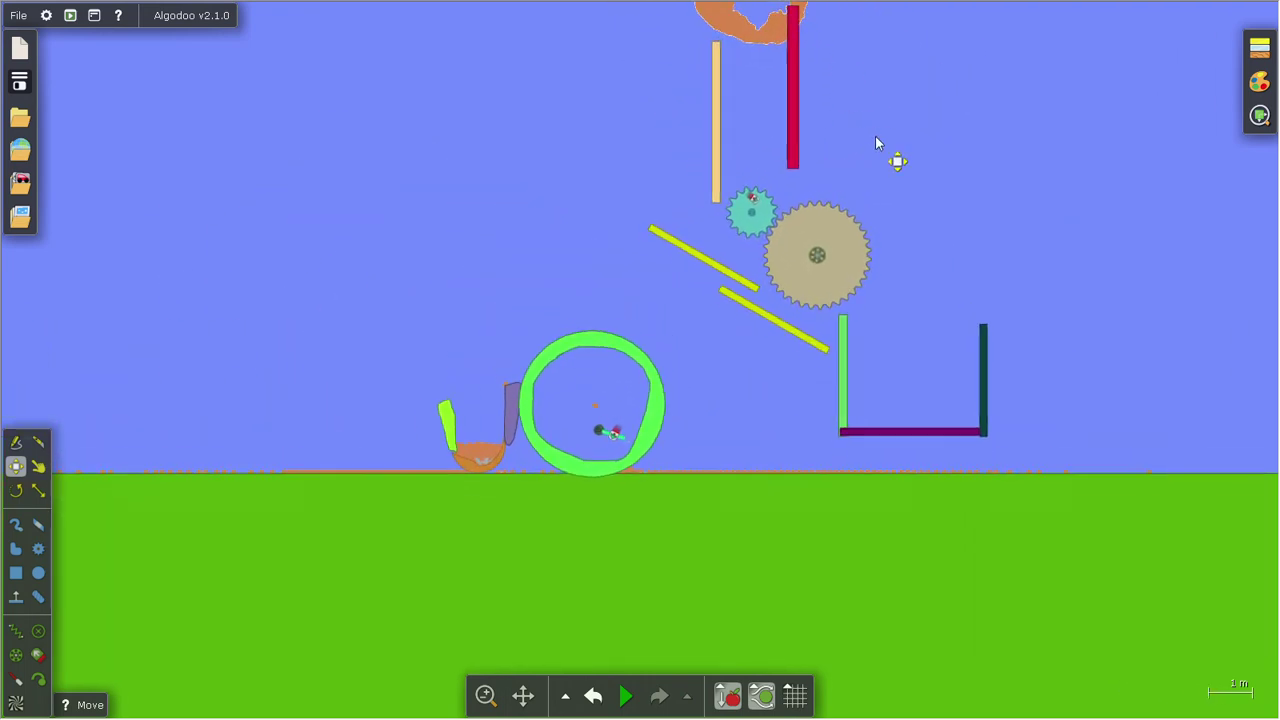
{"action": "scroll", "coordinate": [875, 136], "scroll_direction": "down", "scroll_amount": 3}
{"action": "scroll", "coordinate": [766, 319], "scroll_direction": "up", "scroll_amount": 3}
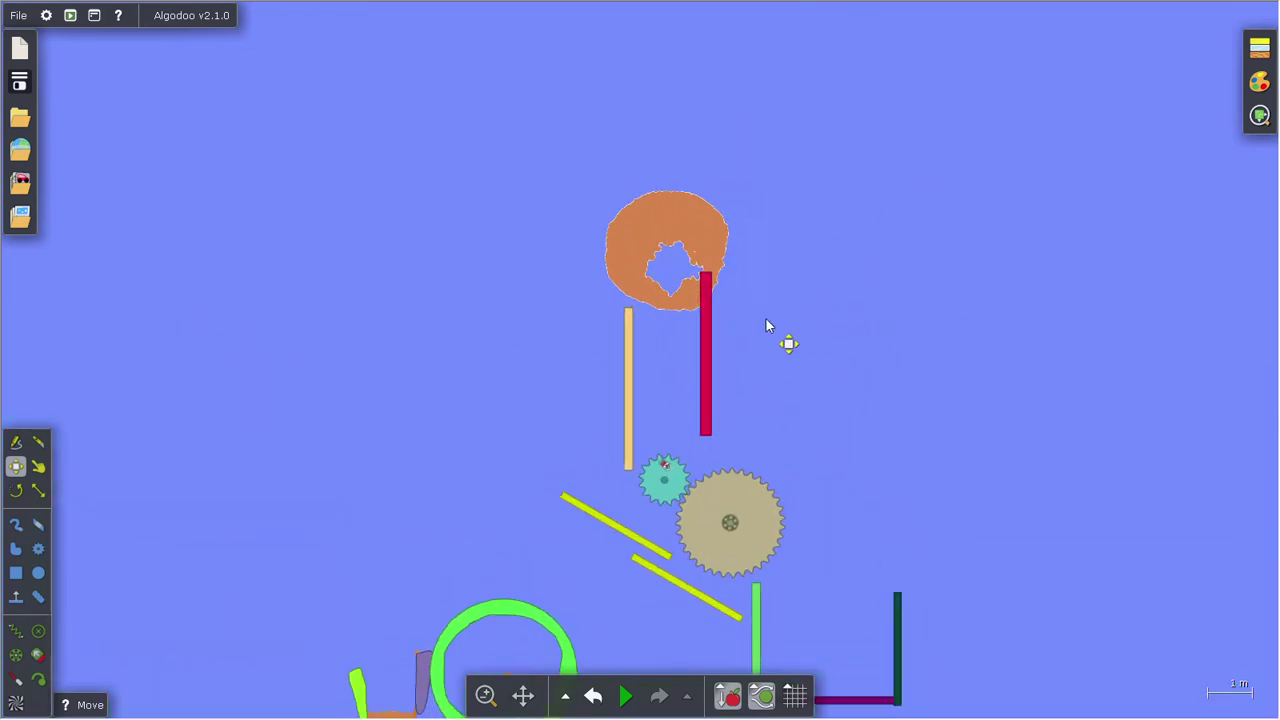
Play the simulation and watch the liquid splash over the gears, ramps and cup
{"action": "left_click", "coordinate": [626, 697]}
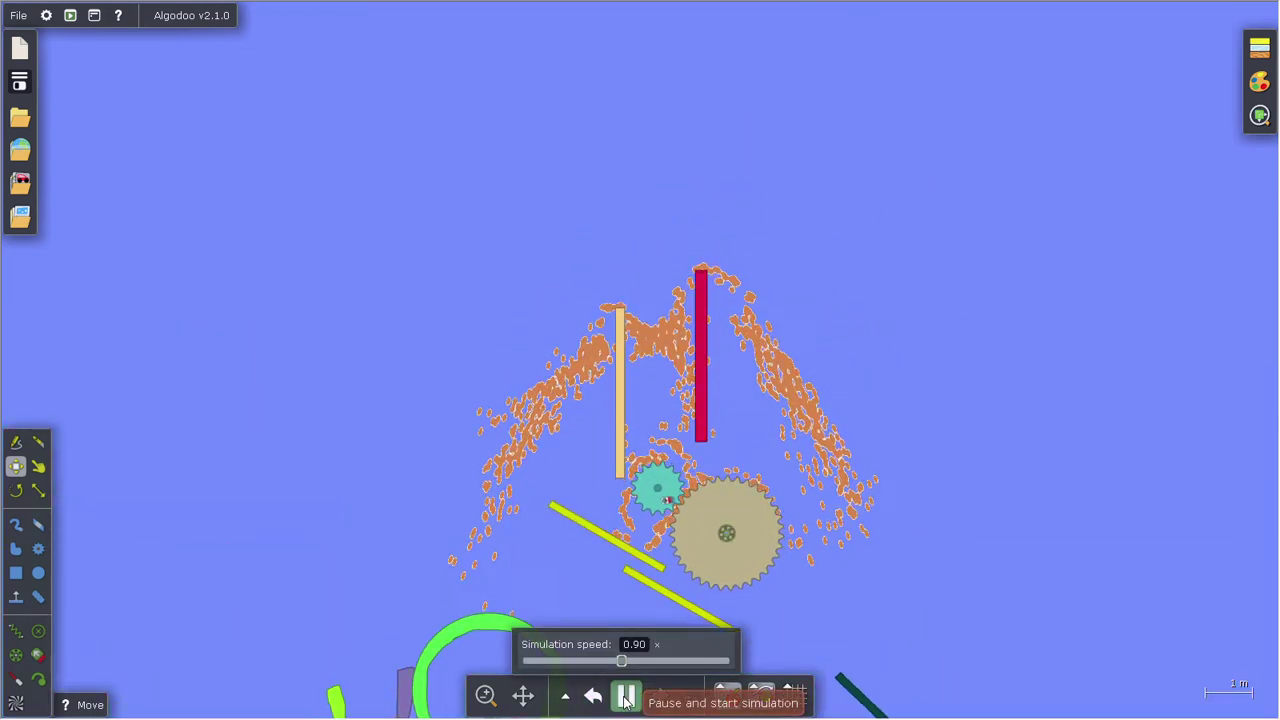
{"action": "scroll", "coordinate": [753, 461], "scroll_direction": "down", "scroll_amount": 2}
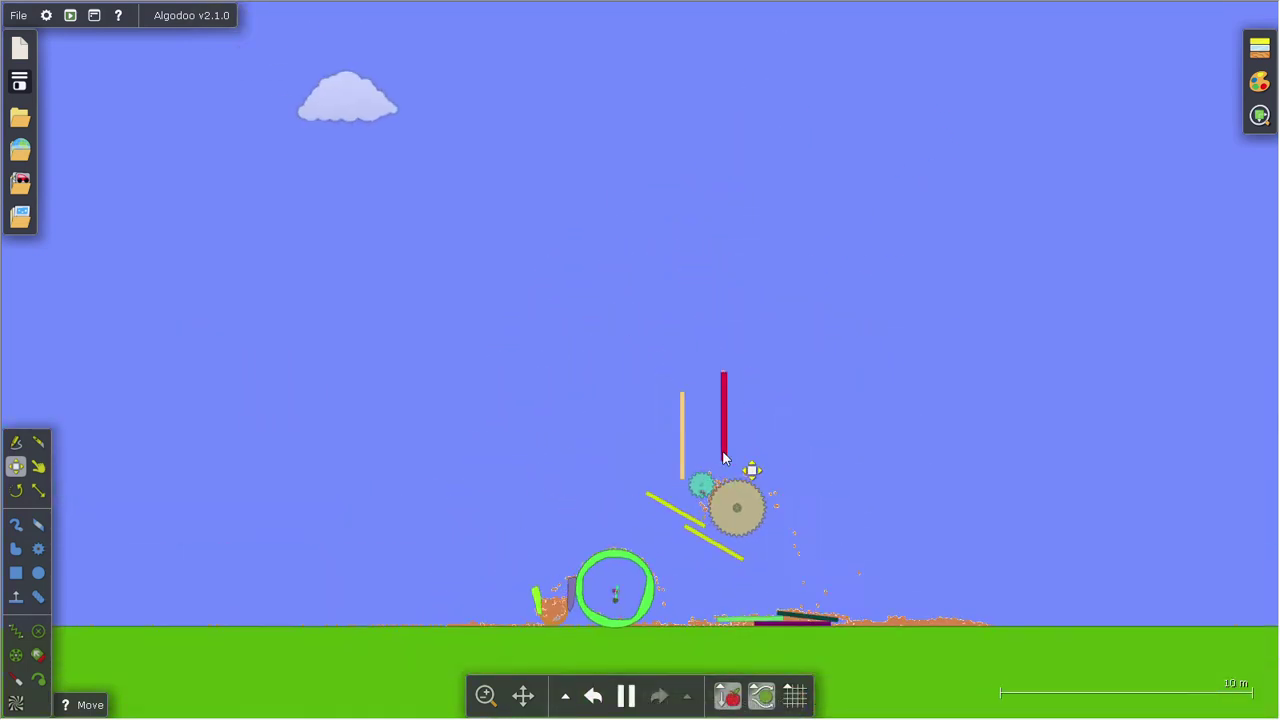
{"action": "scroll", "coordinate": [840, 650], "scroll_direction": "up", "scroll_amount": 2}
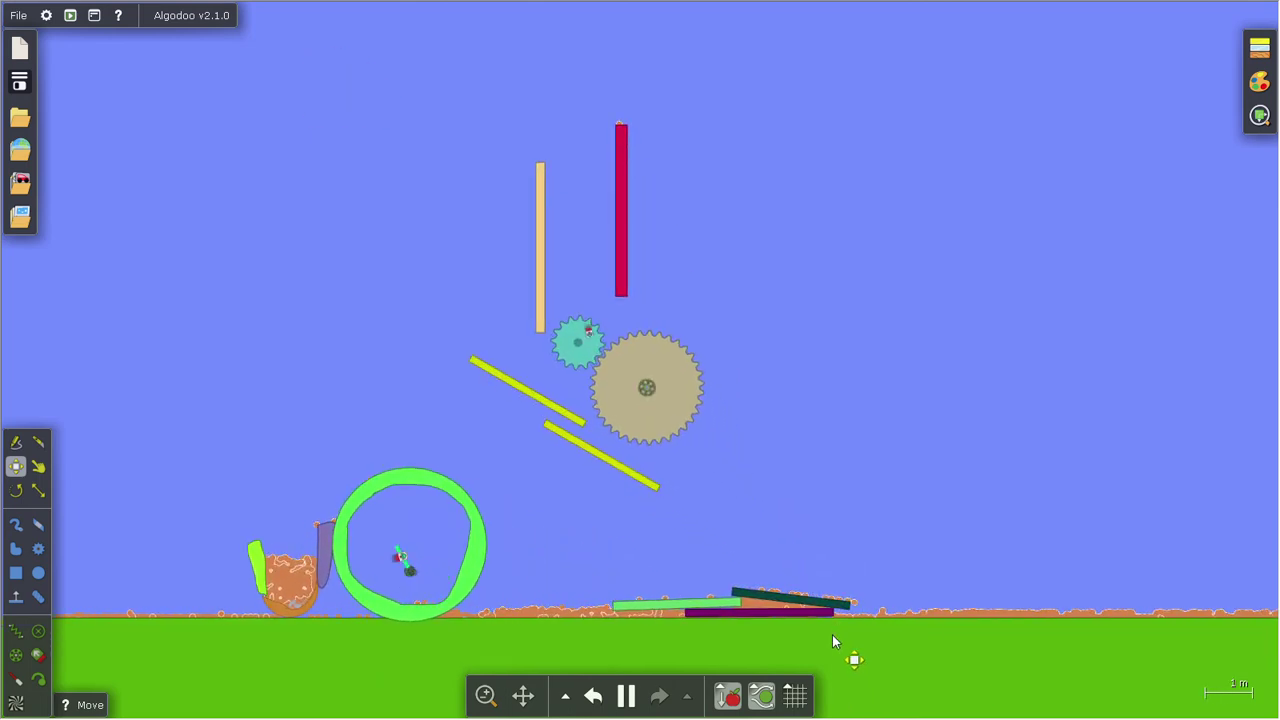